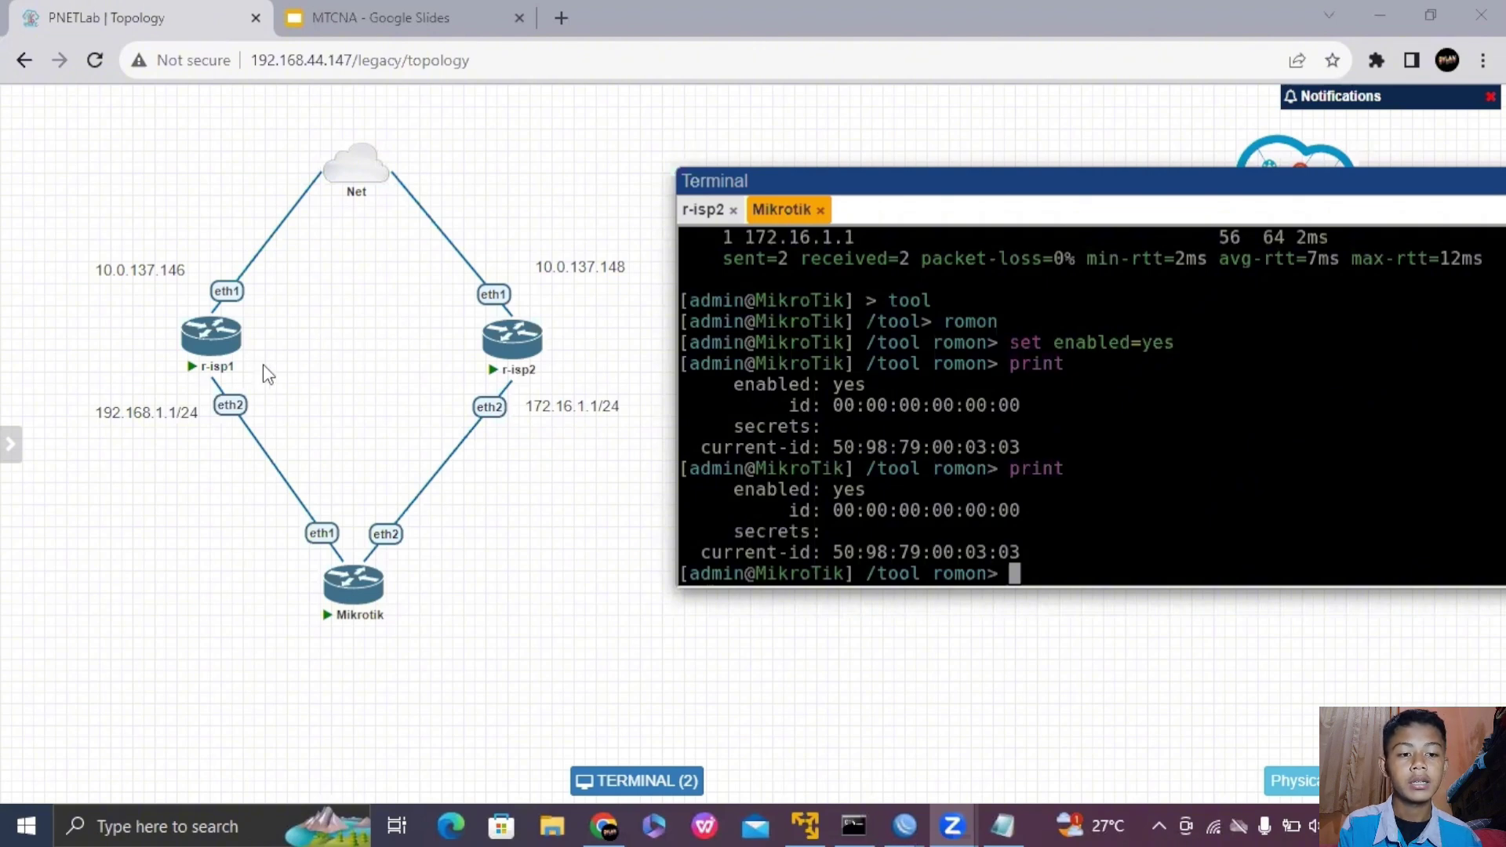
- Skip the password change in r-isp1's WinBox terminal, ping 8.8.8.8, stop the ping and close the terminal
mouse_move(536, 381)
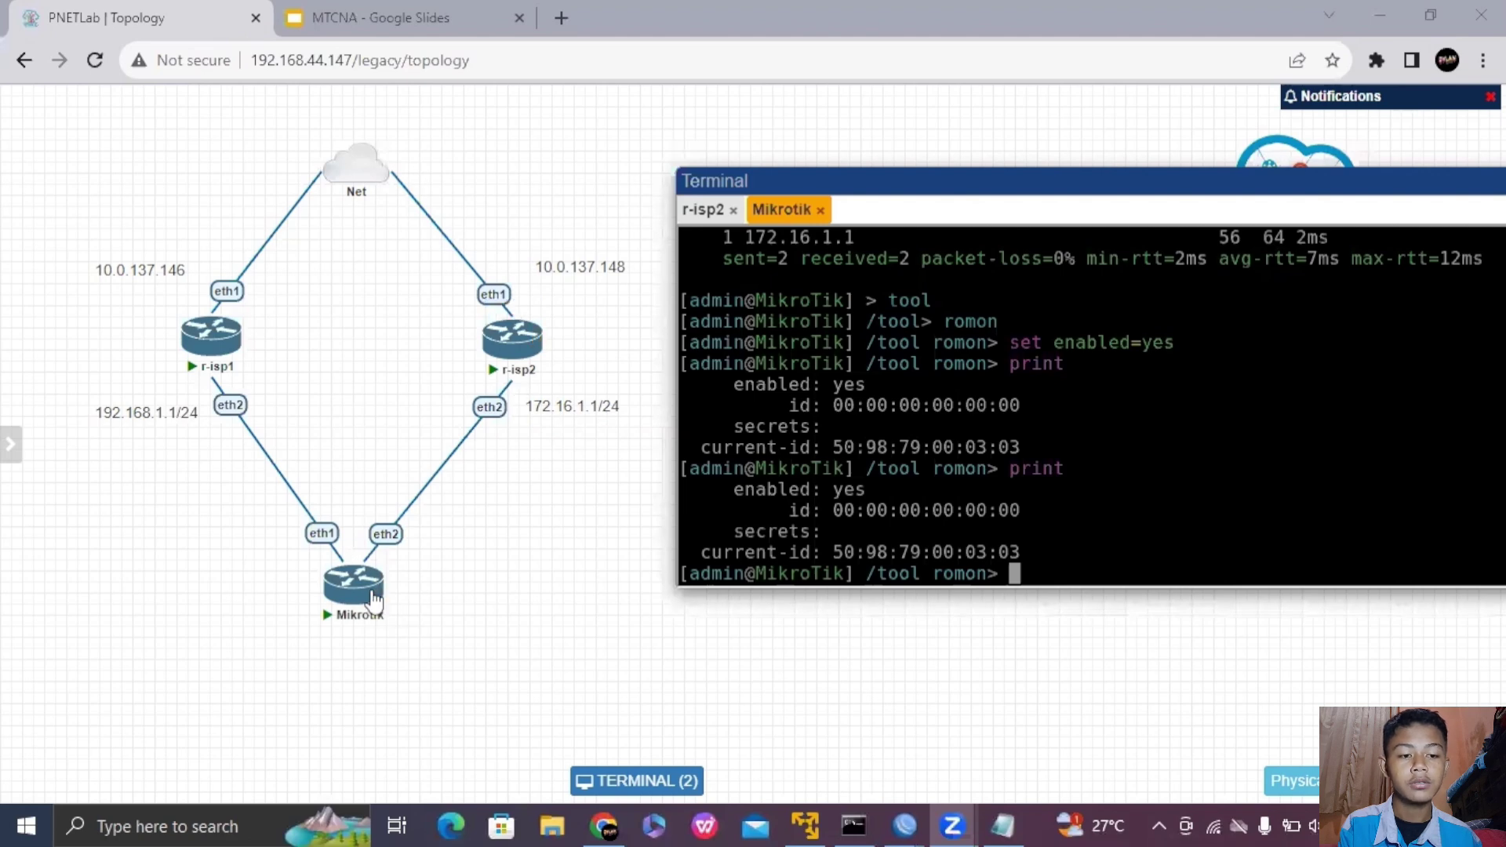
mouse_move(387, 618)
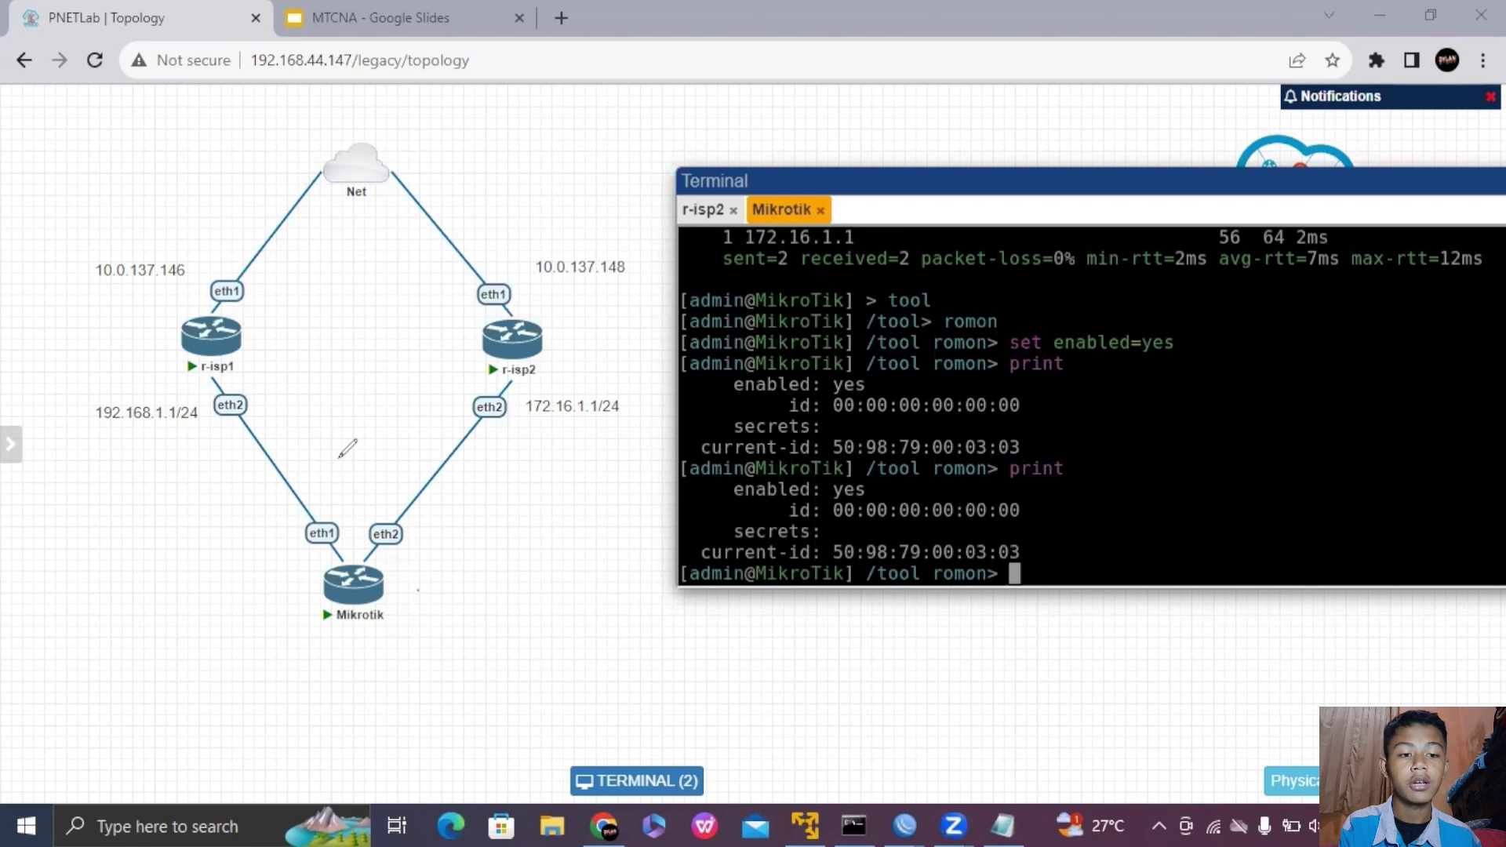
mouse_move(904, 826)
click(752, 724)
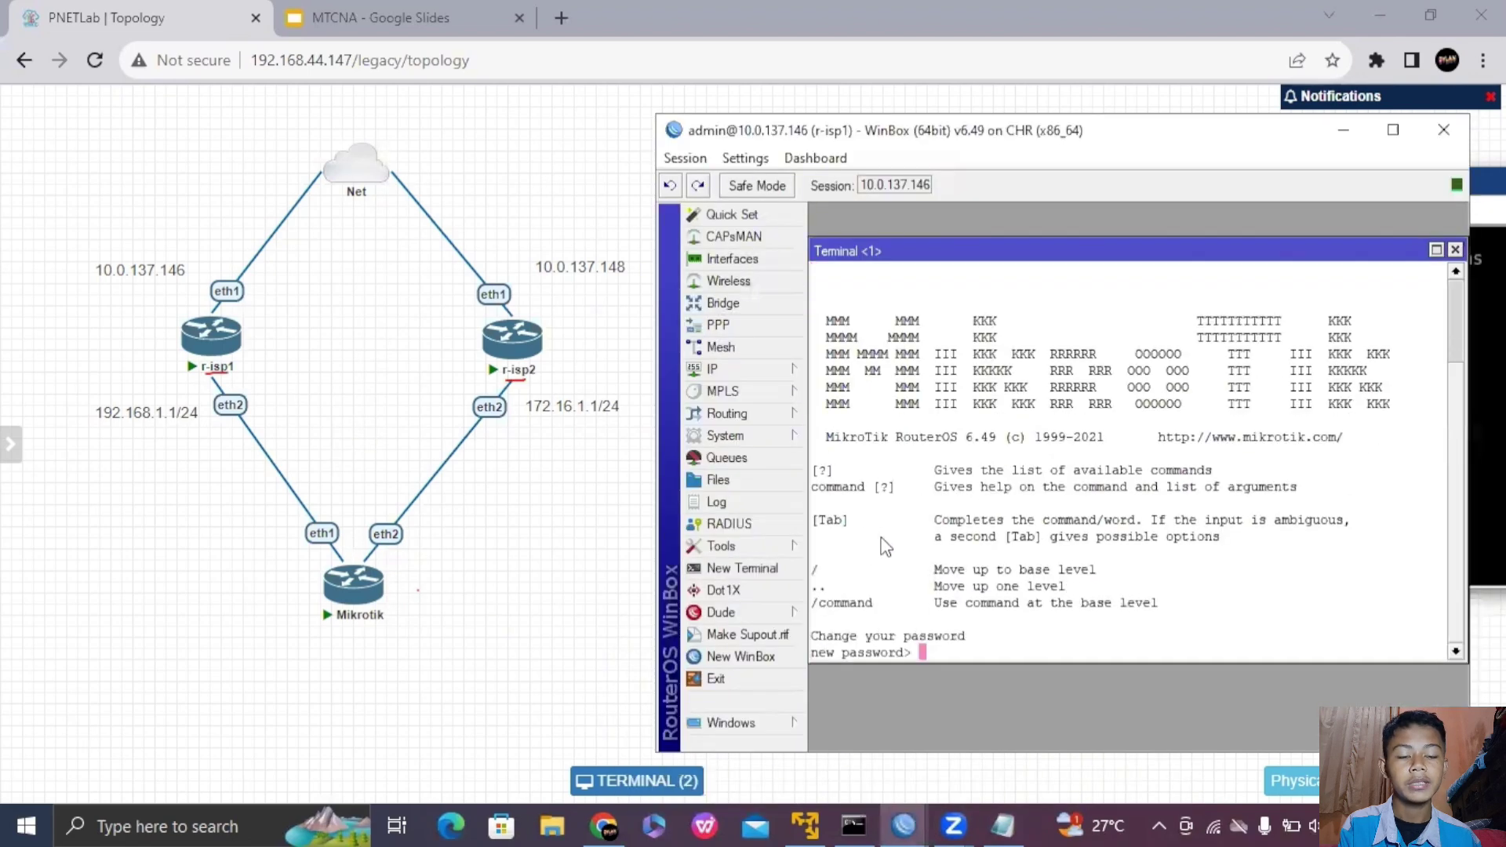
key(Return)
text(ping )
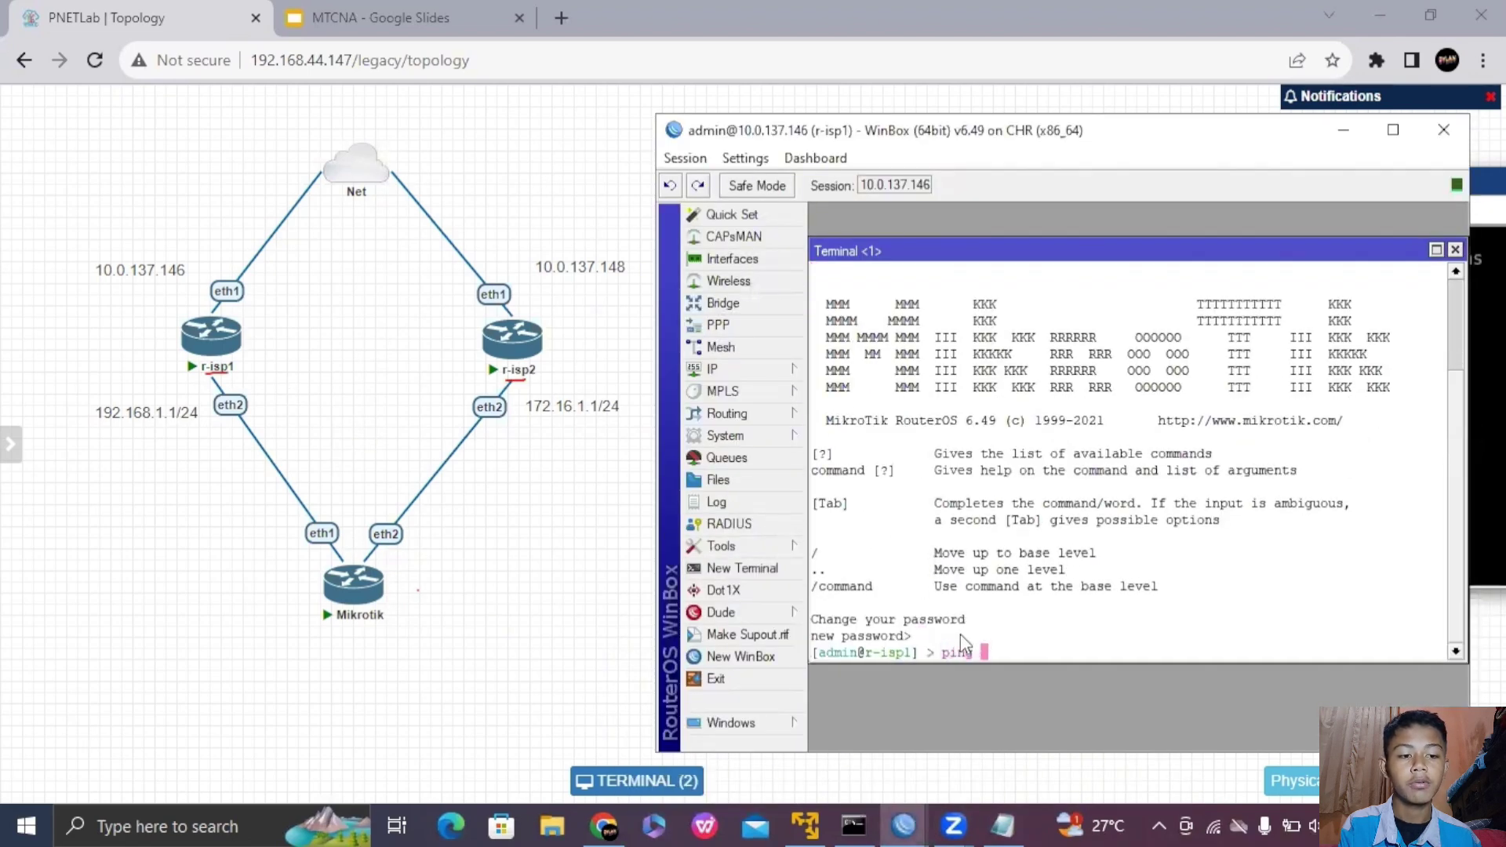
text(8.8.8.8)
key(Return)
key(ctrl+c)
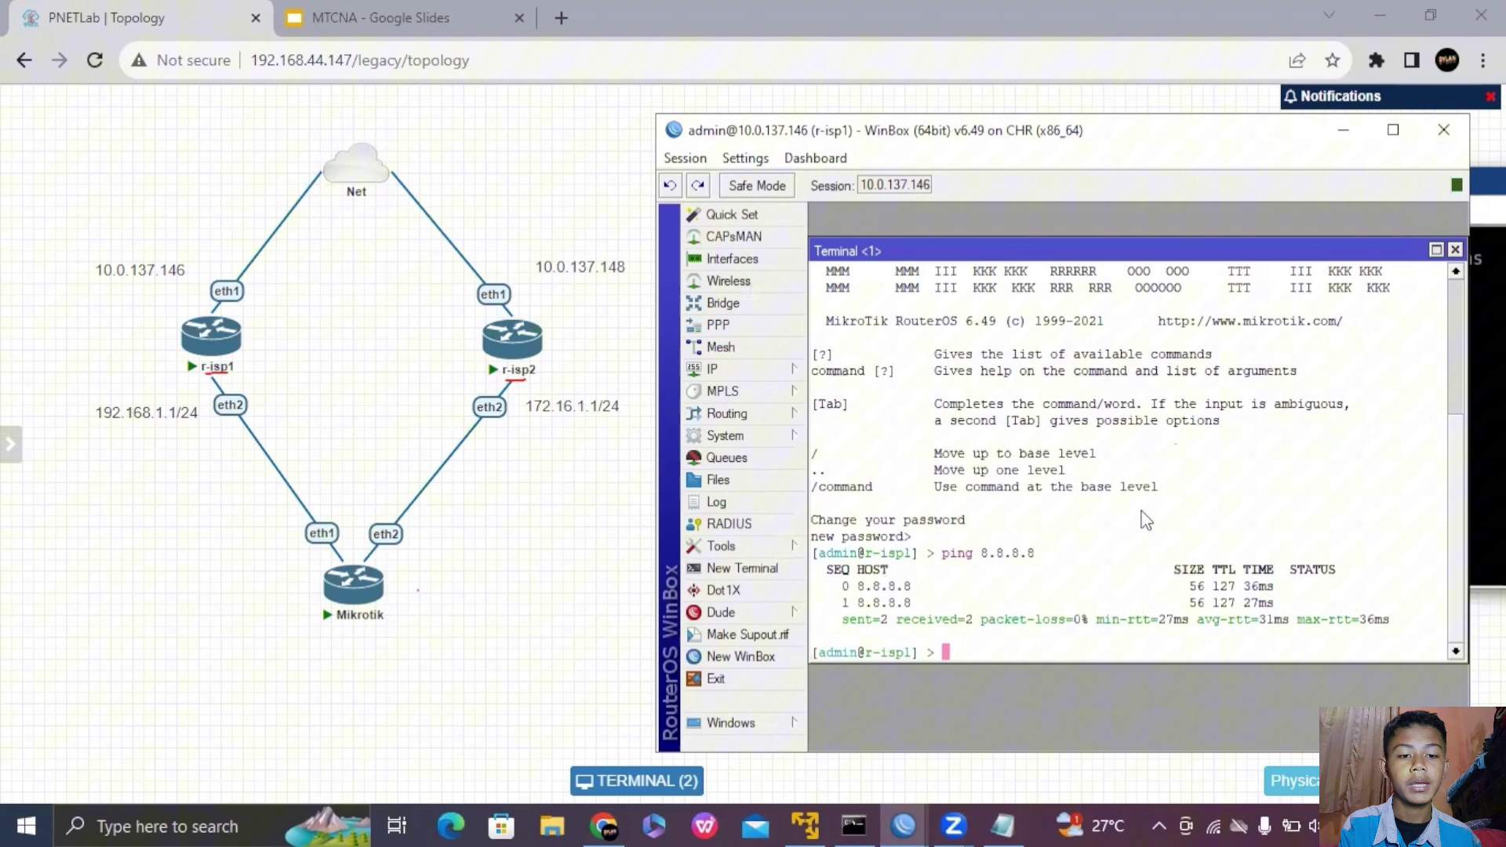
click(1455, 250)
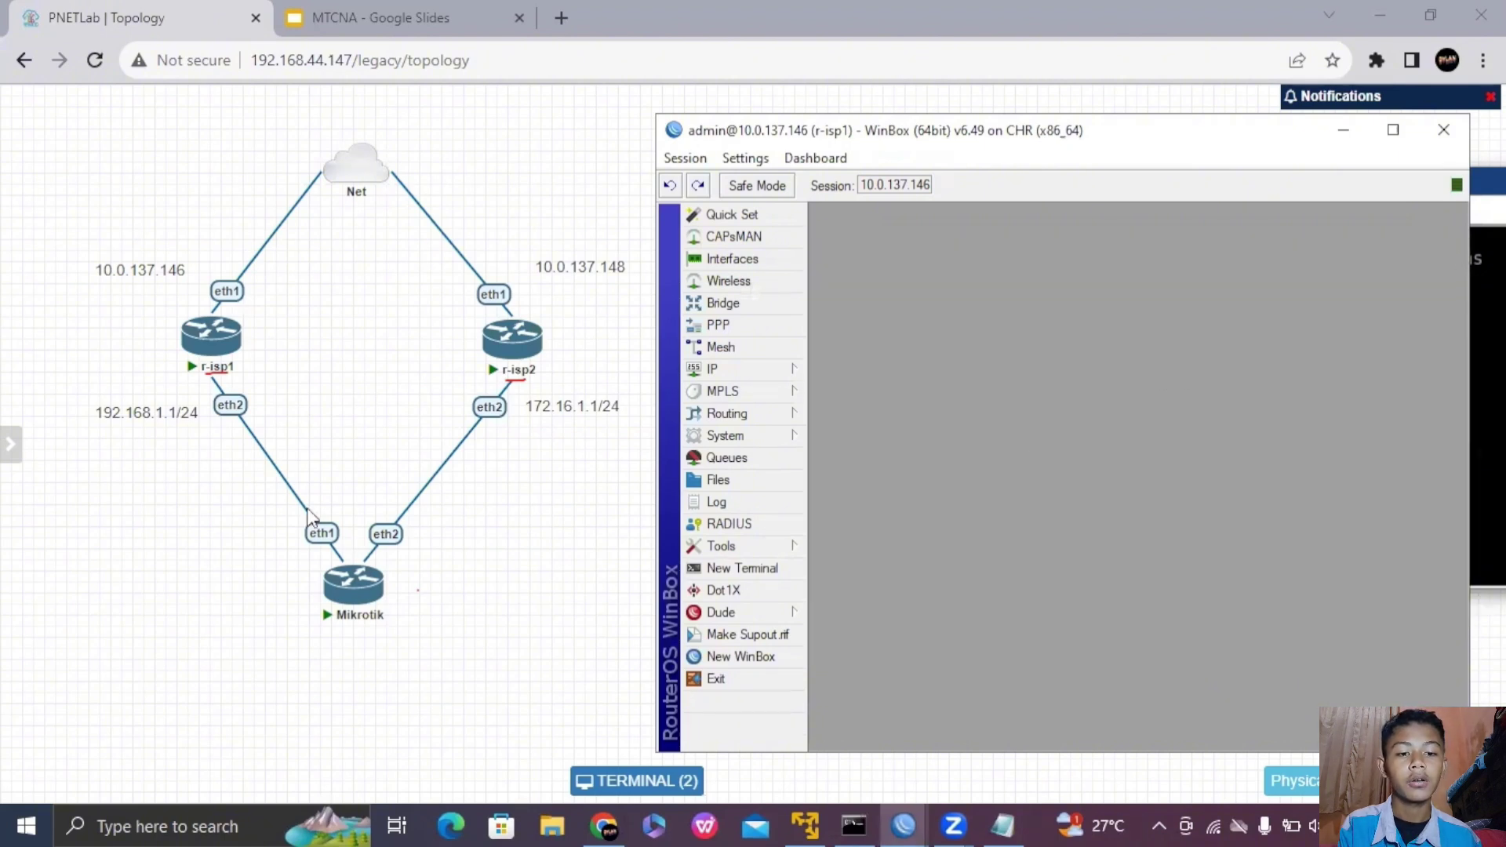
- Annotate the topology with red strokes from the Mikrotik router toward 172.16.1.1/24 and 192.168.1.1/24, underlining both addresses
mouse_move(370, 578)
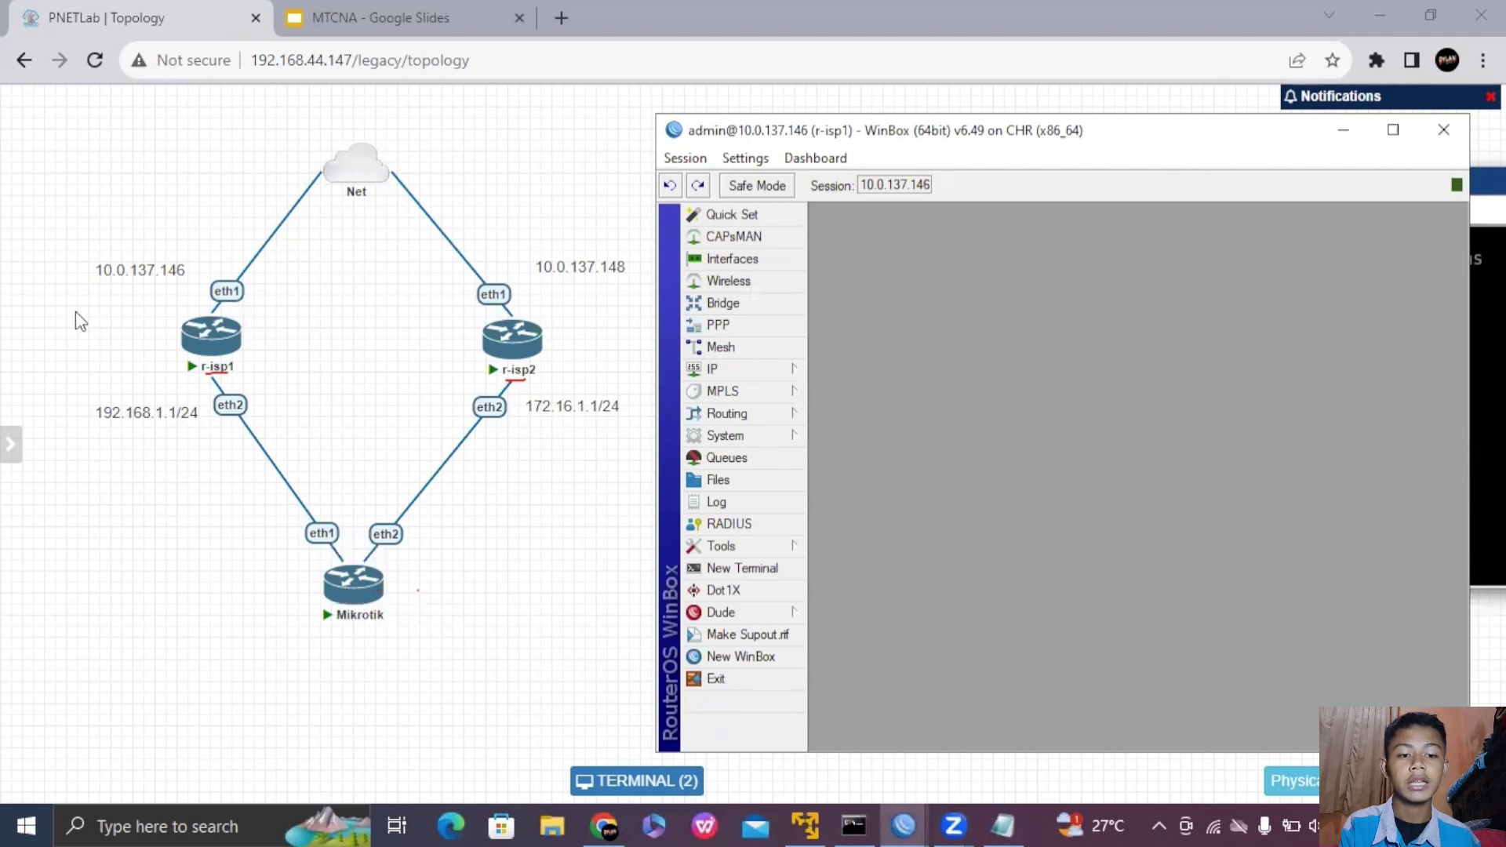
mouse_move(418, 590)
mouse_down()
mouse_move(496, 519)
mouse_move(545, 425)
mouse_move(570, 417)
mouse_up()
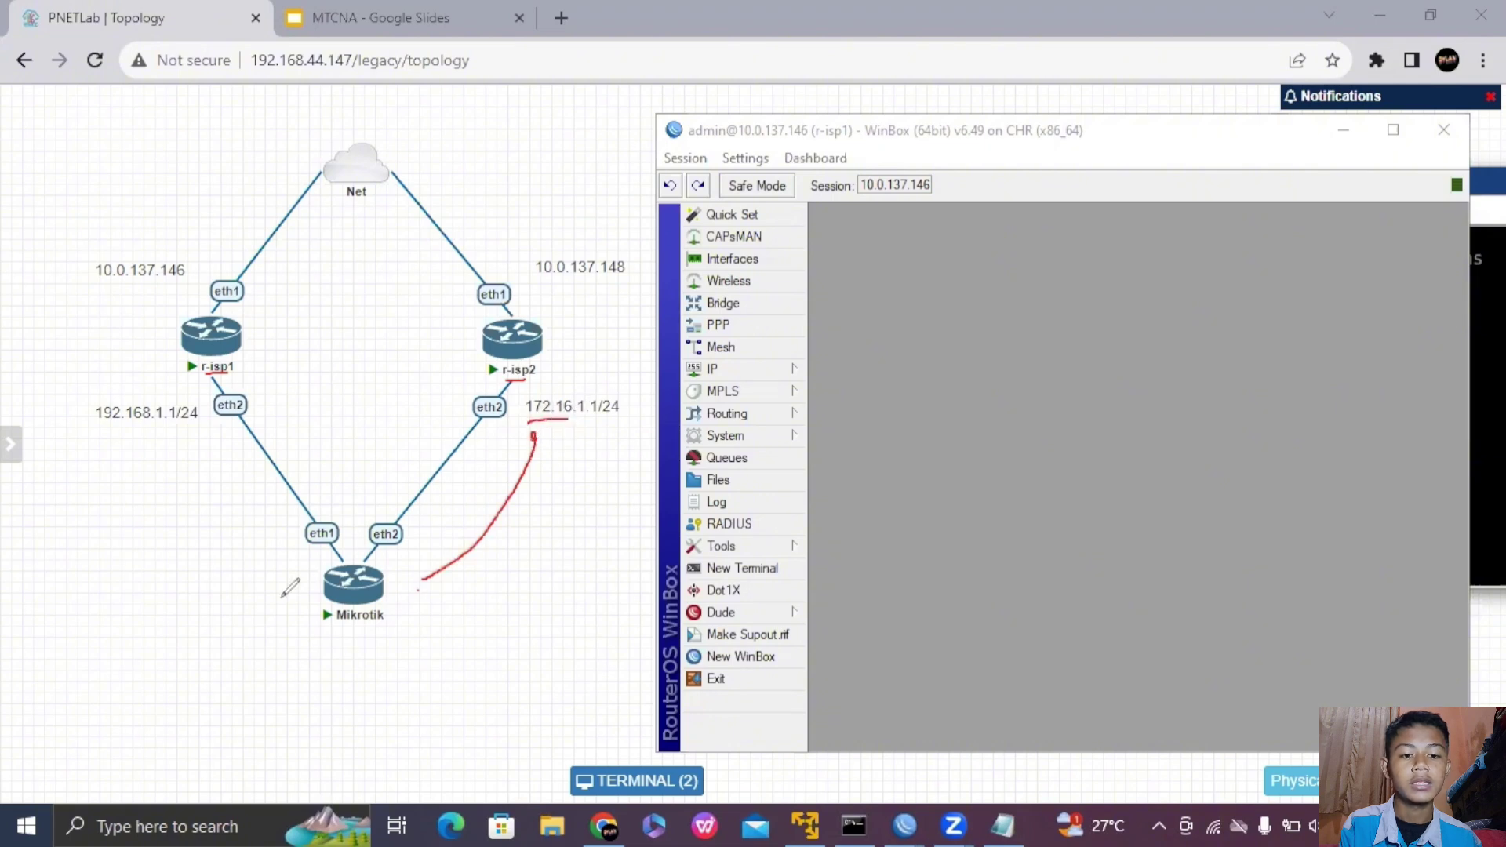
drag(283, 593, 220, 449)
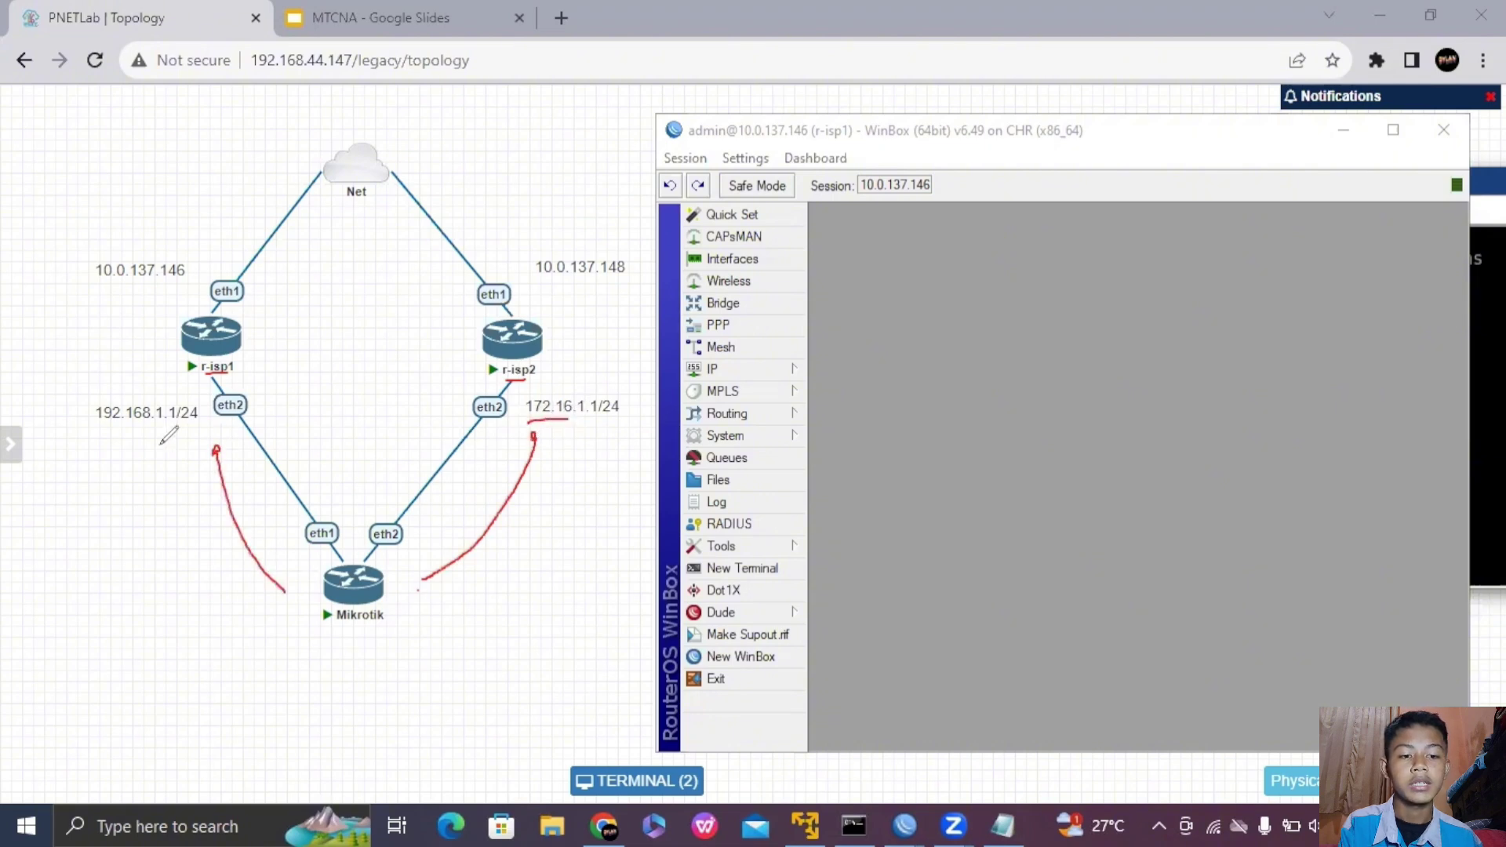
drag(123, 436, 178, 435)
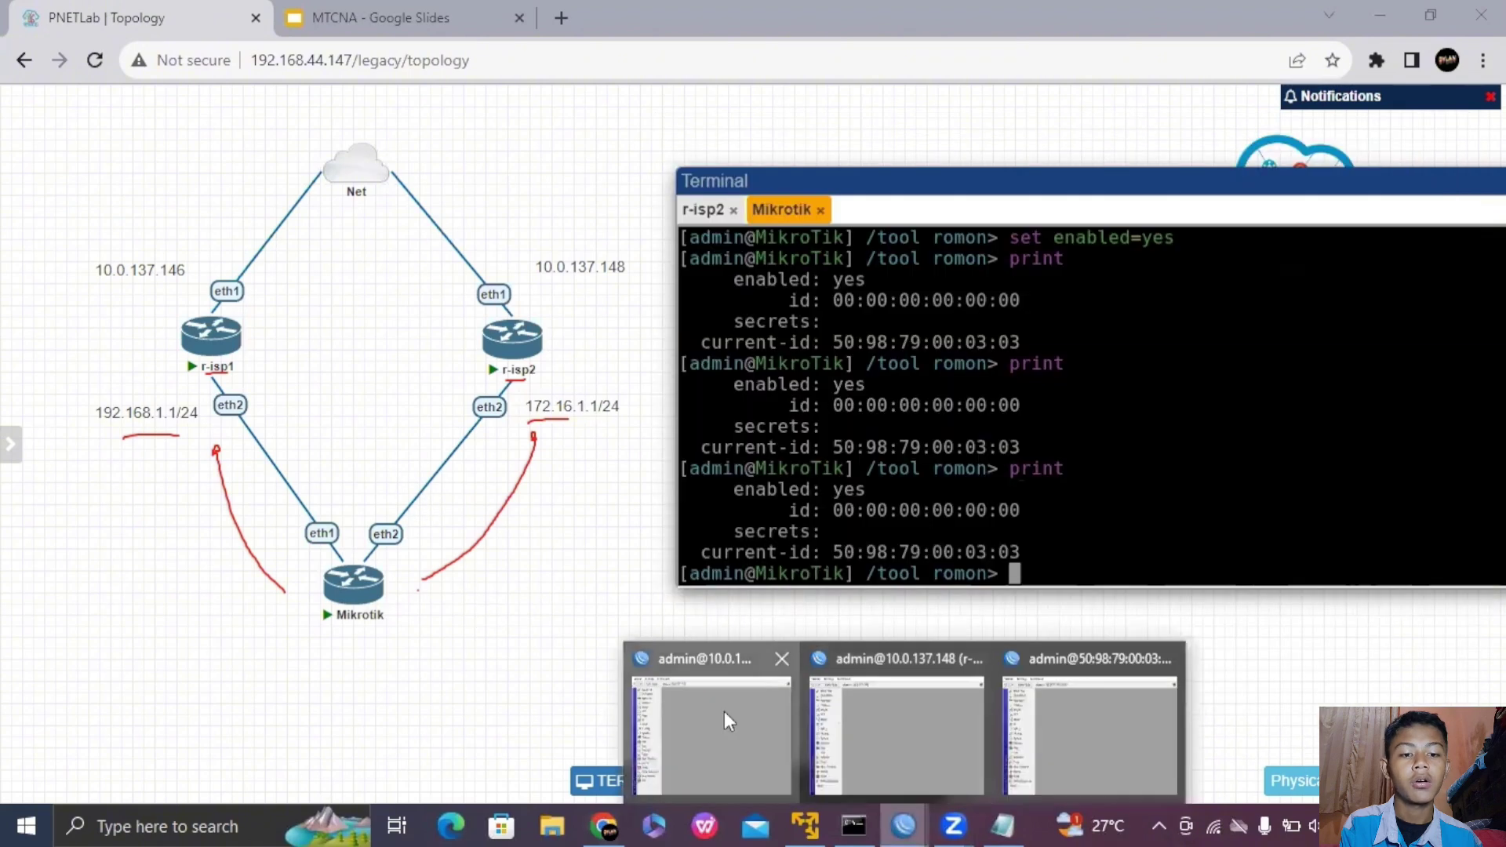
- From the r-isp1 session, open a new WinBox and connect to RoMON neighbor MikroTik (50:98:79:00:03:03) through agent 10.0.137.146
click(723, 713)
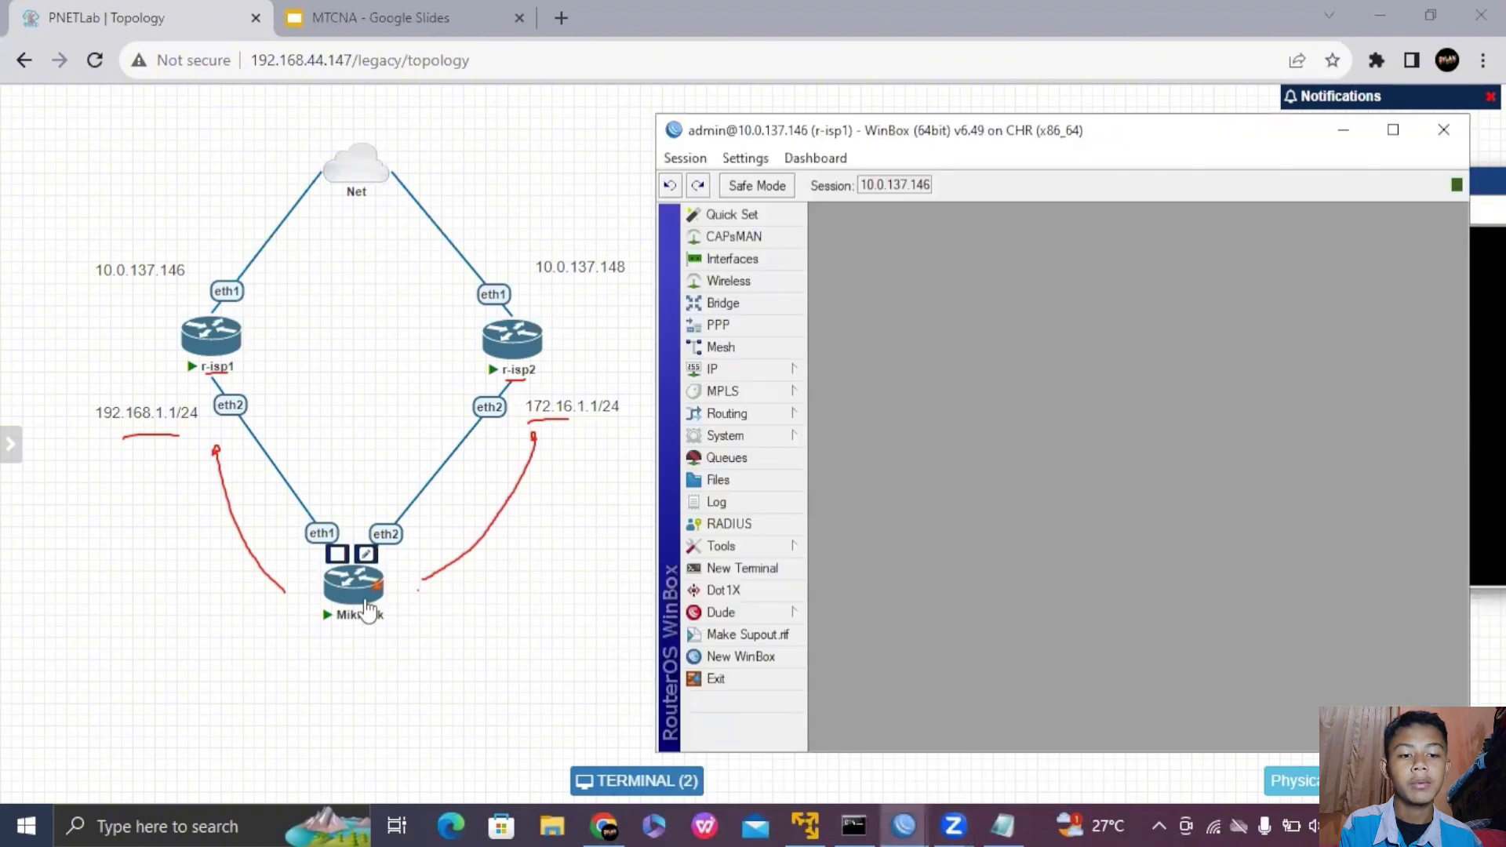
click(718, 656)
click(1122, 392)
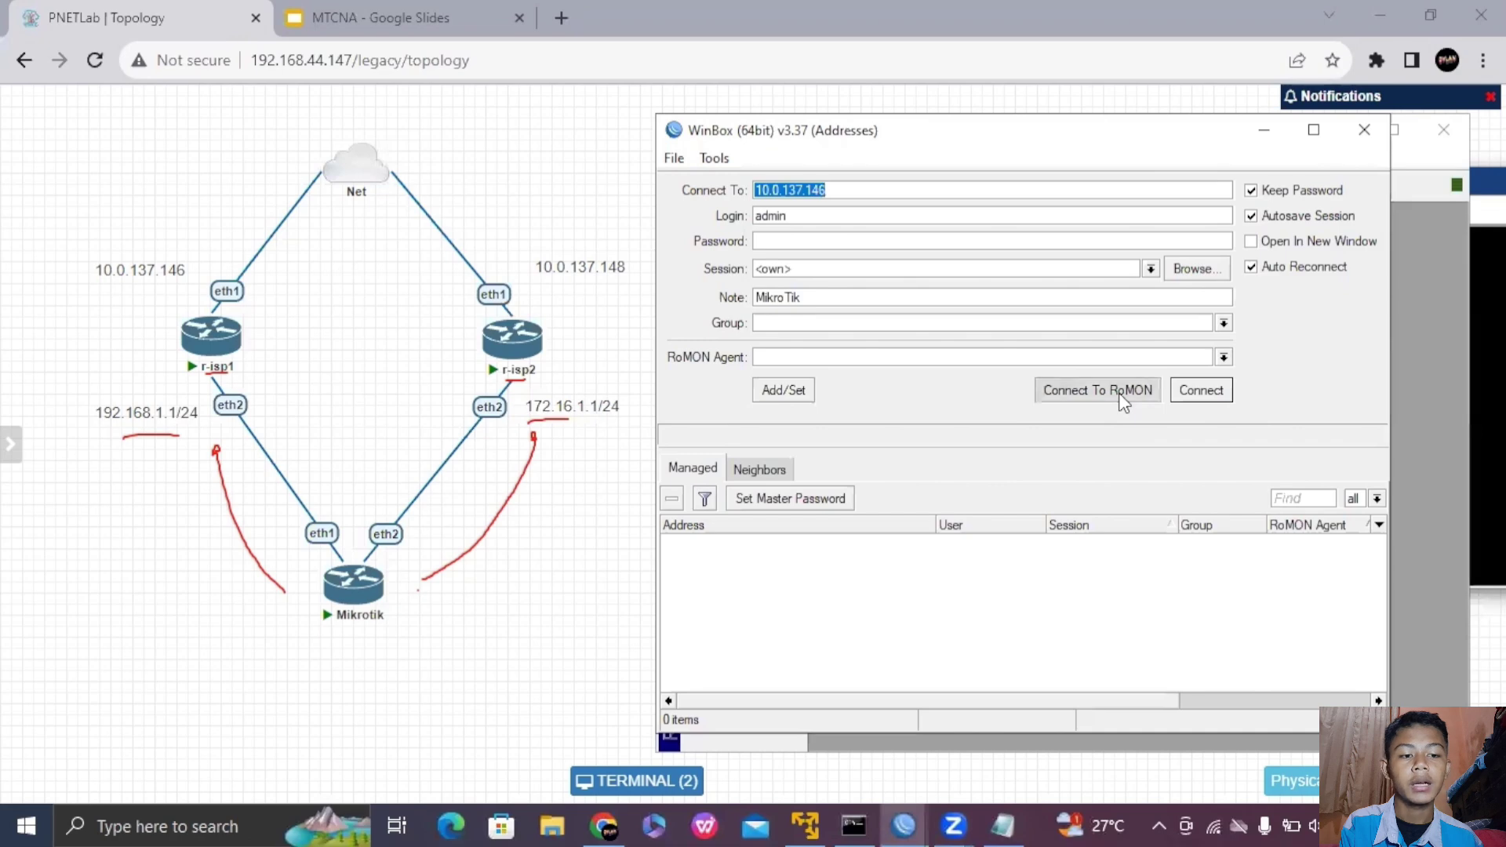
click(741, 543)
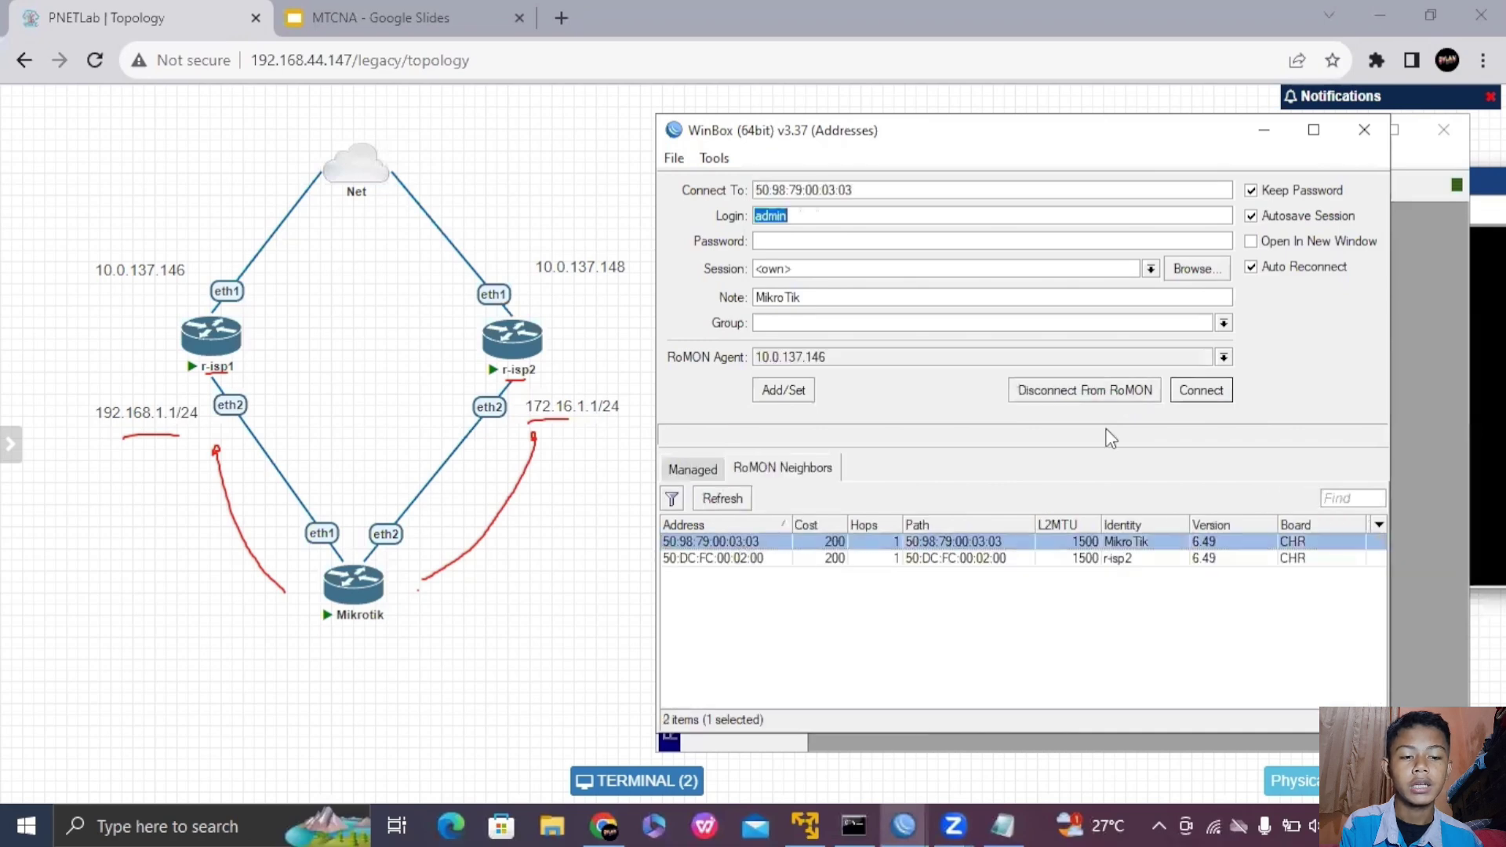
click(1194, 391)
click(1327, 376)
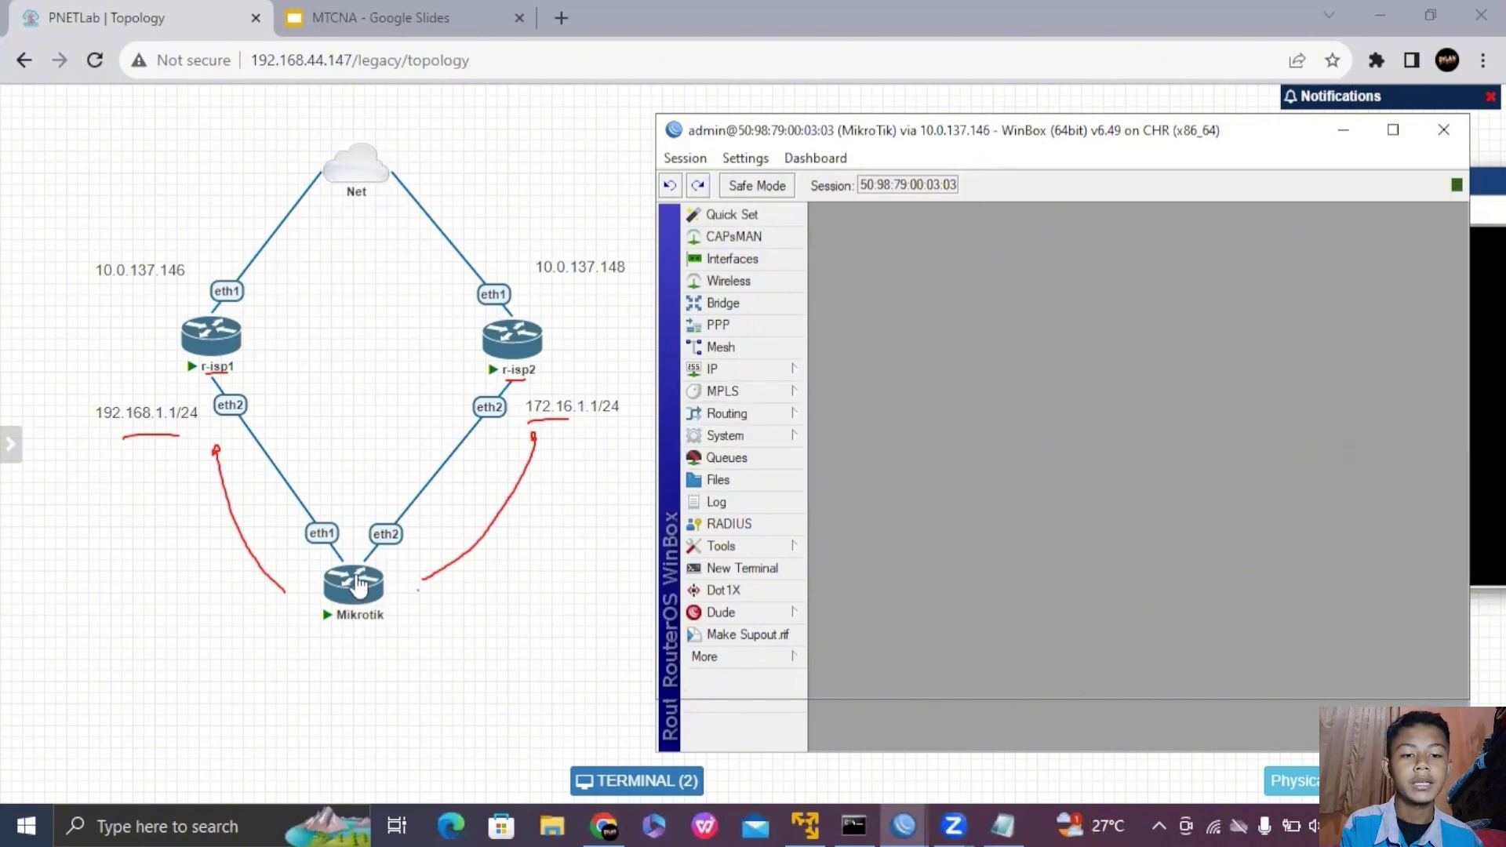
- Set the Mikrotik router's ether2 IP address to 172.16.1.2/24
mouse_move(396, 592)
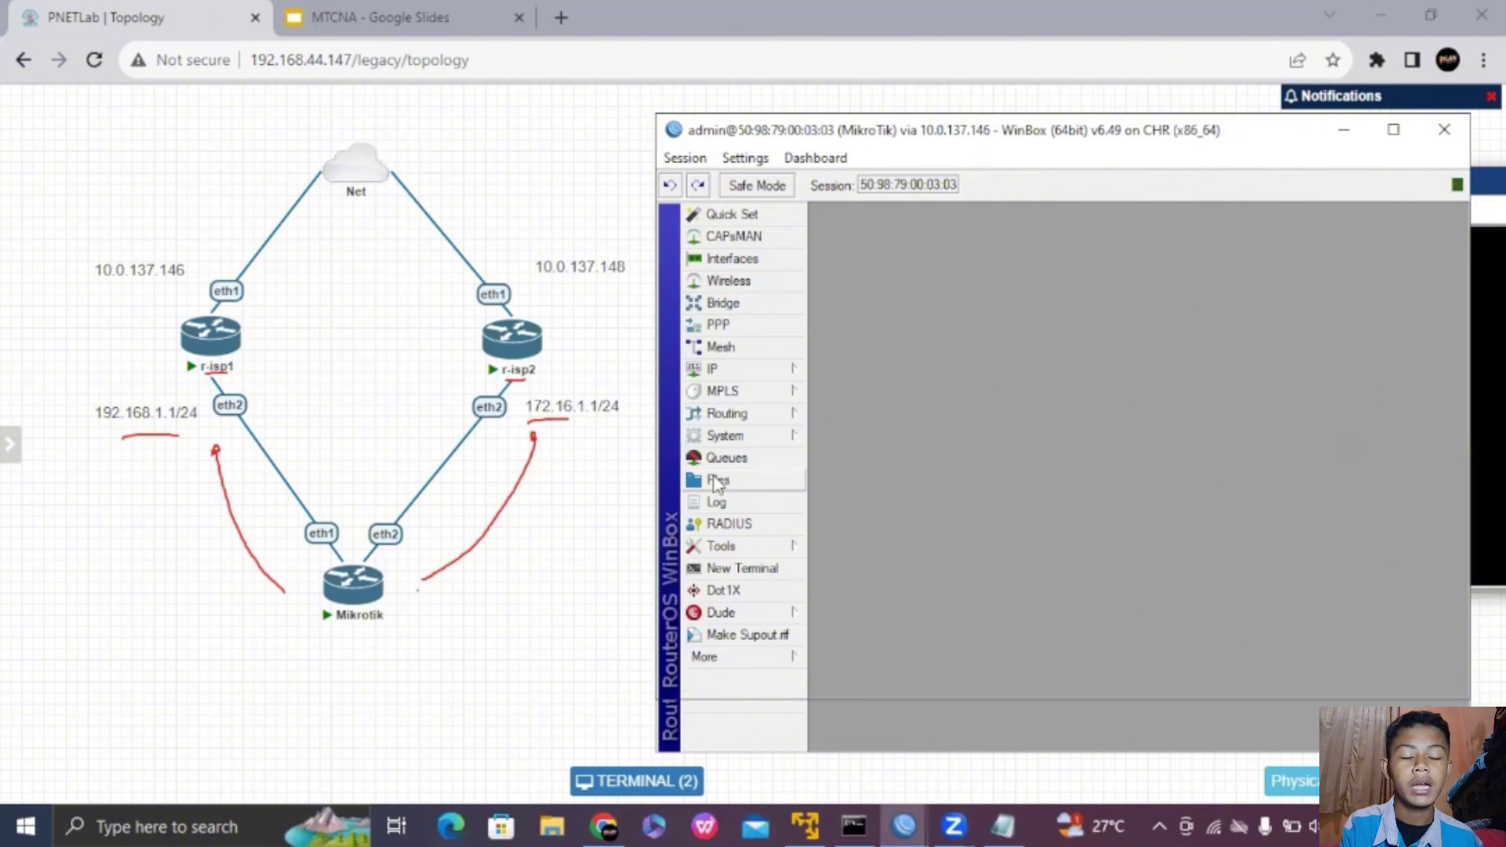
click(735, 367)
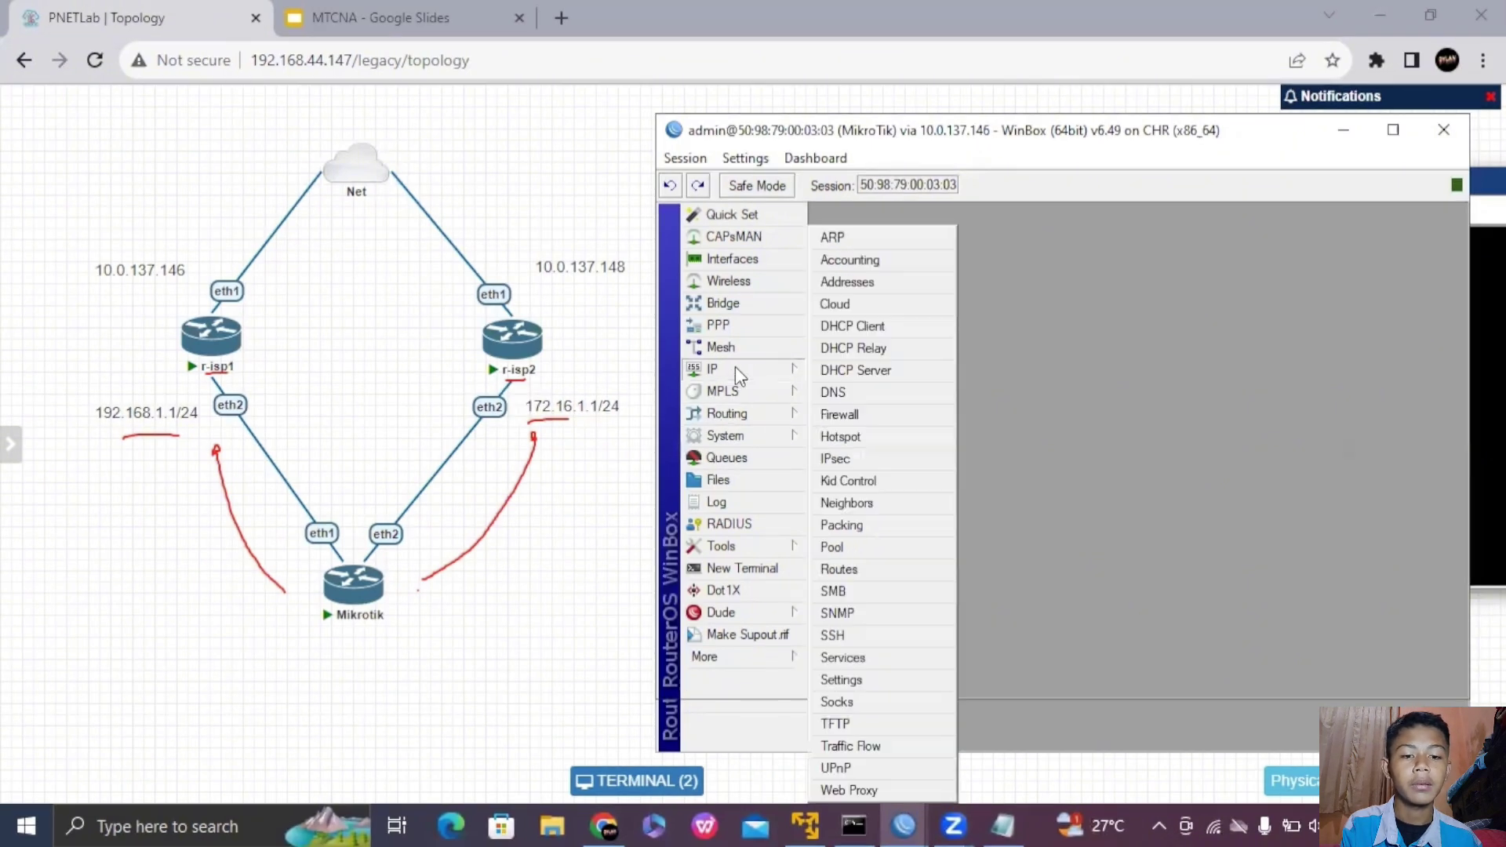
click(846, 284)
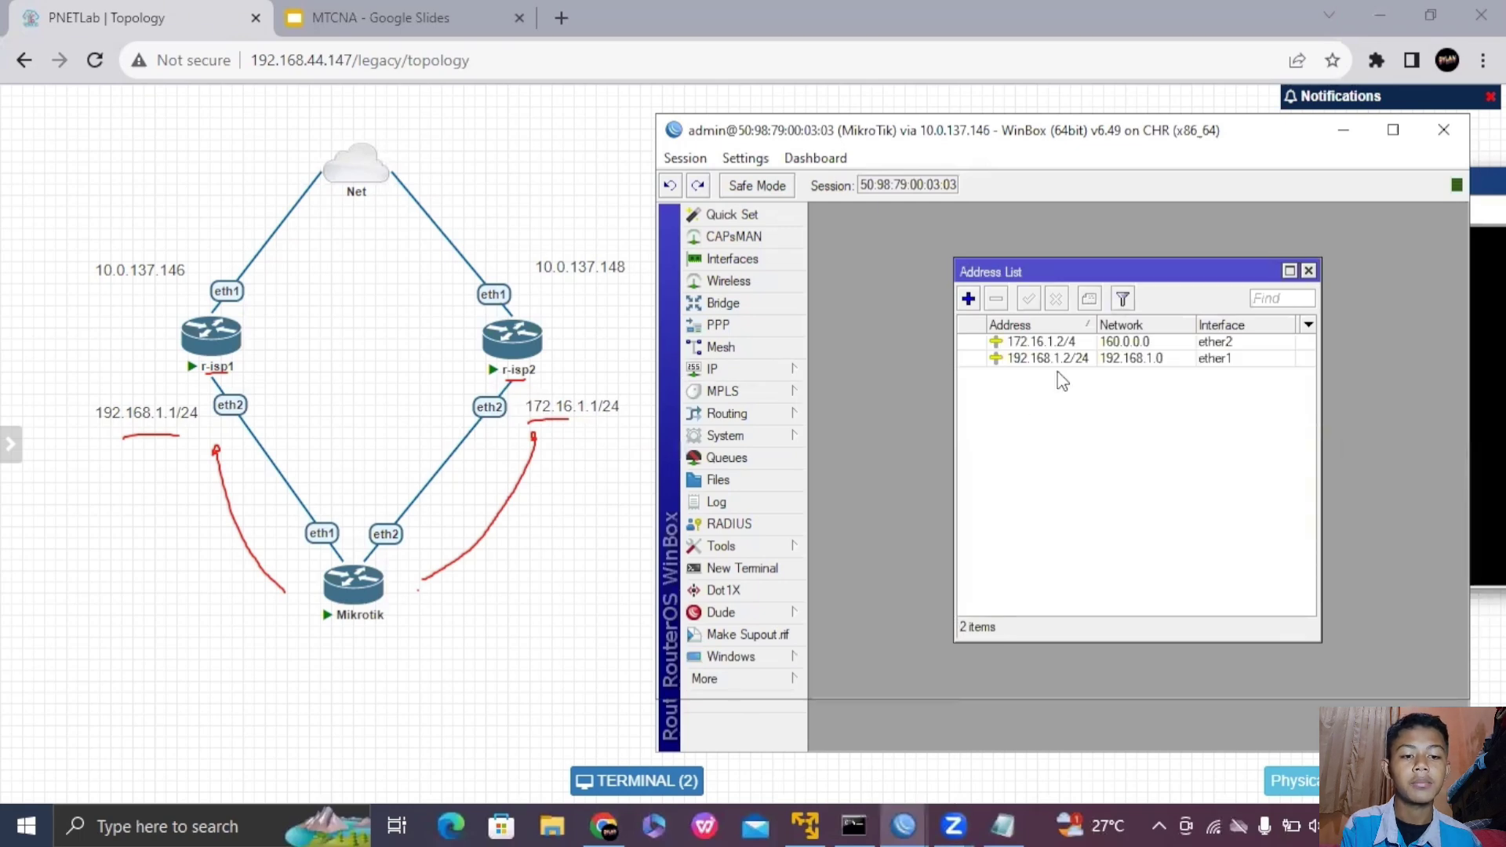
double_click(1066, 341)
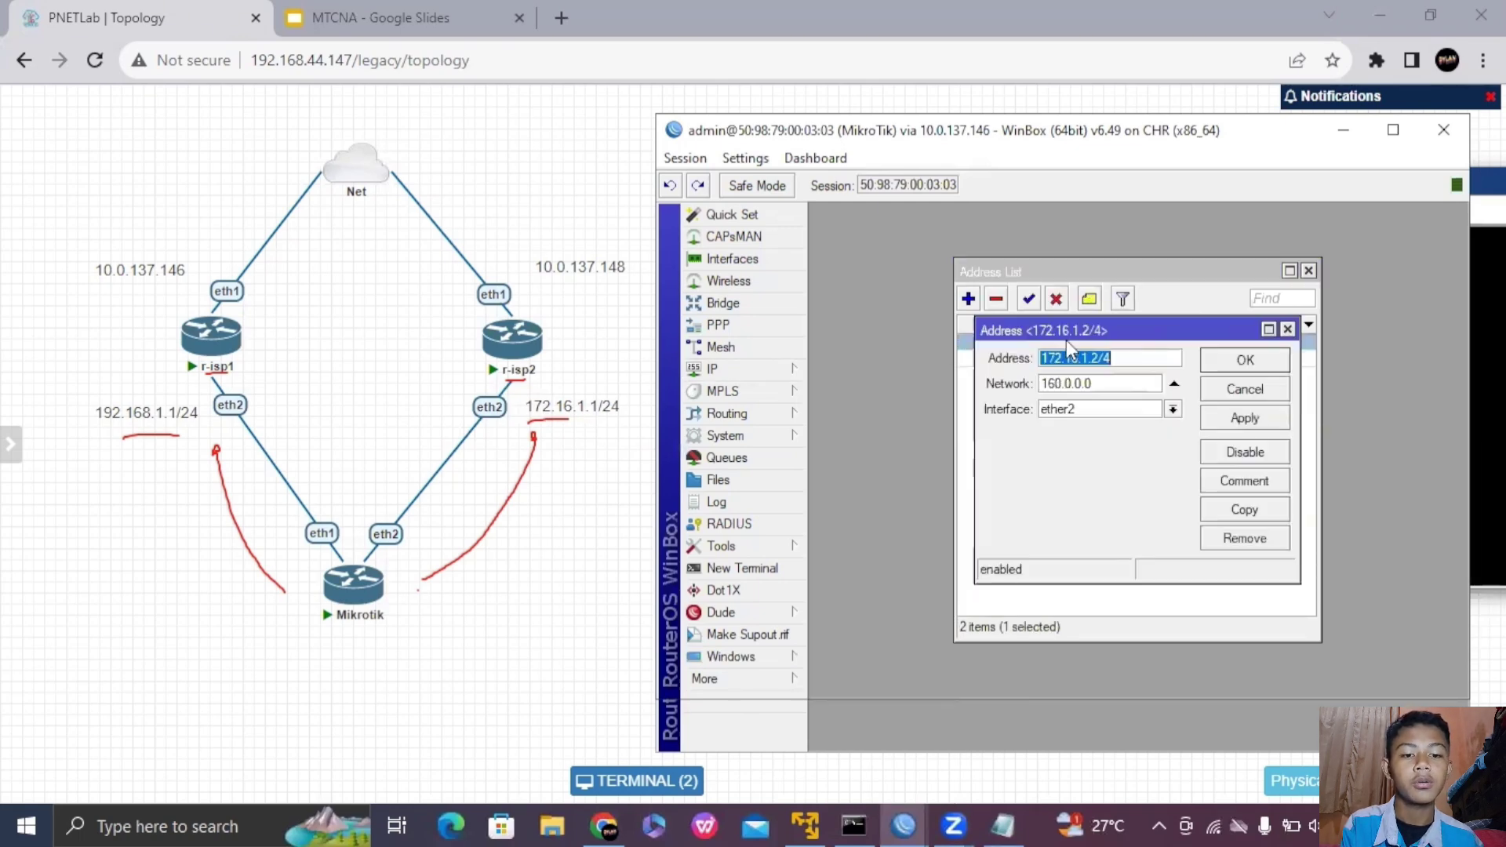
click(1103, 358)
text(2)
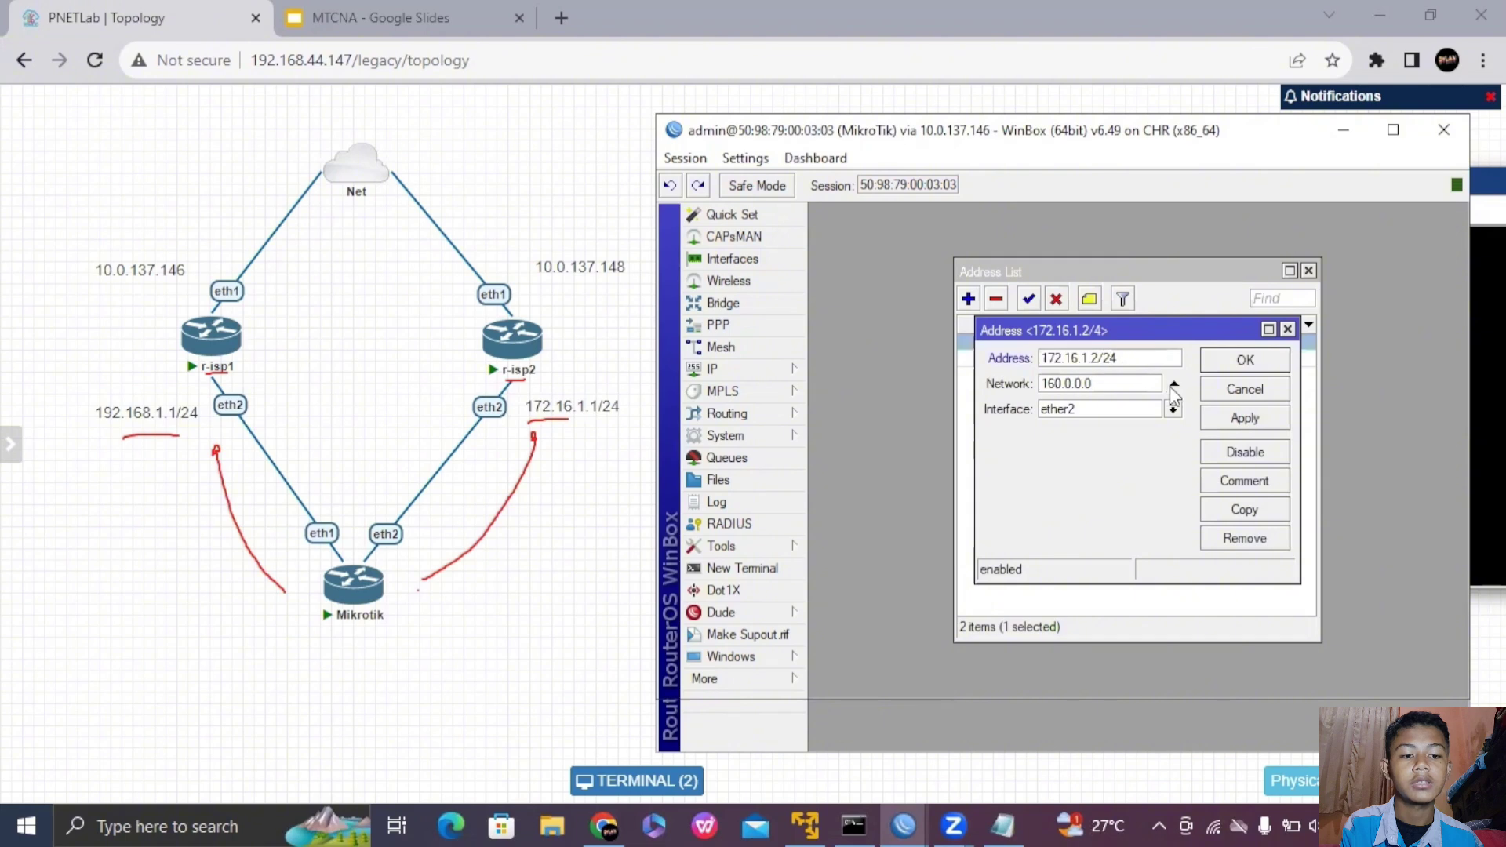
click(1239, 419)
click(1245, 366)
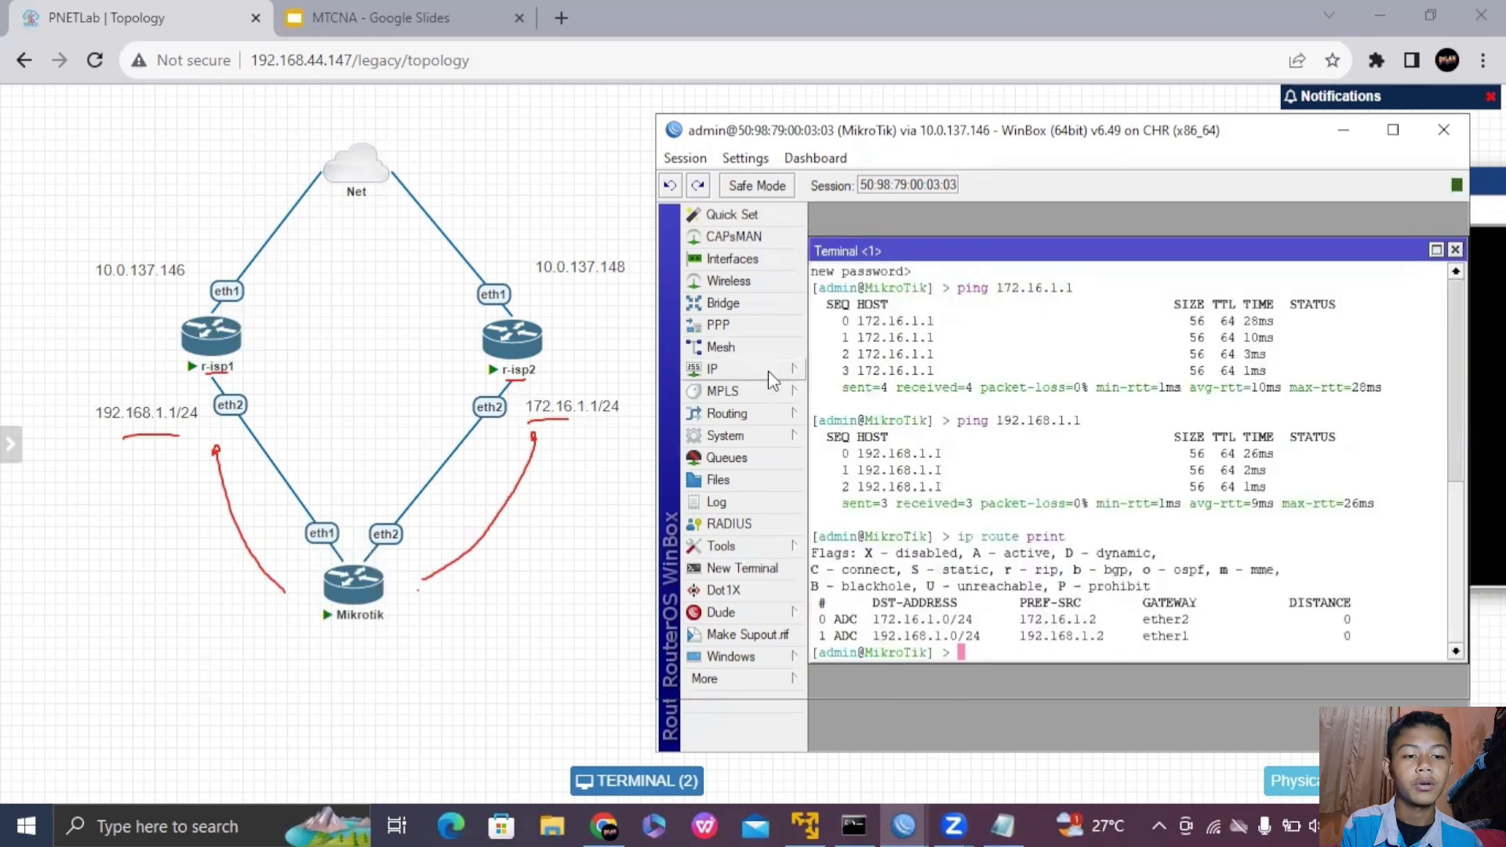
- Add a default route on the Mikrotik router with destination 0.0.0.0/0 and gateway 192.168.1.1
click(769, 373)
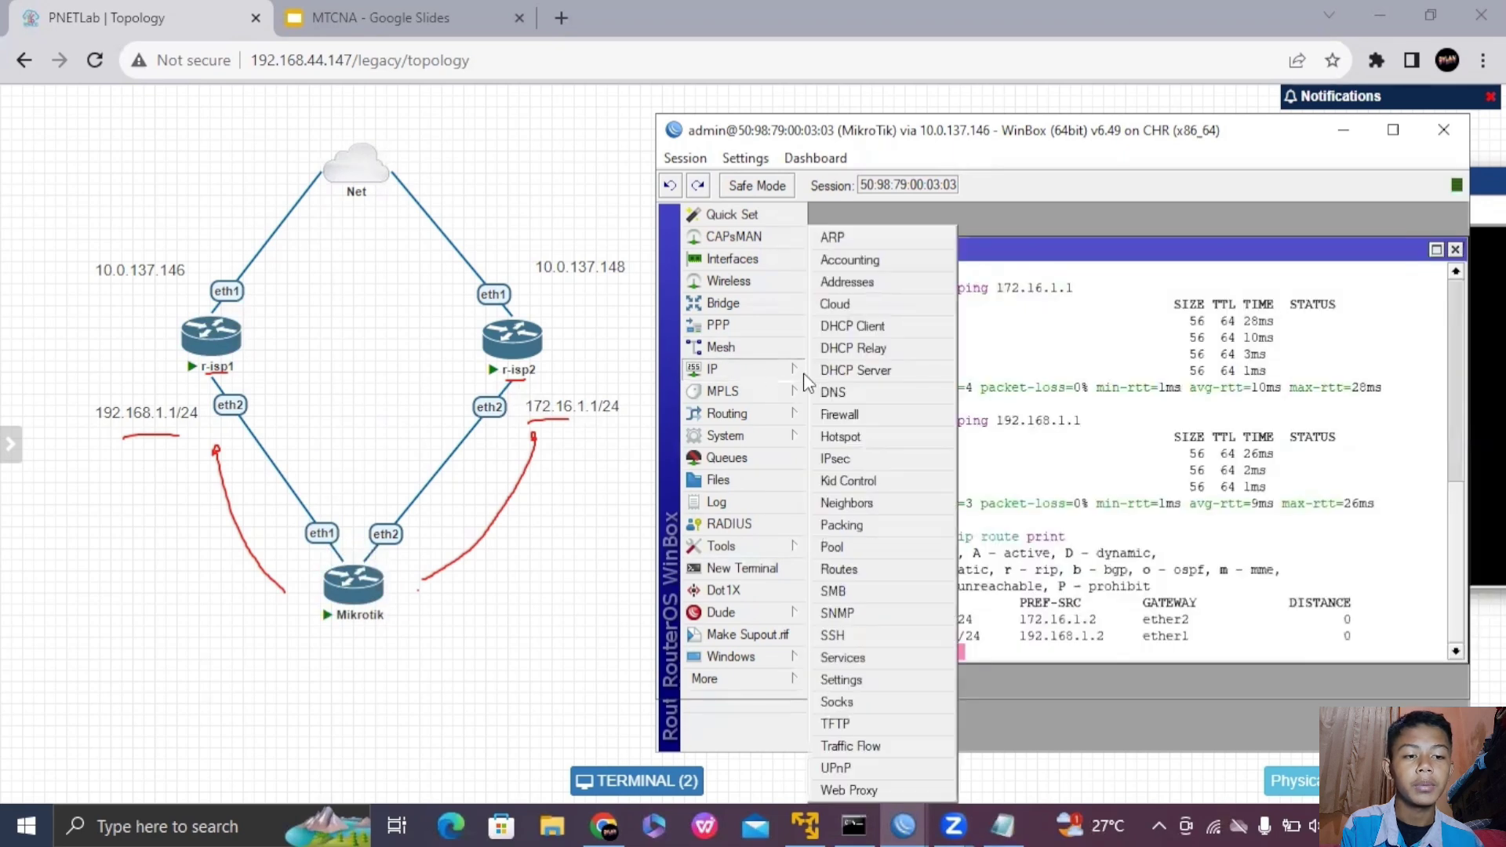
click(863, 610)
click(825, 309)
click(988, 384)
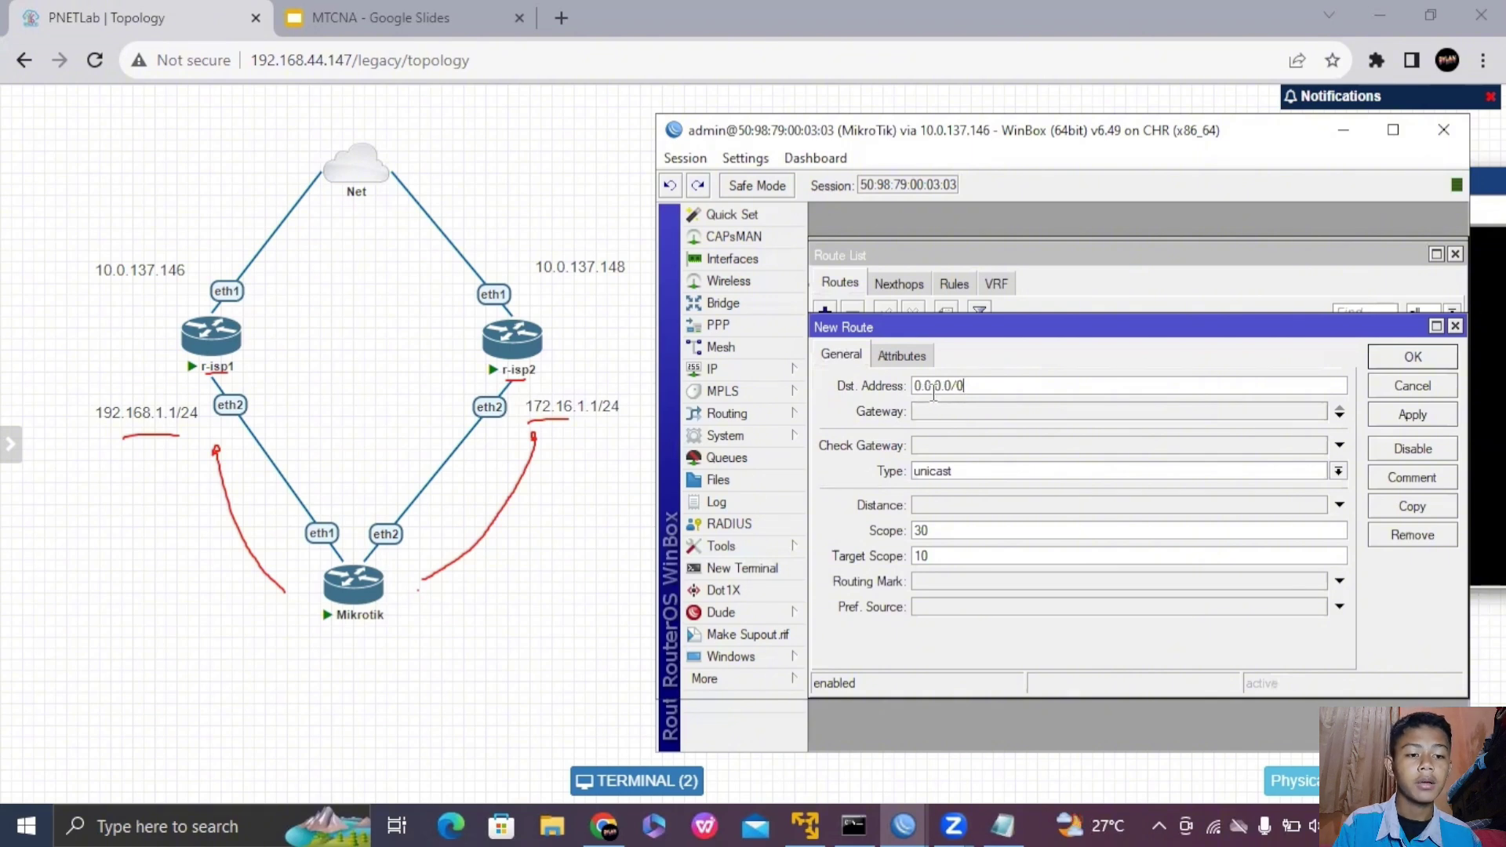
click(983, 412)
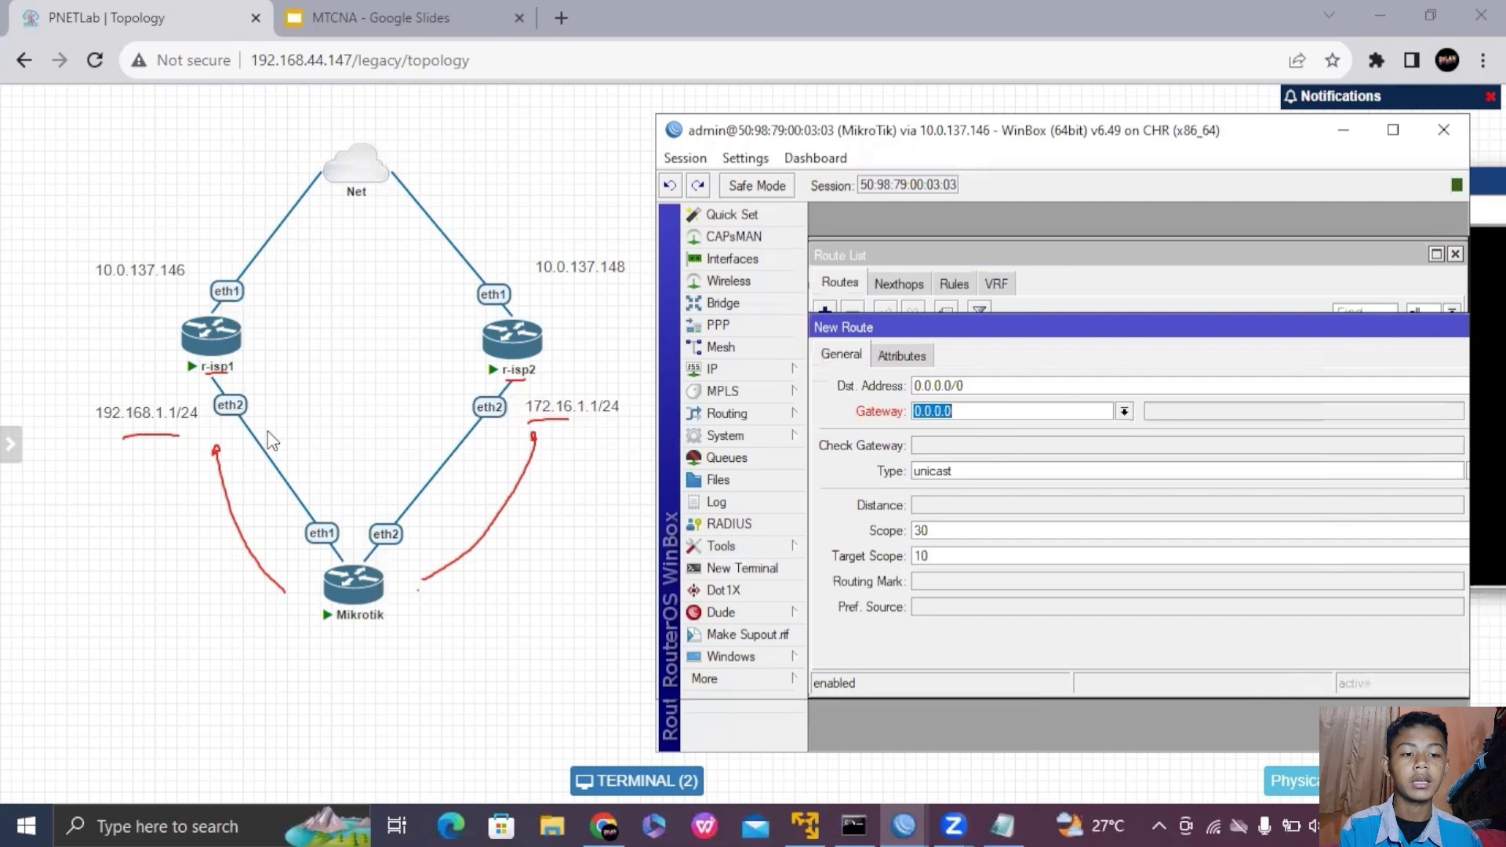
text(192.168.)
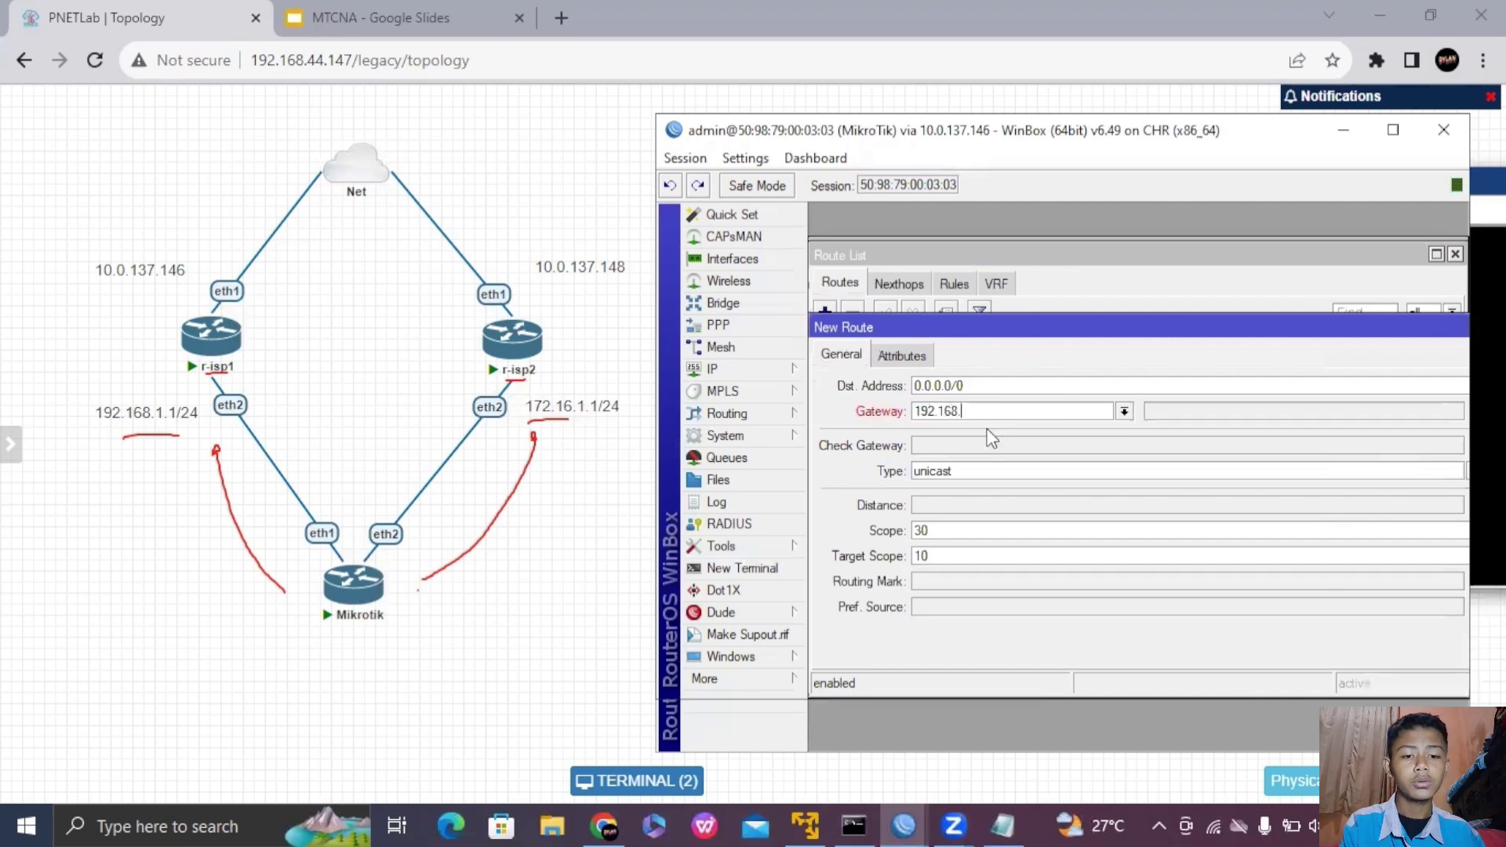
text(1.1)
key(Return)
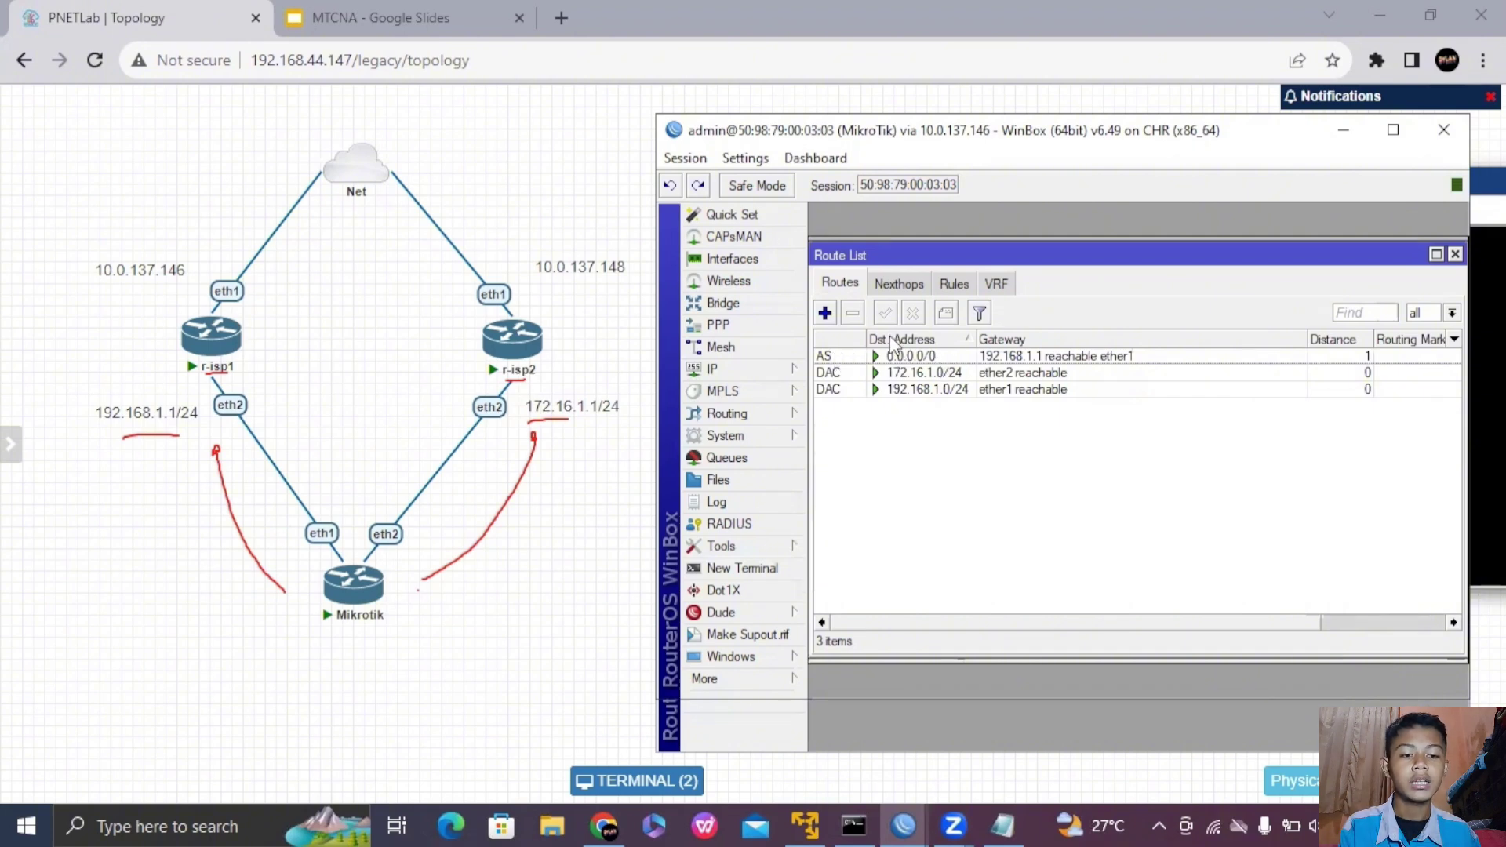
- Add a second default route for 0.0.0.0/0 with gateway 172.16.1.1
key(Insert)
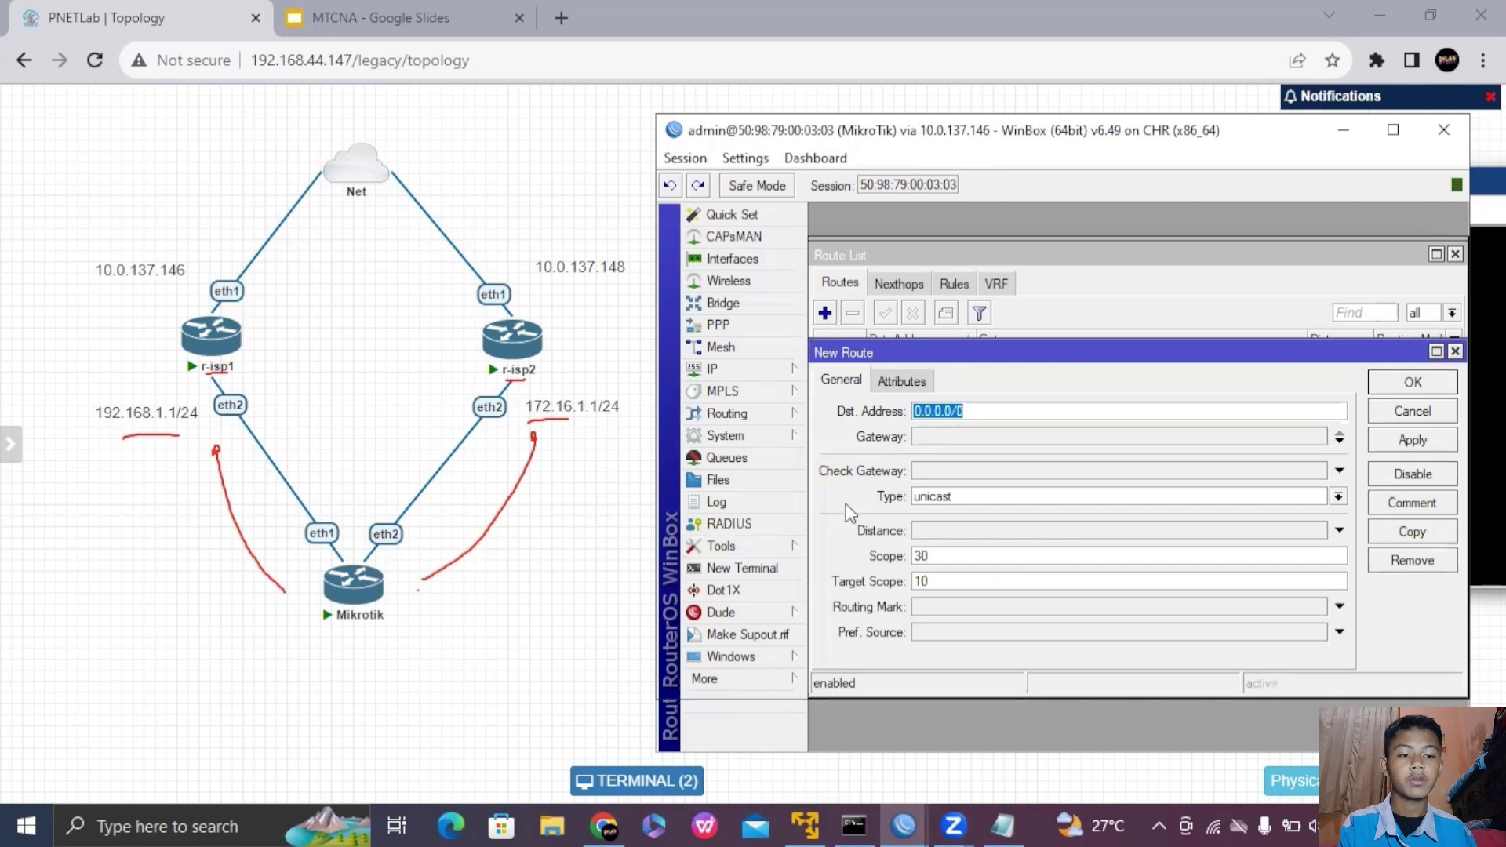
click(993, 438)
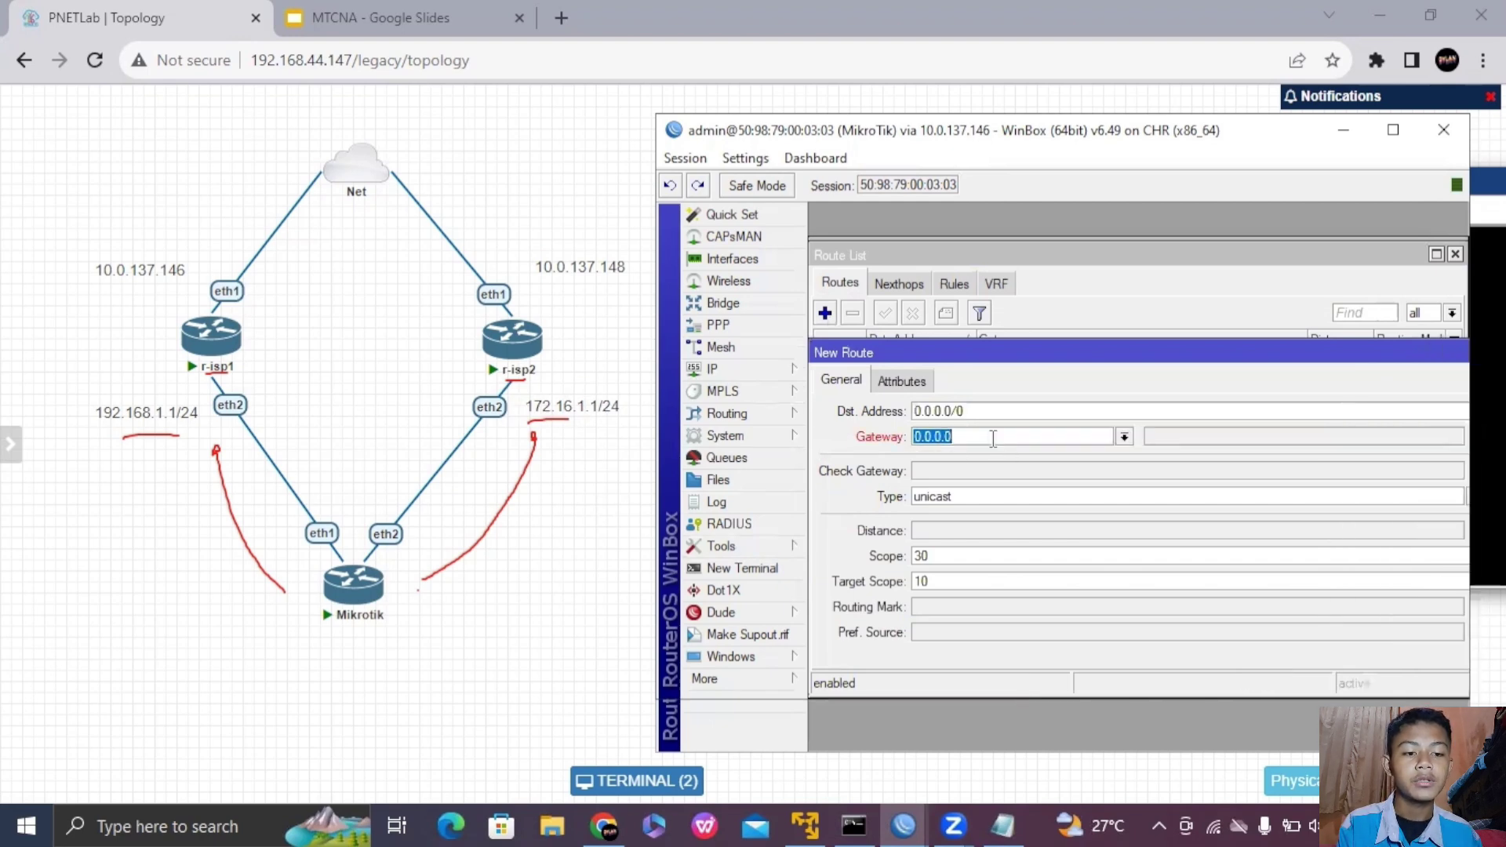
text(172.16.)
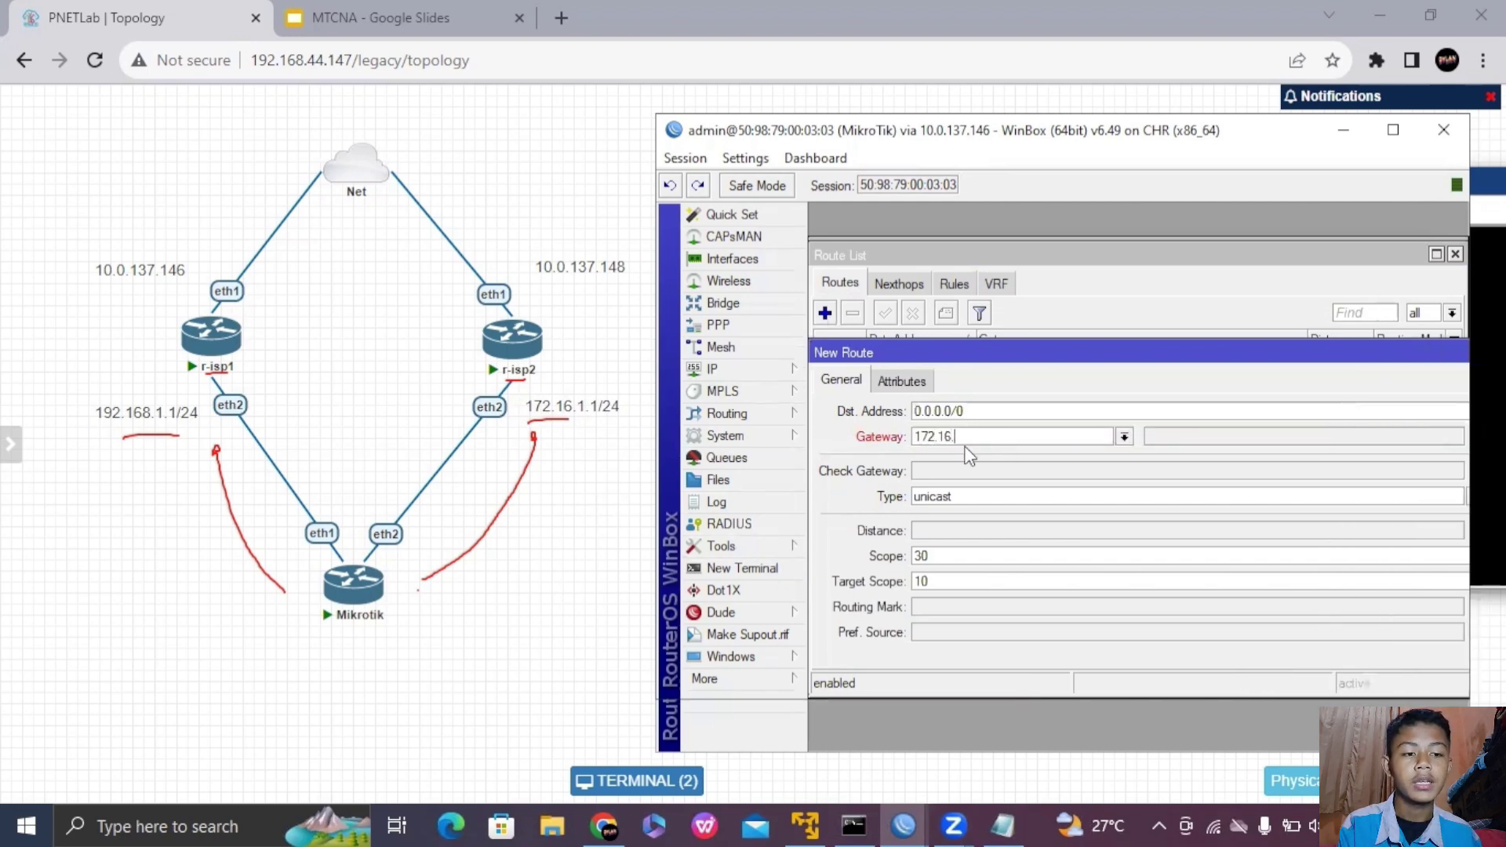
click(1352, 447)
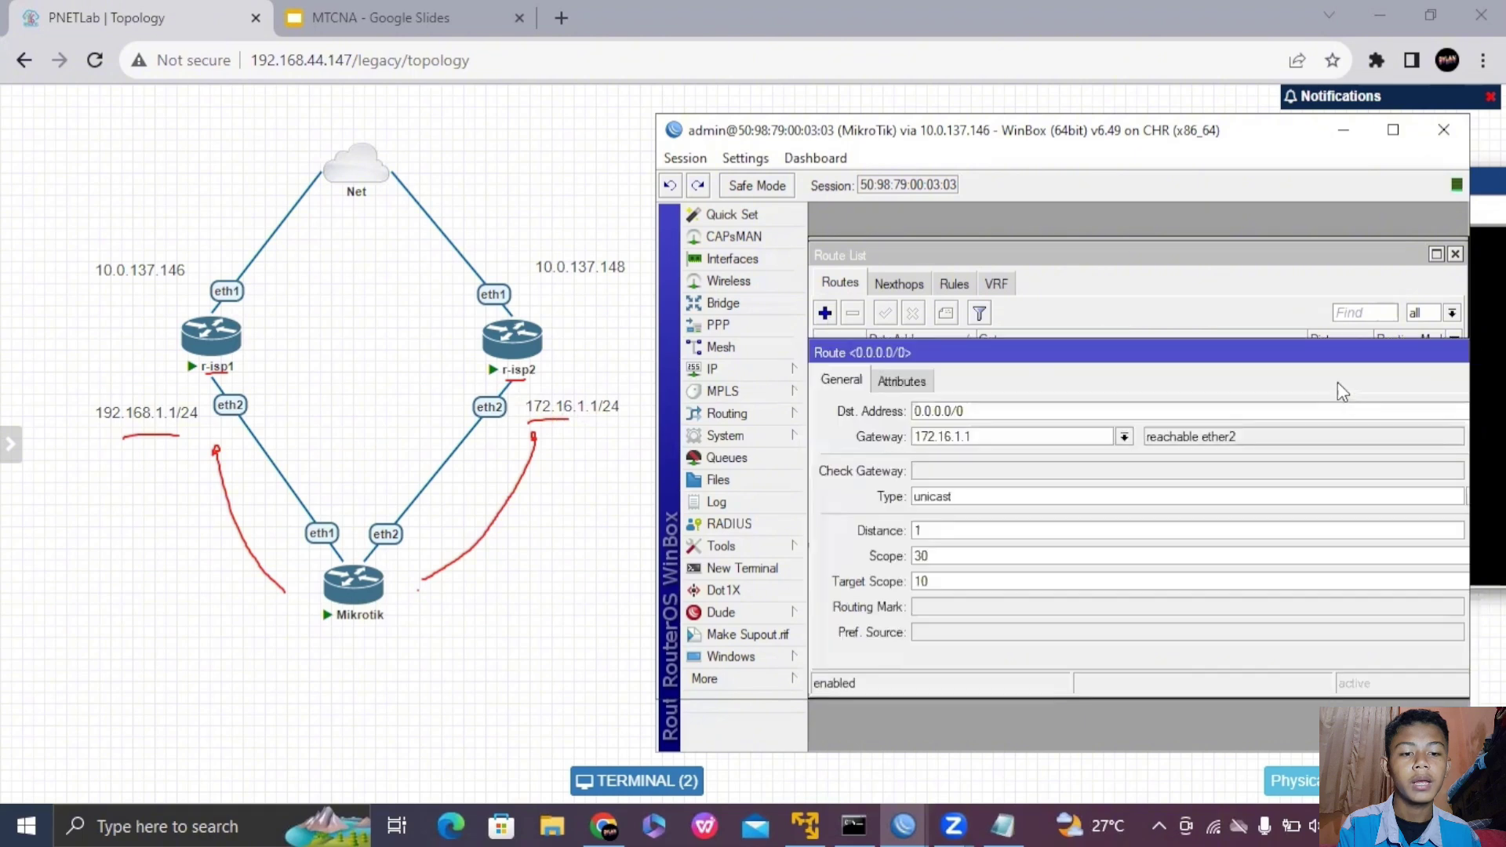
click(1349, 388)
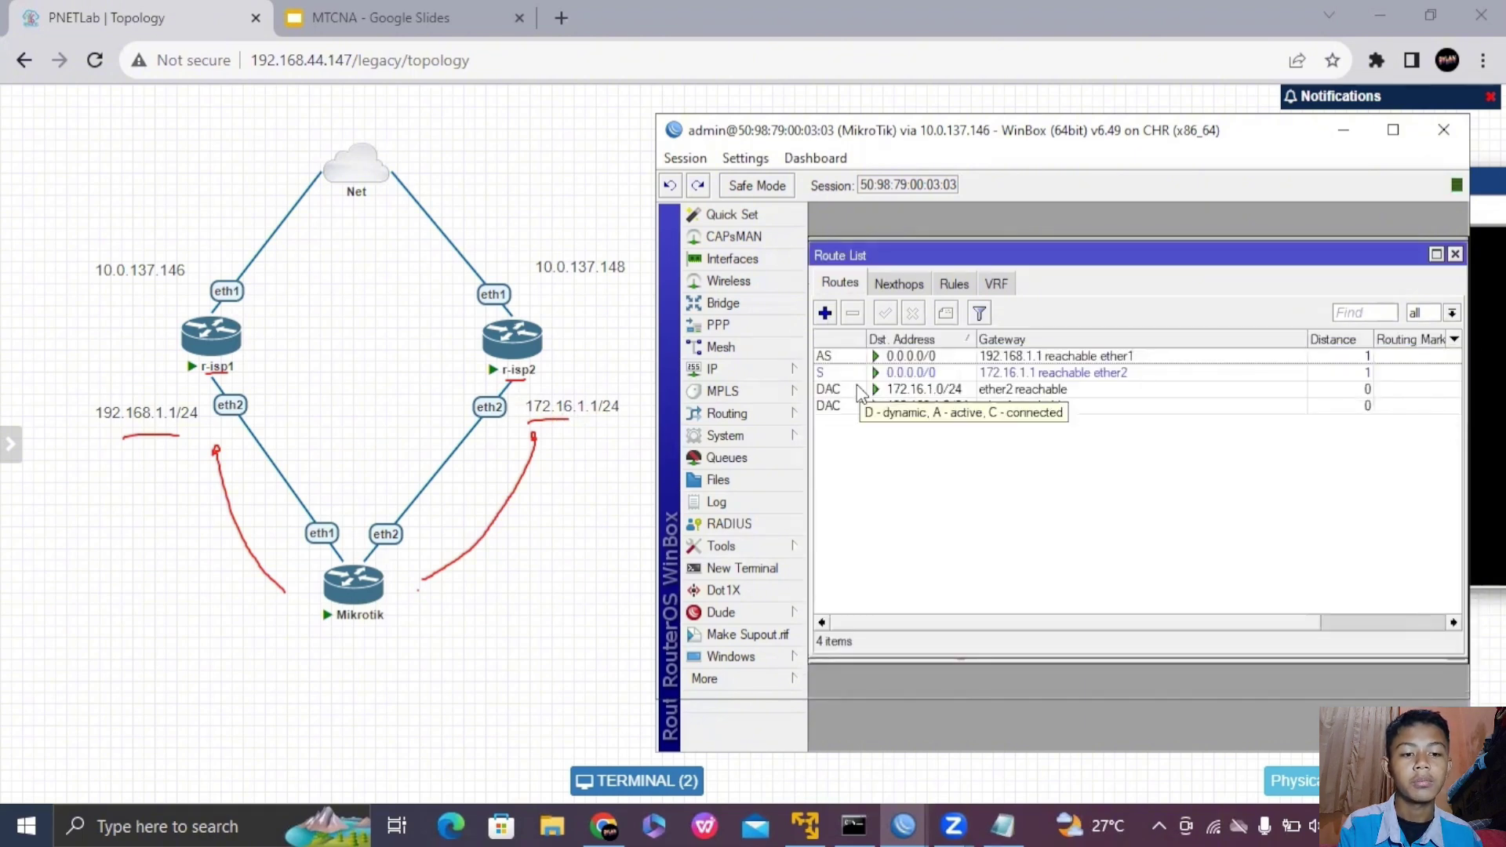
- Disable the default routes via 192.168.1.1 and 172.16.1.1, then re-enable the one via 192.168.1.1
click(849, 357)
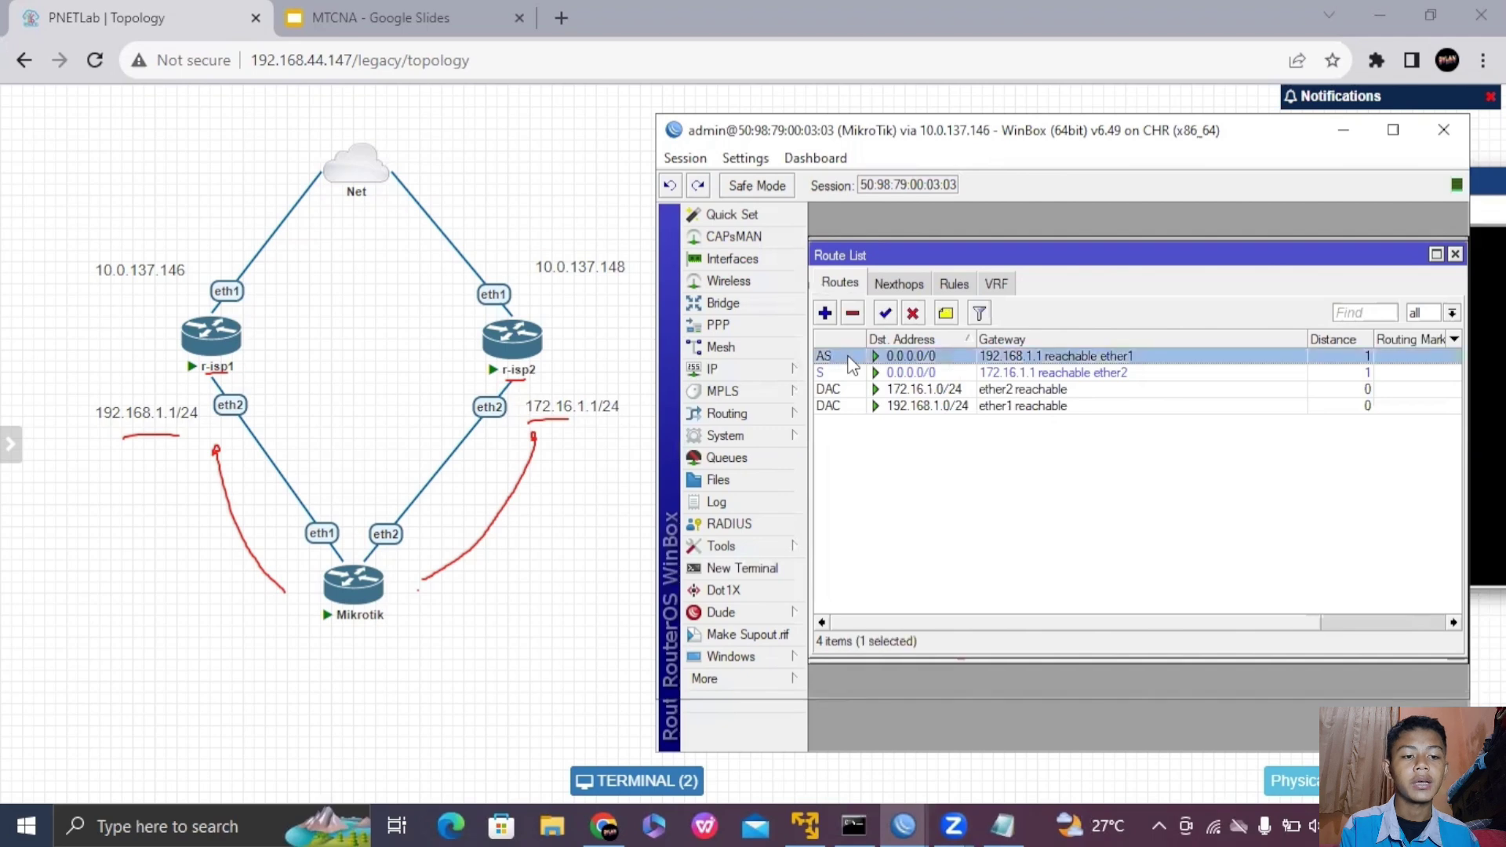
click(912, 313)
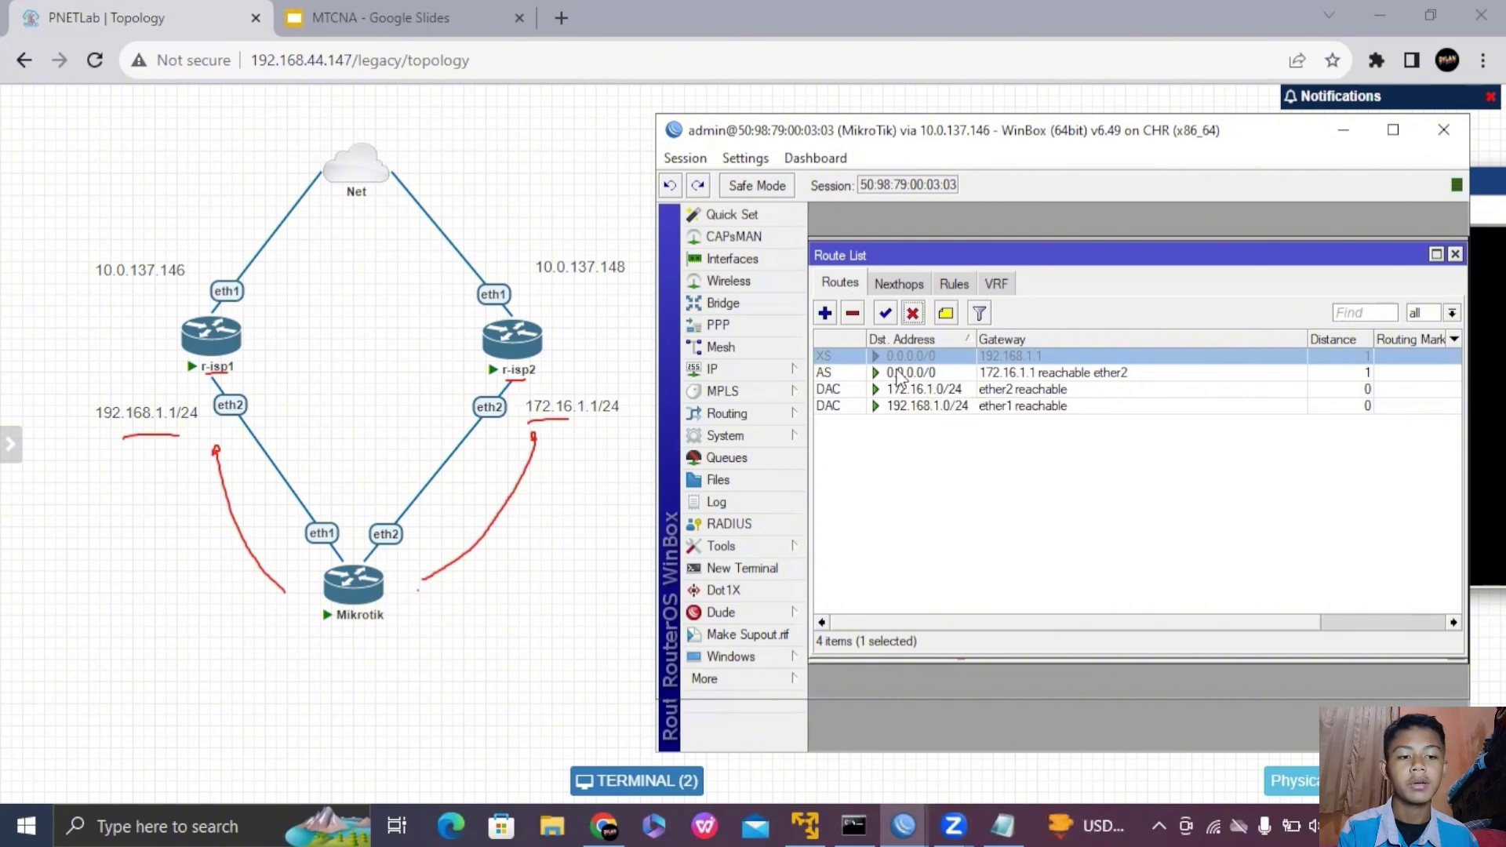
click(841, 373)
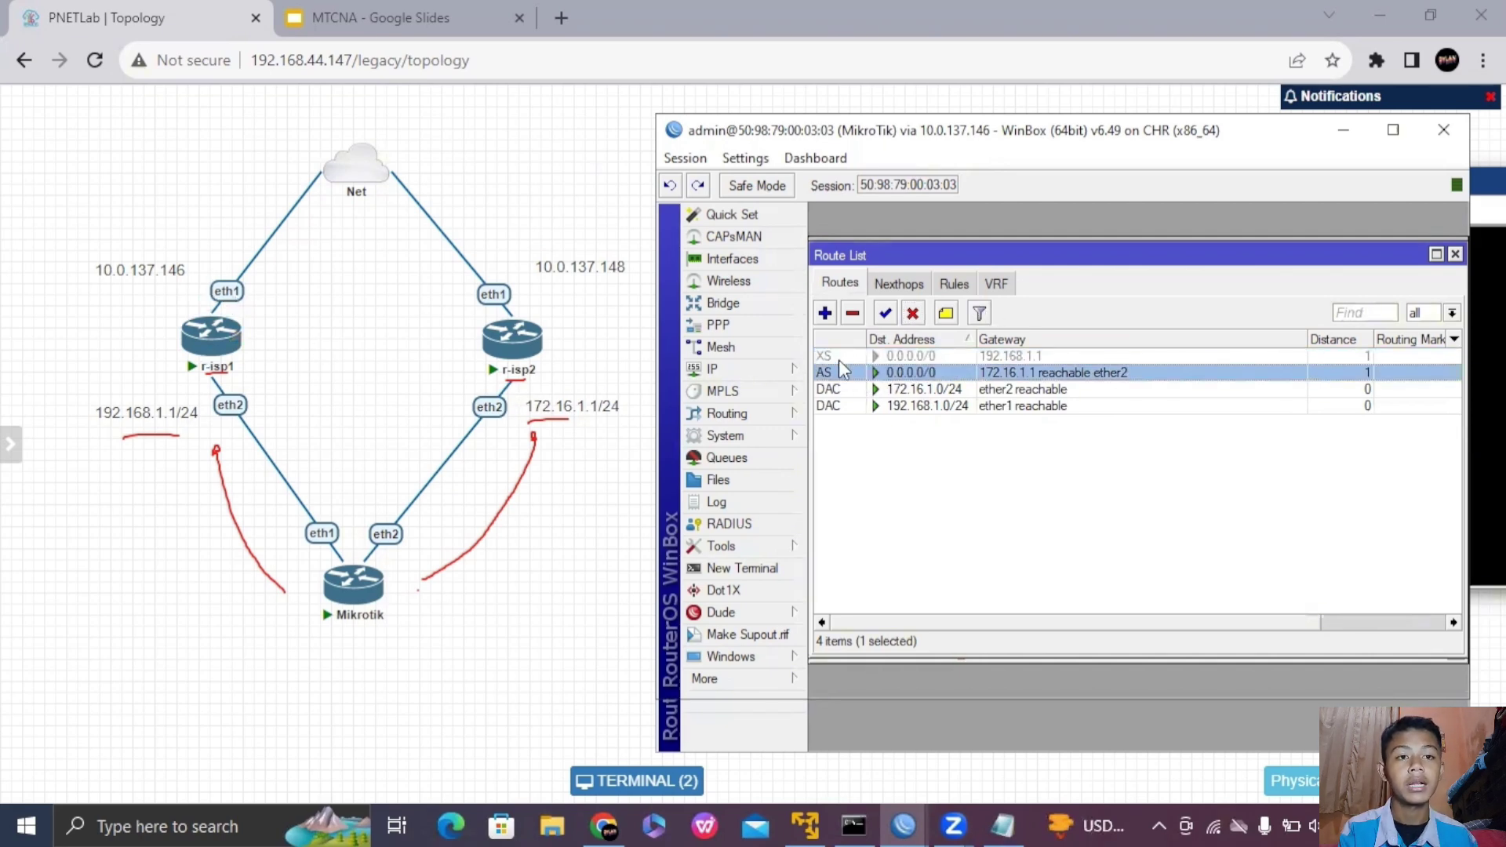
click(912, 313)
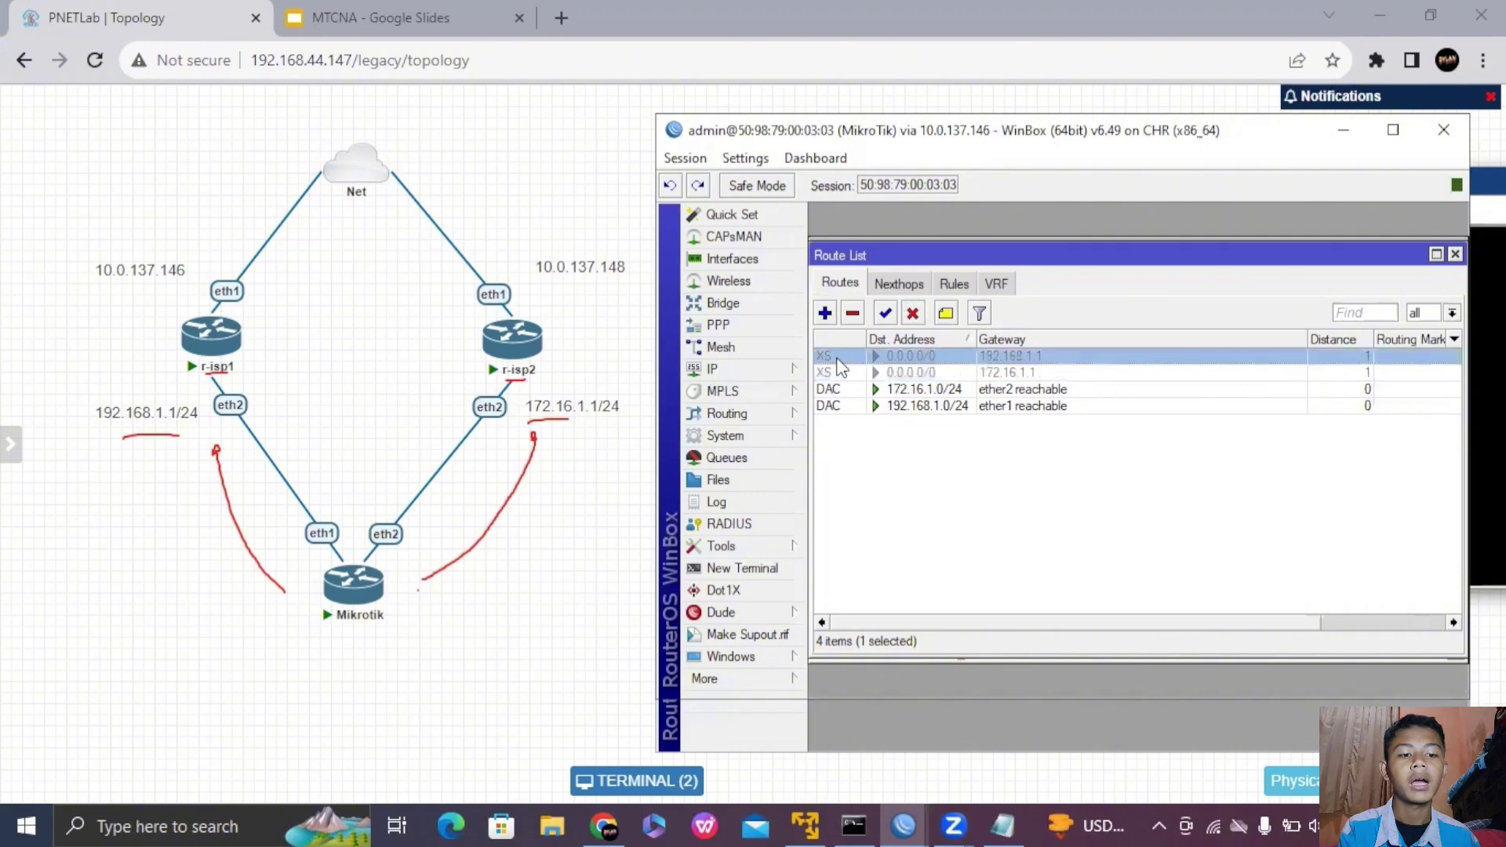
click(884, 313)
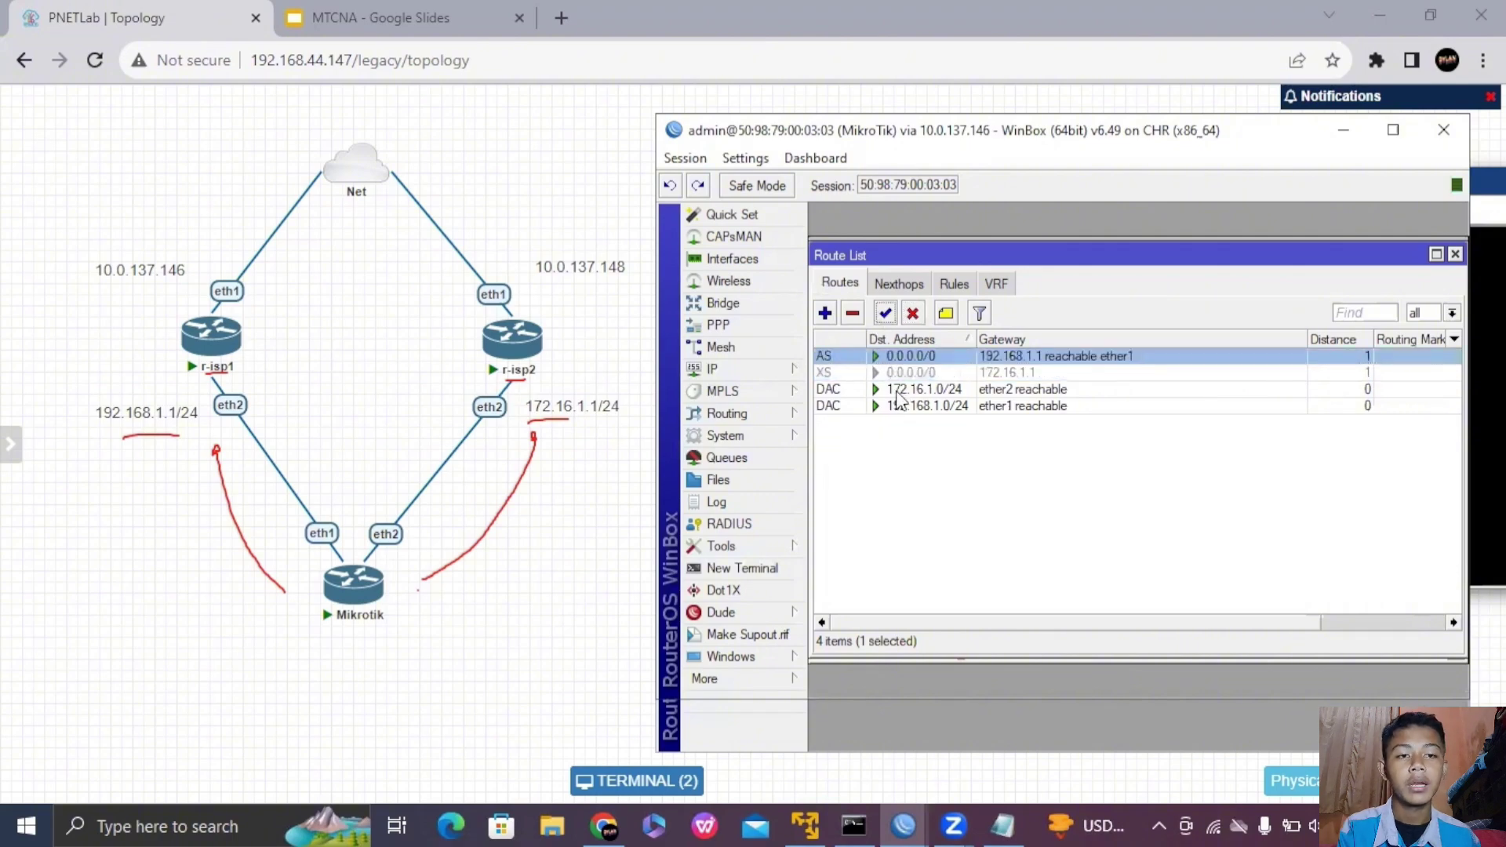
- Add two Virtual PC (VPCS) nodes below the Mikrotik router and connect their eth0 to its eth3 and eth4
right_click(392, 598)
click(401, 557)
click(439, 529)
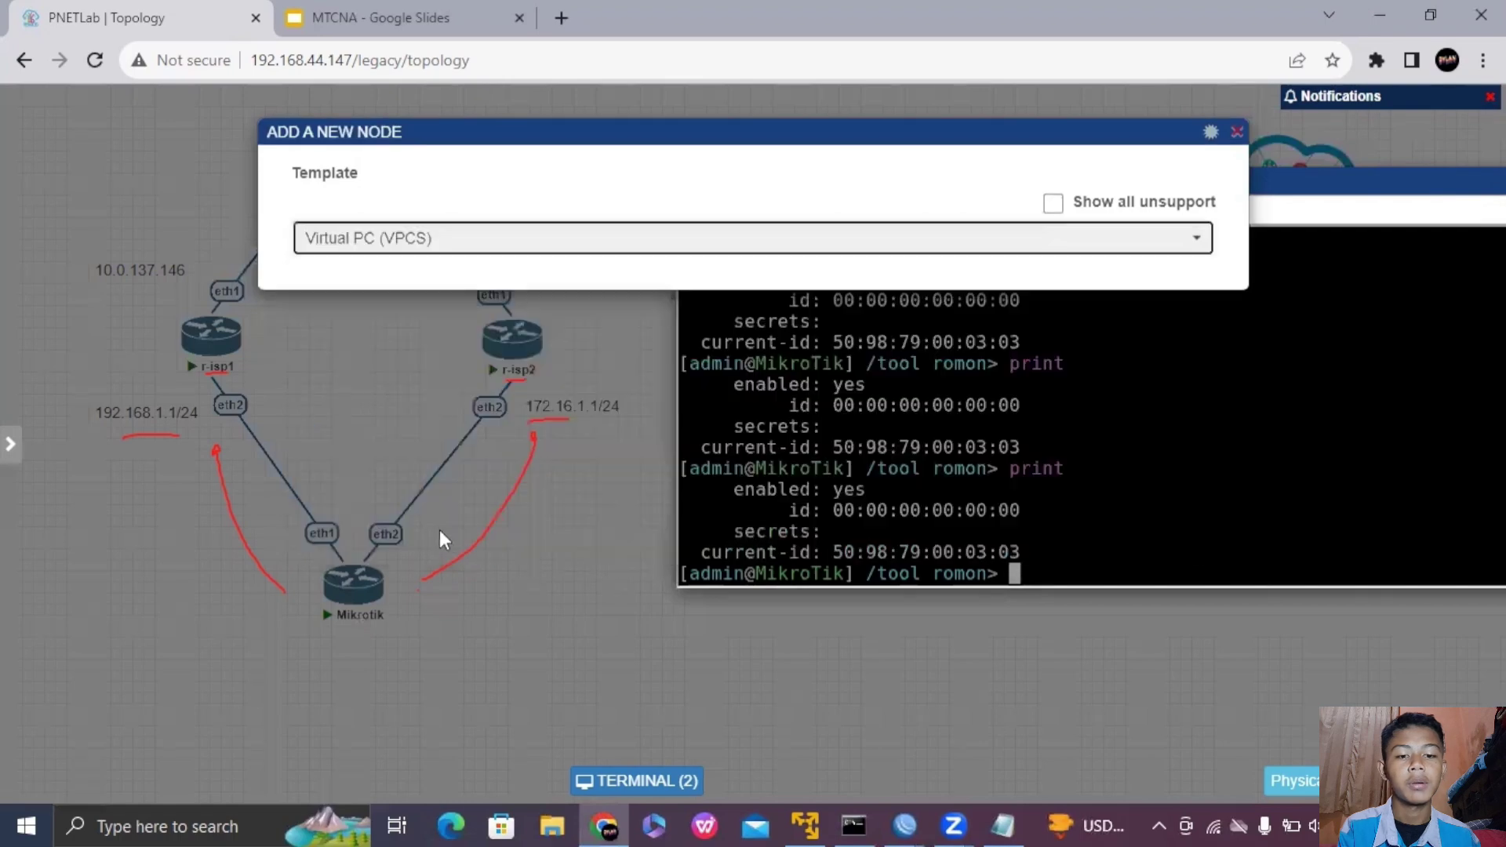
click(558, 311)
scroll(627, 470, down, 5)
click(701, 733)
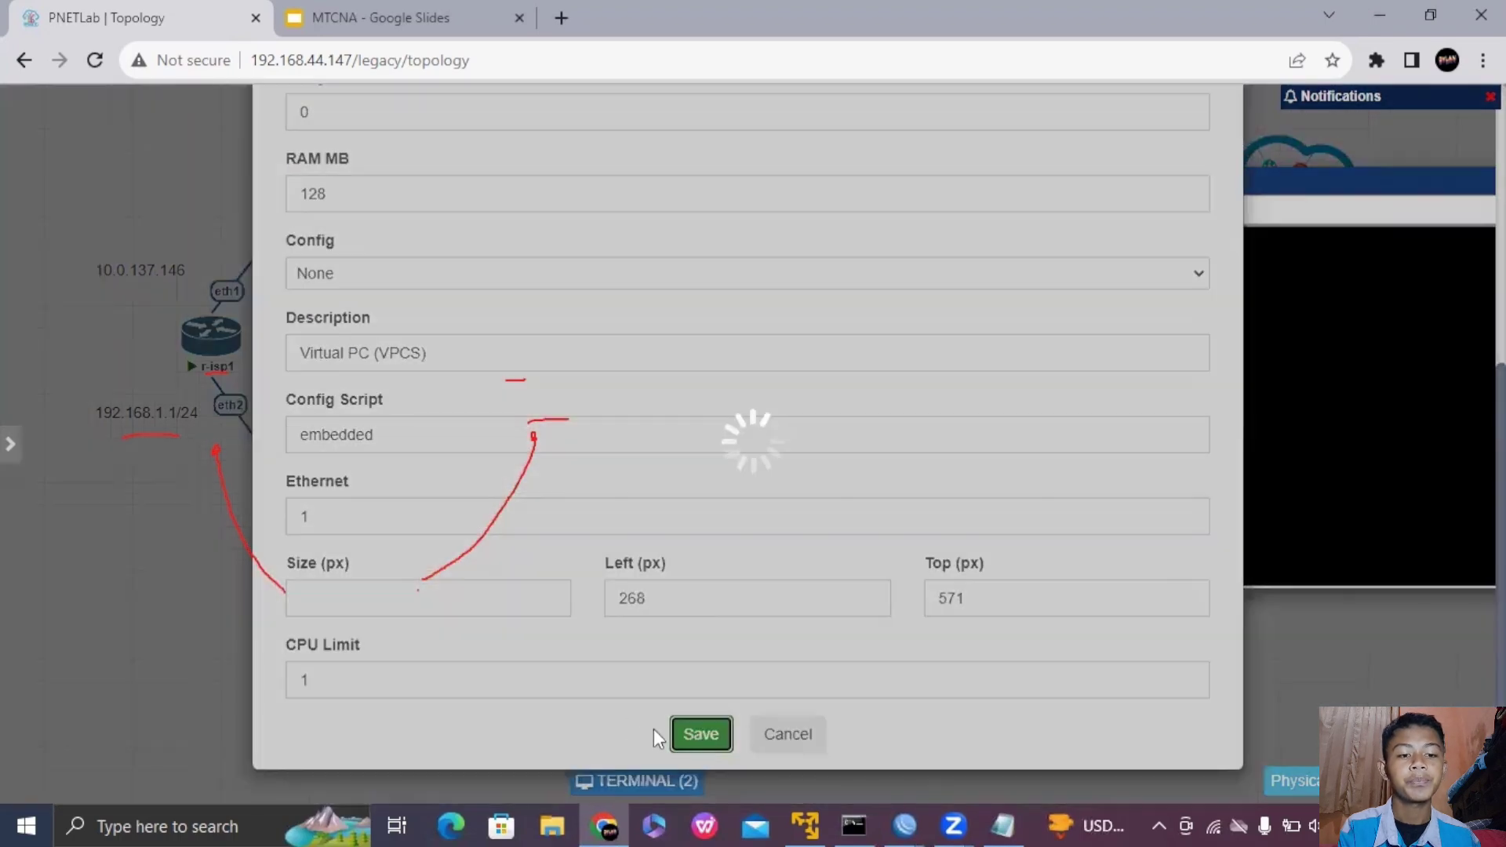
drag(297, 733, 404, 749)
click(800, 673)
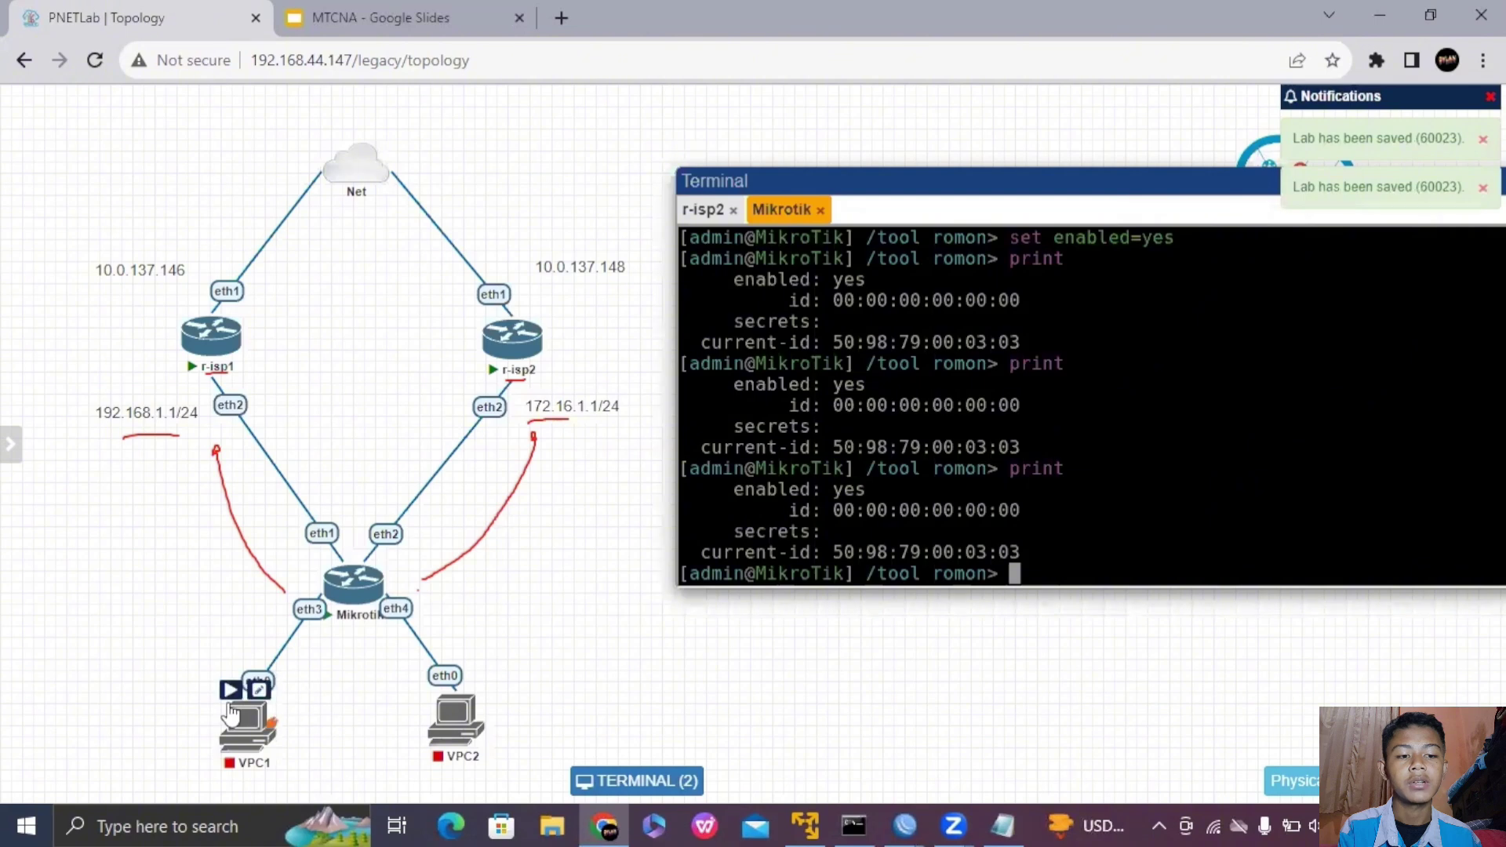
- Start the VPC1 and VPC2 nodes in the topology
click(230, 689)
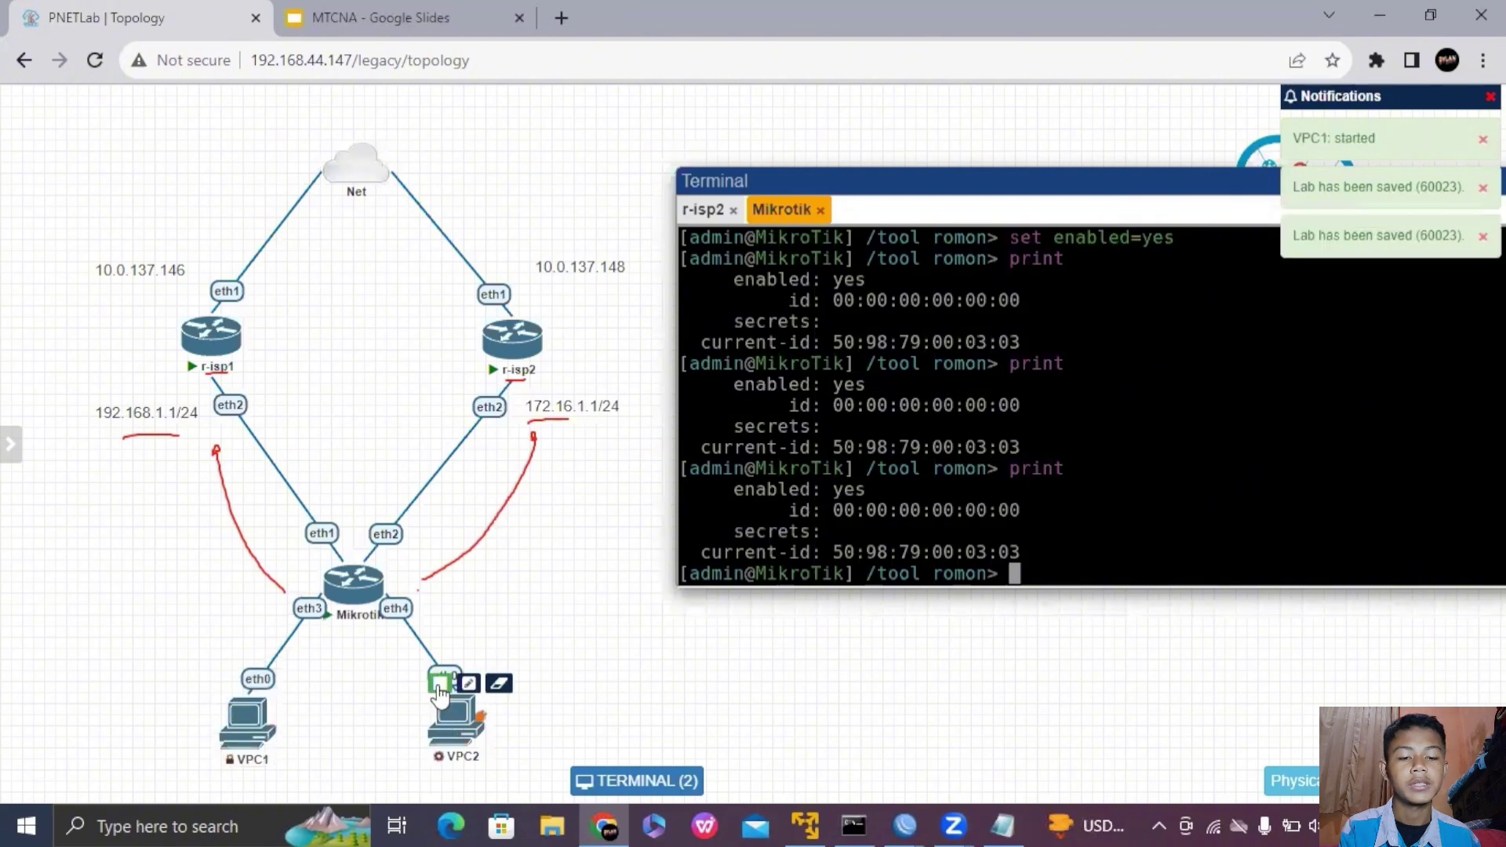
click(440, 684)
mouse_move(357, 596)
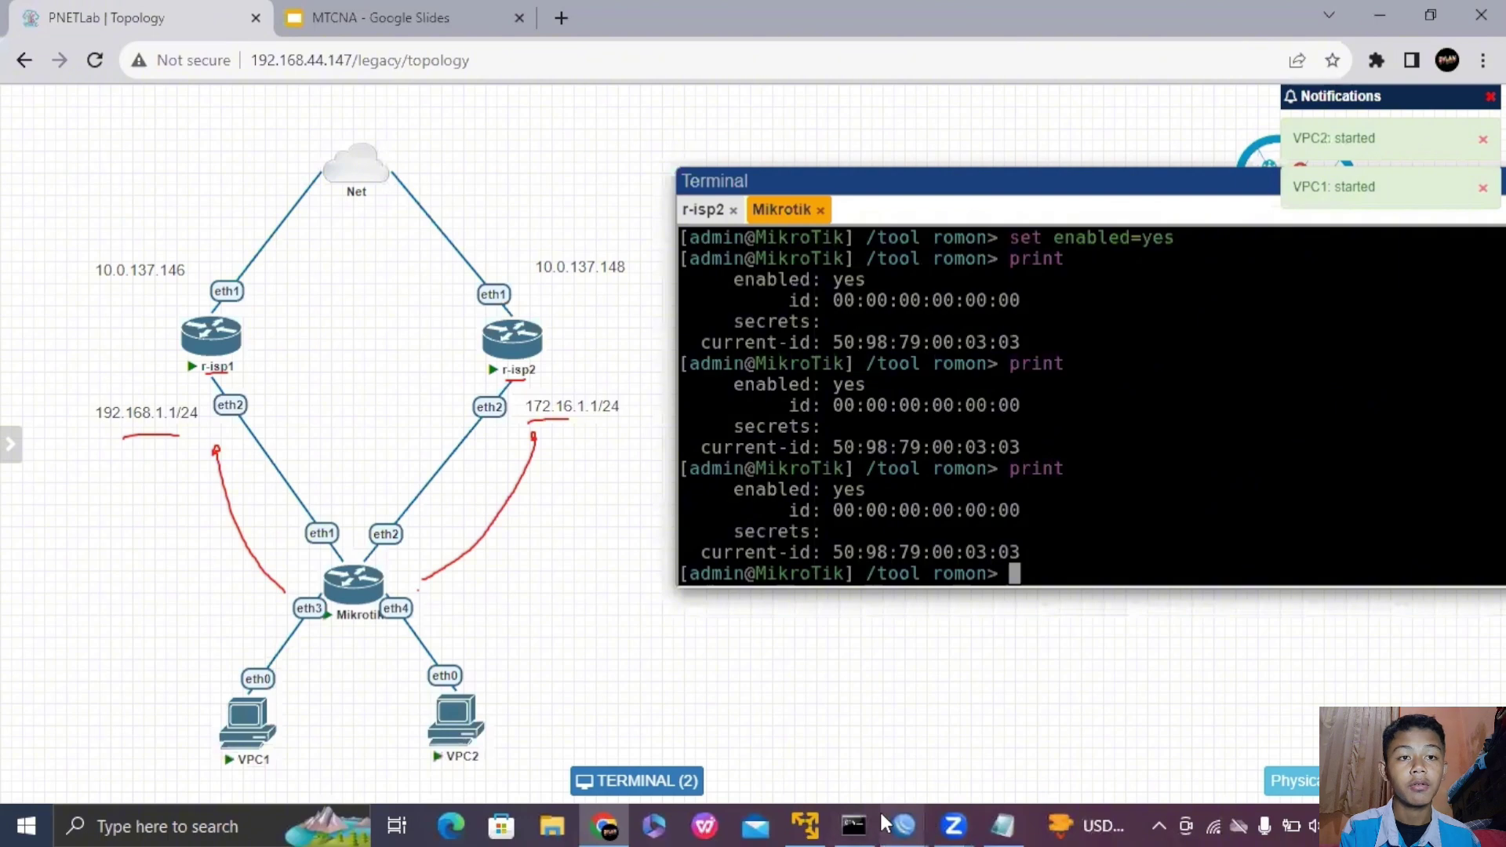
- Switch to the Mikrotik router's WinBox session via 10.0.137.146 and close its open terminal and route list windows
mouse_move(902, 825)
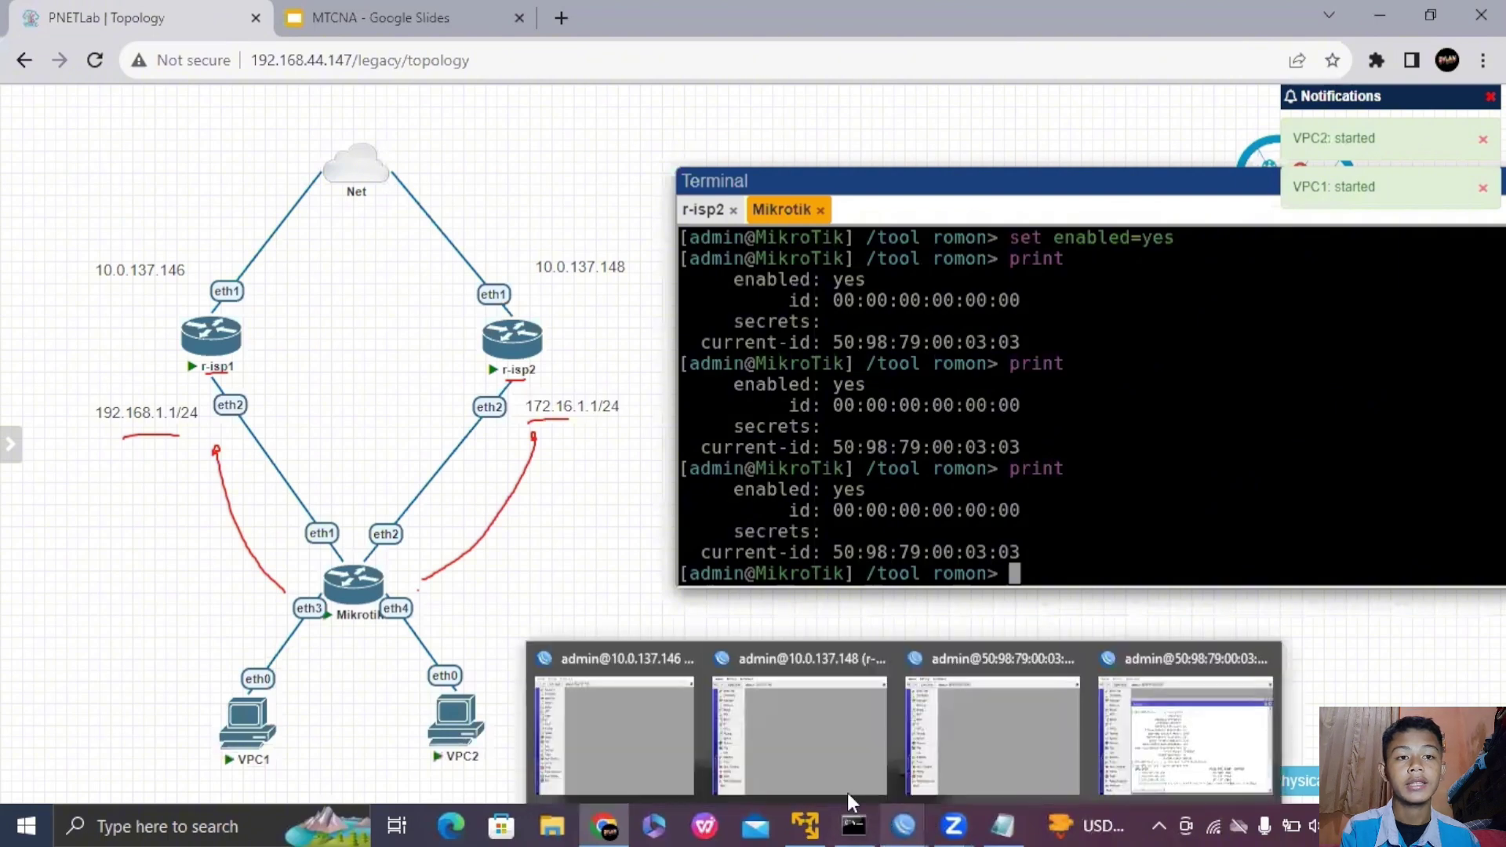
click(1194, 742)
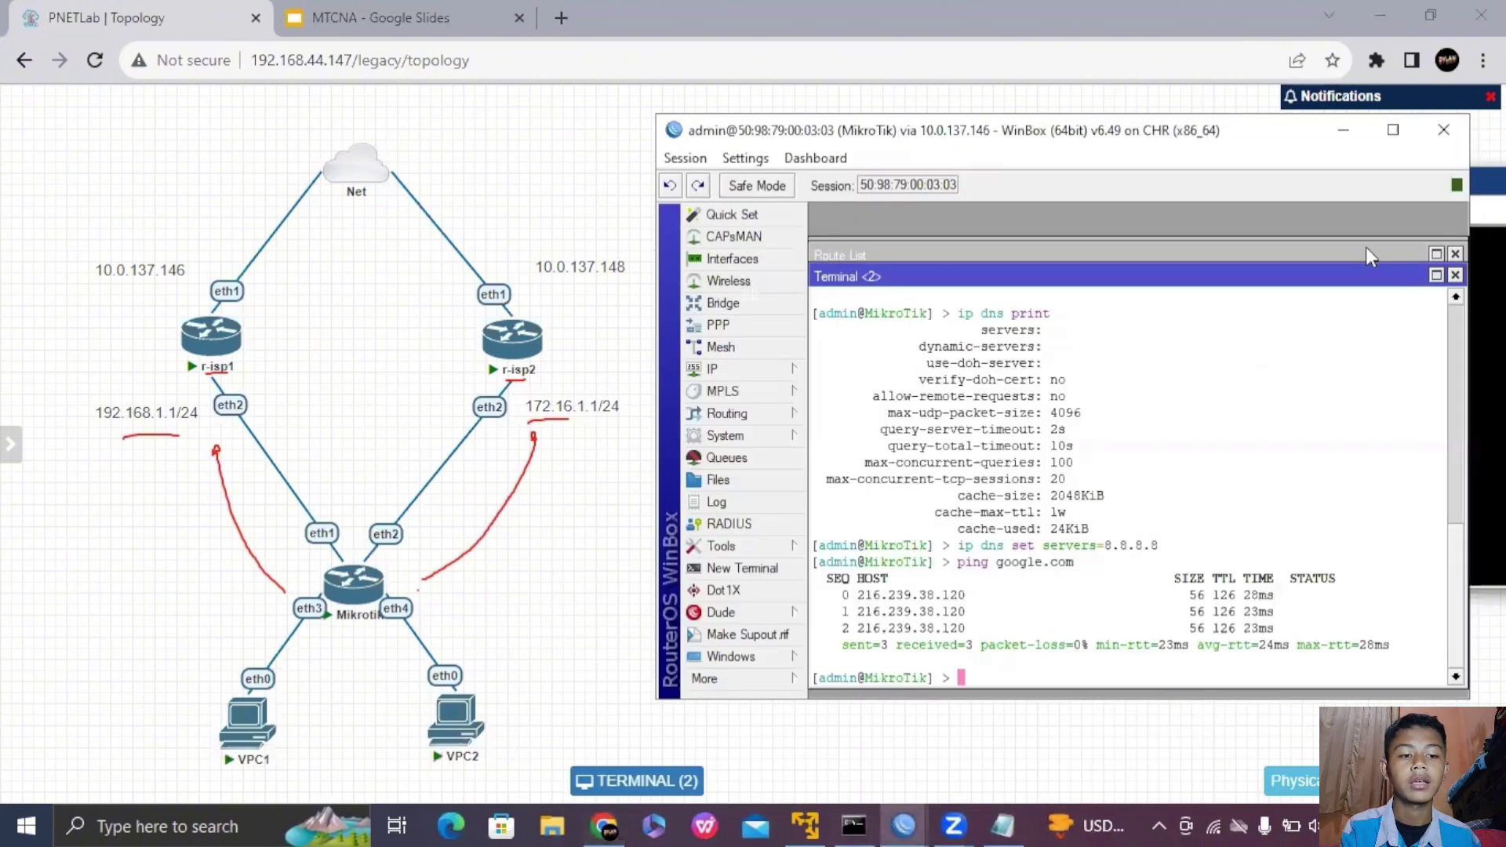
click(1455, 274)
click(1455, 254)
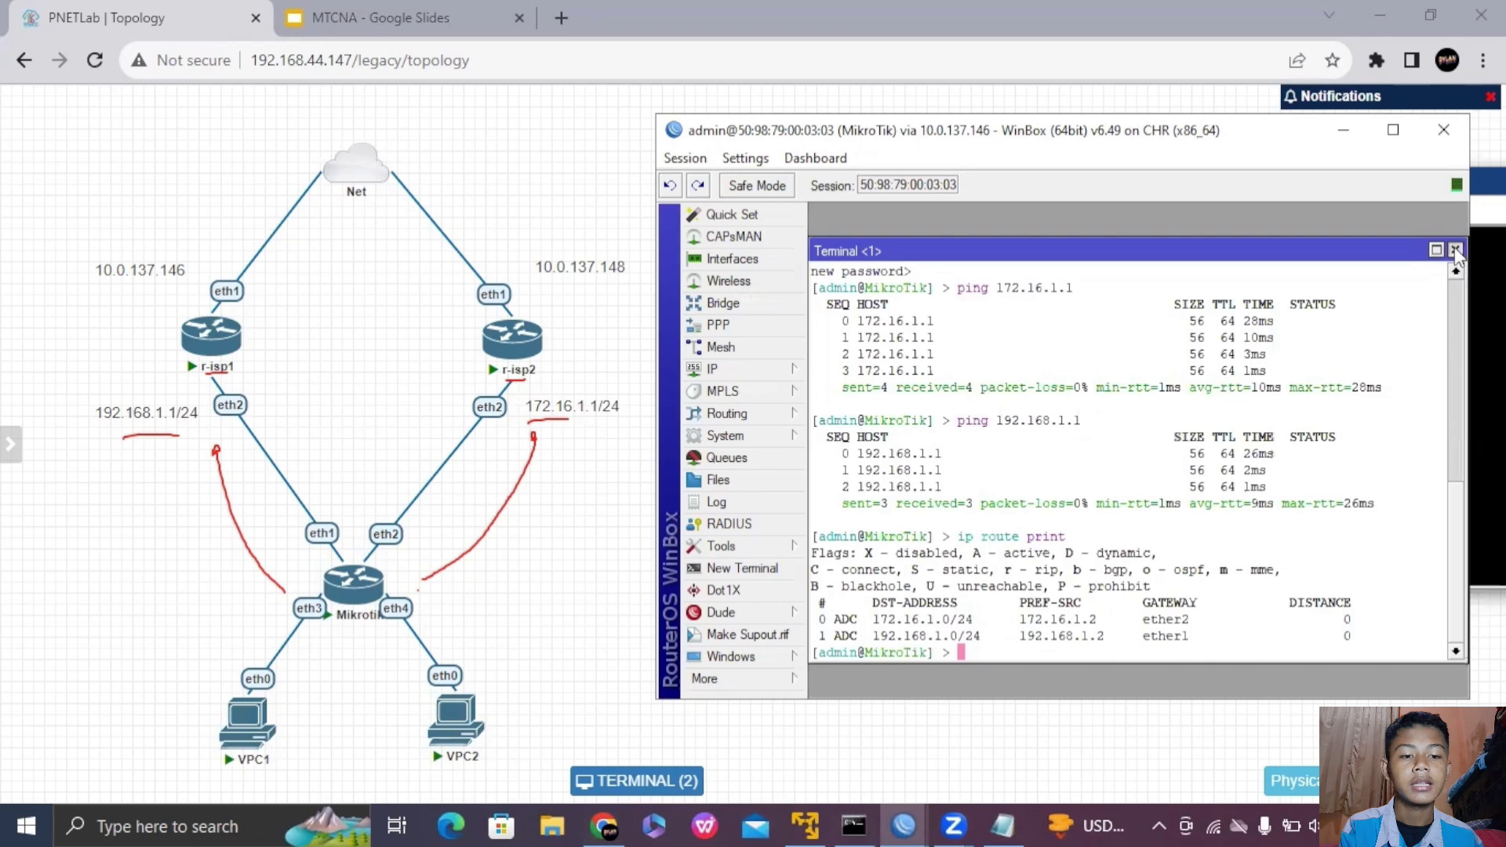
click(1455, 251)
click(1311, 265)
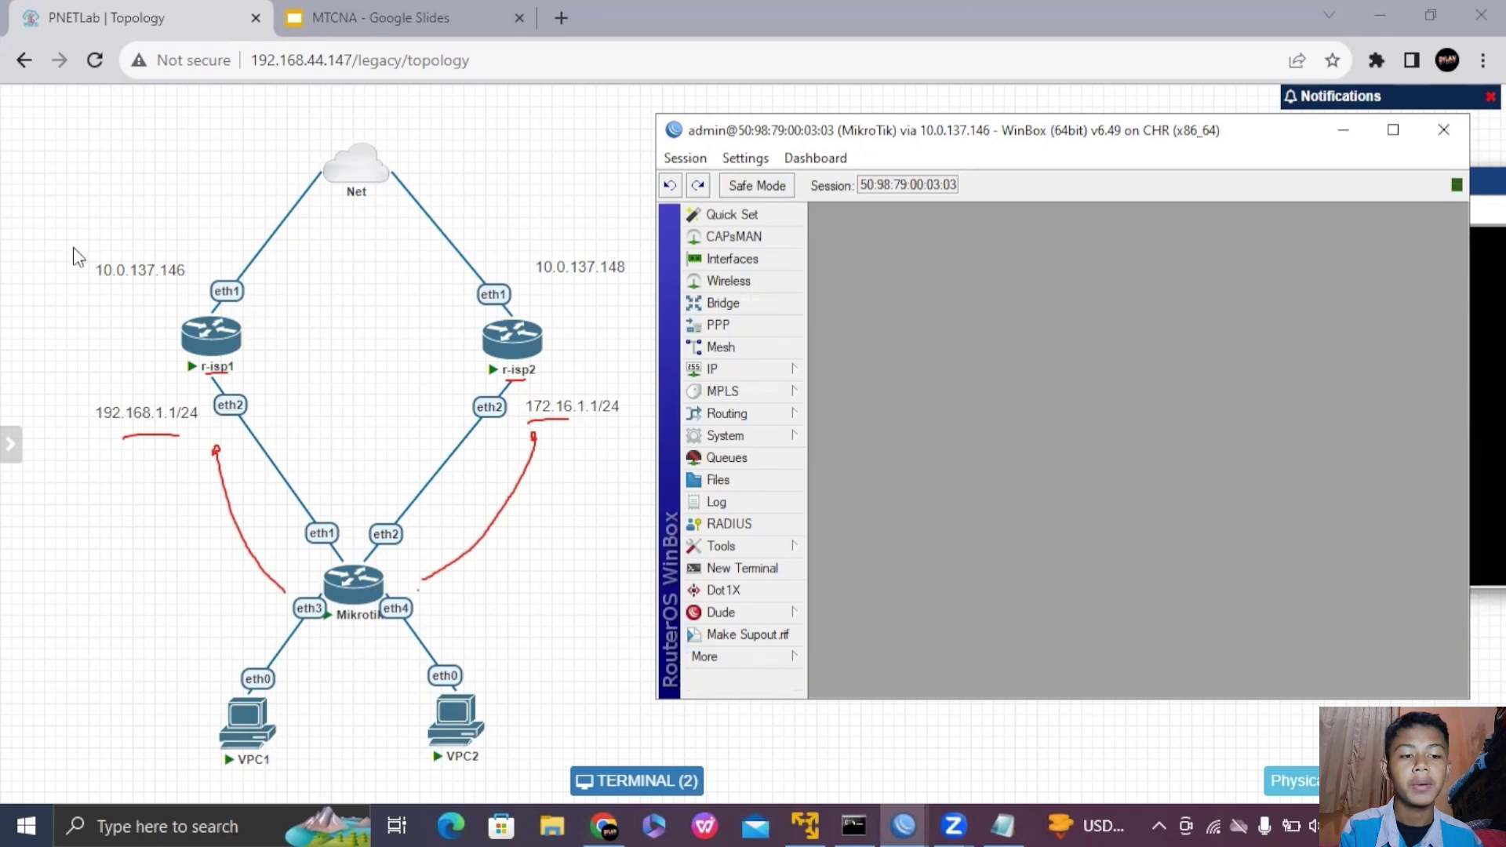
- Create a bridge interface on the Mikrotik router named "bridge-" followed by the owner's first name
mouse_move(428, 589)
mouse_down()
mouse_move(408, 621)
mouse_move(298, 620)
mouse_move(292, 590)
mouse_up()
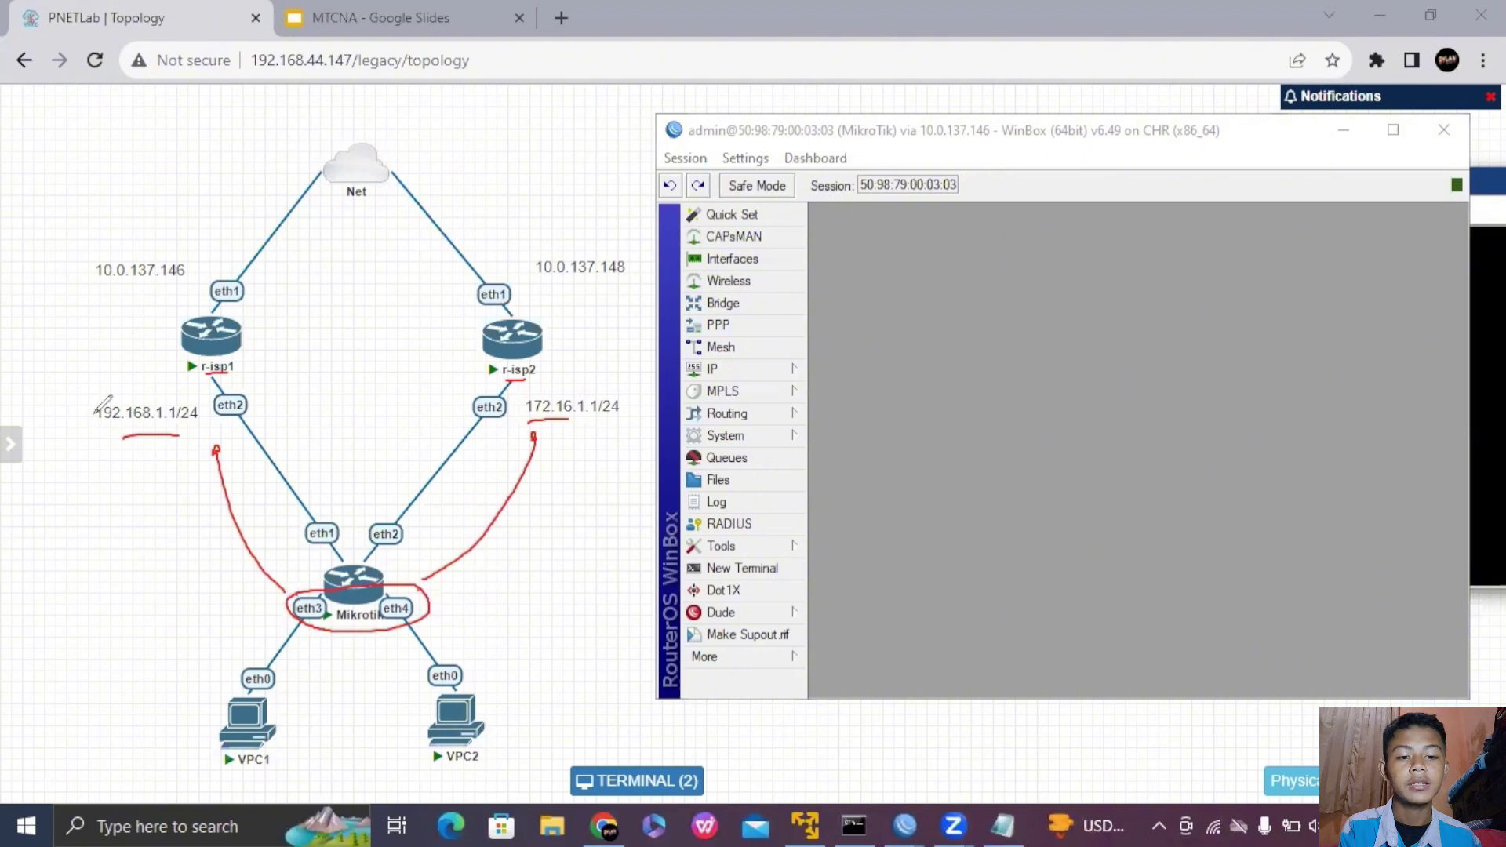
click(769, 304)
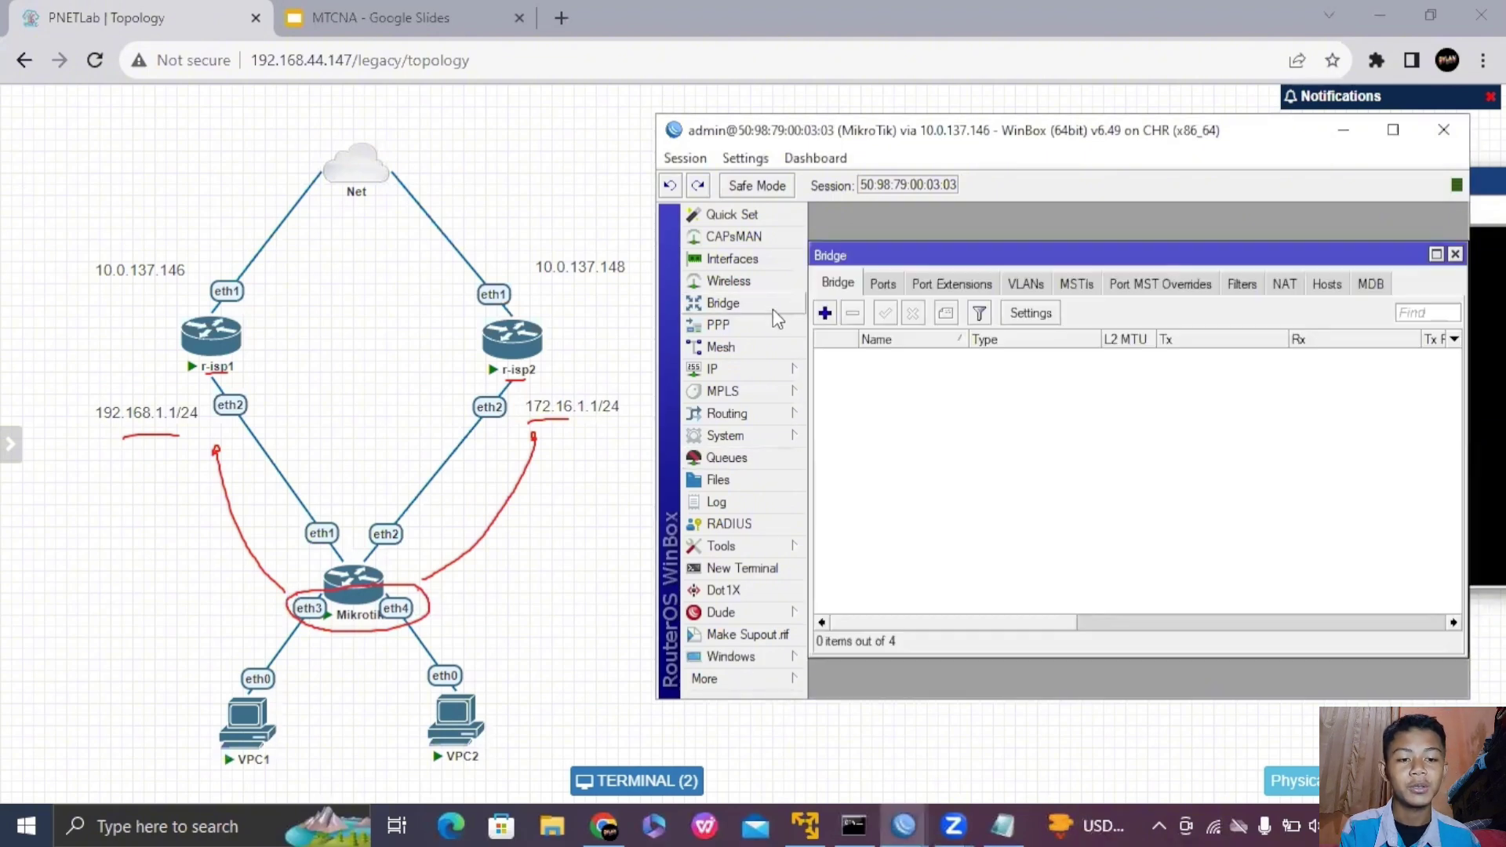
click(825, 313)
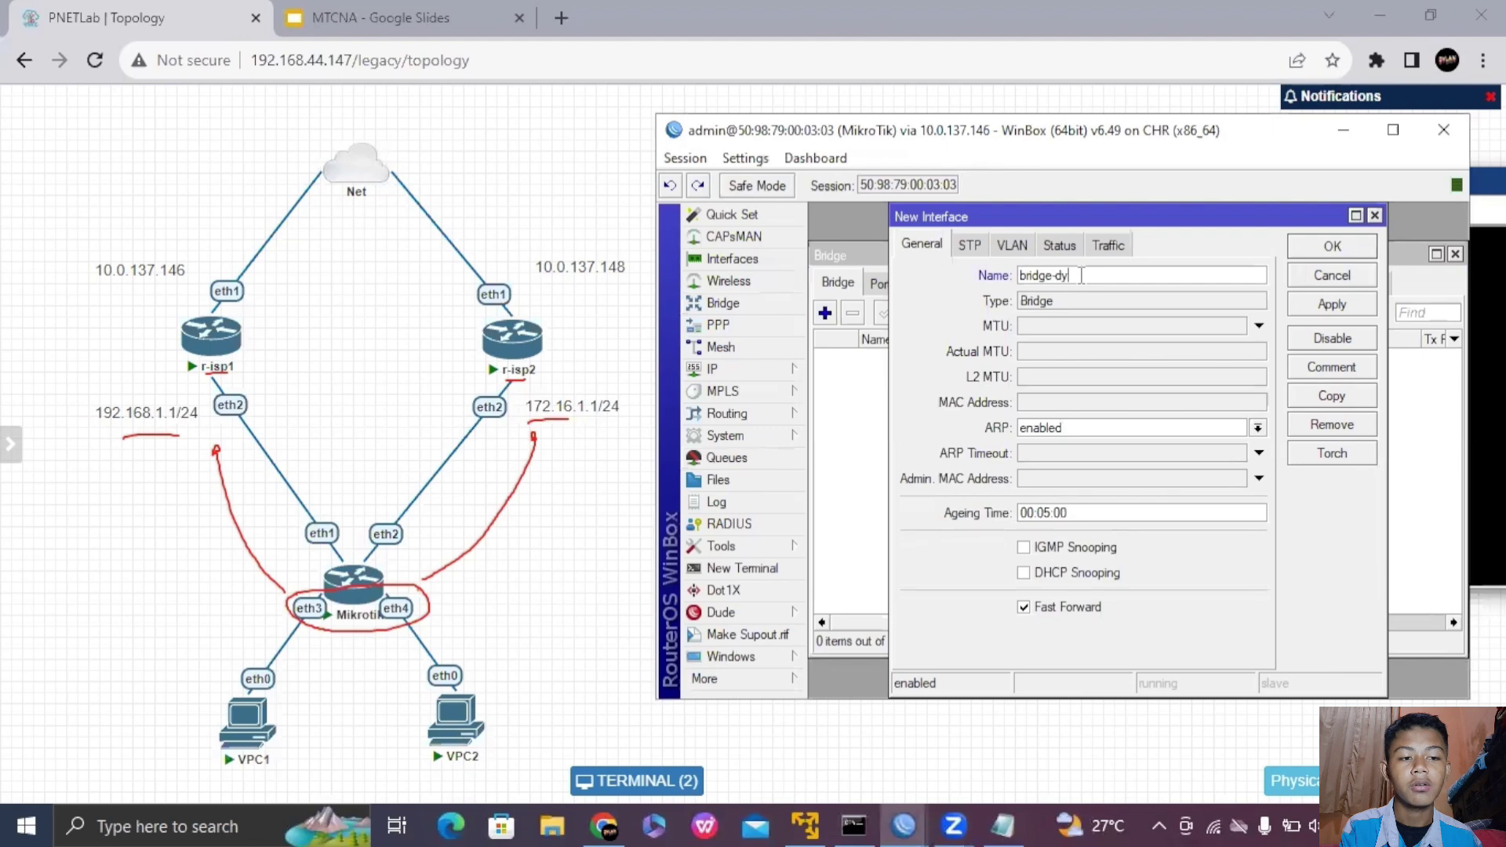
text(-dylan)
click(1332, 246)
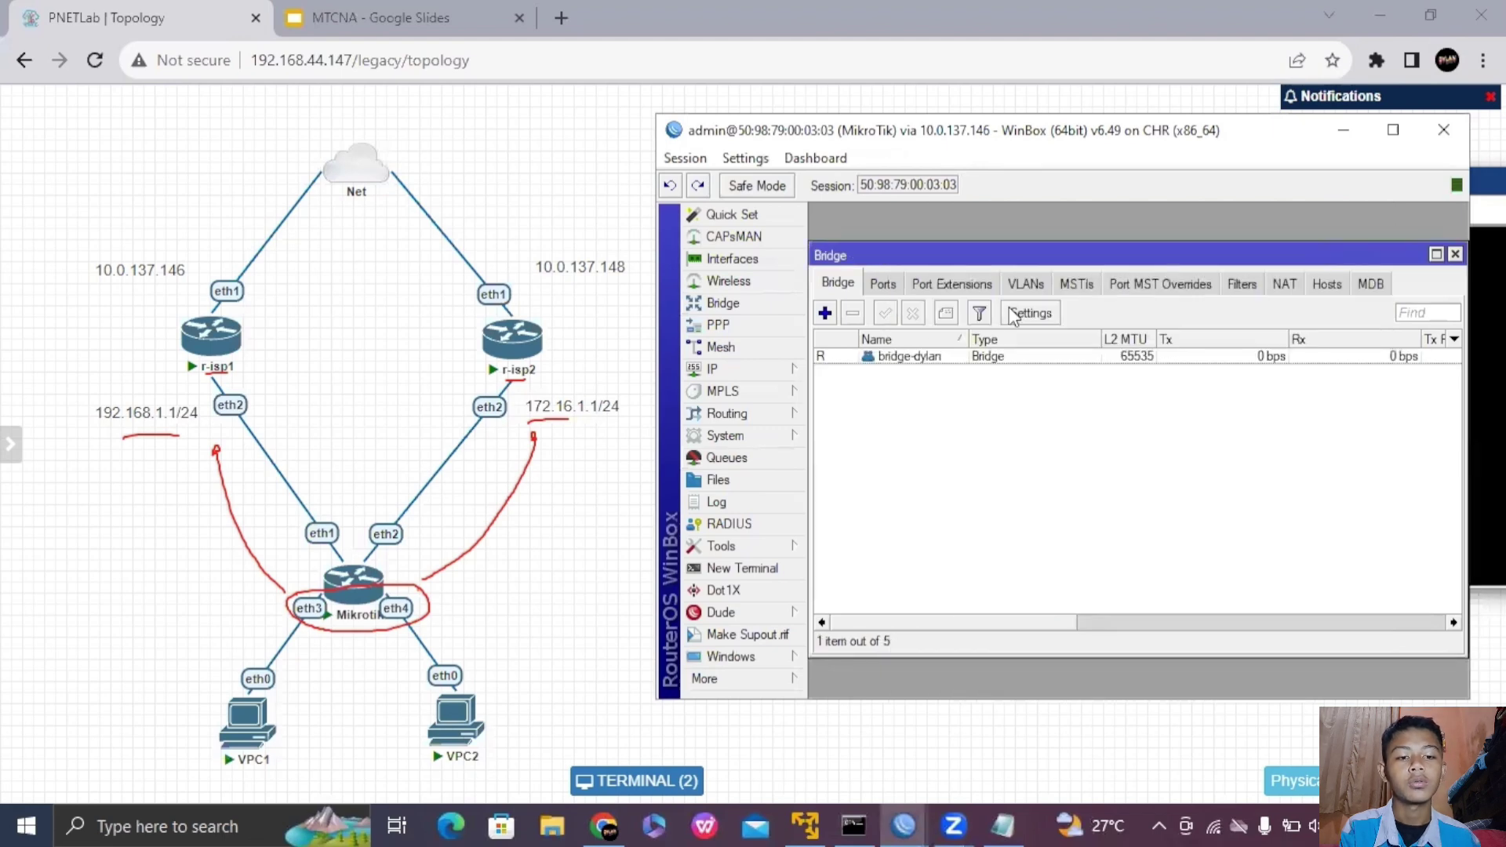
- Add ether3 as a port of the new bridge
click(886, 284)
click(826, 313)
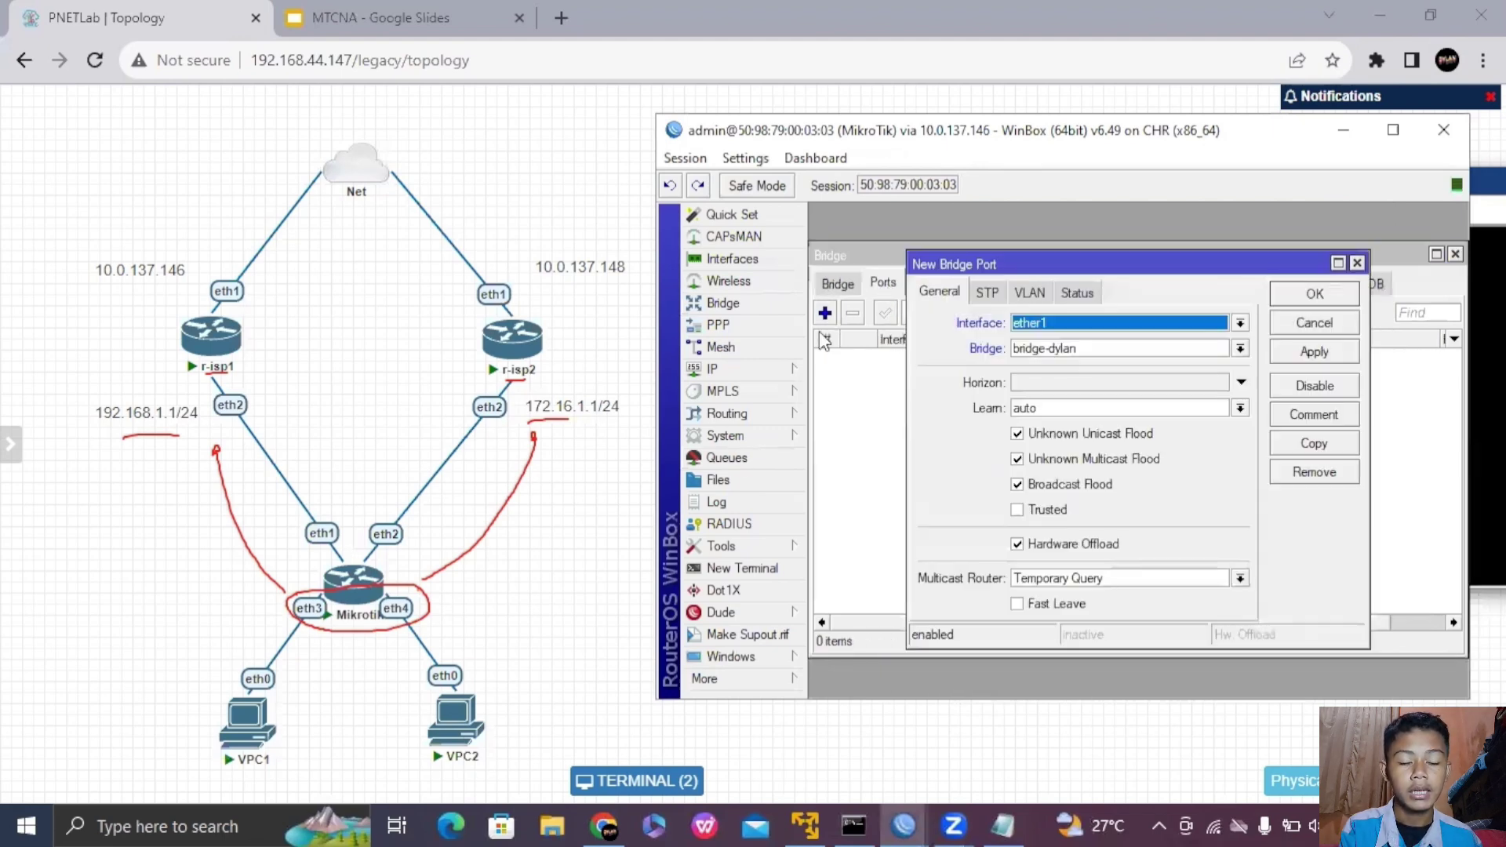
click(1240, 322)
click(1098, 376)
click(1314, 351)
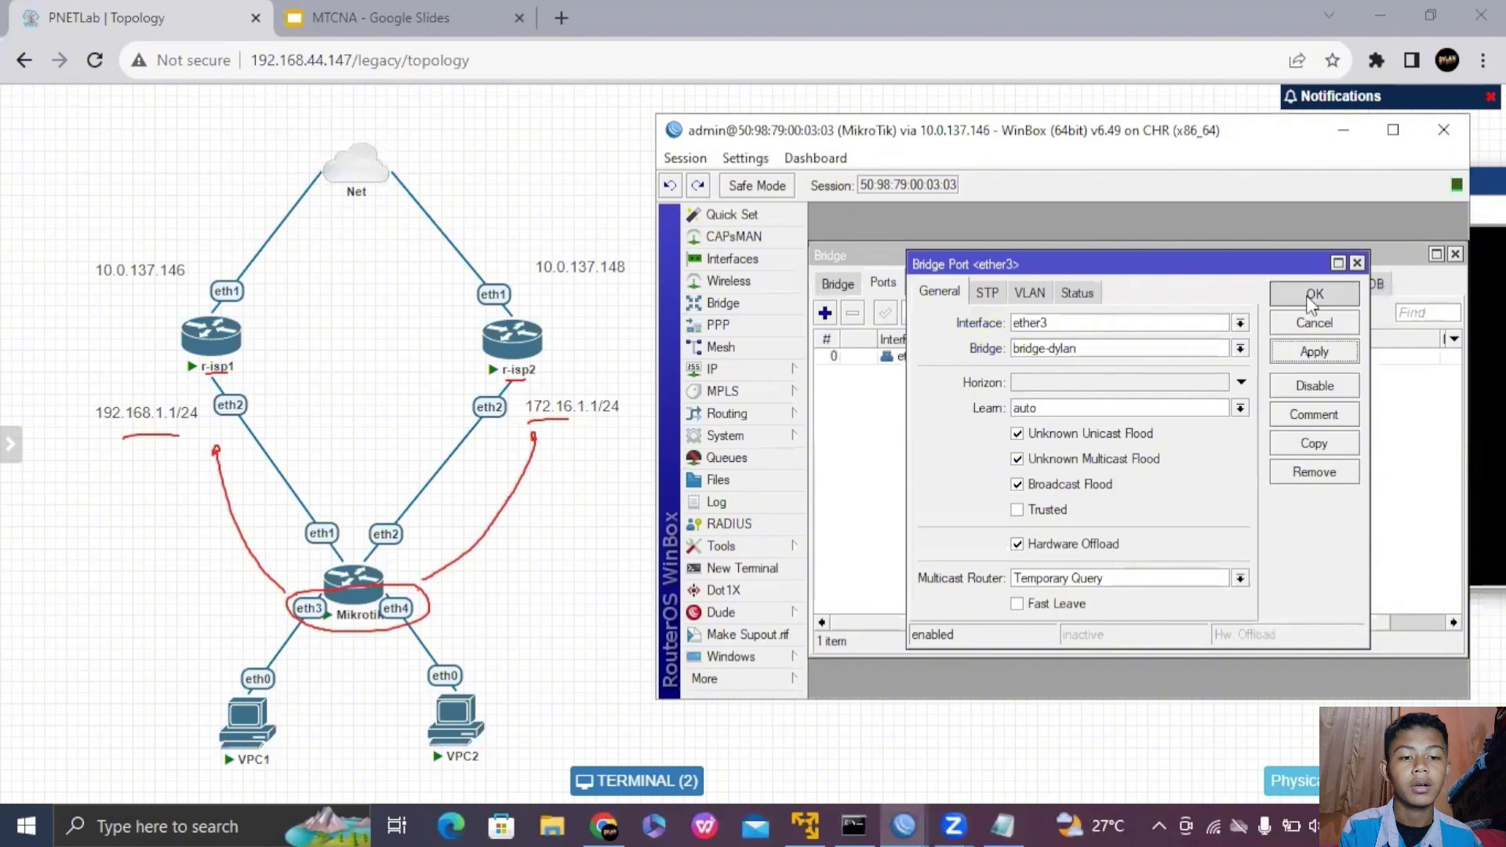
click(1315, 294)
- Add ether4 as a second port of the new bridge
click(825, 313)
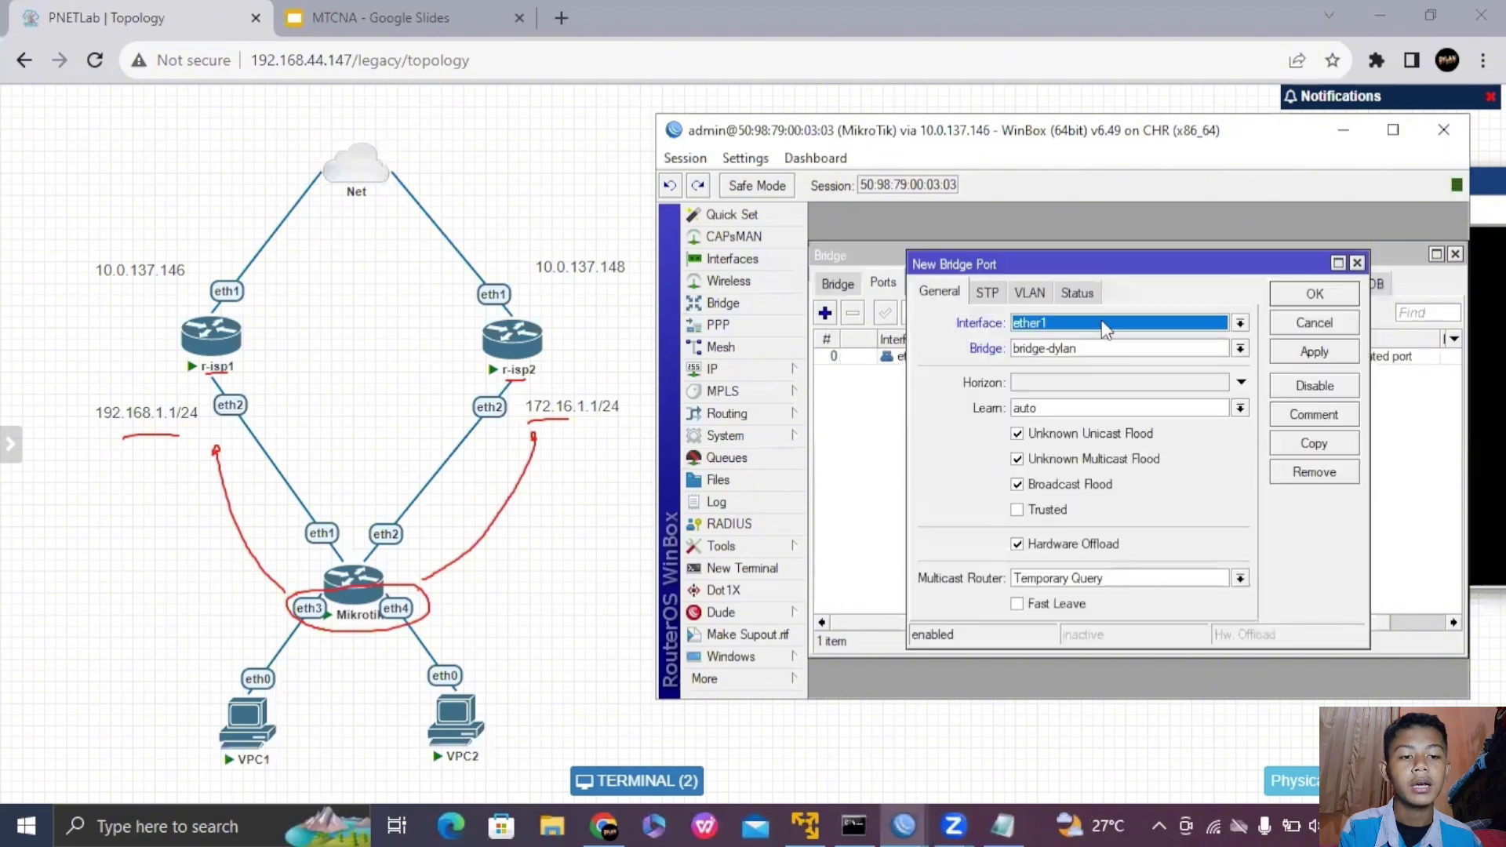
click(1134, 322)
click(1096, 412)
click(1315, 293)
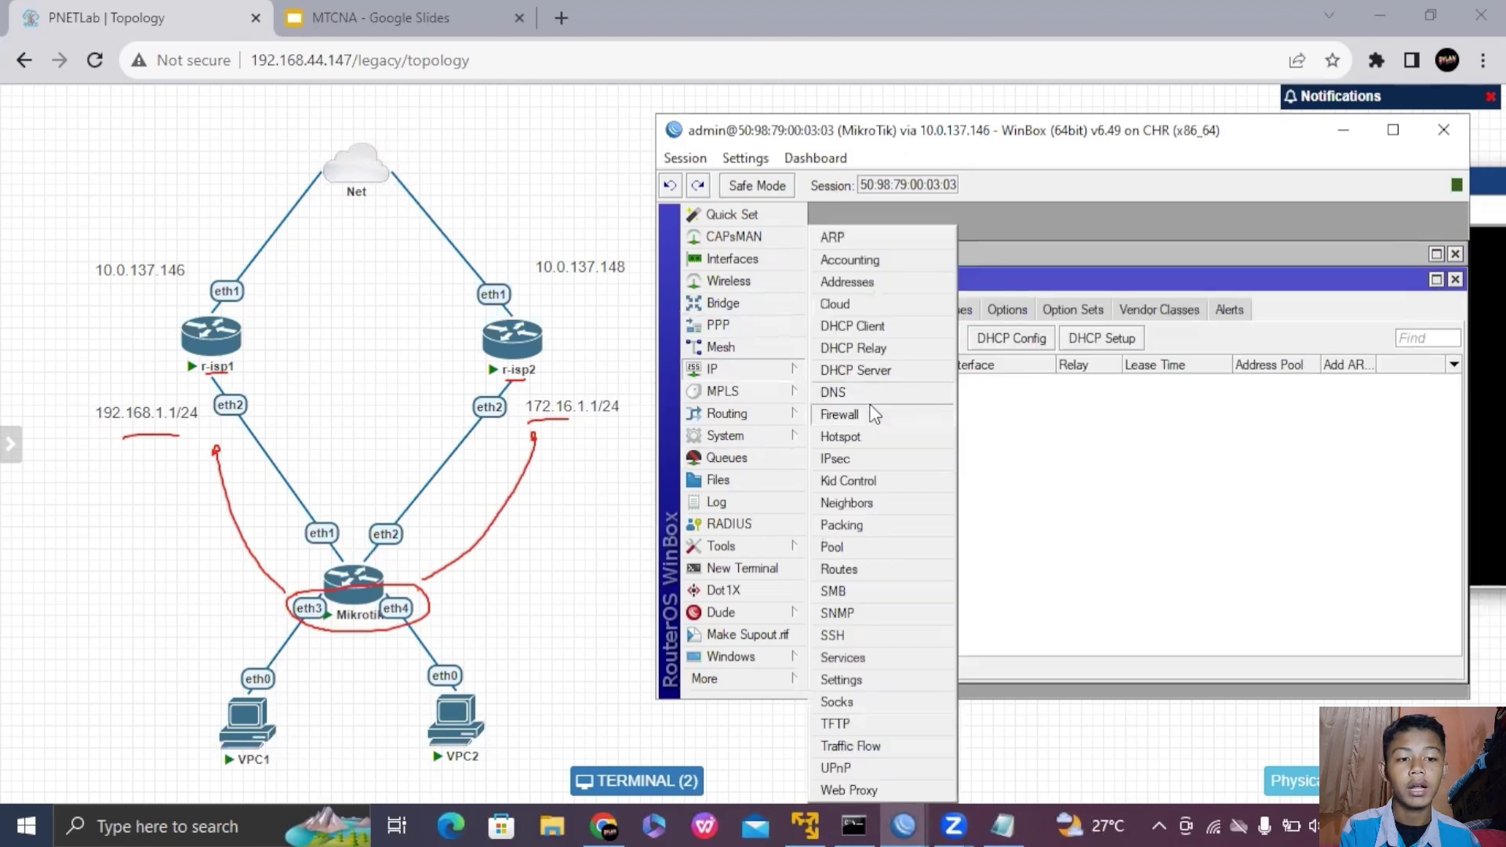
- Assign the IP address 10.10.10.1/24 to the bridge interface
click(867, 279)
click(968, 299)
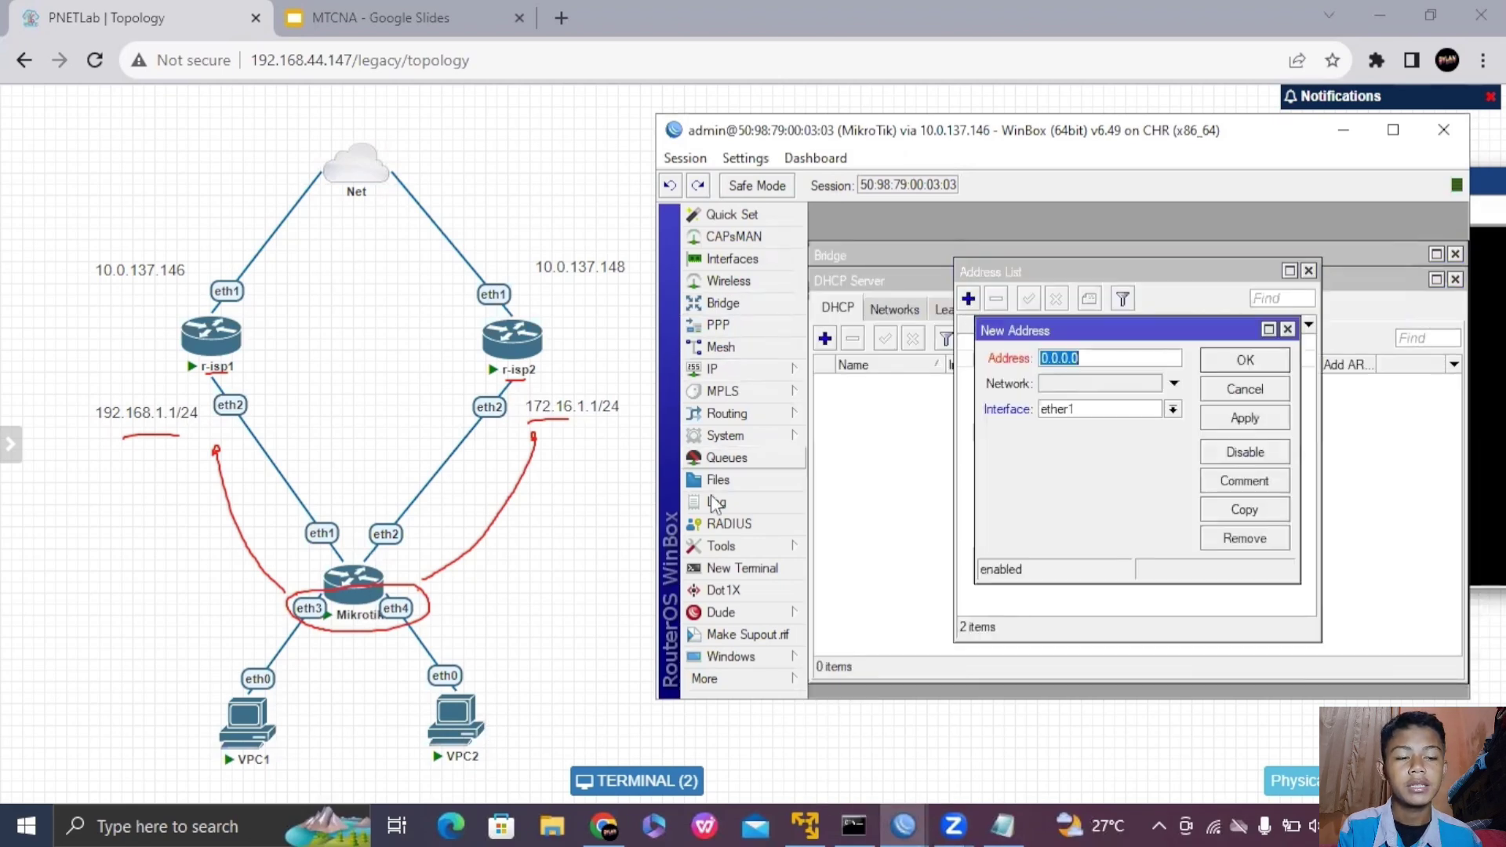
text(10.10.10)
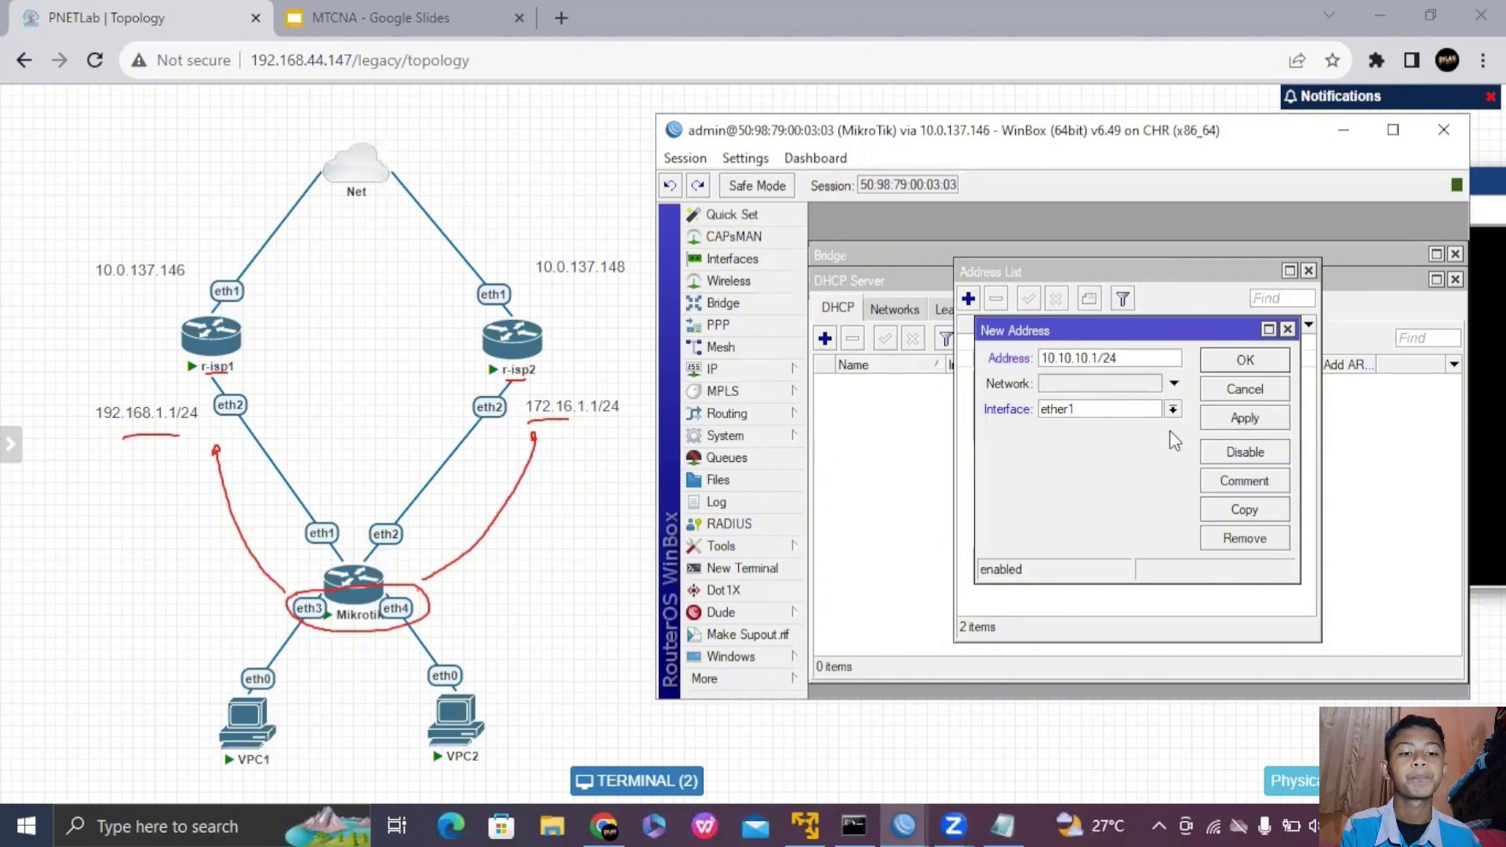
click(1172, 409)
click(1147, 428)
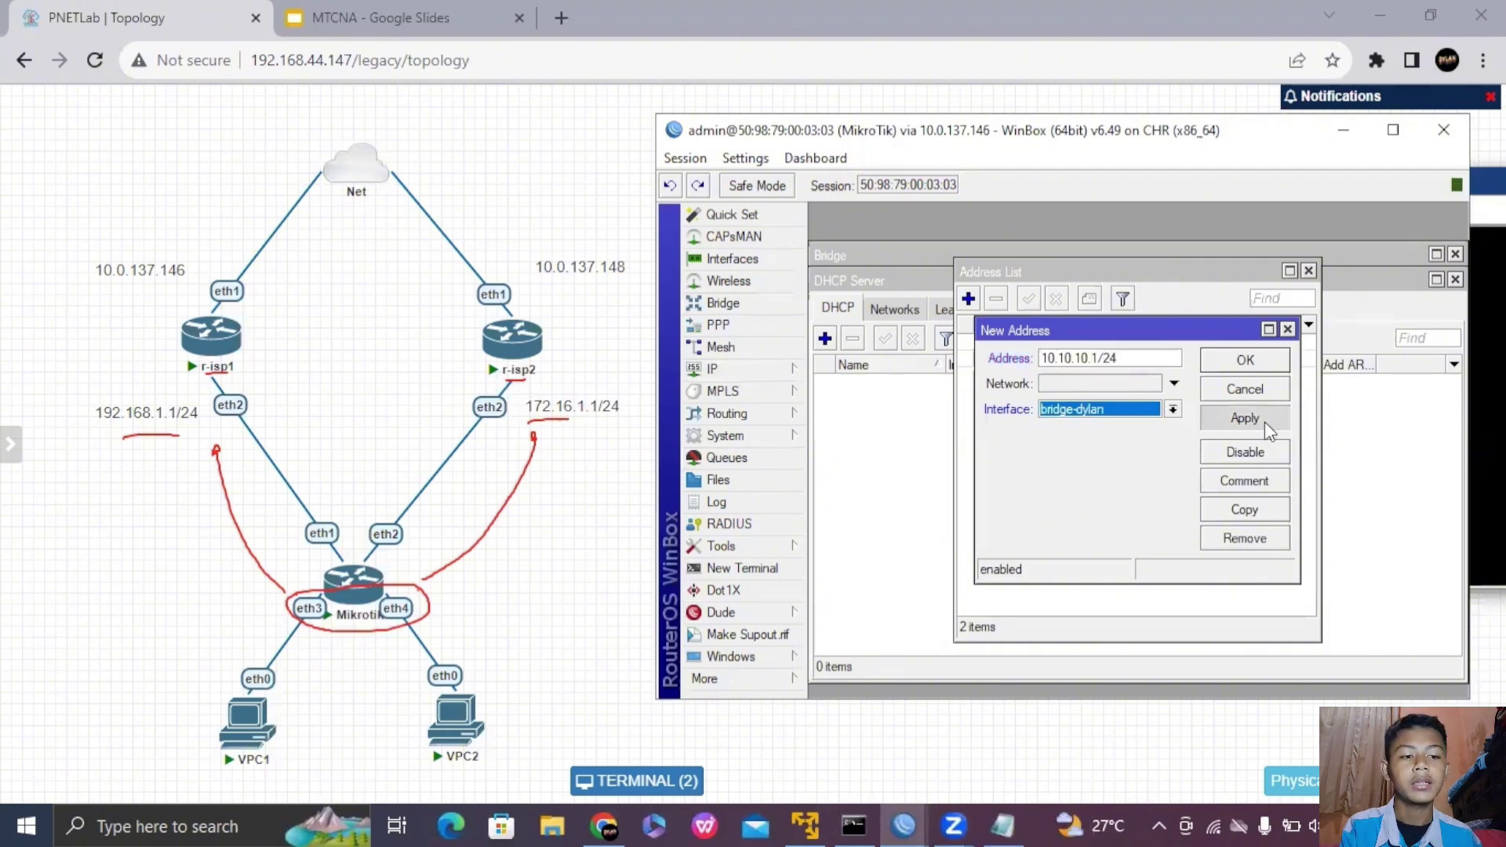
click(1265, 422)
click(1265, 364)
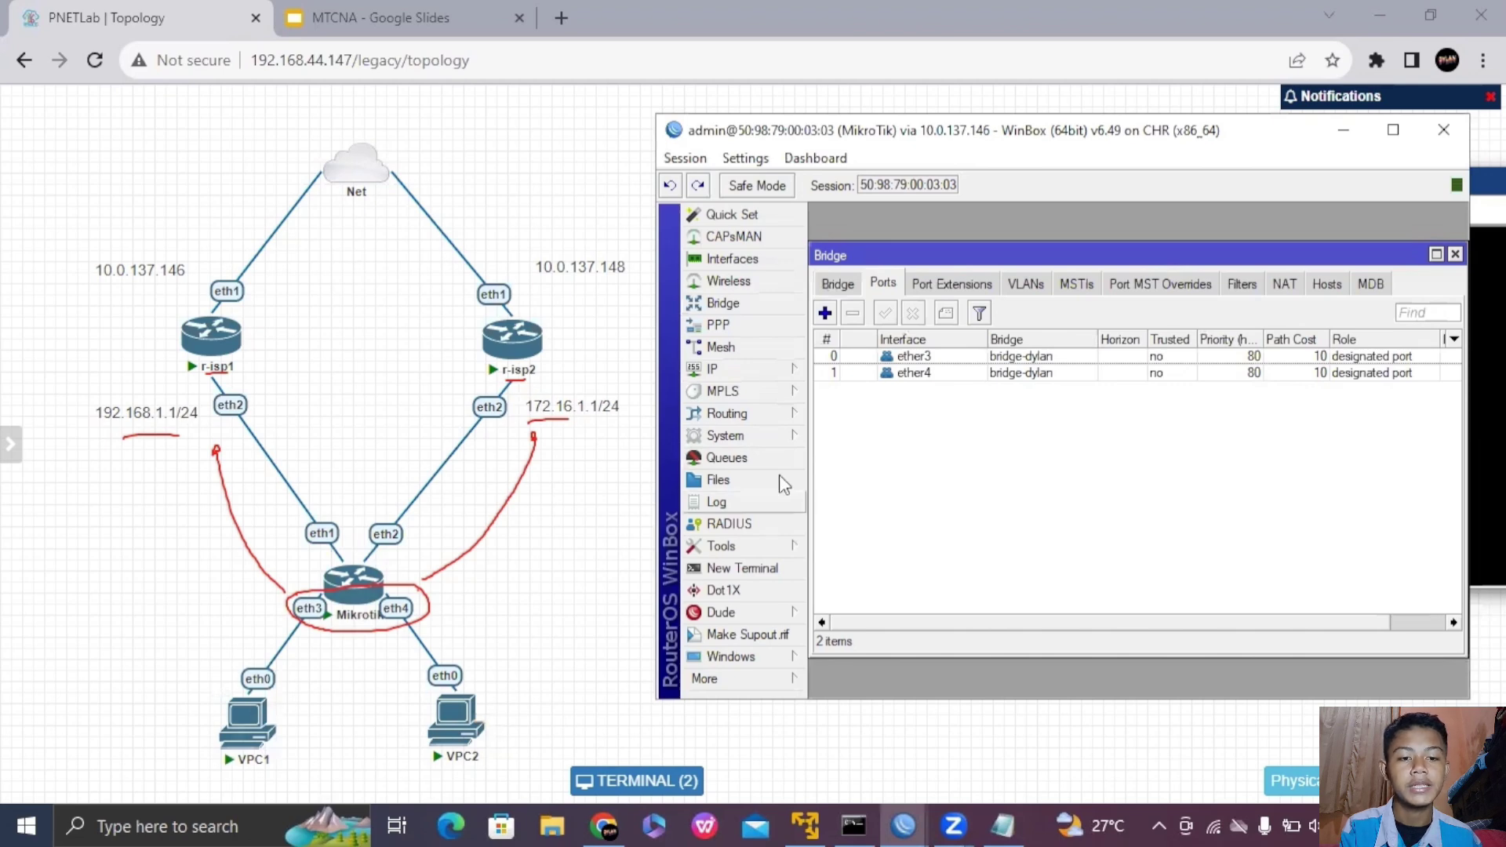
- Set up a DHCP server on the bridge interface with the DHCP Setup wizard, accepting all of its default values
click(726, 367)
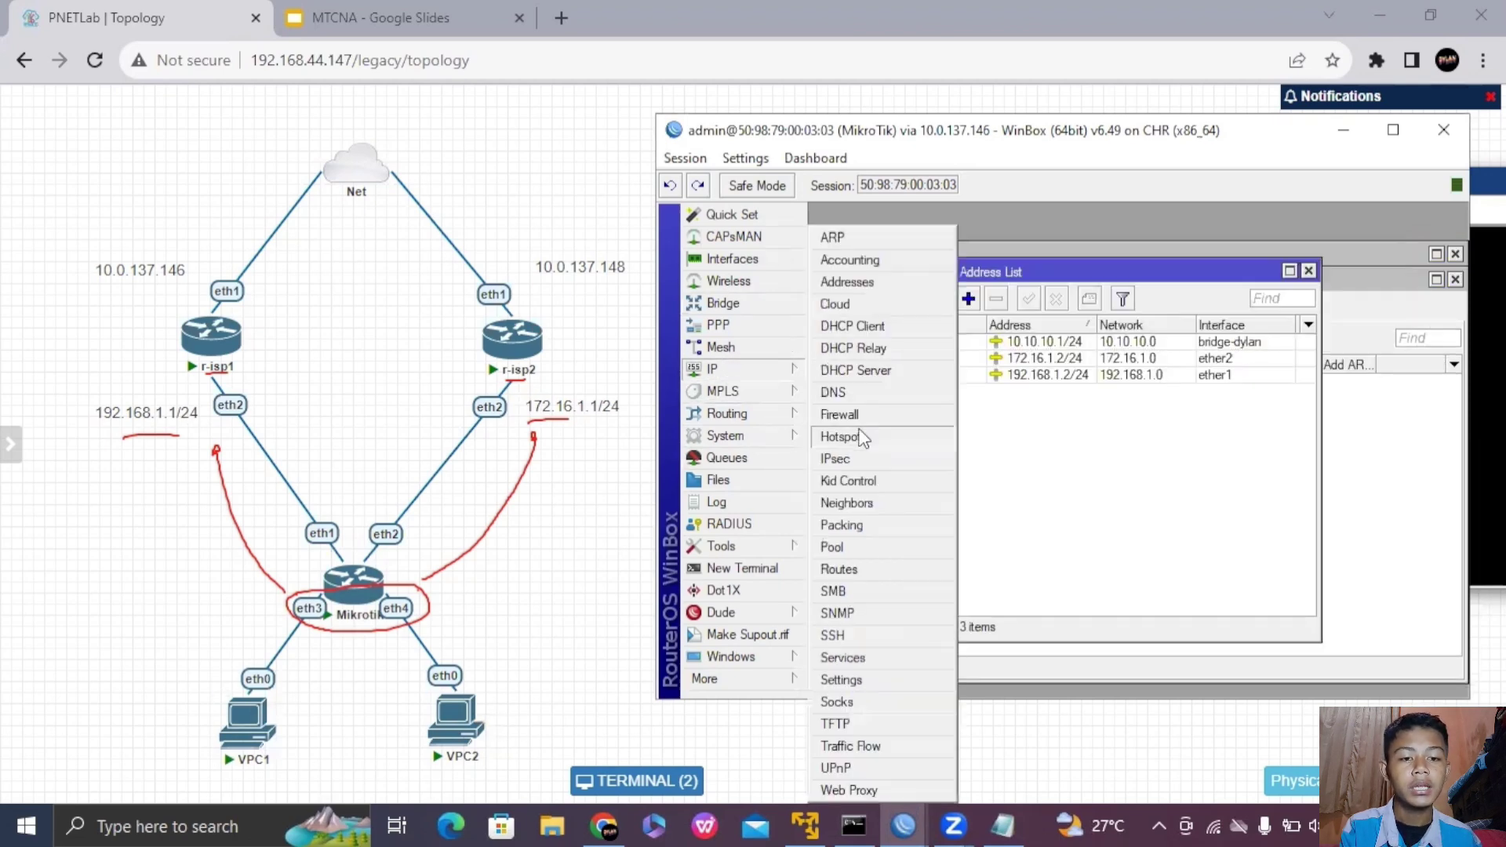
click(863, 369)
click(1101, 339)
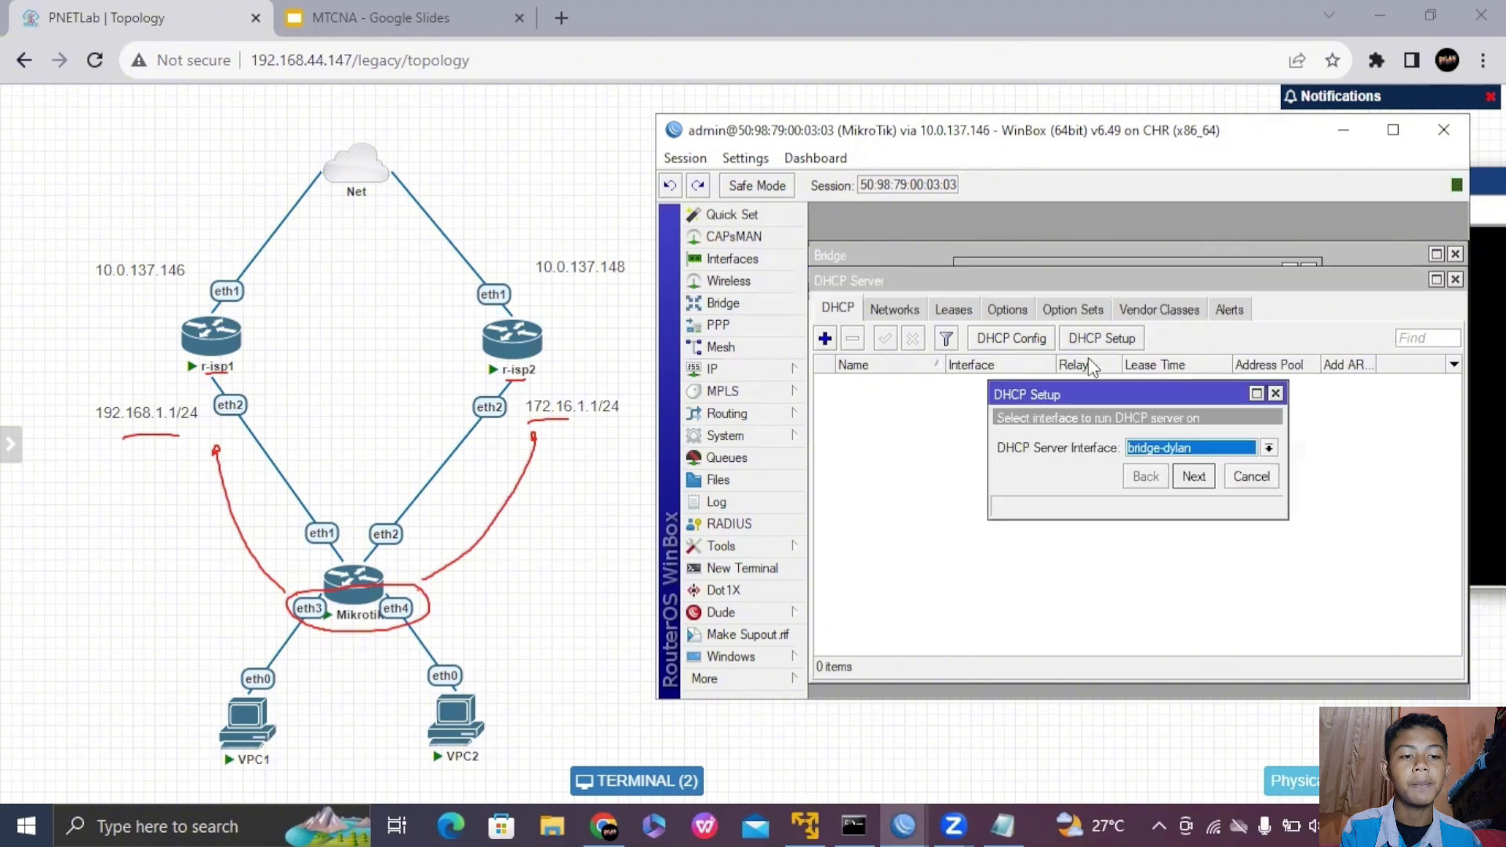
click(1193, 476)
click(1193, 477)
click(1193, 476)
click(1193, 476)
click(1193, 476)
click(1193, 476)
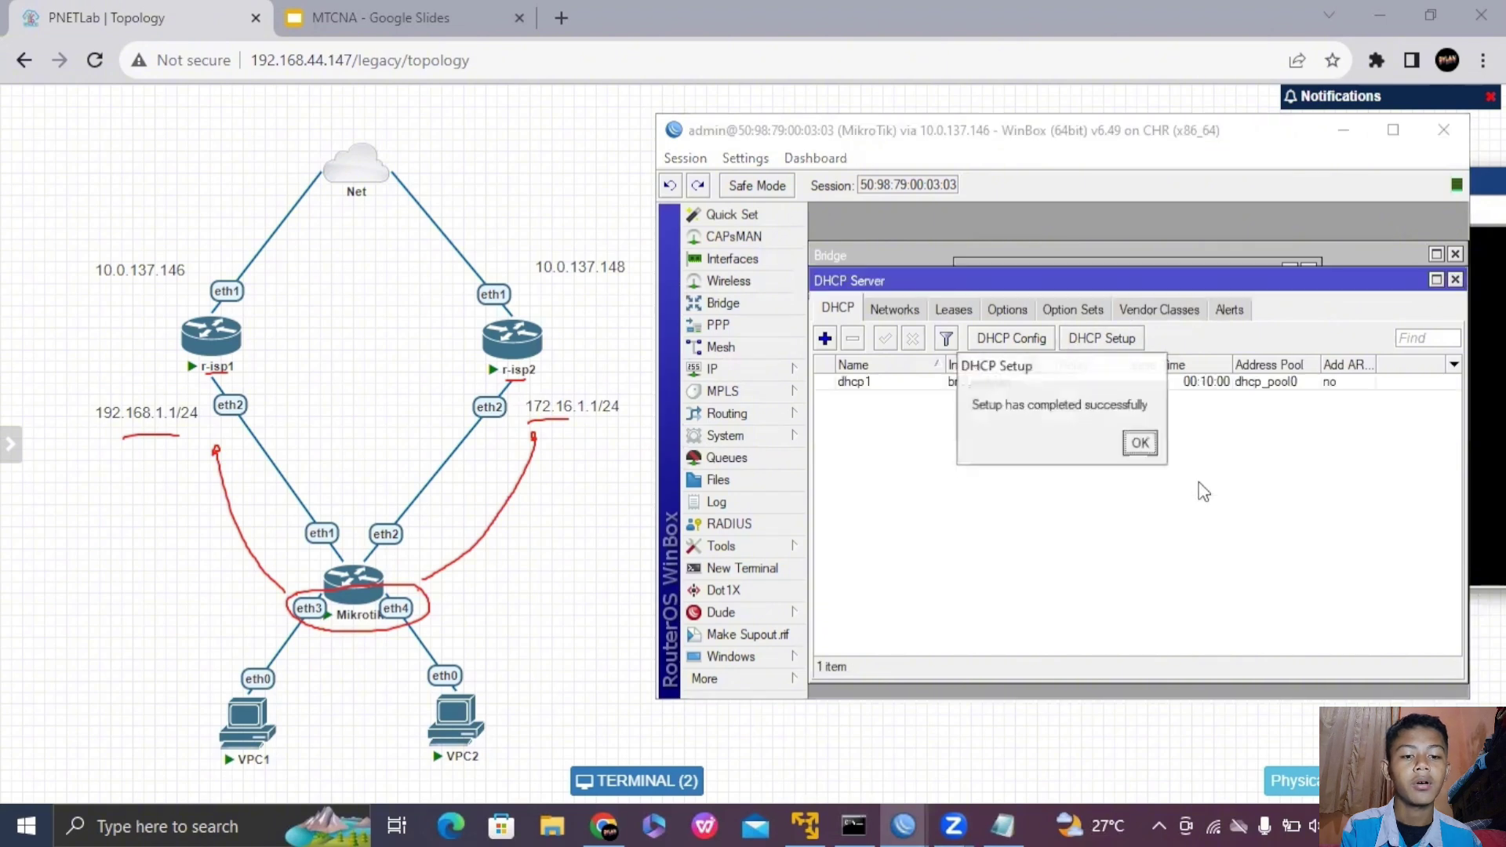
click(1139, 442)
- Request an IP address on VPC1 by running ip dhcp in its console
click(242, 726)
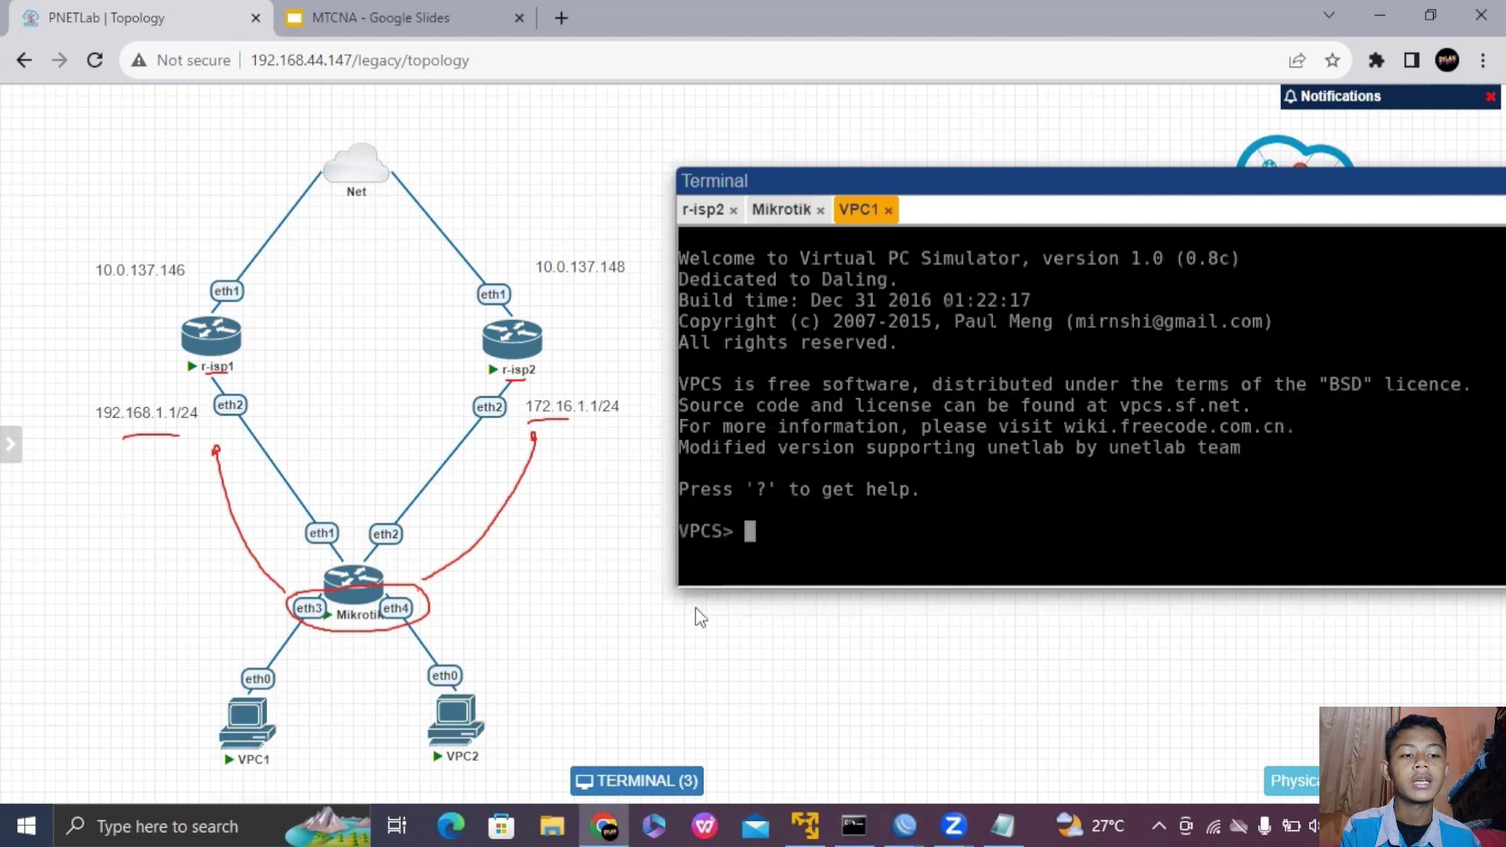
text(ip dhcp)
key(Return)
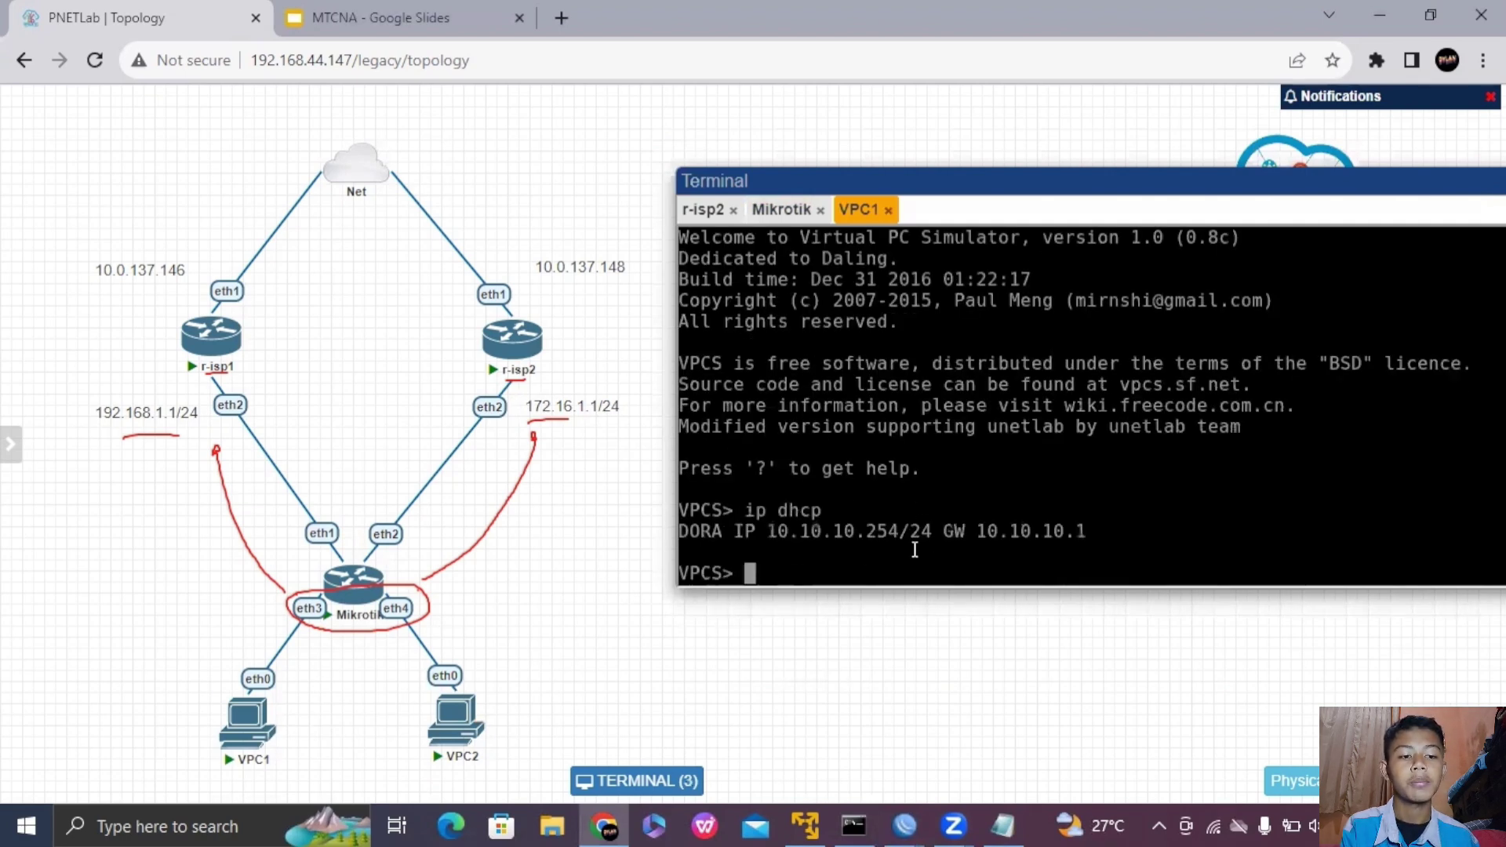
- Request an IP address on VPC2 by running ip dhcp in its console
click(455, 715)
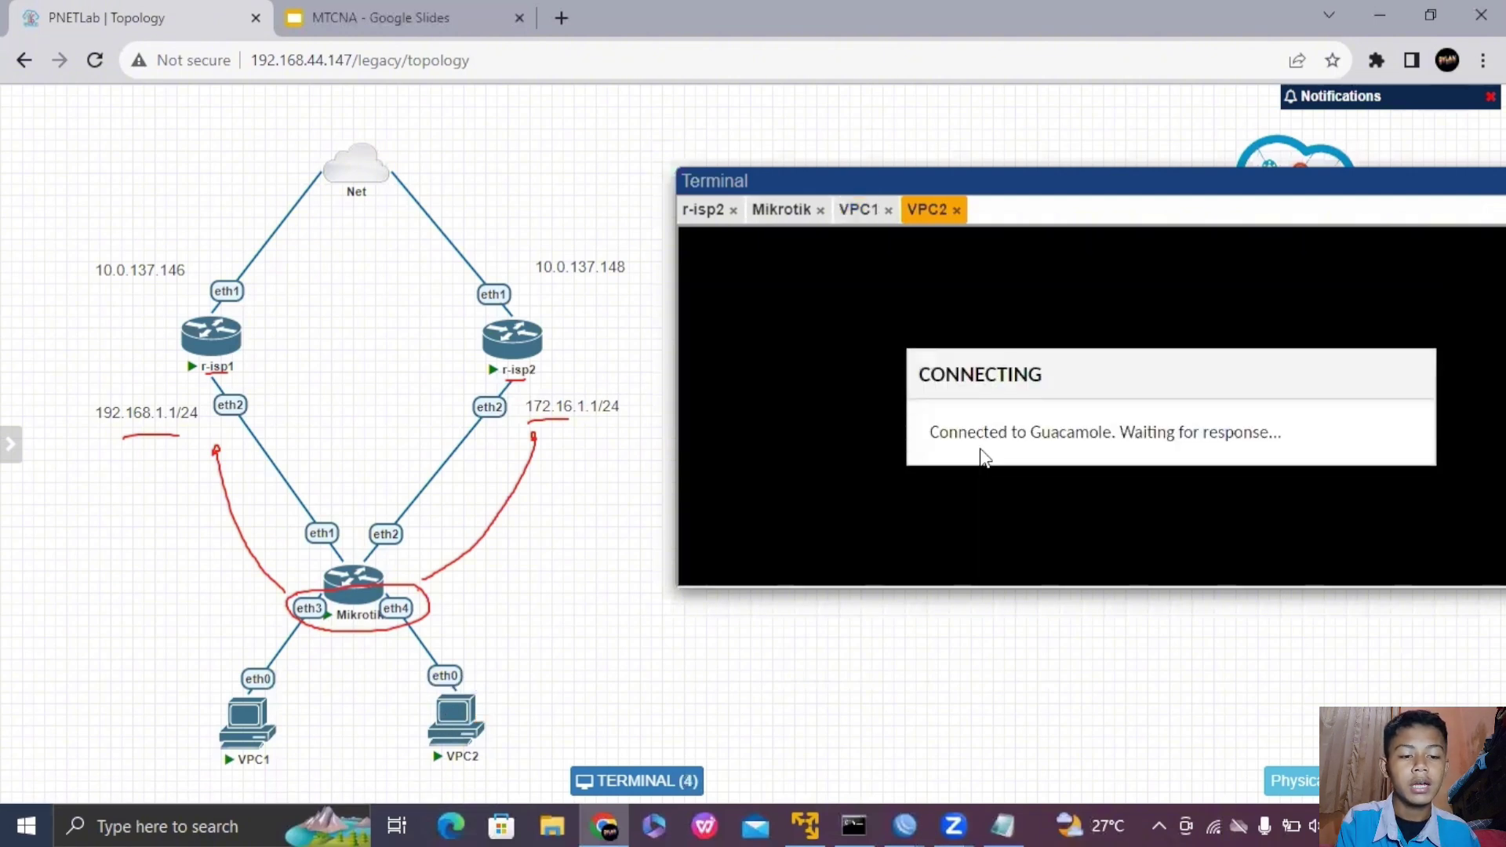
text(ip )
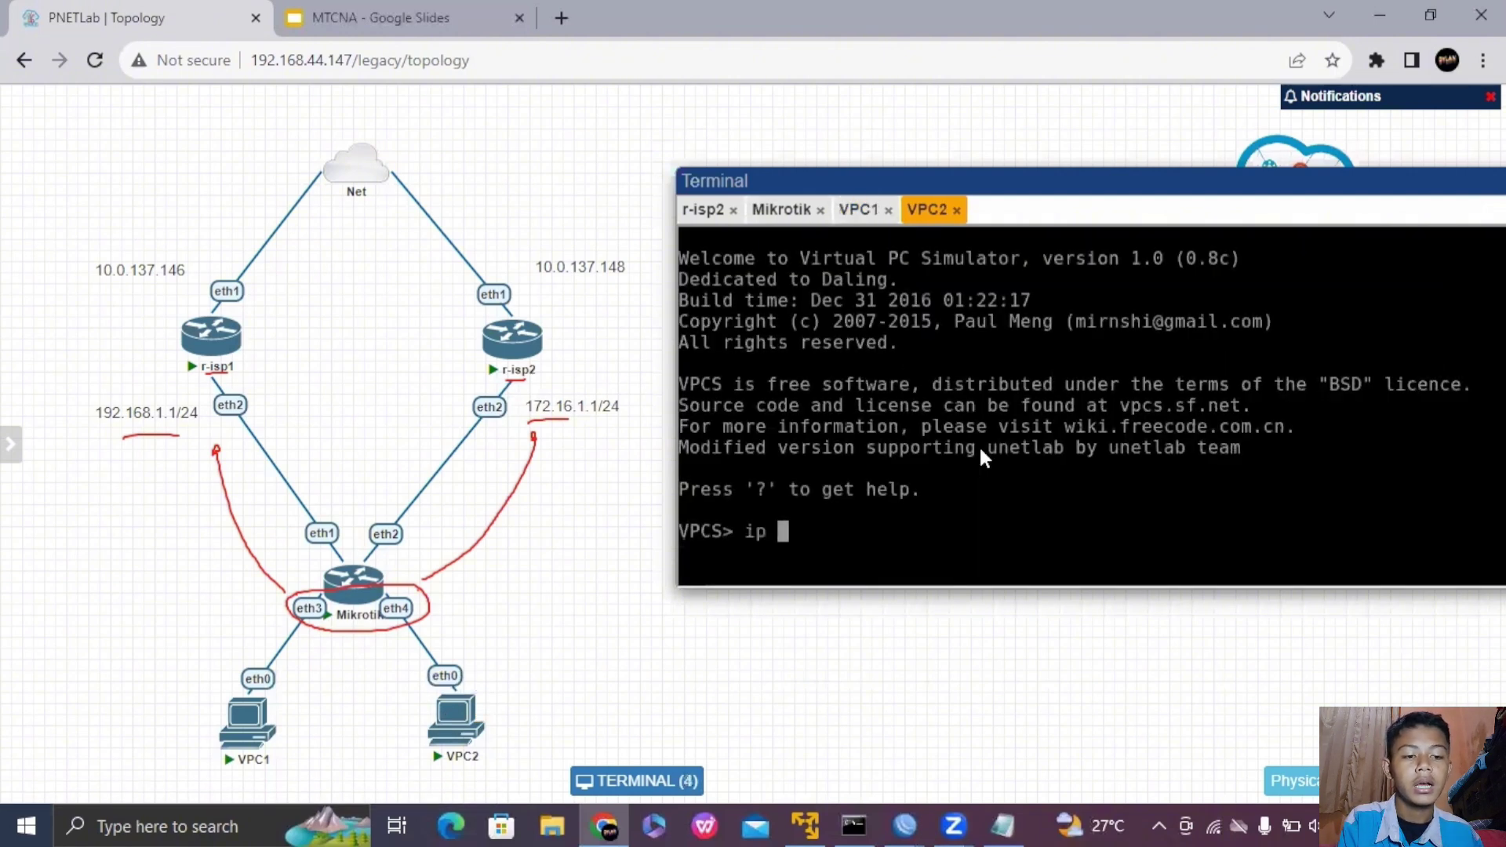
text(dhcp)
key(Return)
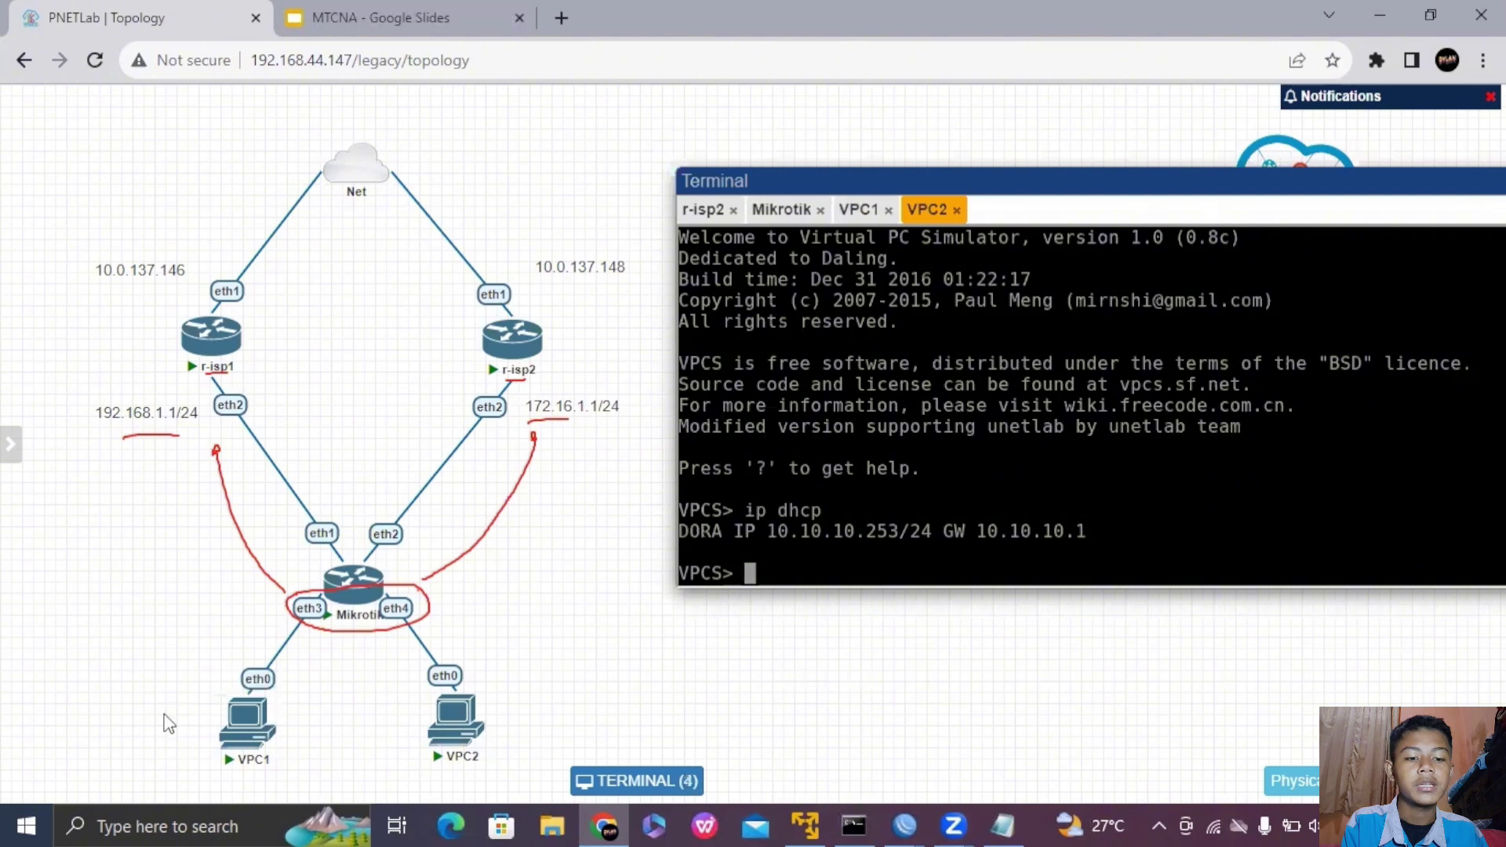
- Switch to the Mikrotik's WinBox session and create a firewall NAT rule with chain srcnat and out interface ether1
mouse_move(369, 593)
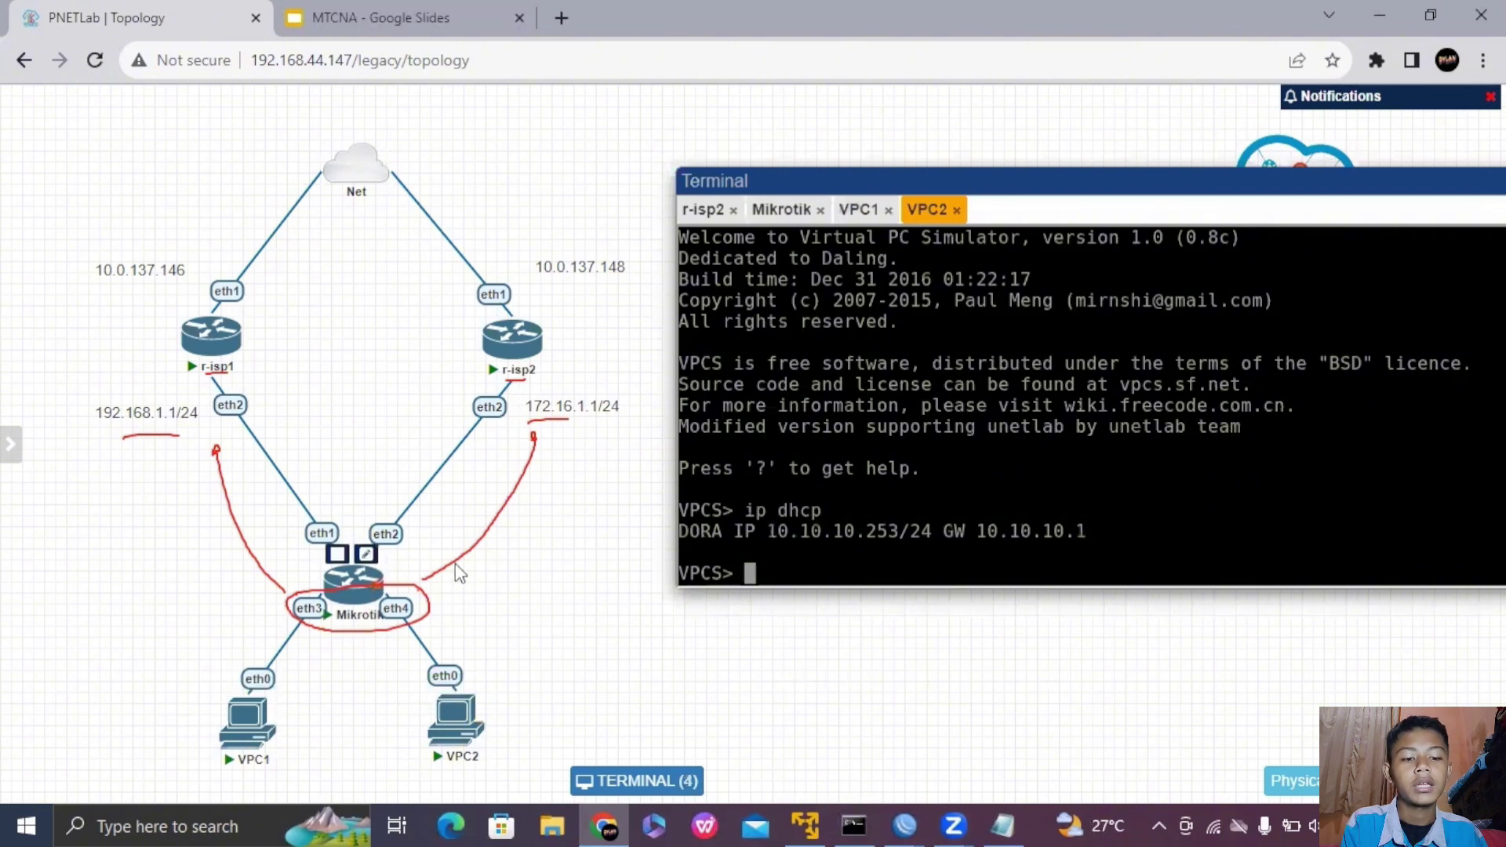
mouse_move(885, 822)
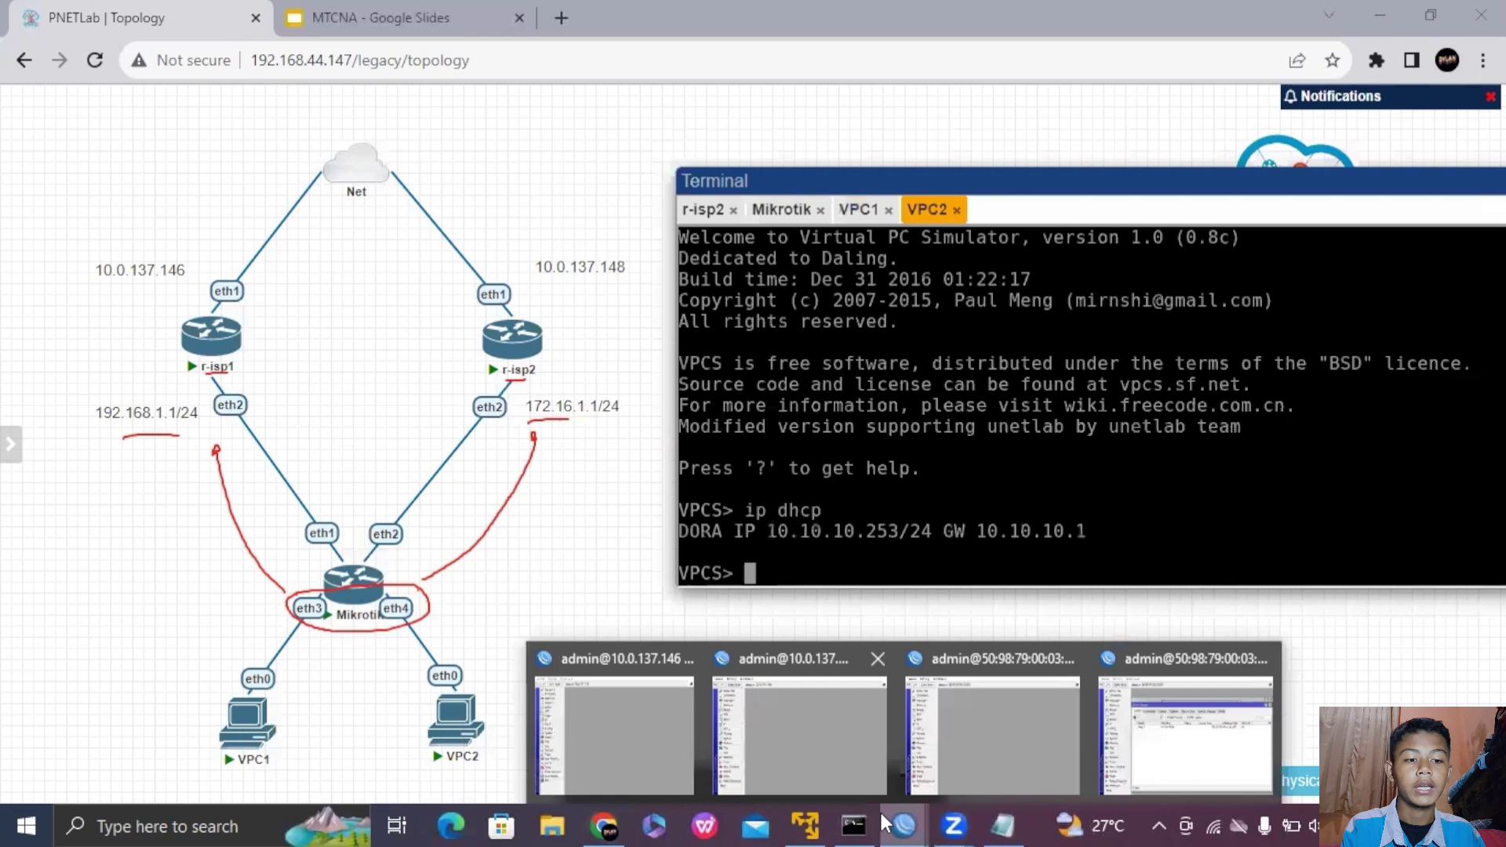
click(1184, 734)
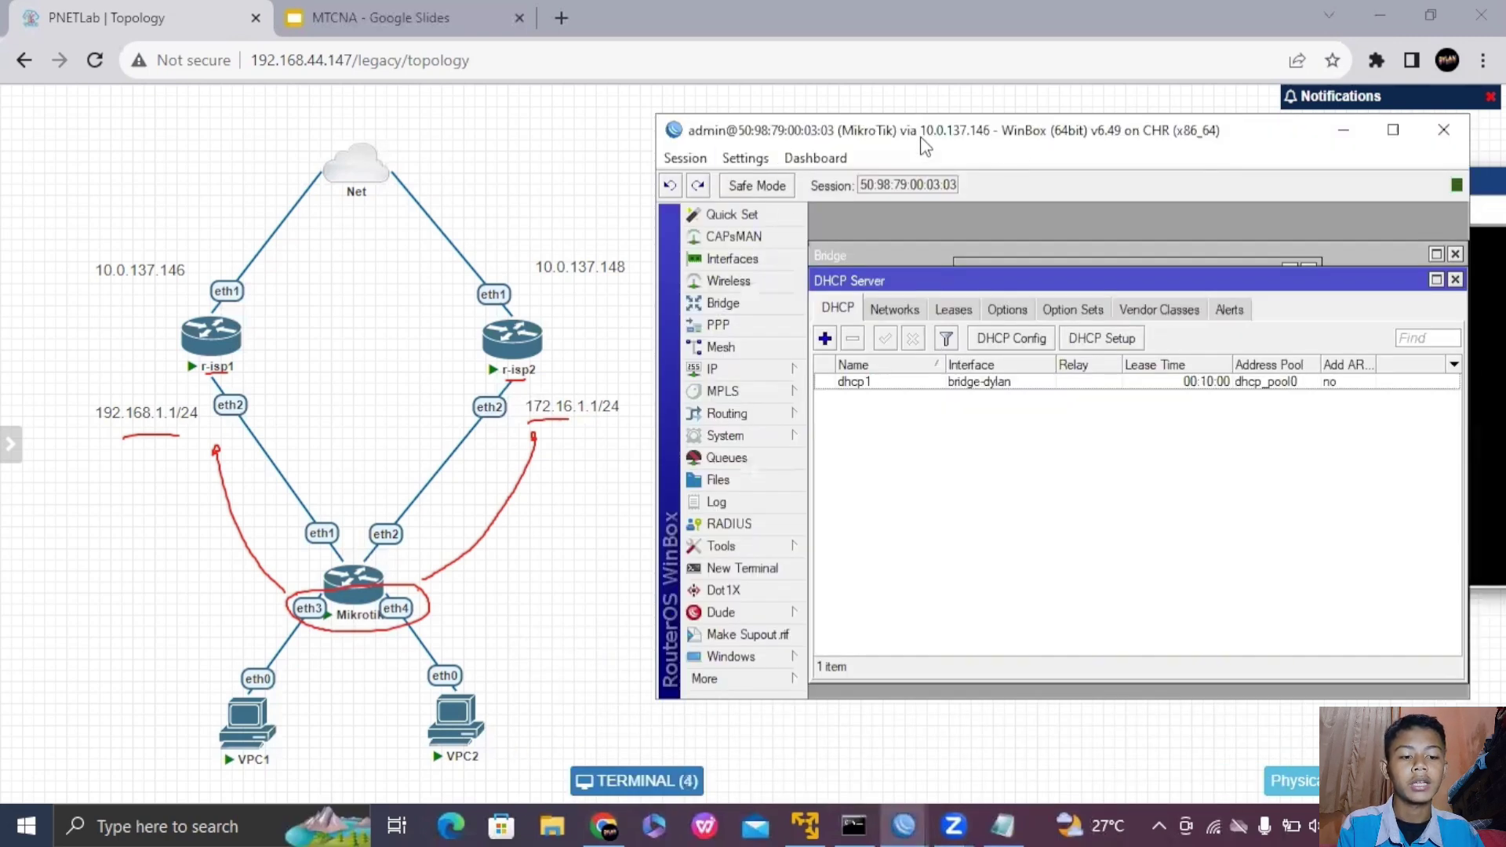
click(769, 372)
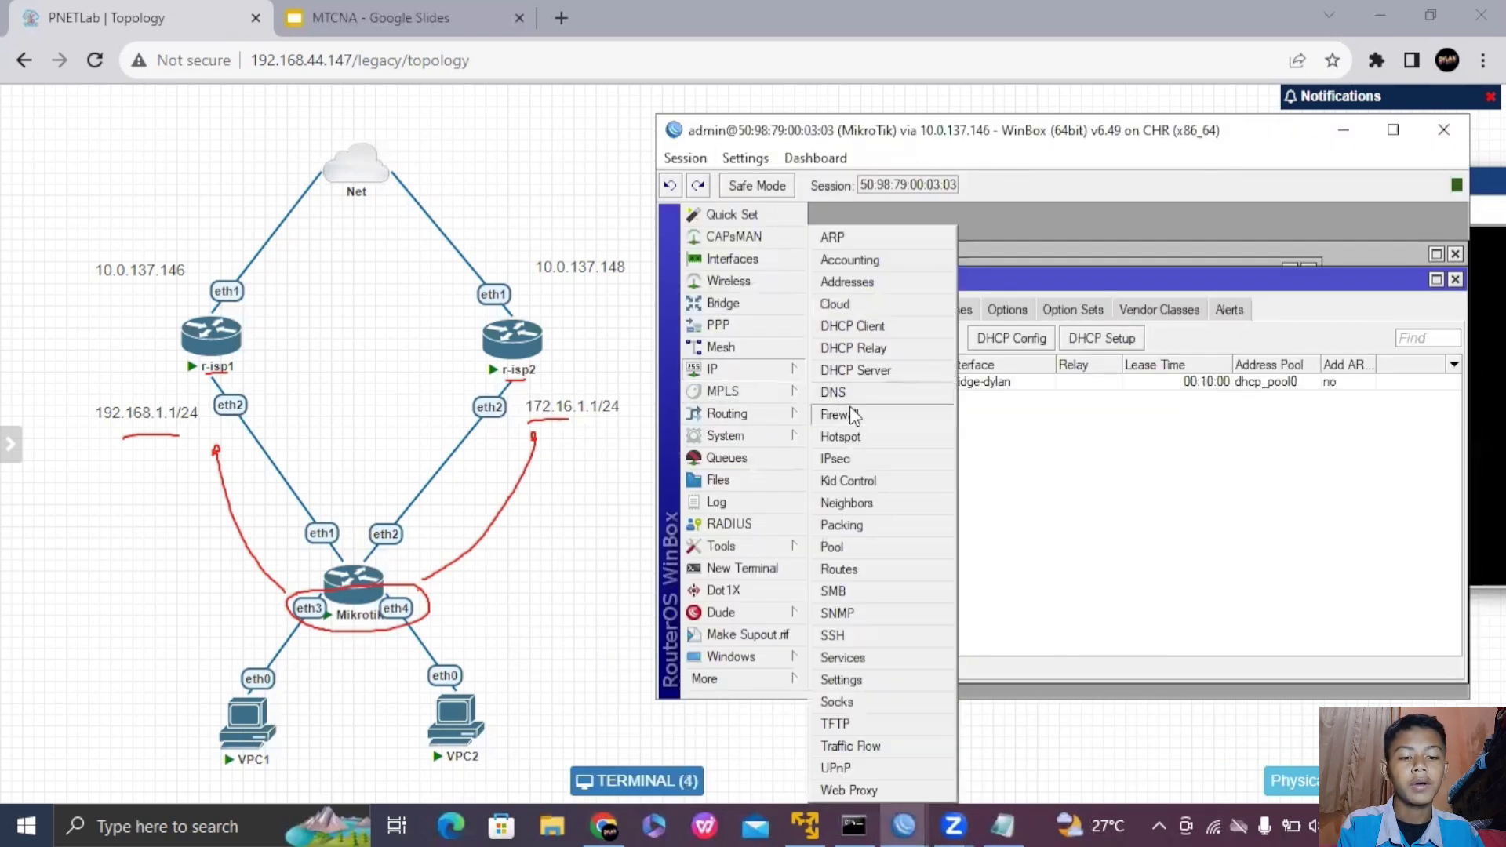
click(849, 411)
click(909, 248)
click(824, 274)
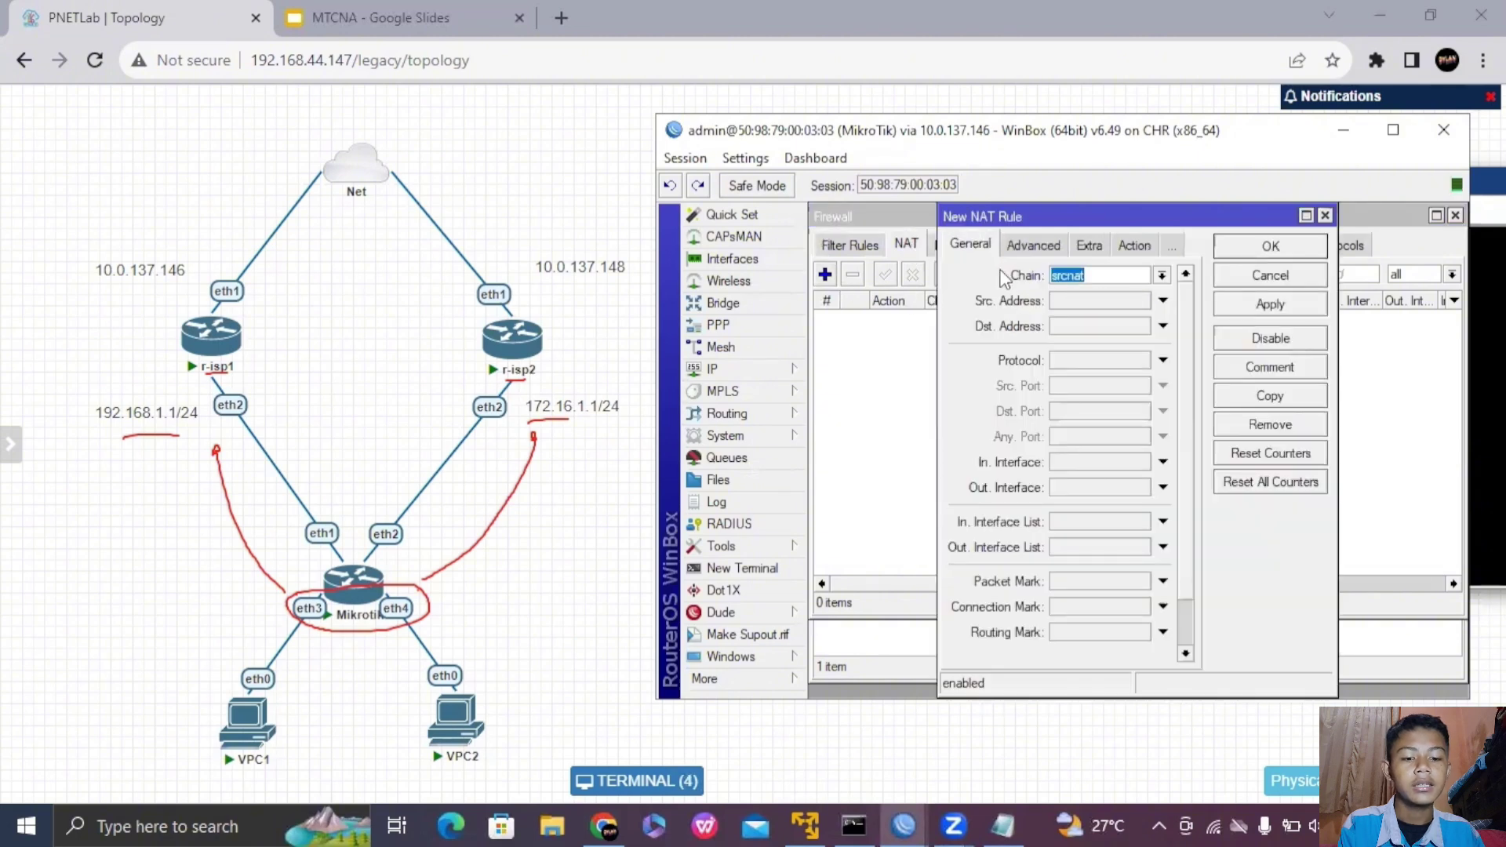
click(1163, 487)
click(1130, 506)
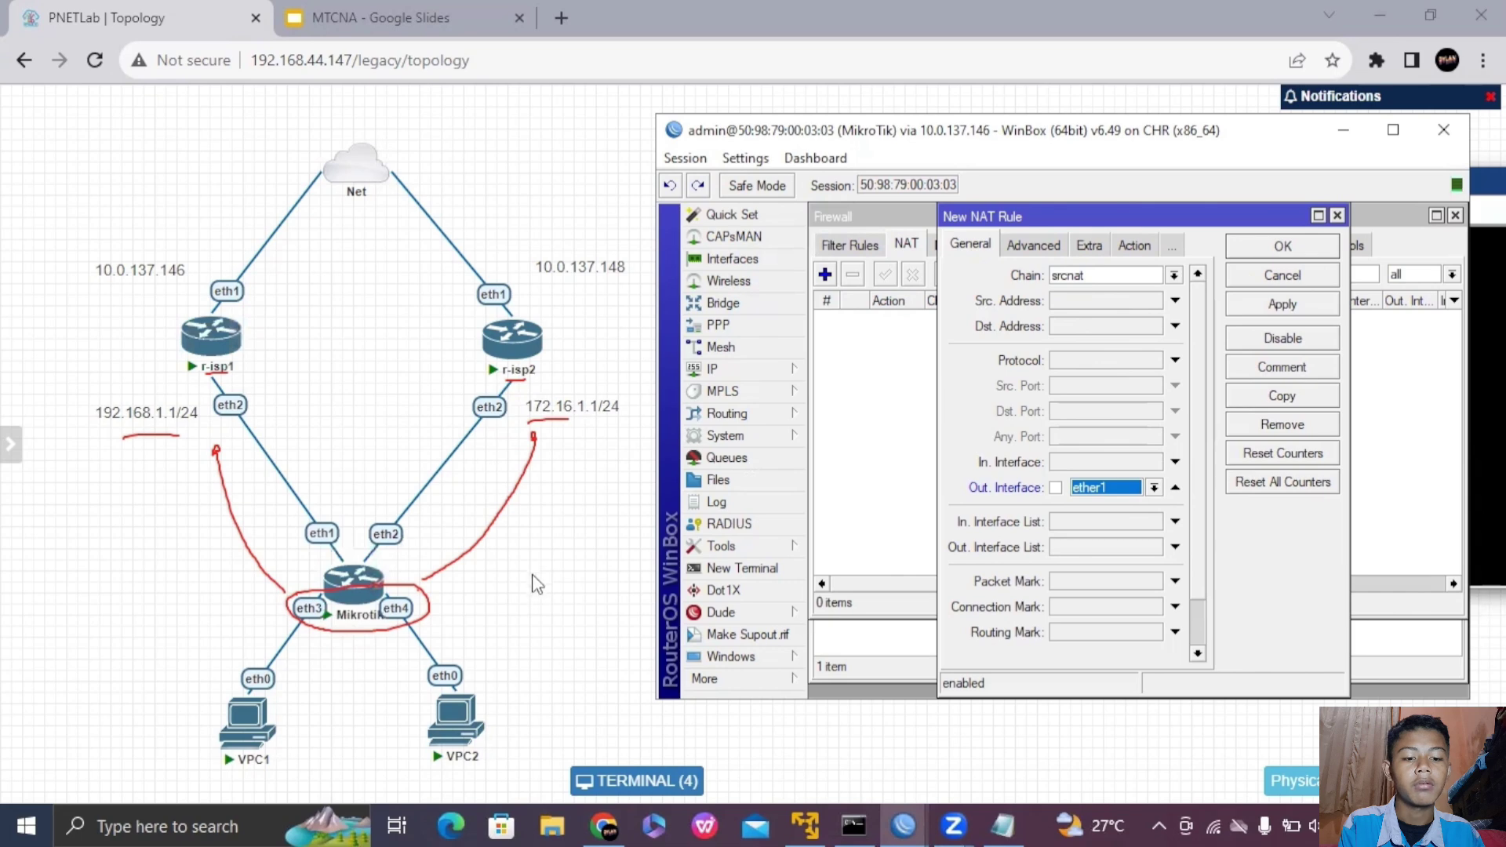
- Set the action of the ether1 NAT rule to masquerade and save the rule
click(1135, 244)
click(1282, 304)
click(1195, 275)
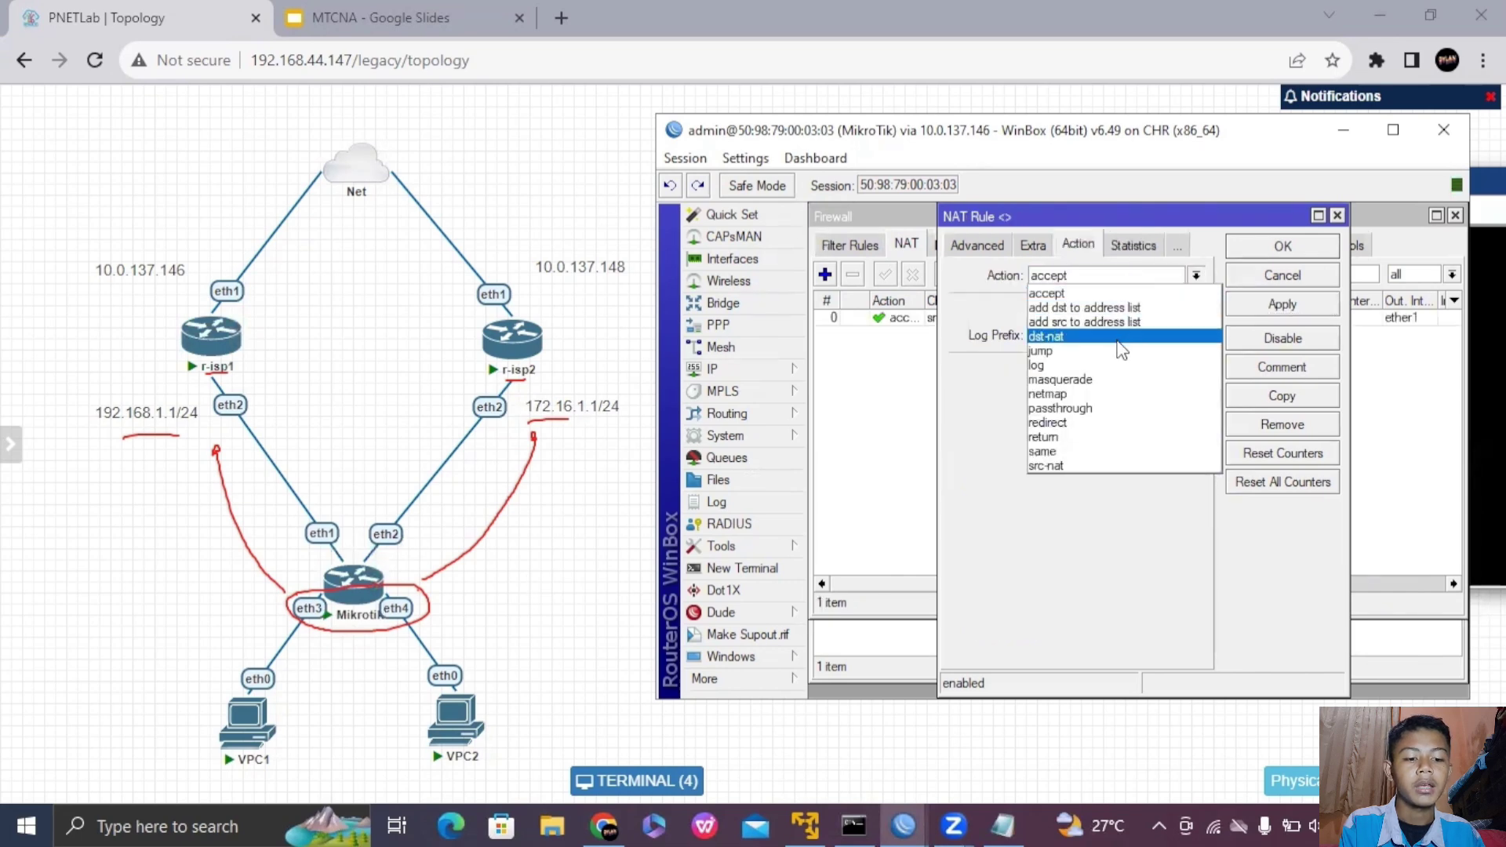
click(1111, 383)
click(1283, 304)
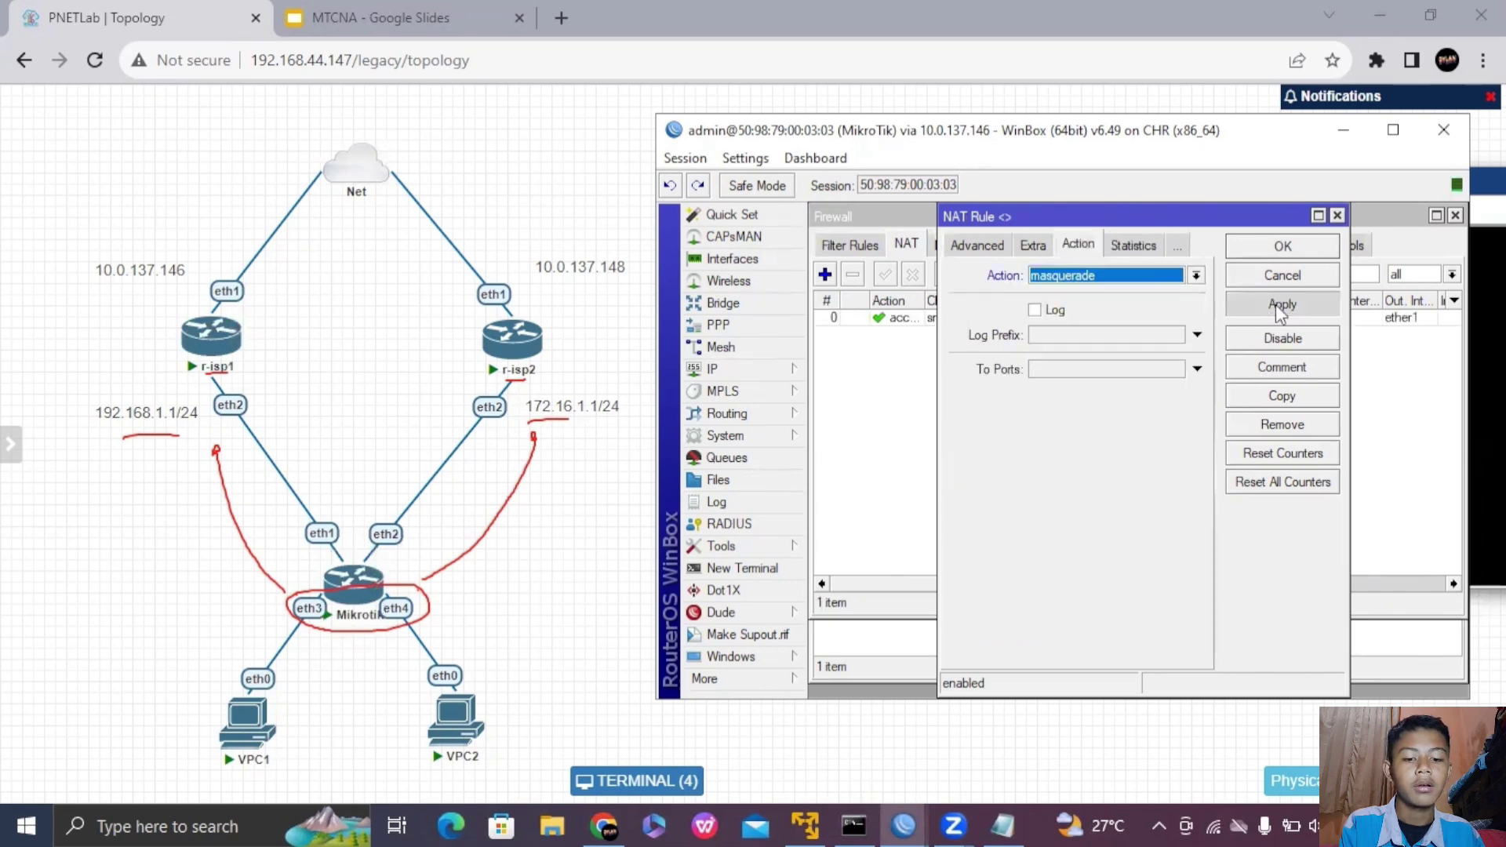
click(1282, 245)
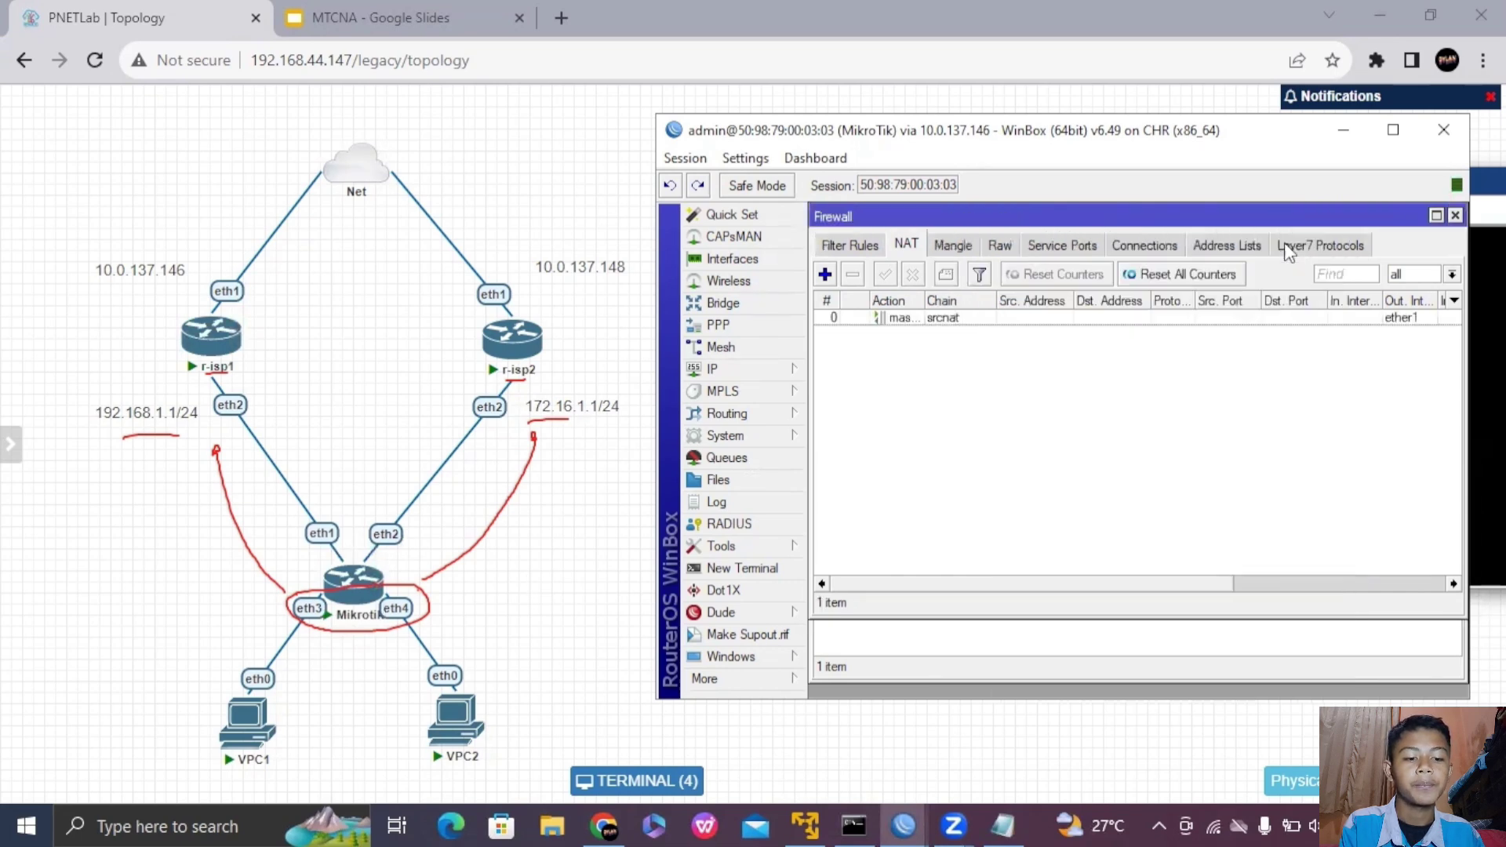
- Add a second srcnat NAT rule with out interface ether2 and action masquerade
double_click(906, 322)
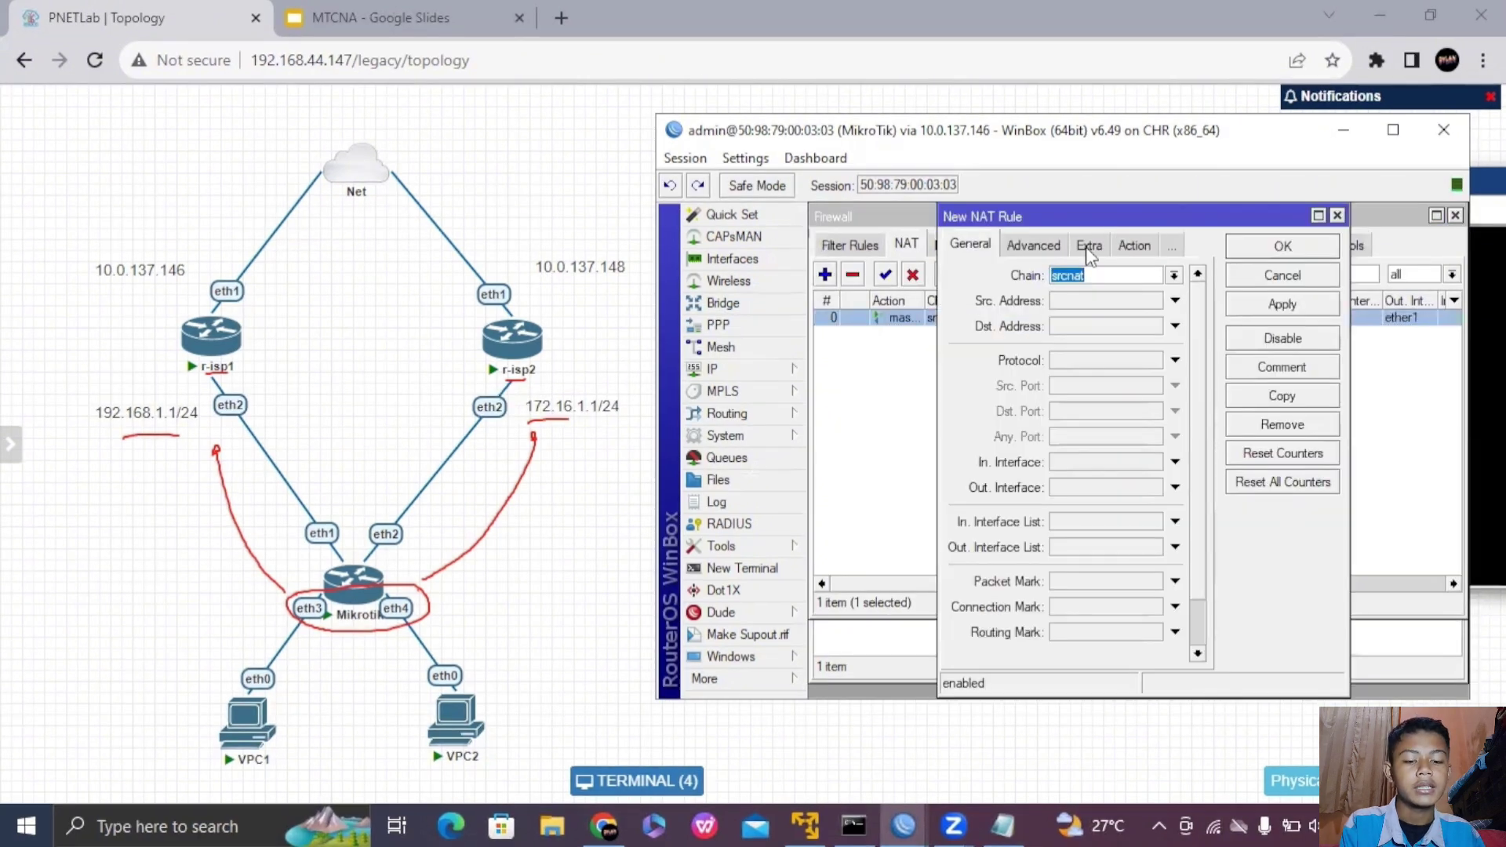
click(1174, 487)
click(1154, 487)
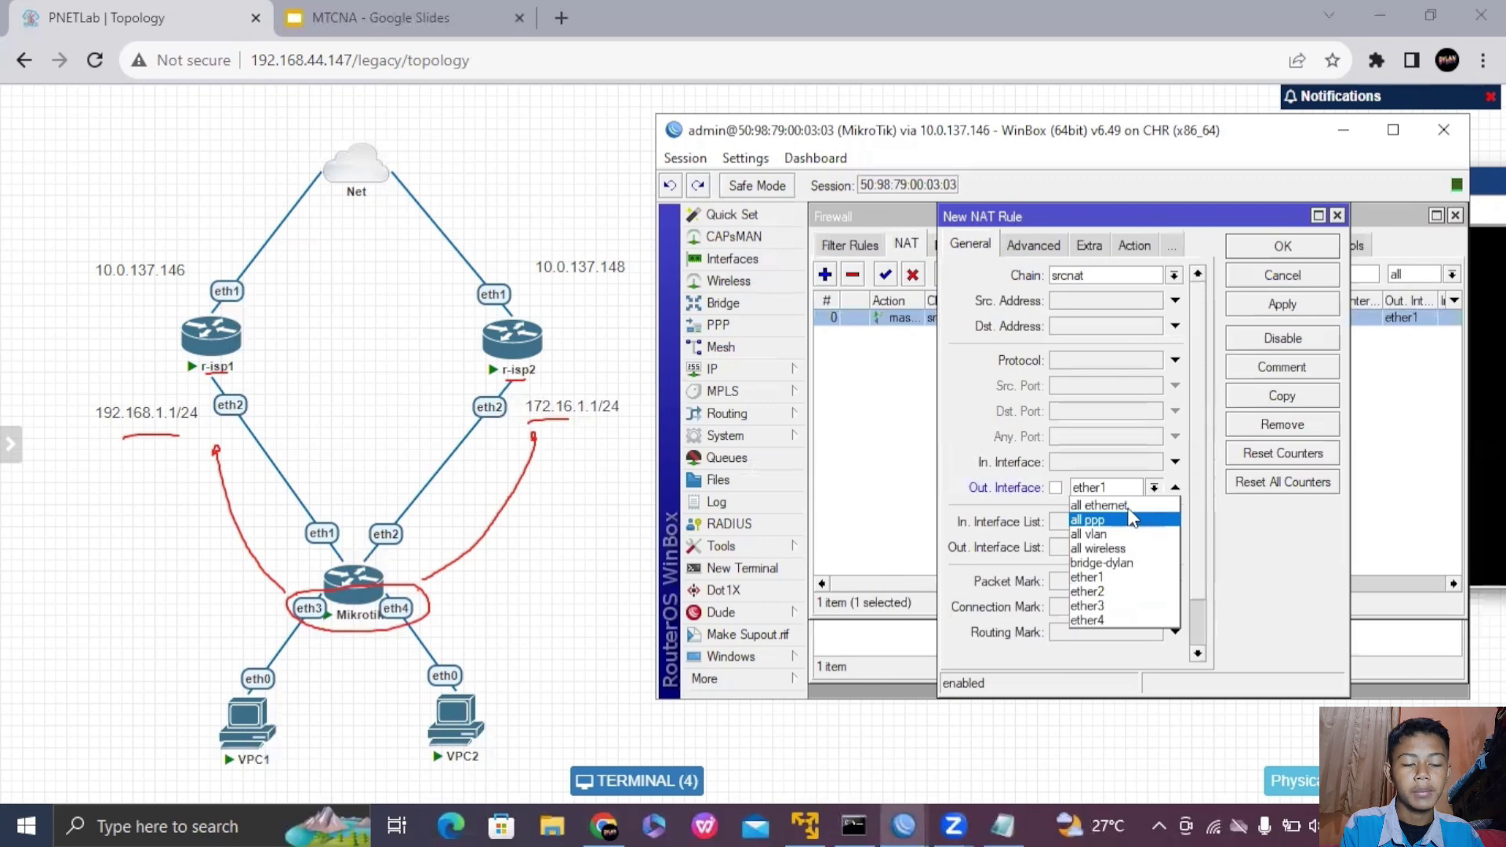
click(1135, 593)
click(1135, 245)
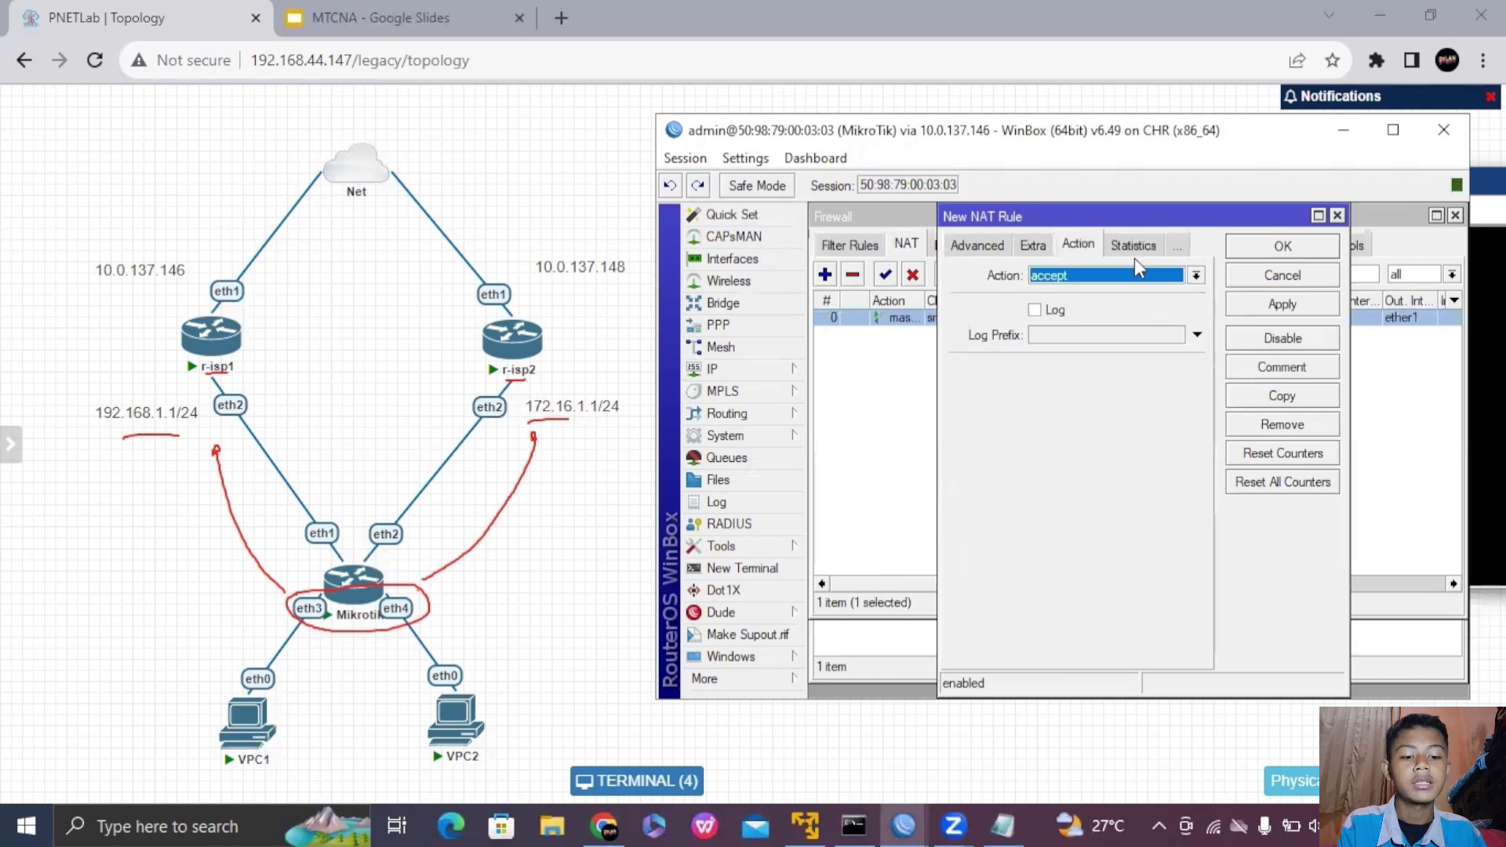
click(1171, 276)
click(1102, 380)
click(1283, 305)
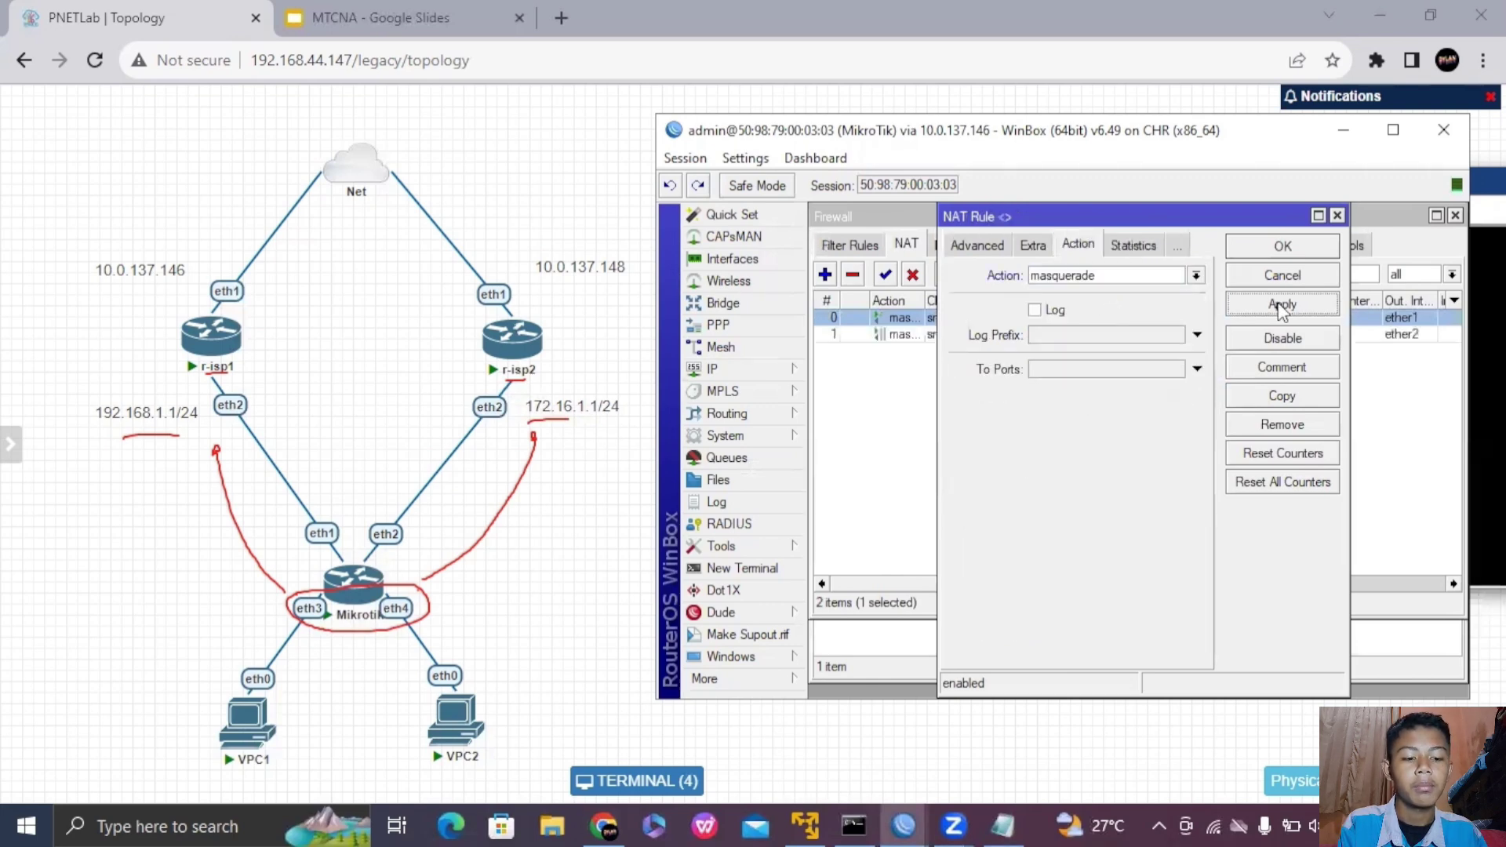
click(1282, 246)
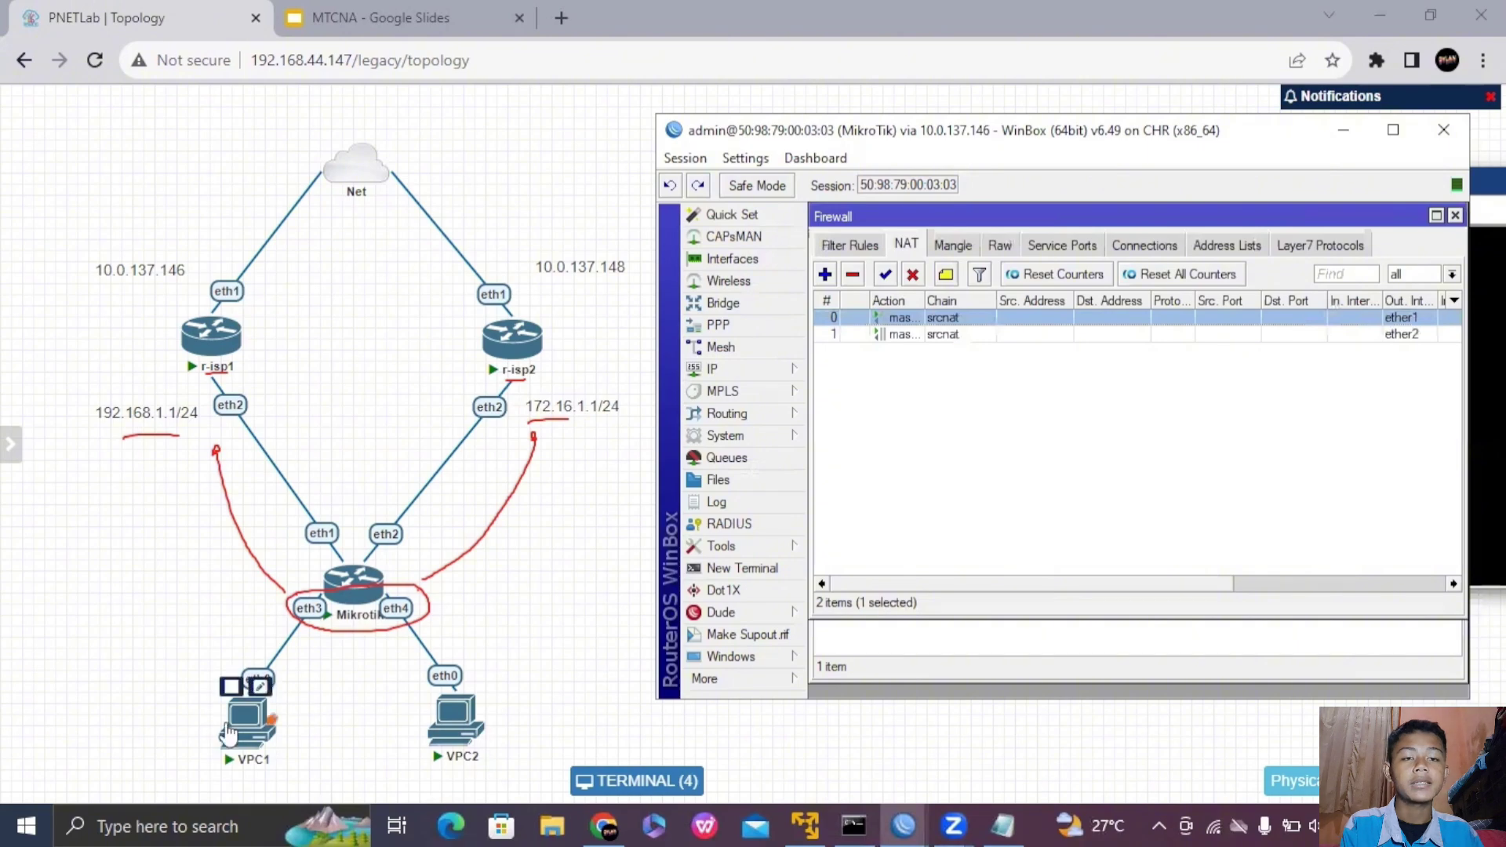
click(241, 729)
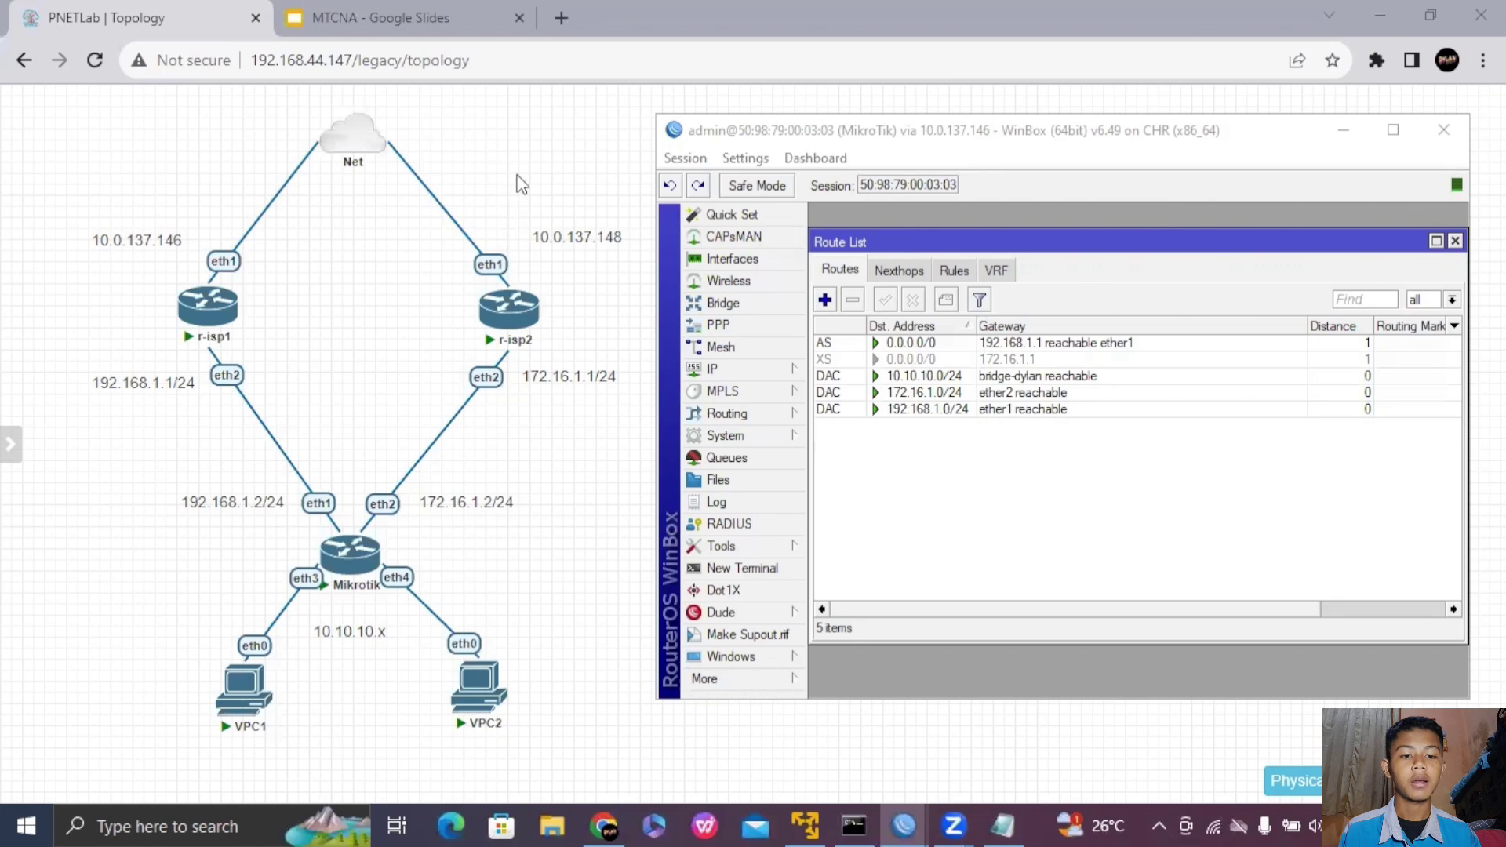
click(521, 103)
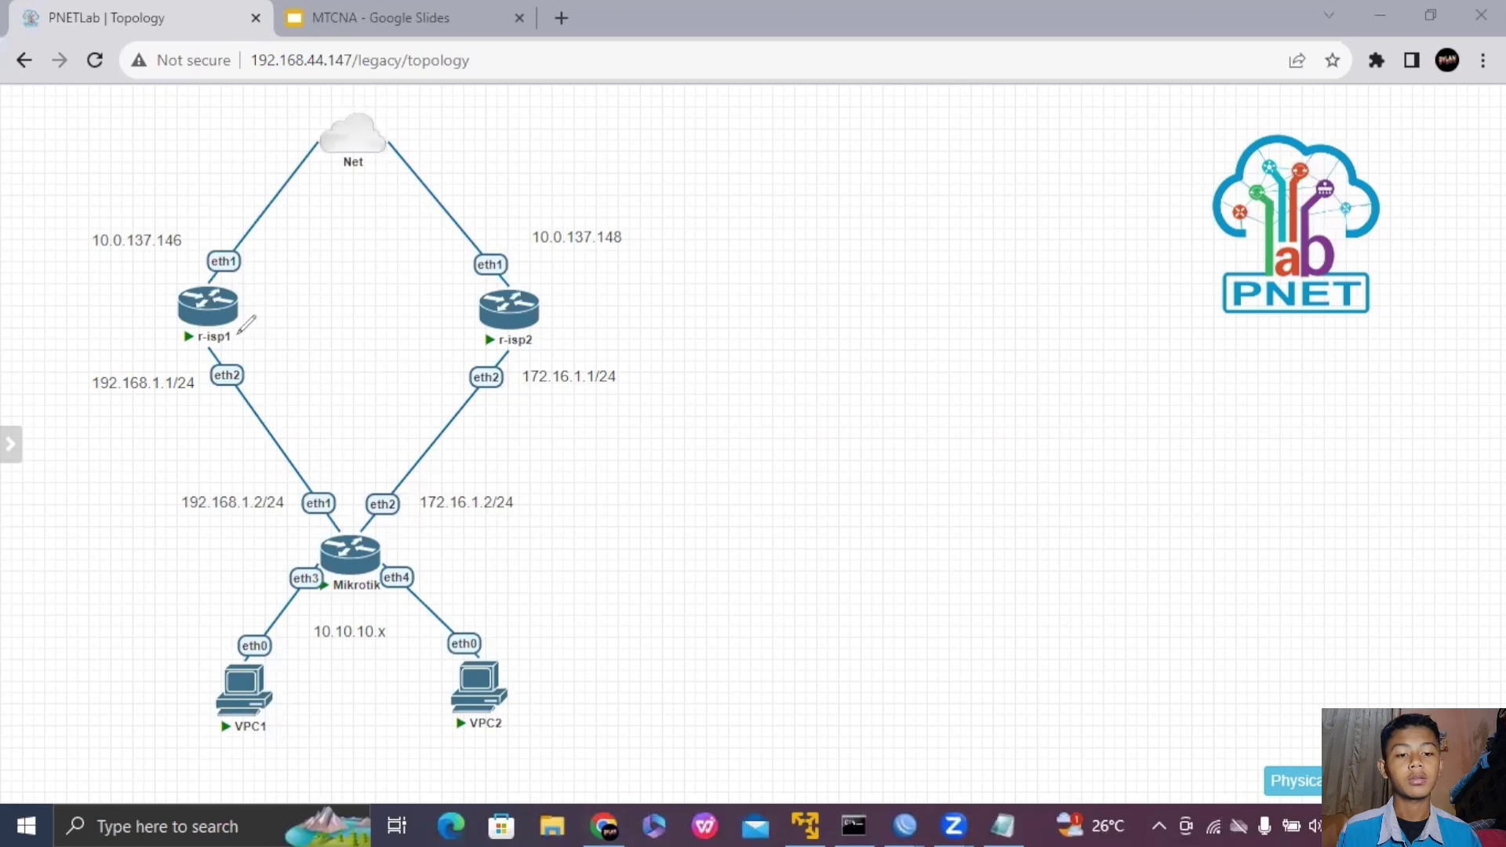
- In WinBox, set the distance of the Mikrotik's default route through gateway 192.168.1.1 to 10 and save it
mouse_move(904, 825)
click(1064, 769)
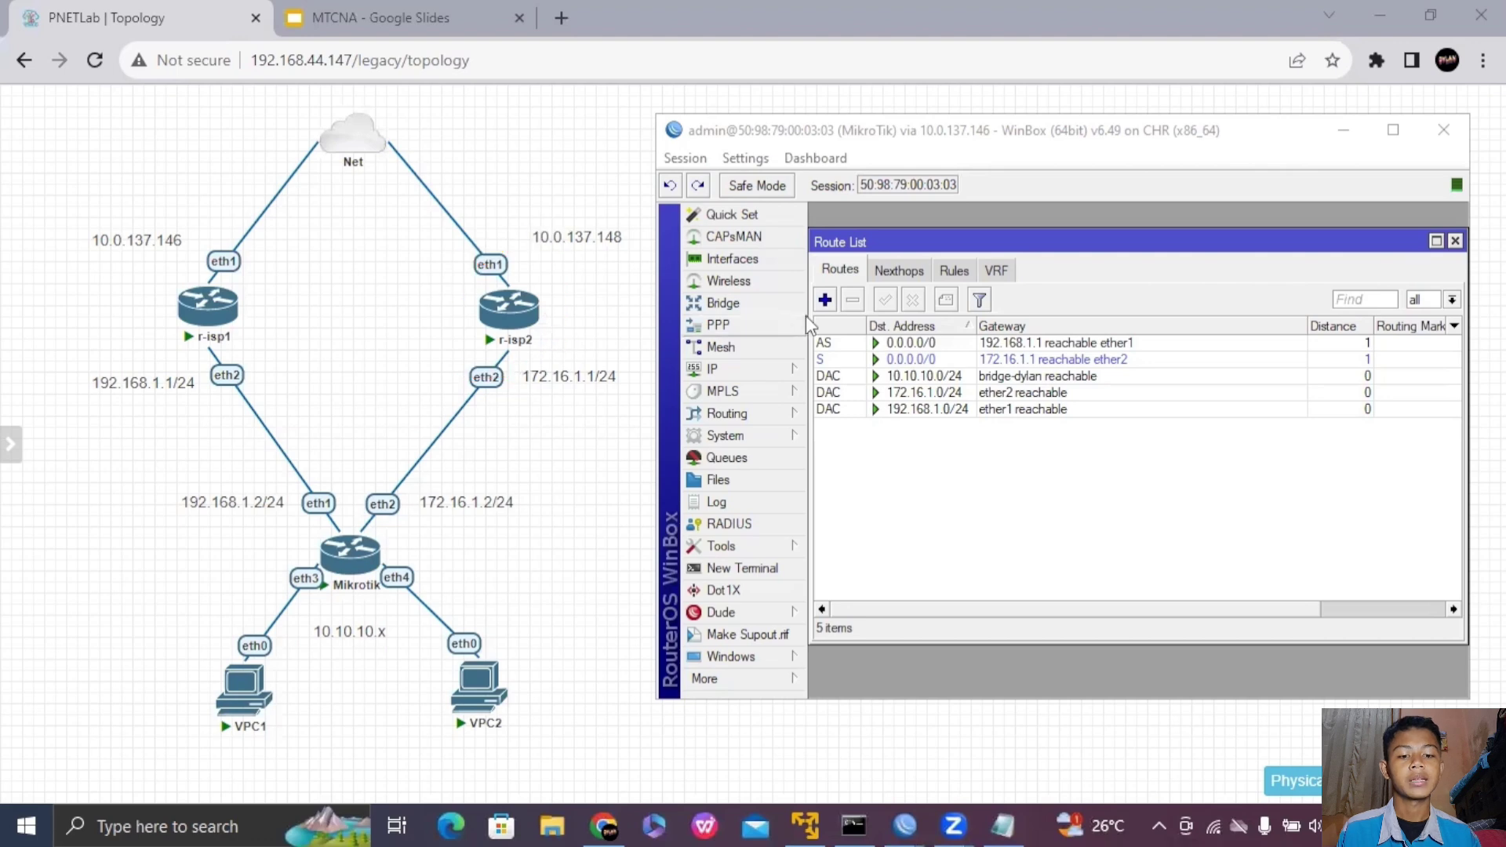
double_click(1027, 345)
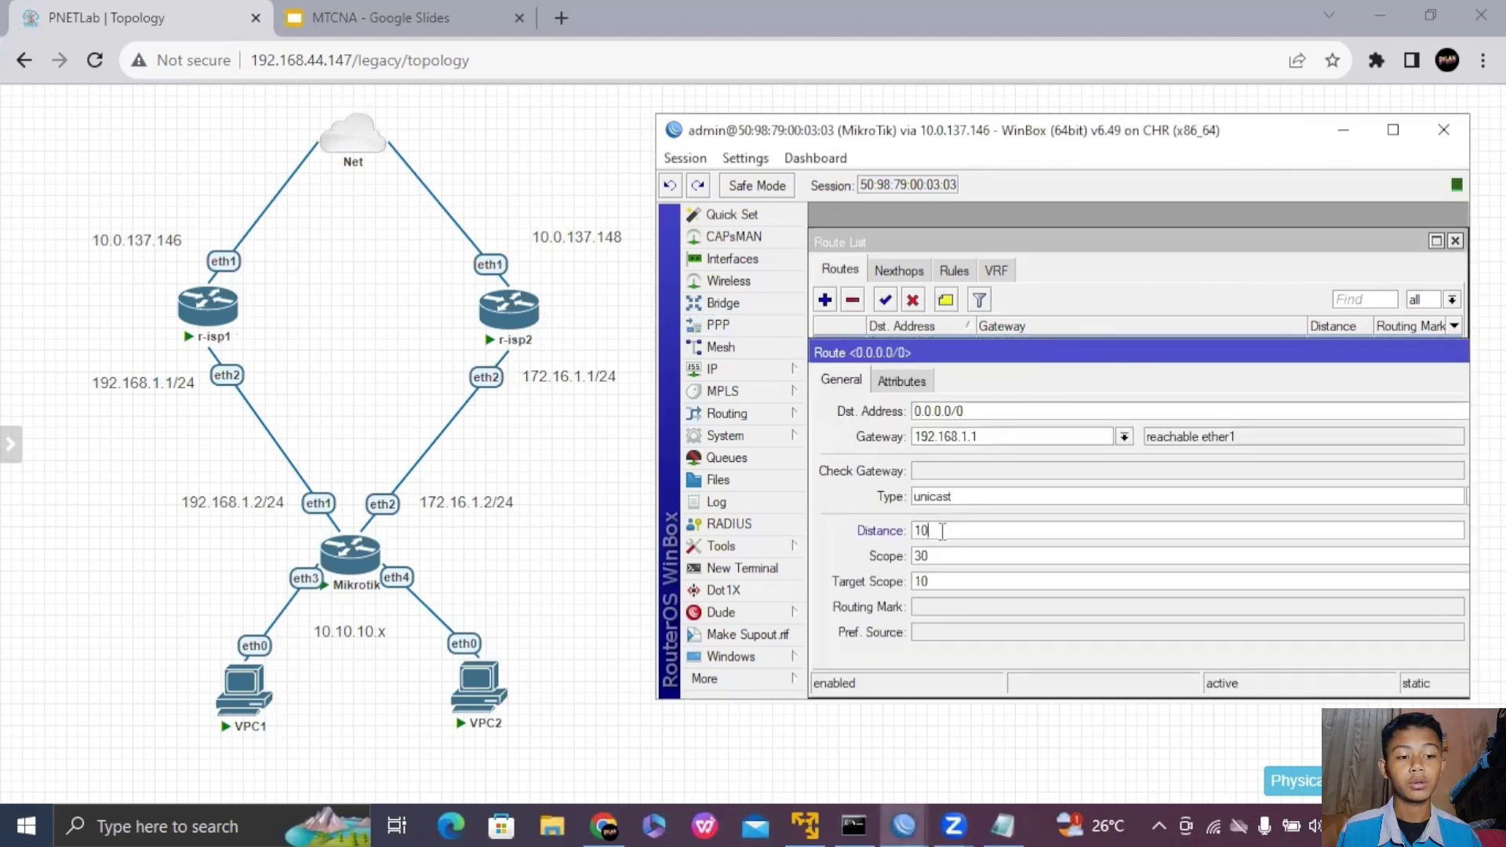
drag(1077, 353, 970, 368)
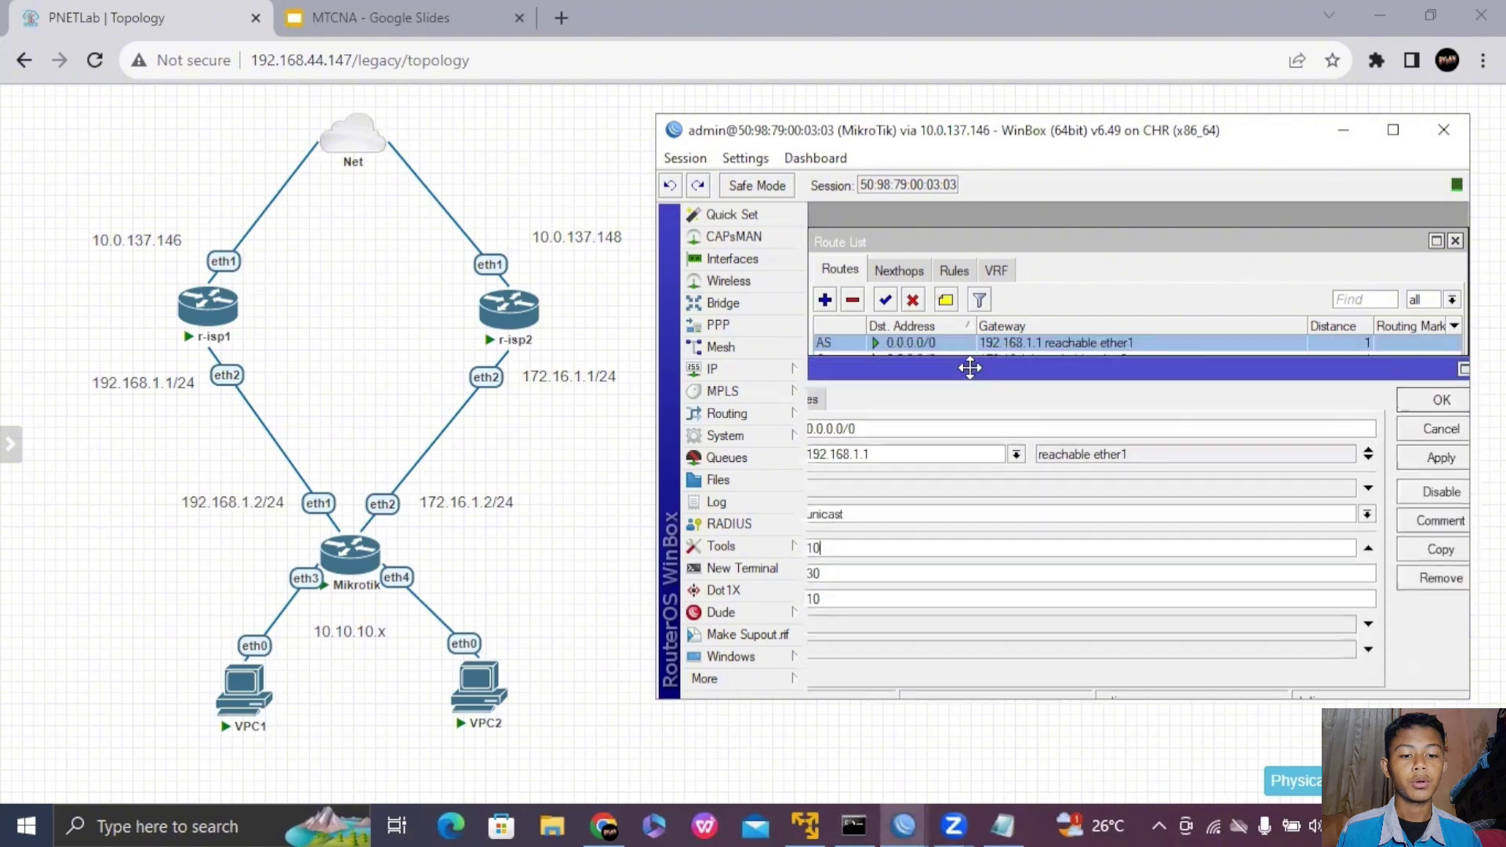
click(1440, 457)
click(1441, 400)
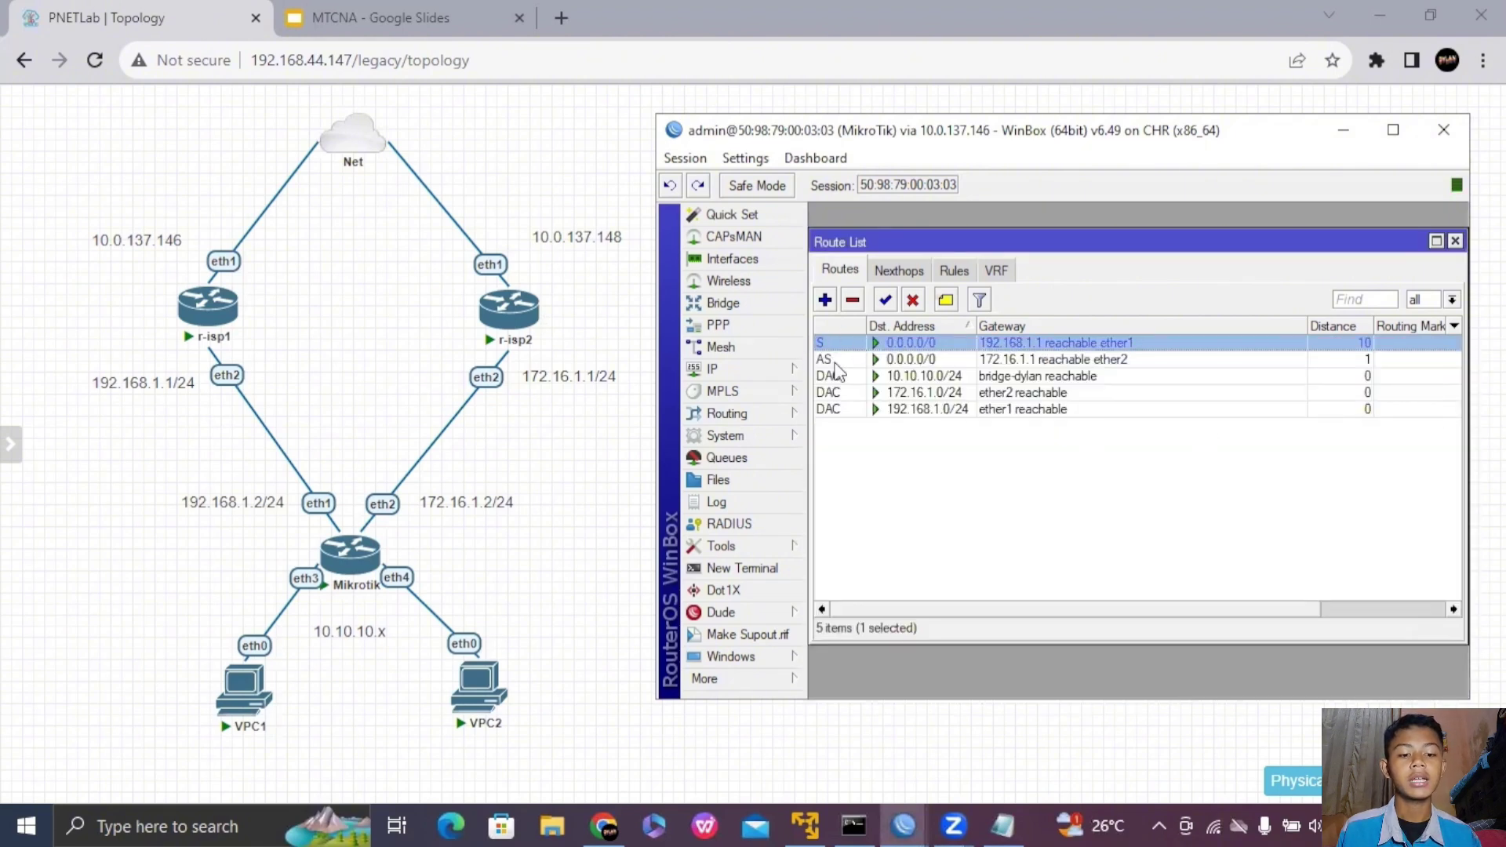
mouse_move(837, 370)
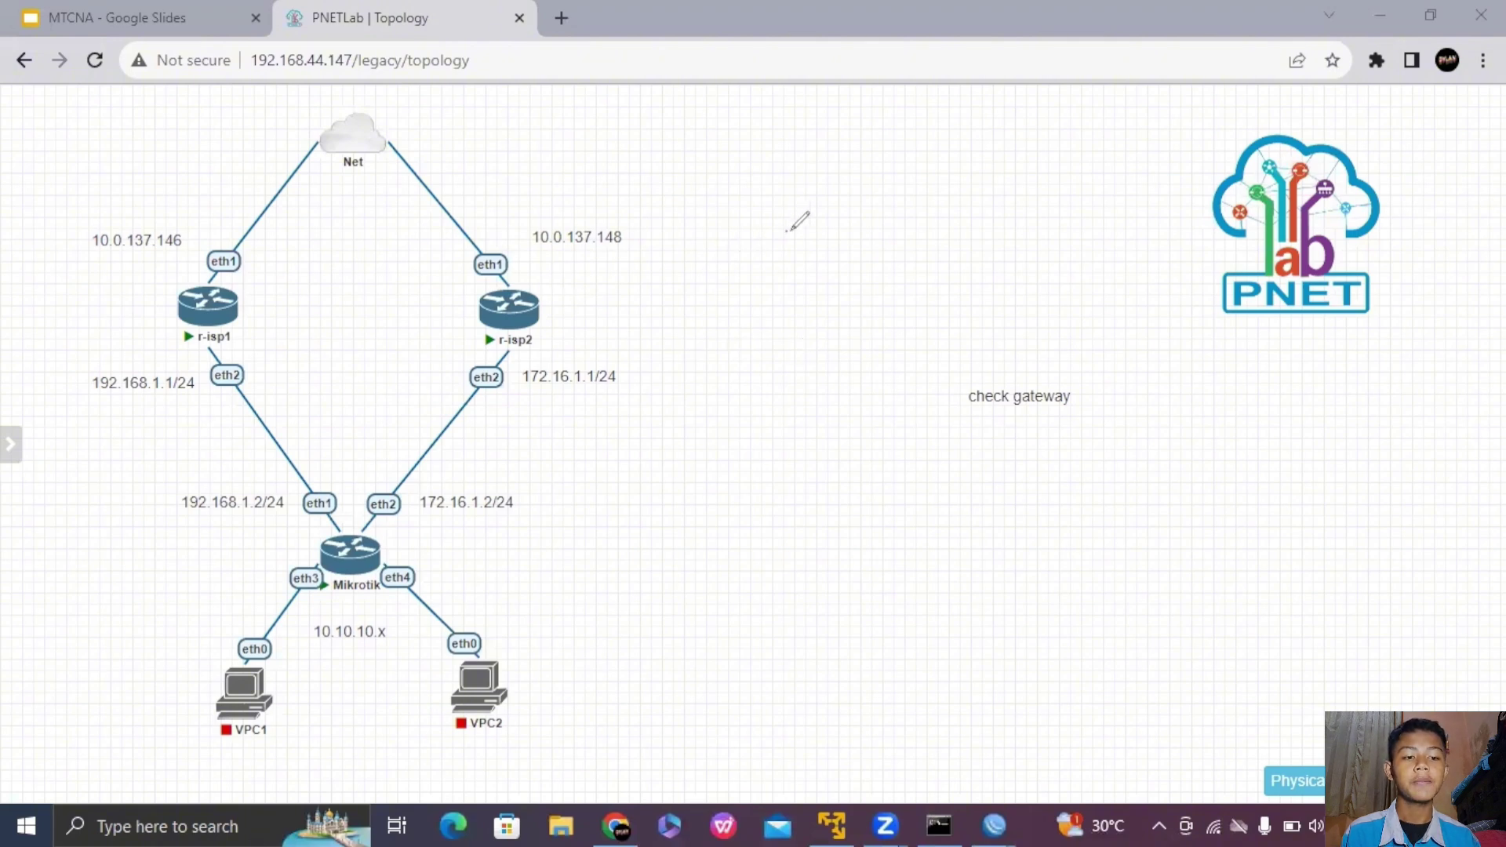
drag(970, 421, 1067, 418)
drag(1090, 368, 1102, 392)
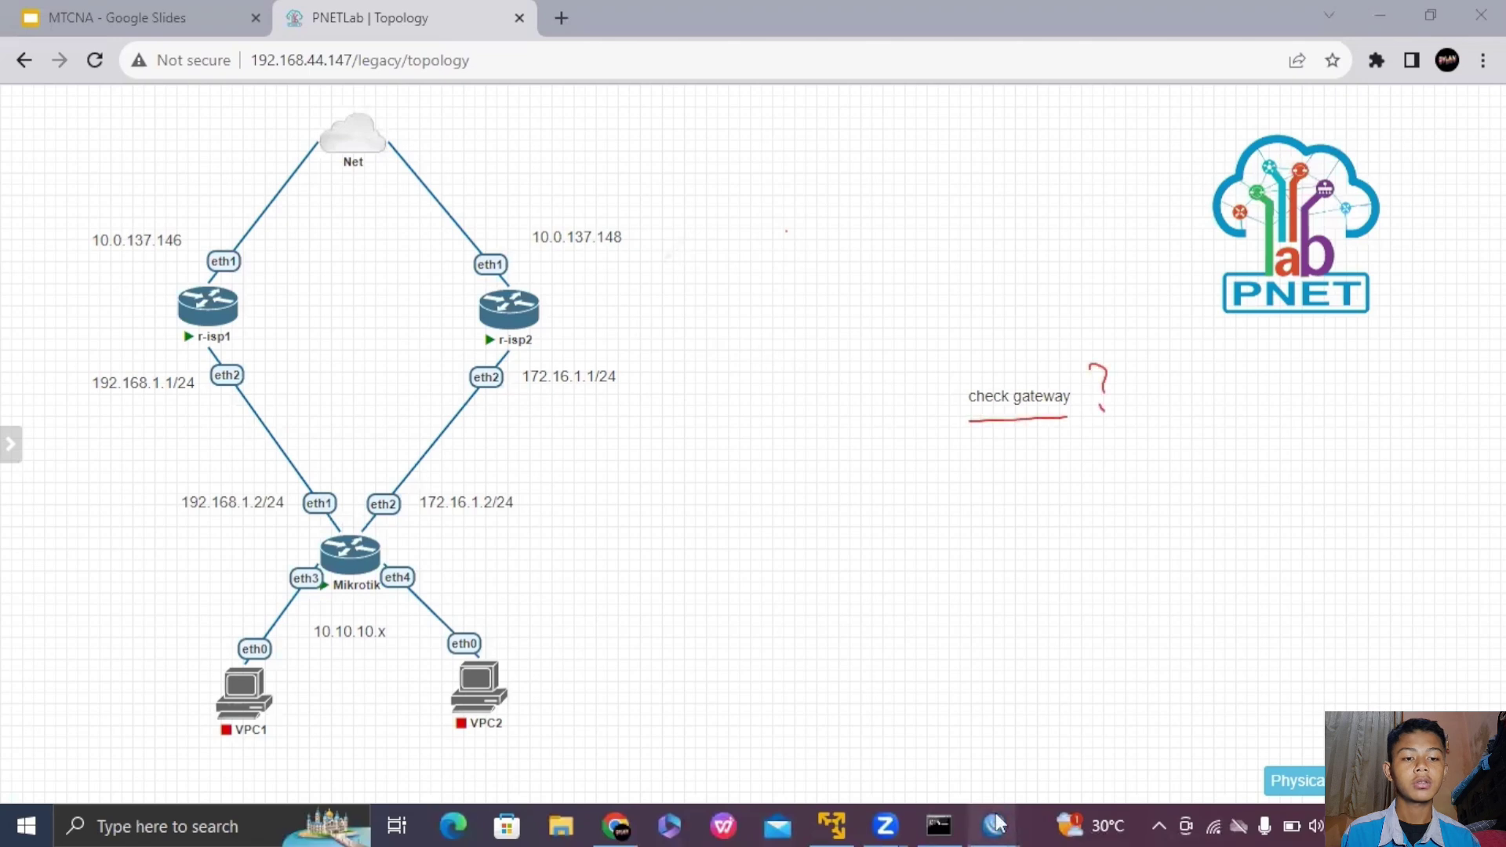
- Switch to the Mikrotik's WinBox session, review its interface list, and open its IP route list
mouse_move(994, 823)
click(1164, 742)
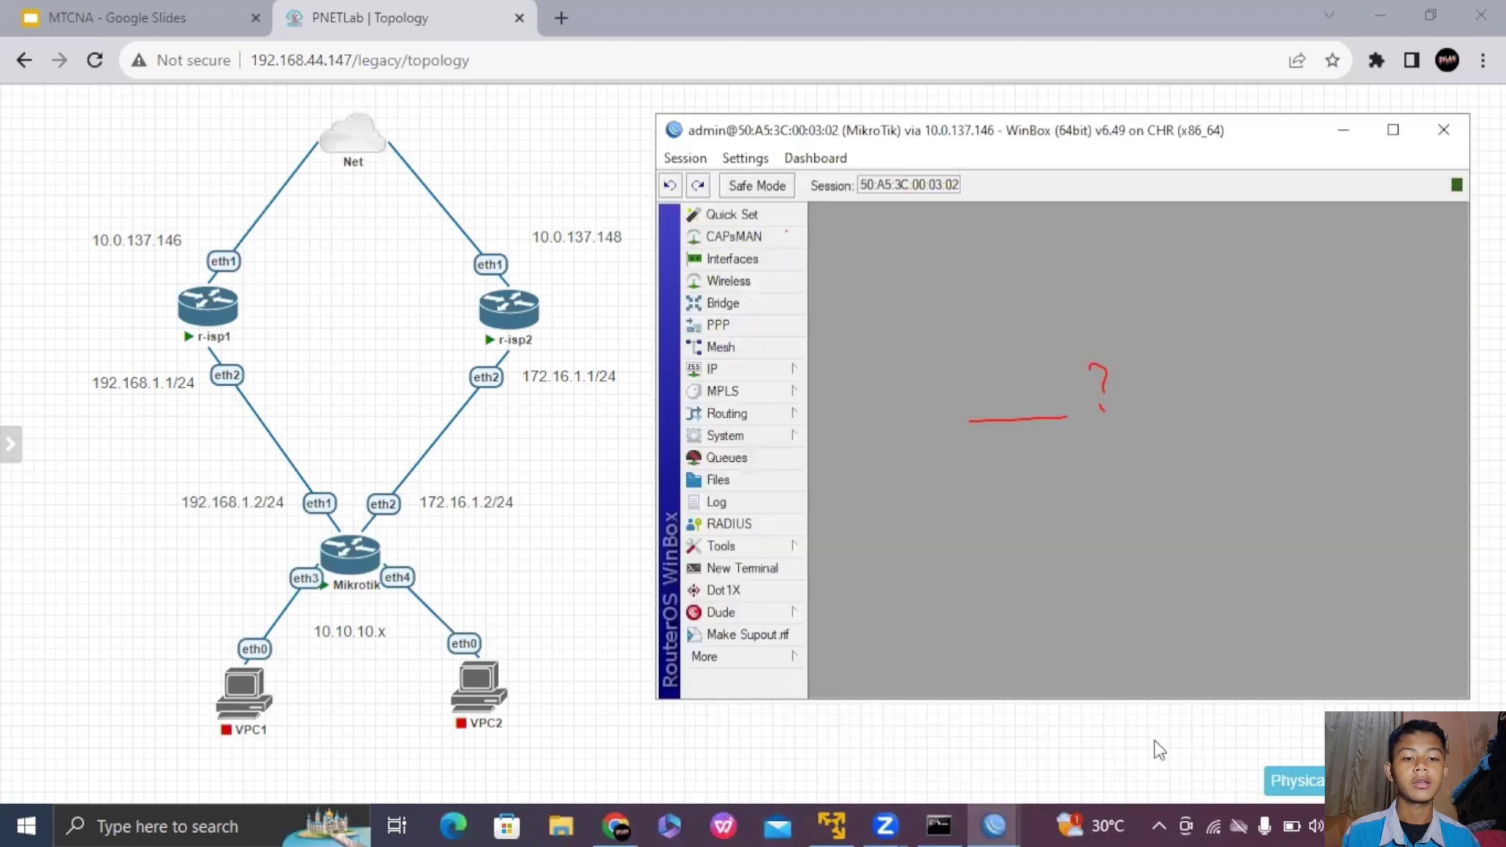
click(742, 262)
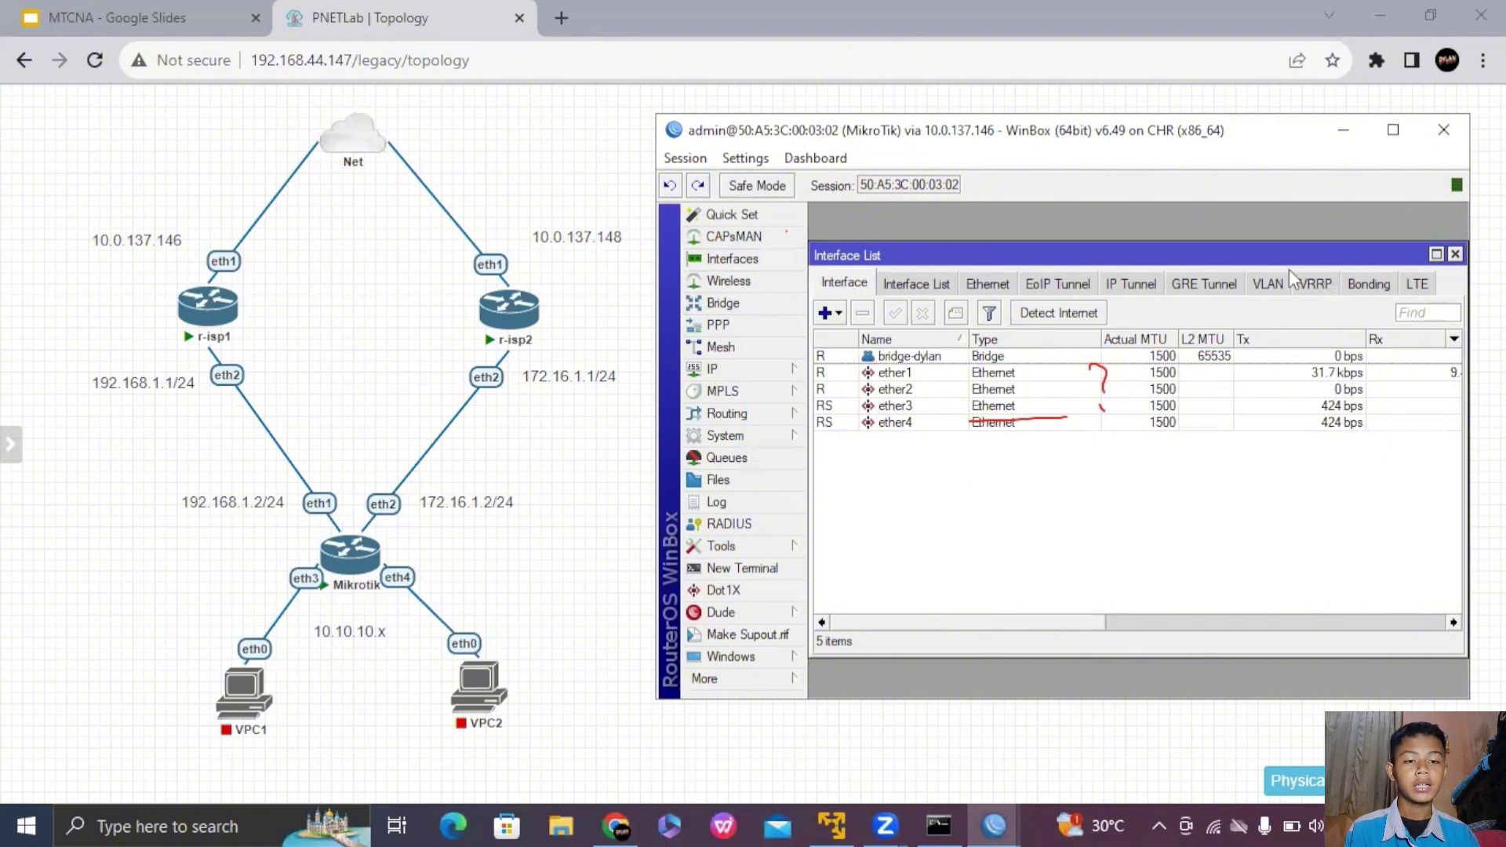
click(1455, 254)
click(715, 366)
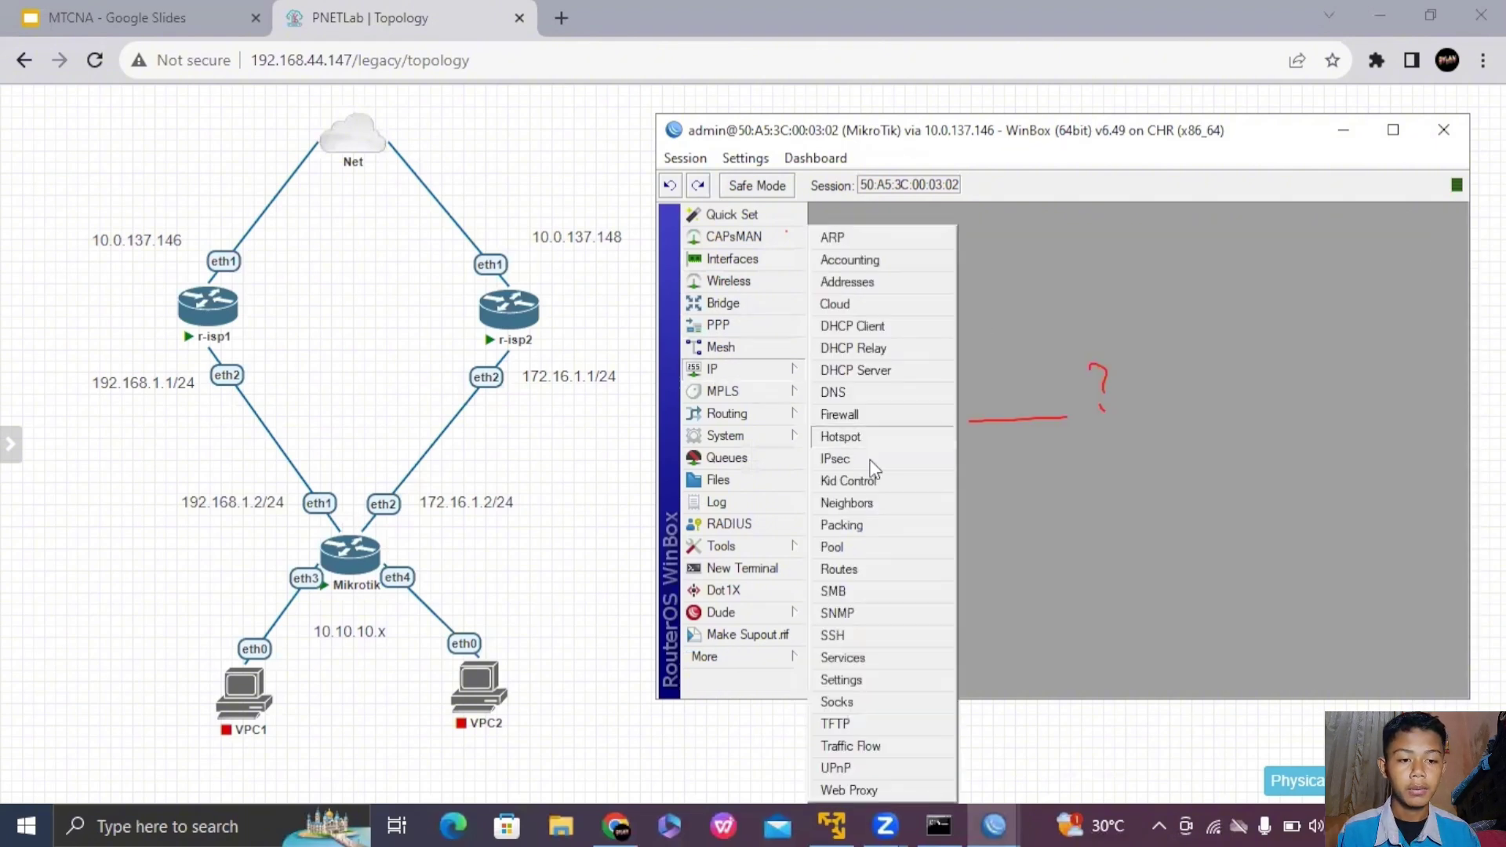
click(874, 572)
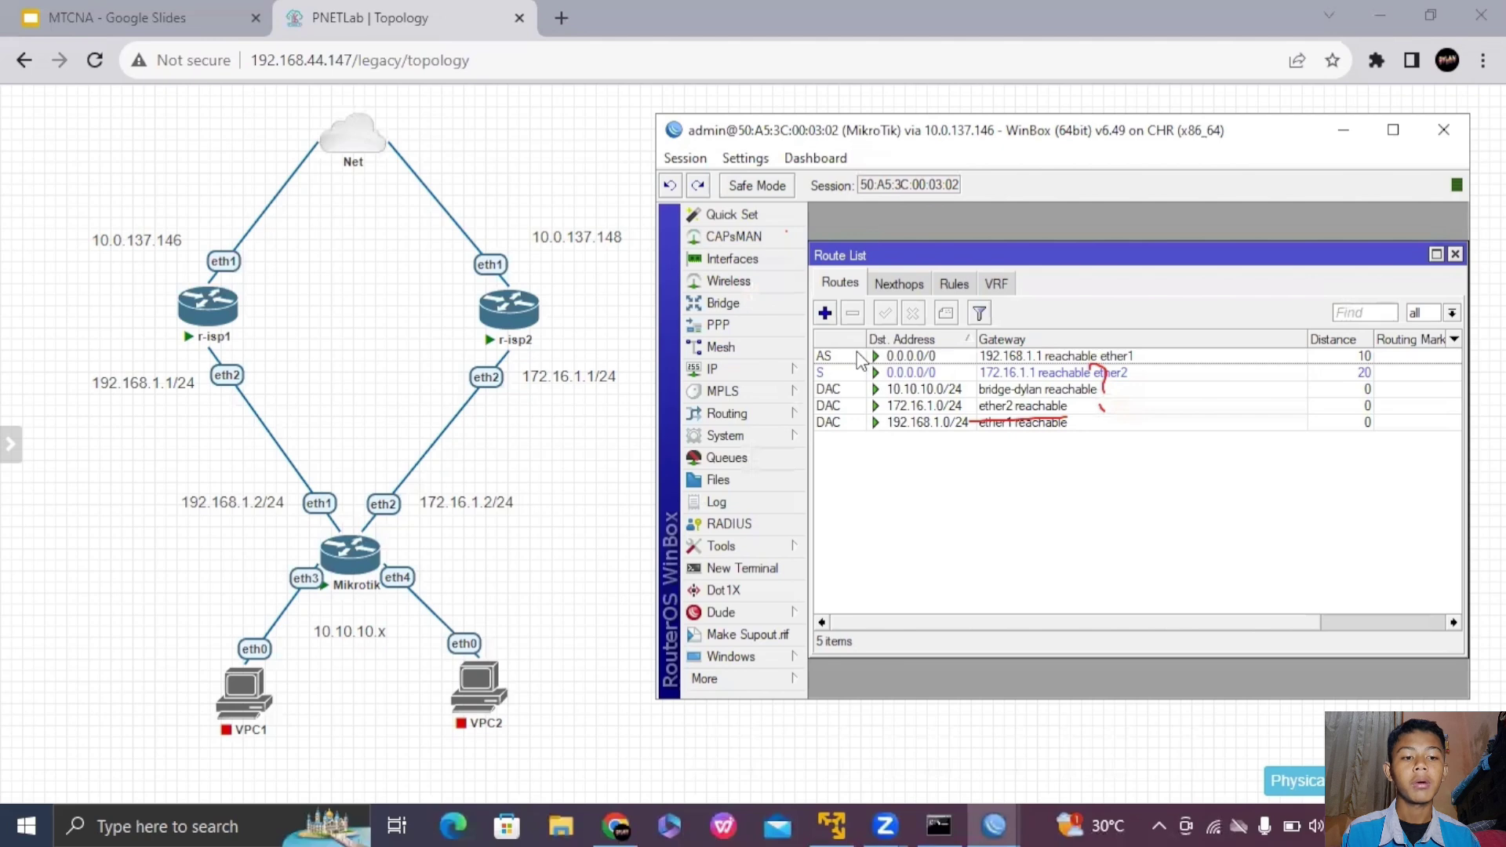
mouse_move(860, 360)
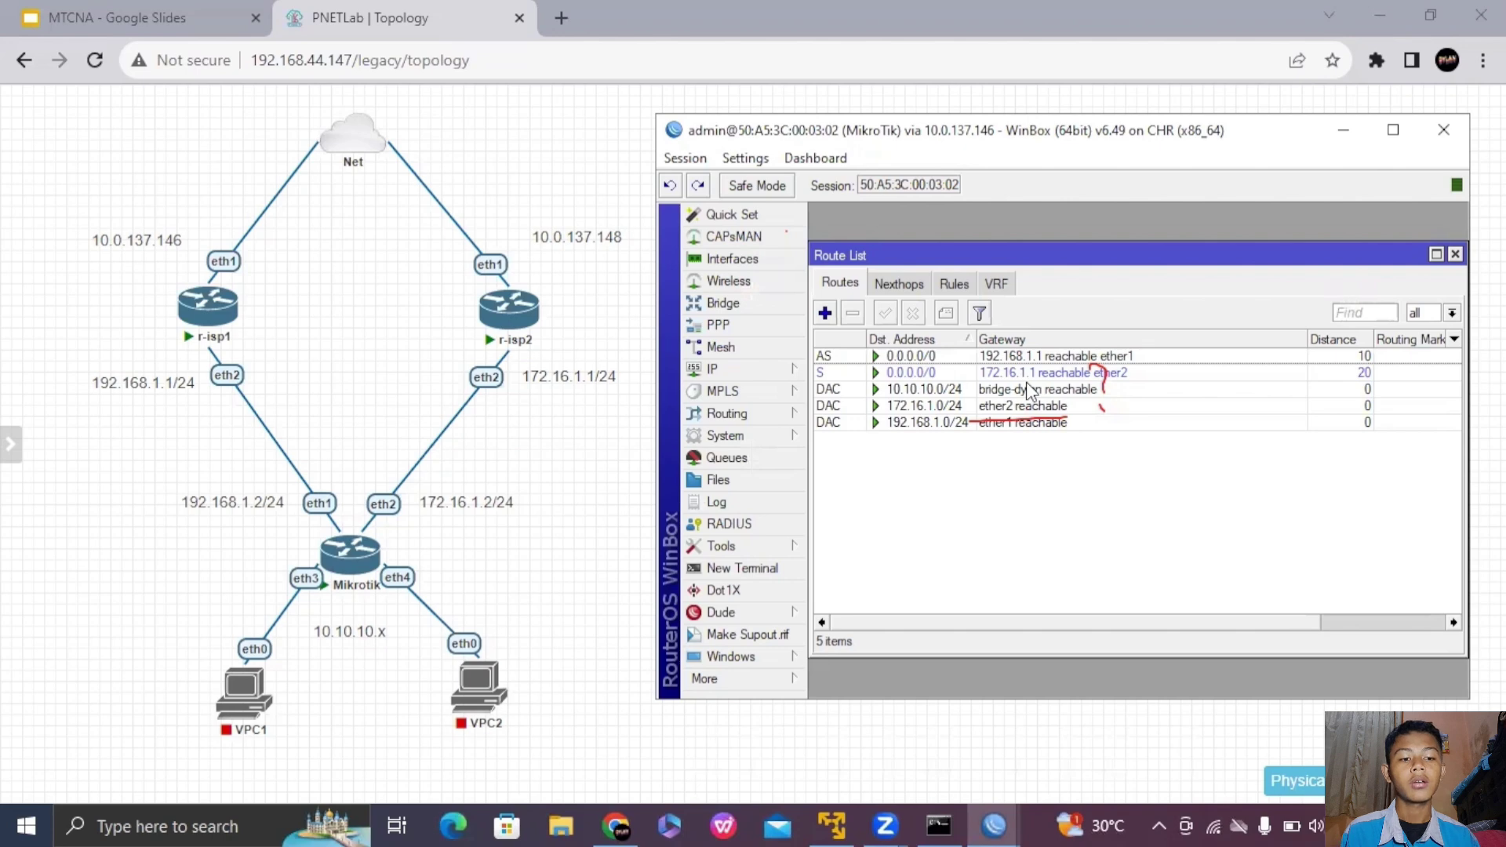
click(1343, 130)
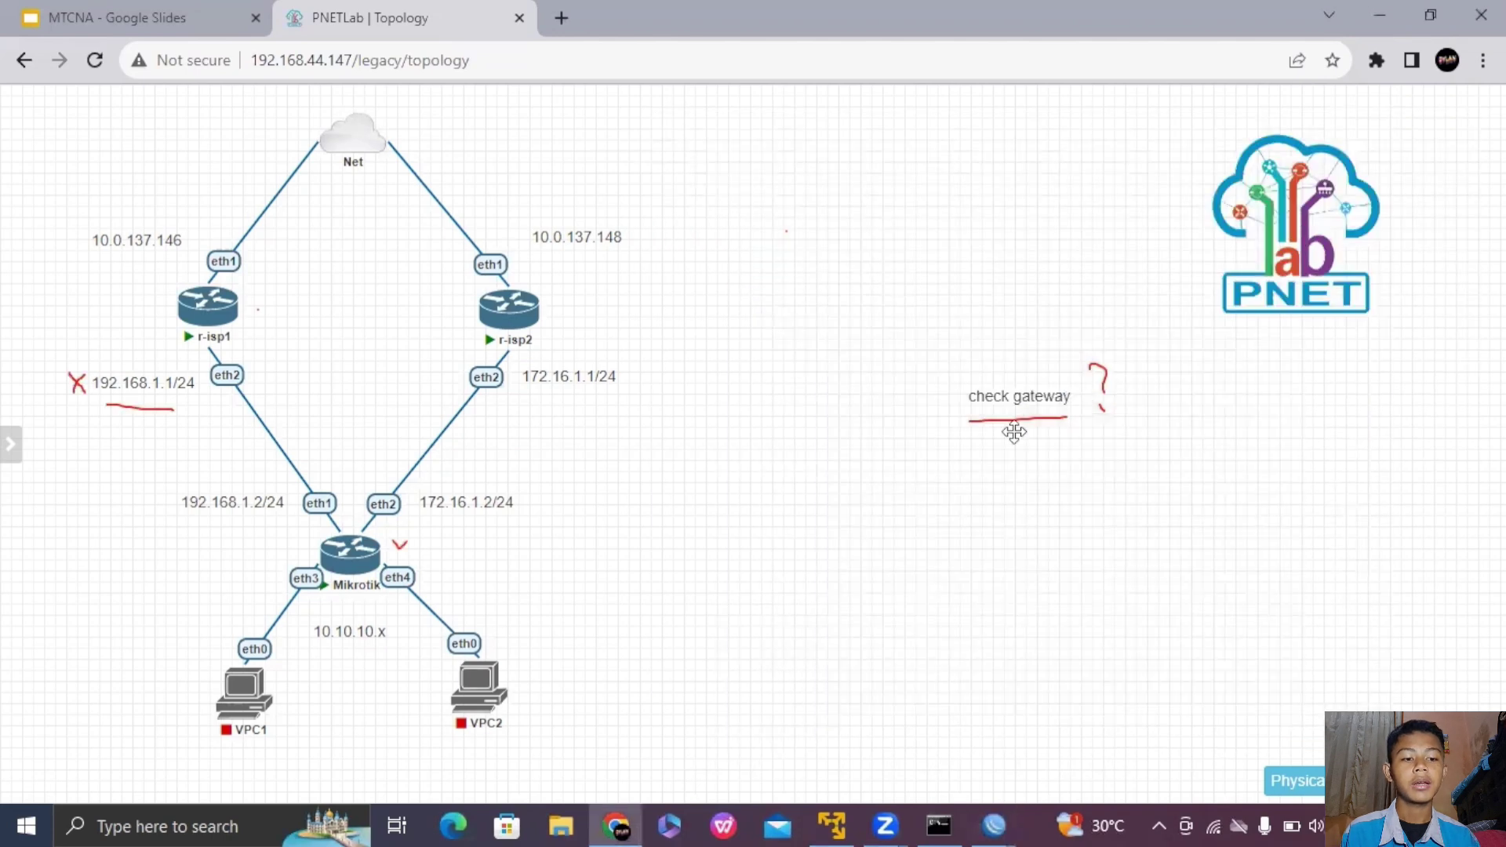
click(993, 825)
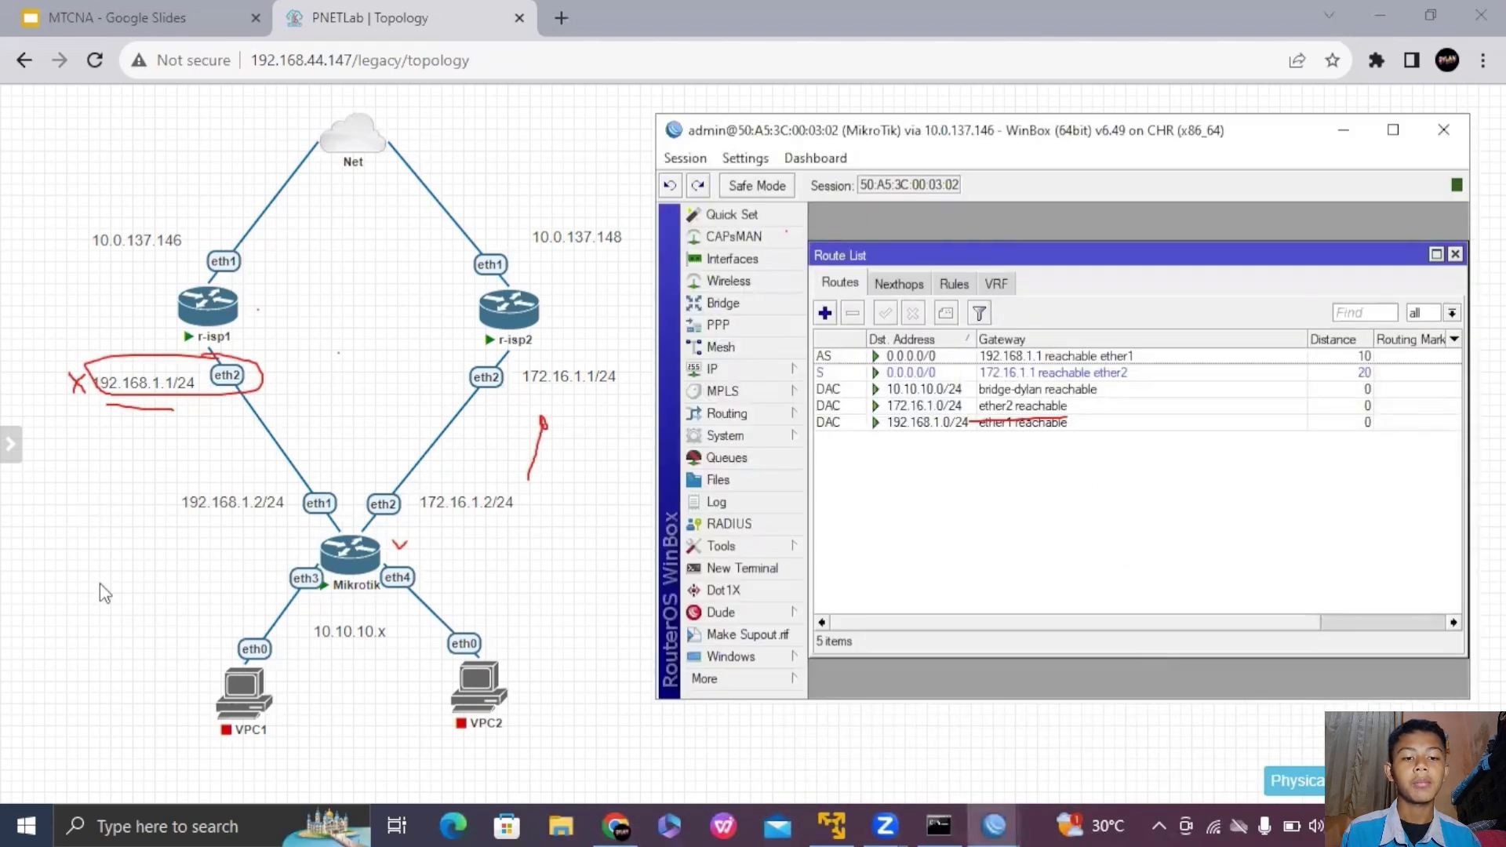
key(Escape)
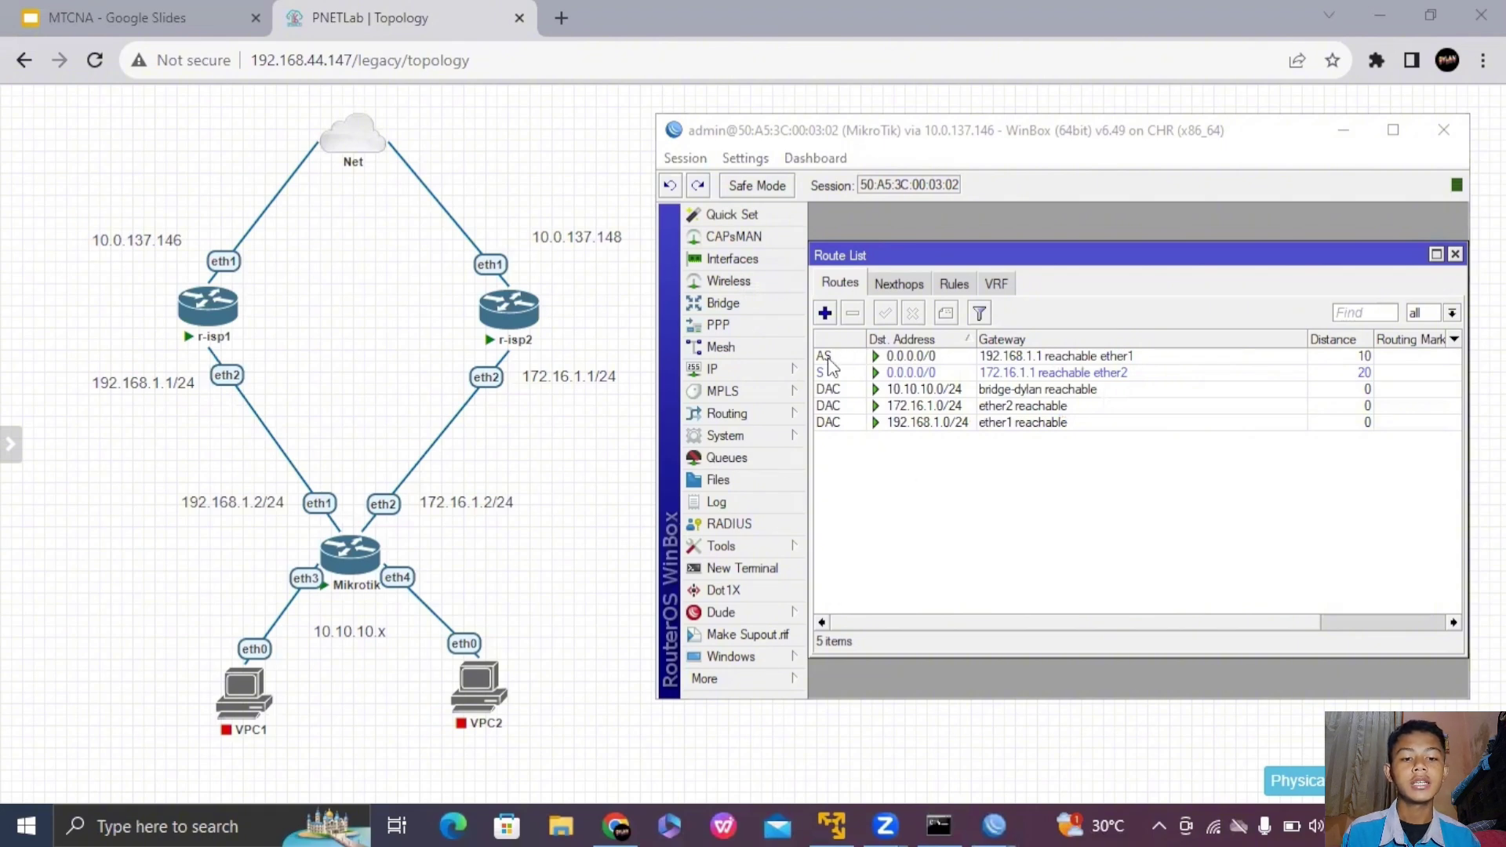
- Set Check Gateway to ping on the default route through 192.168.1.1 and save the route
double_click(1031, 357)
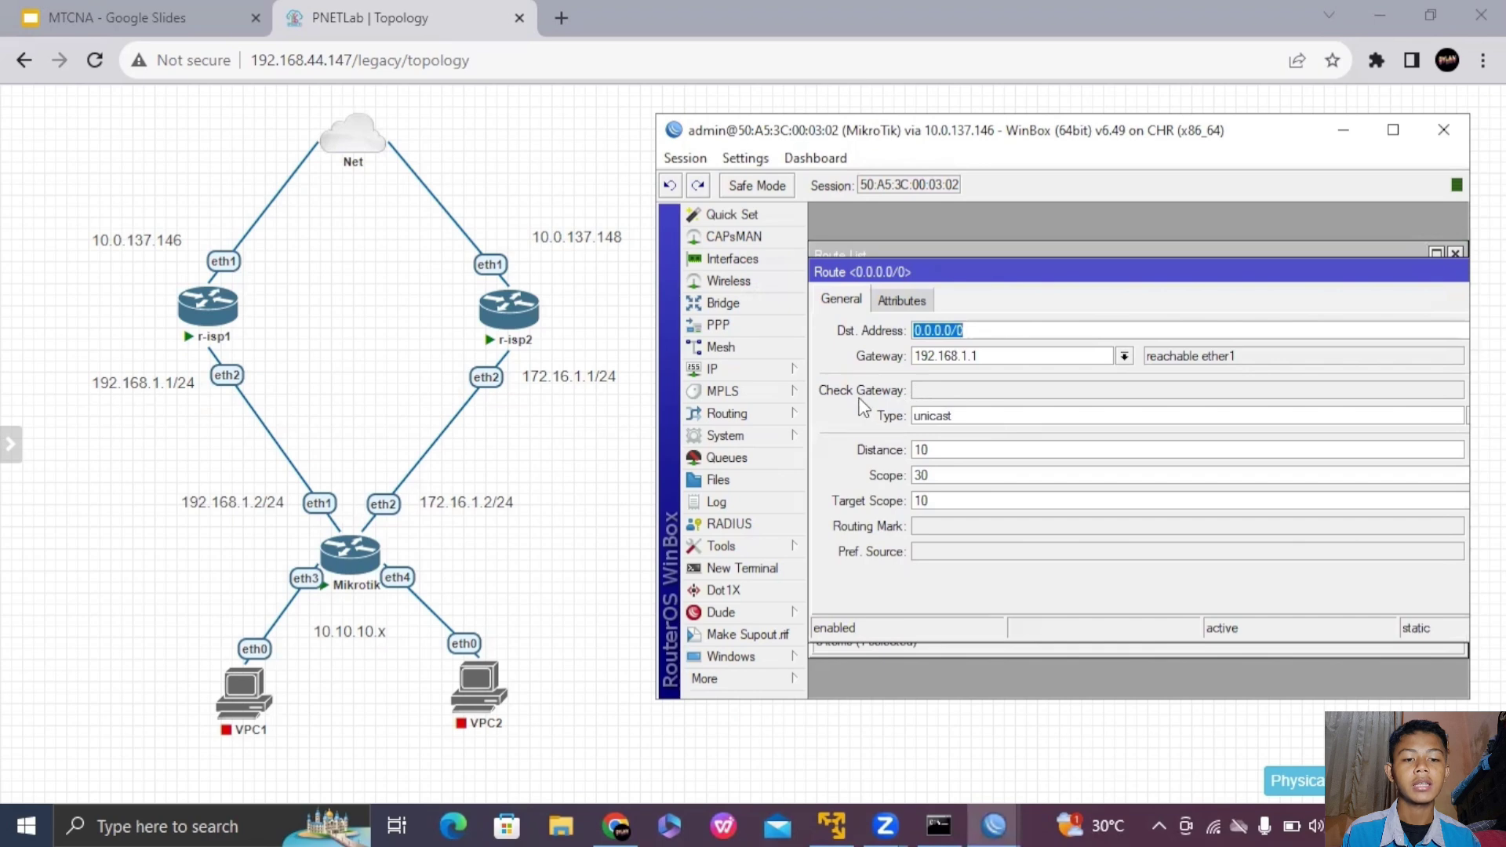
click(972, 392)
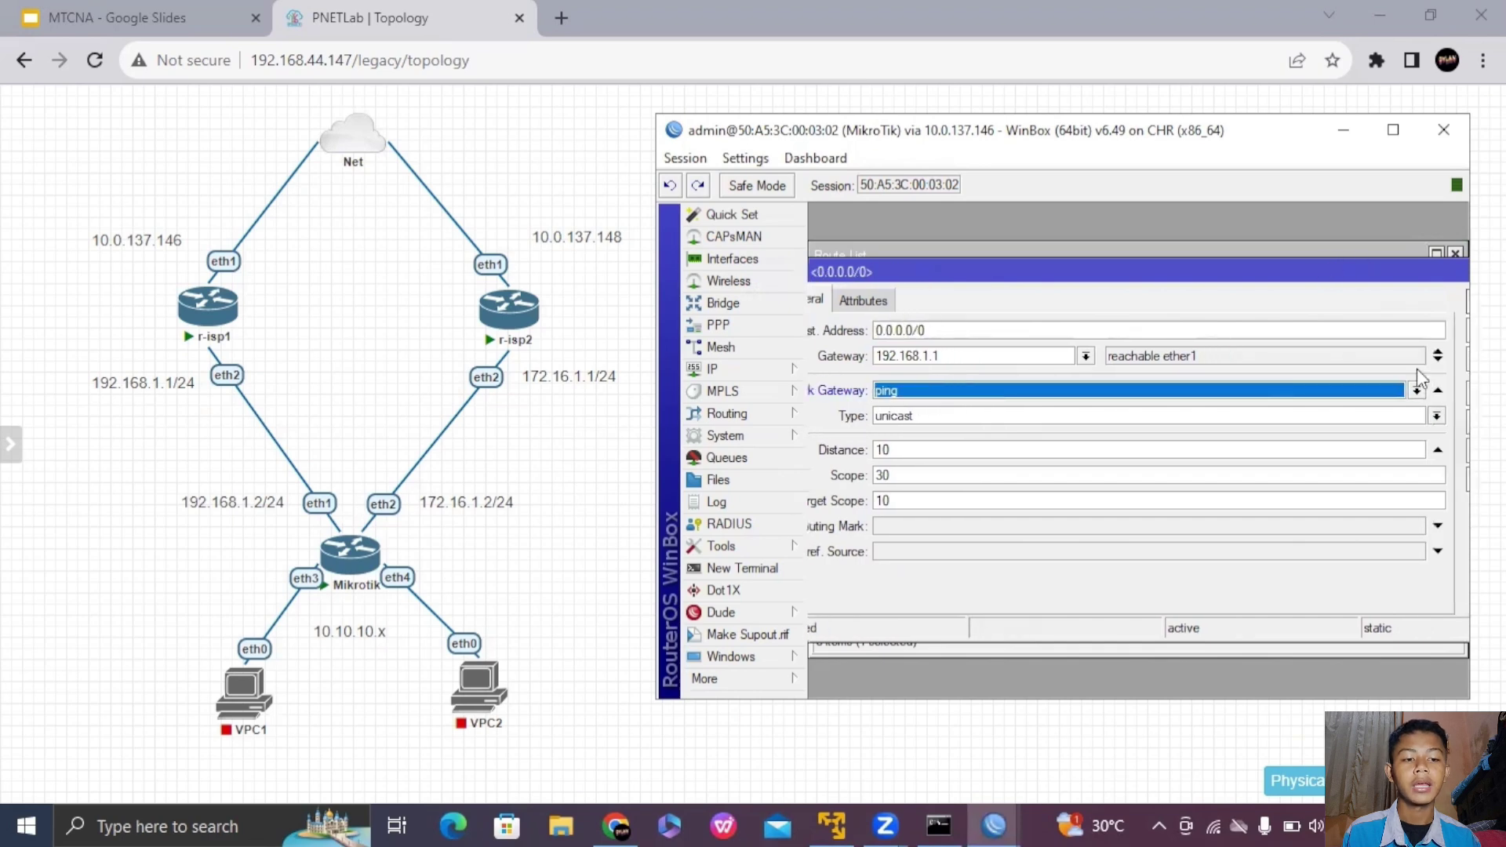
click(1417, 390)
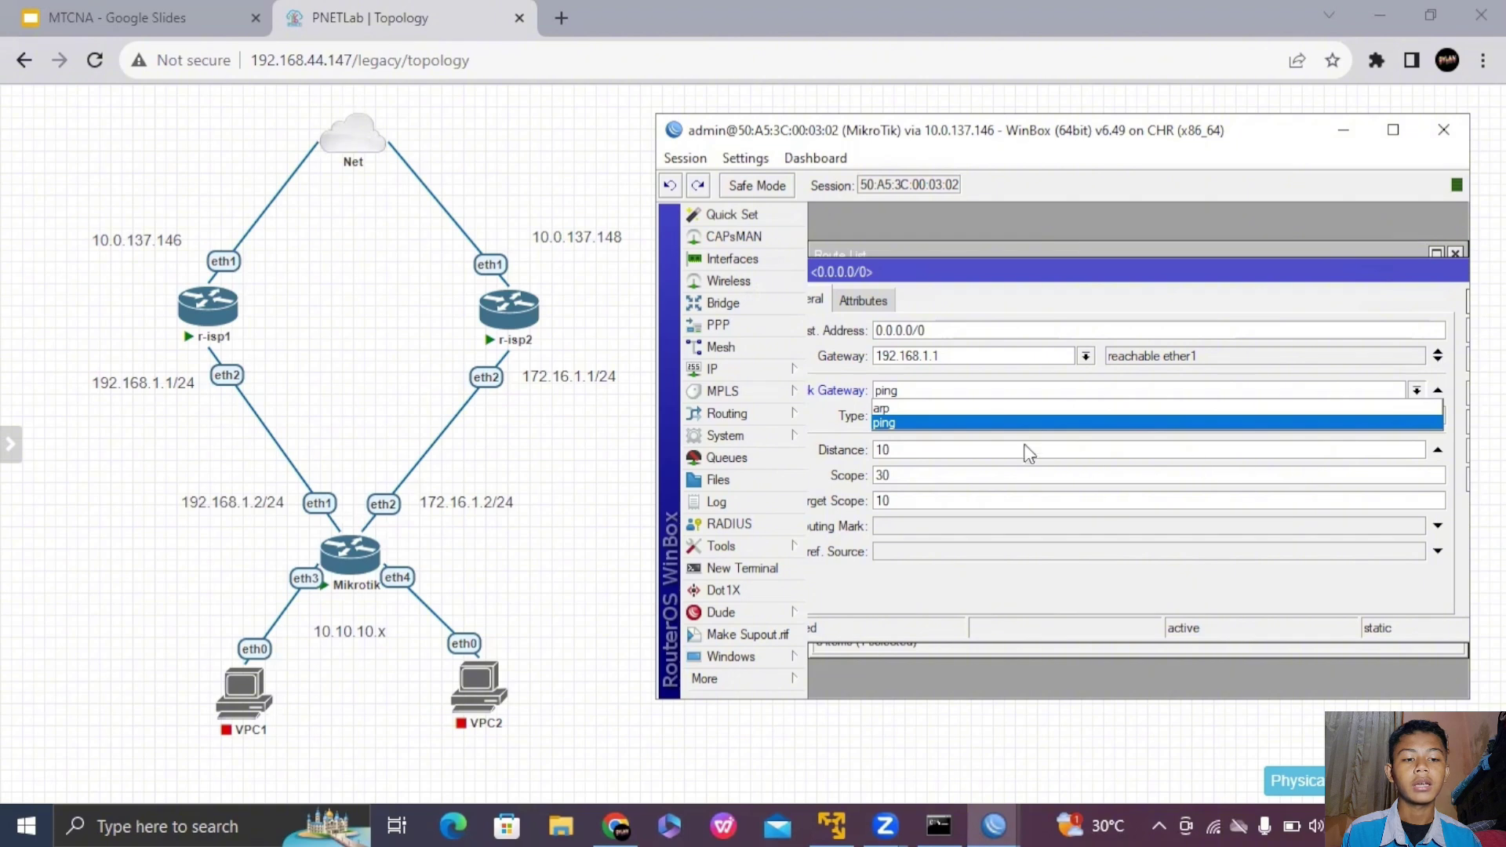
mouse_move(343, 544)
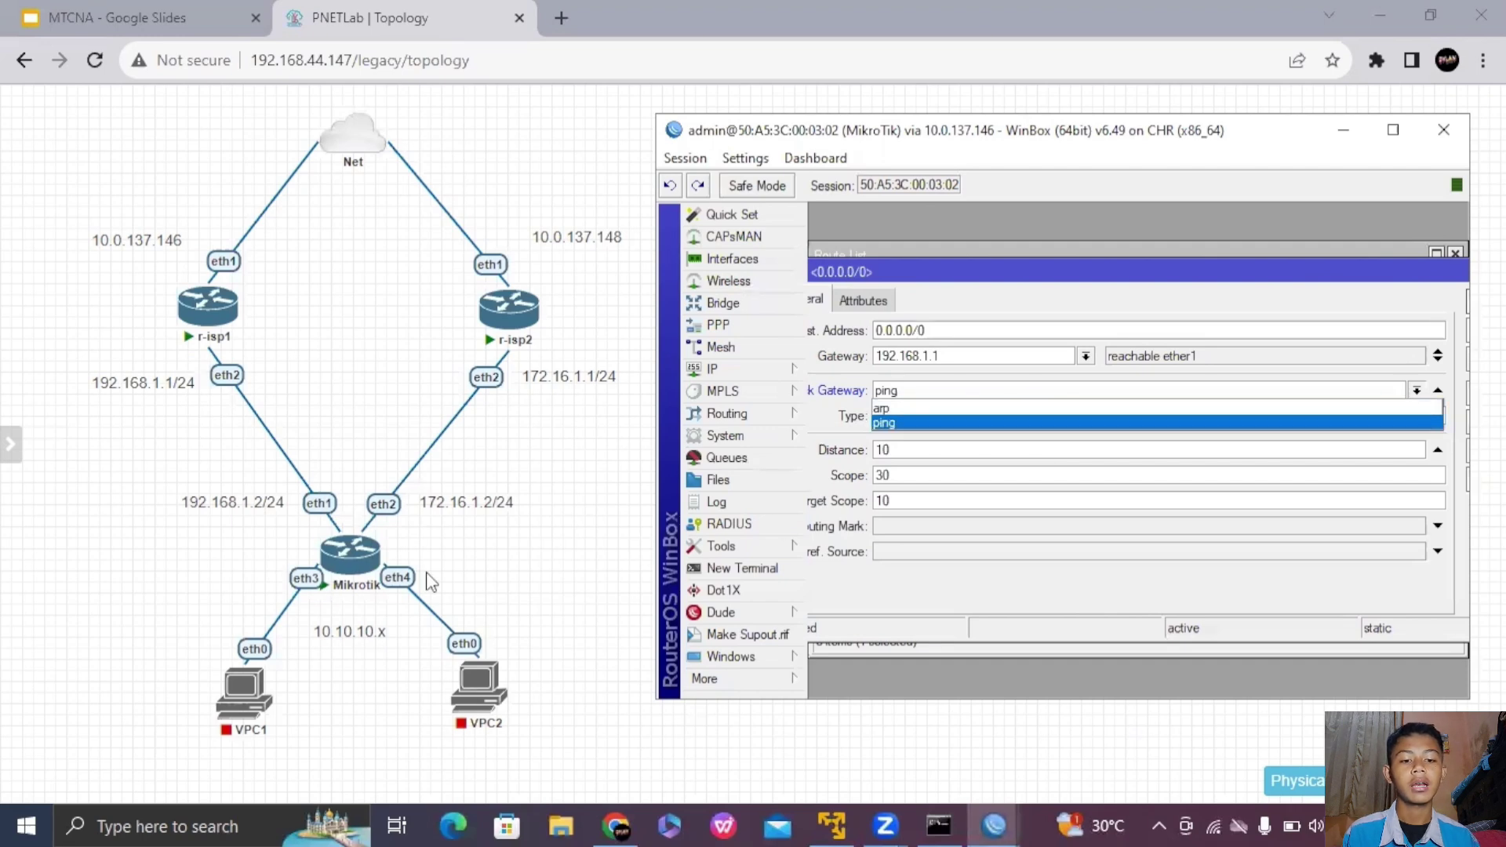
click(1123, 423)
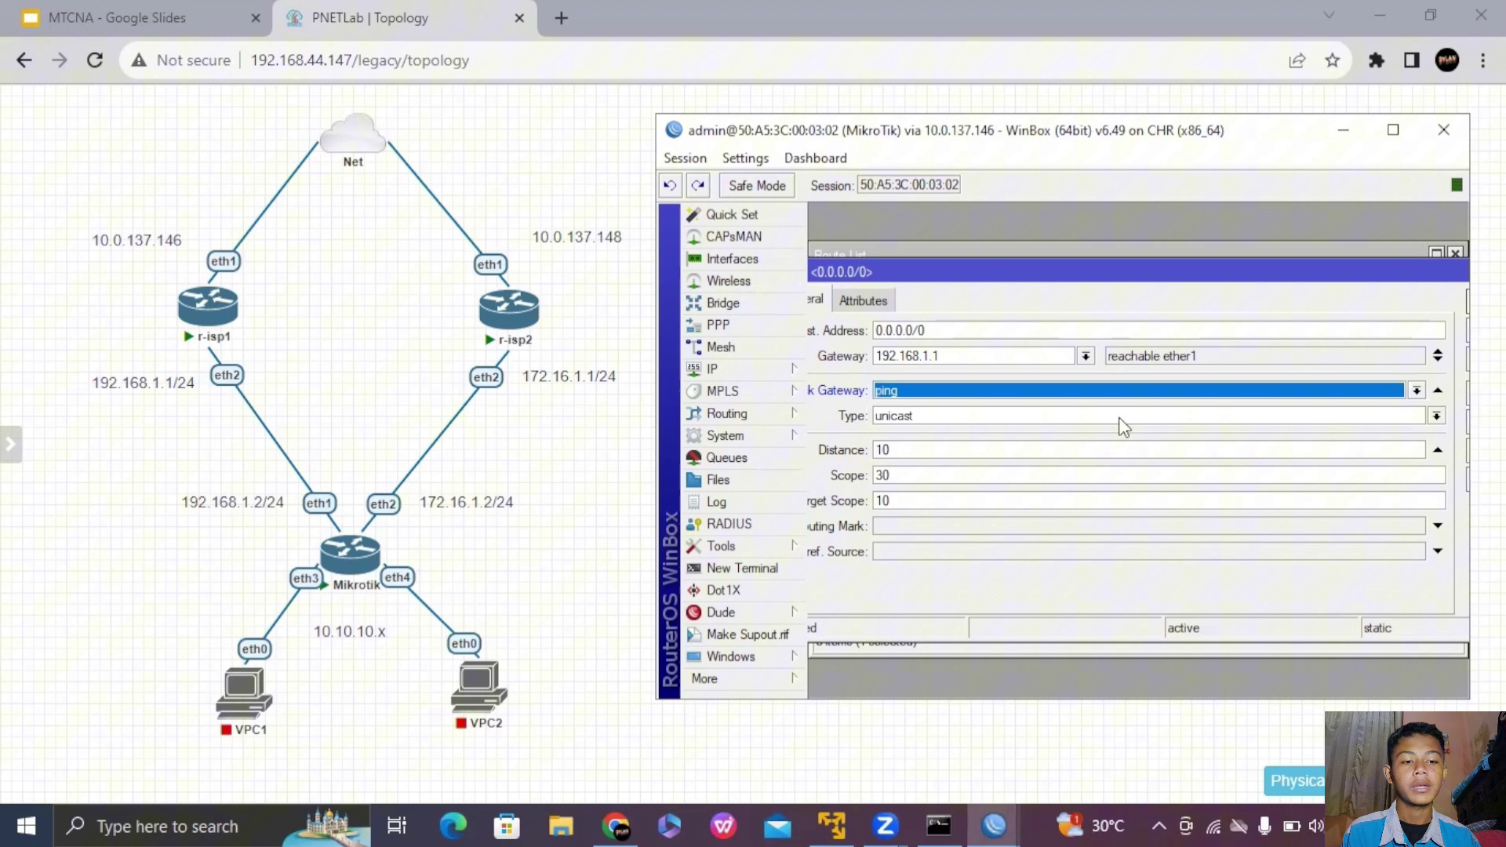
double_click(1311, 276)
click(1314, 375)
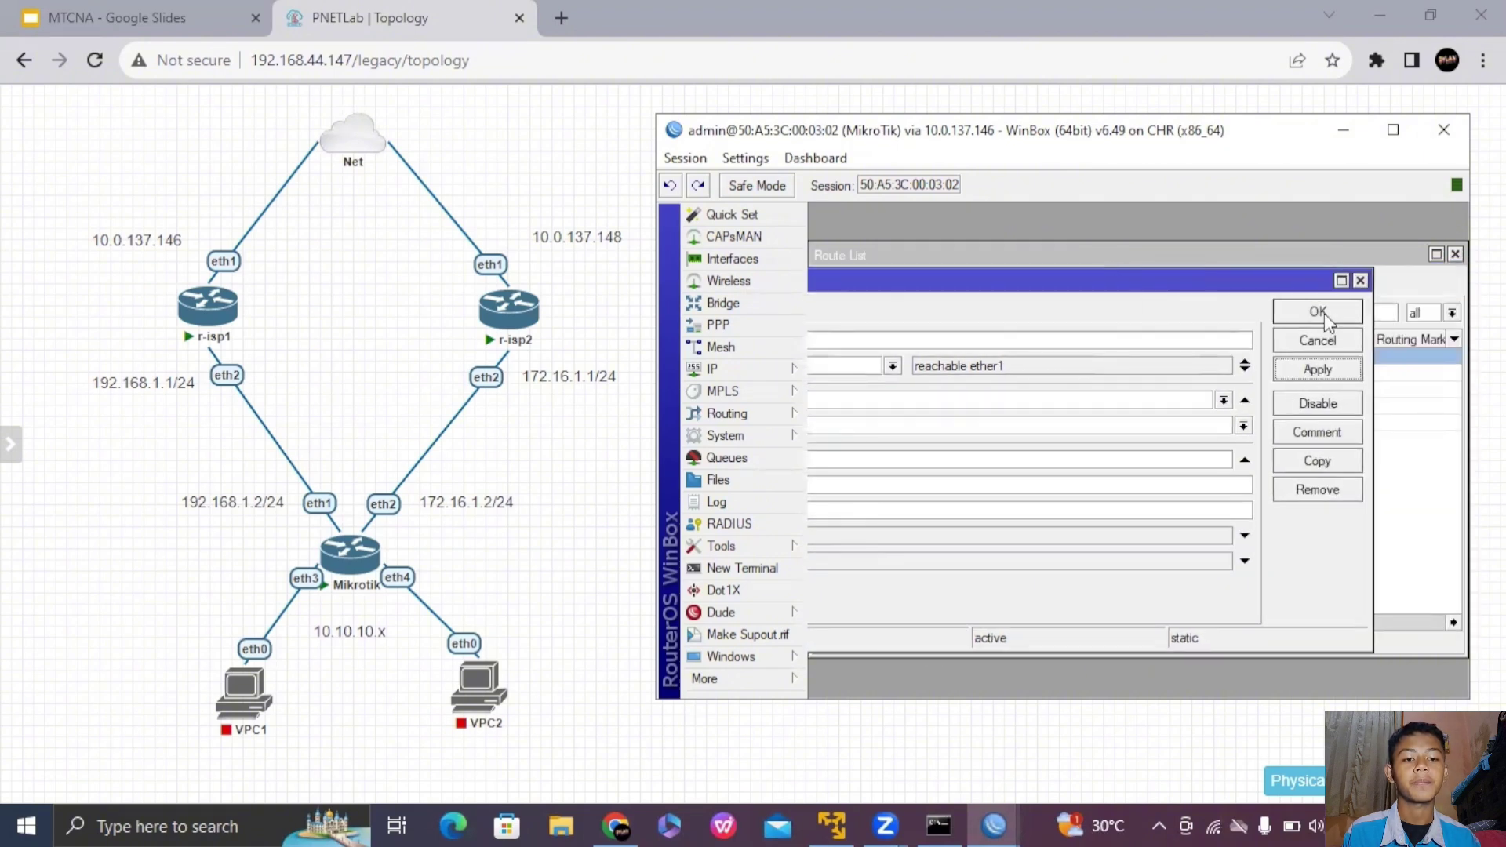
click(1324, 314)
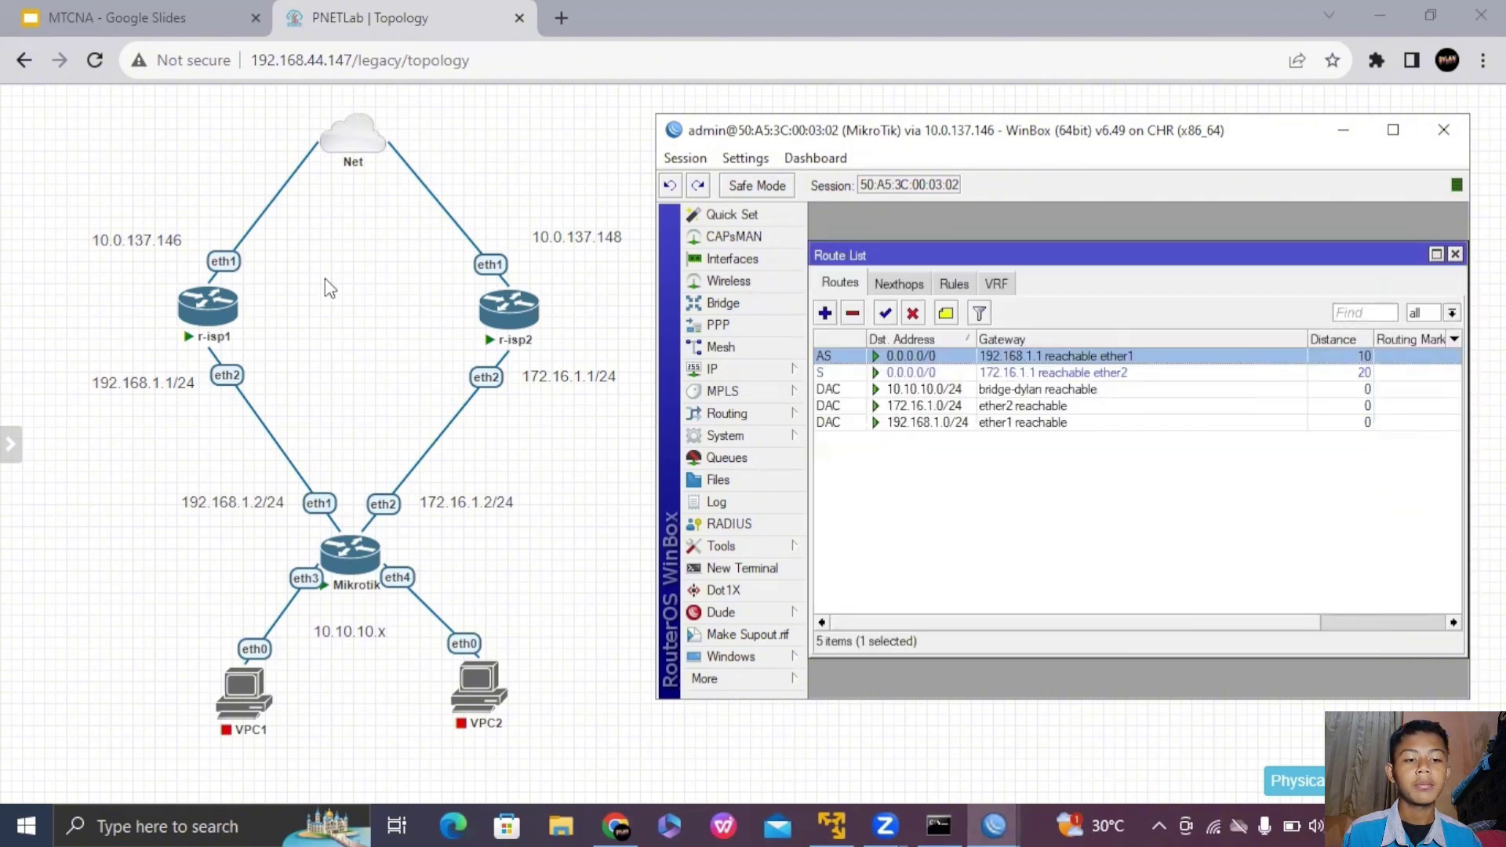
- Switch to the r-isp1 WinBox session and disable its 192.168.1.1/24 address on ether2
mouse_move(214, 313)
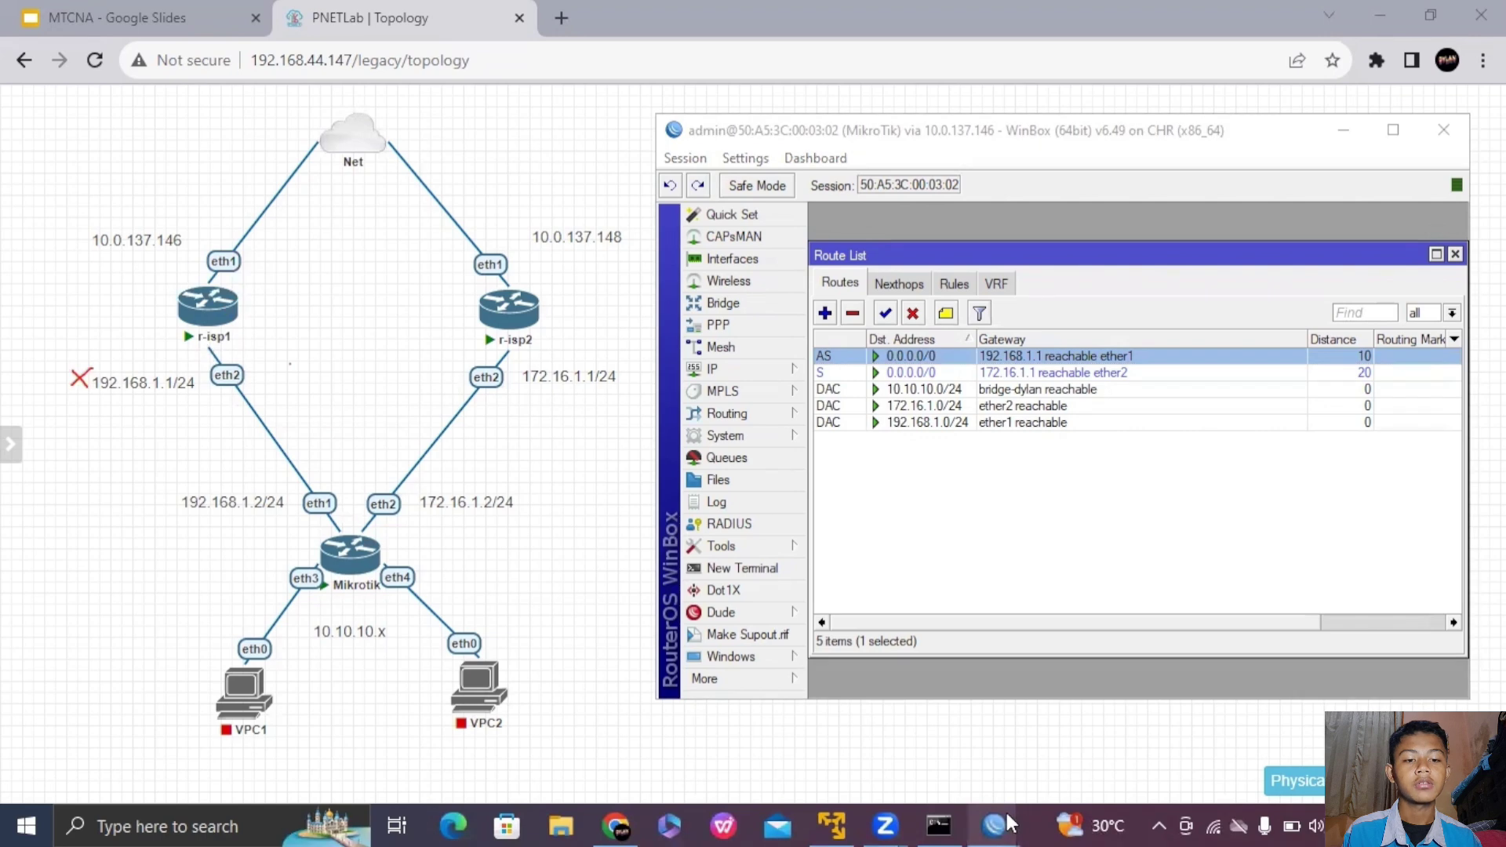
mouse_move(1004, 813)
click(797, 722)
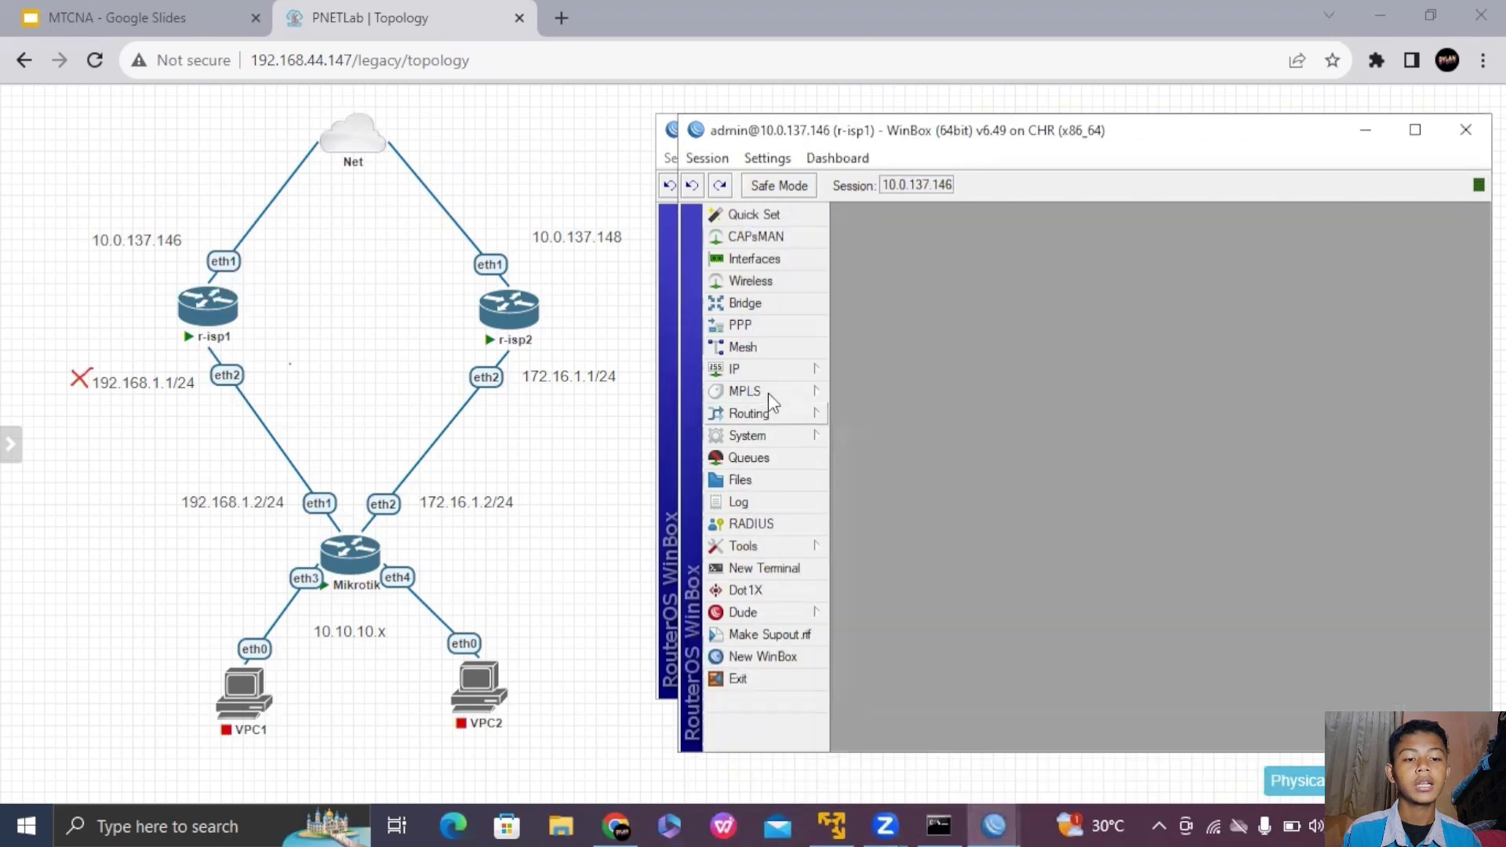
click(766, 367)
click(873, 283)
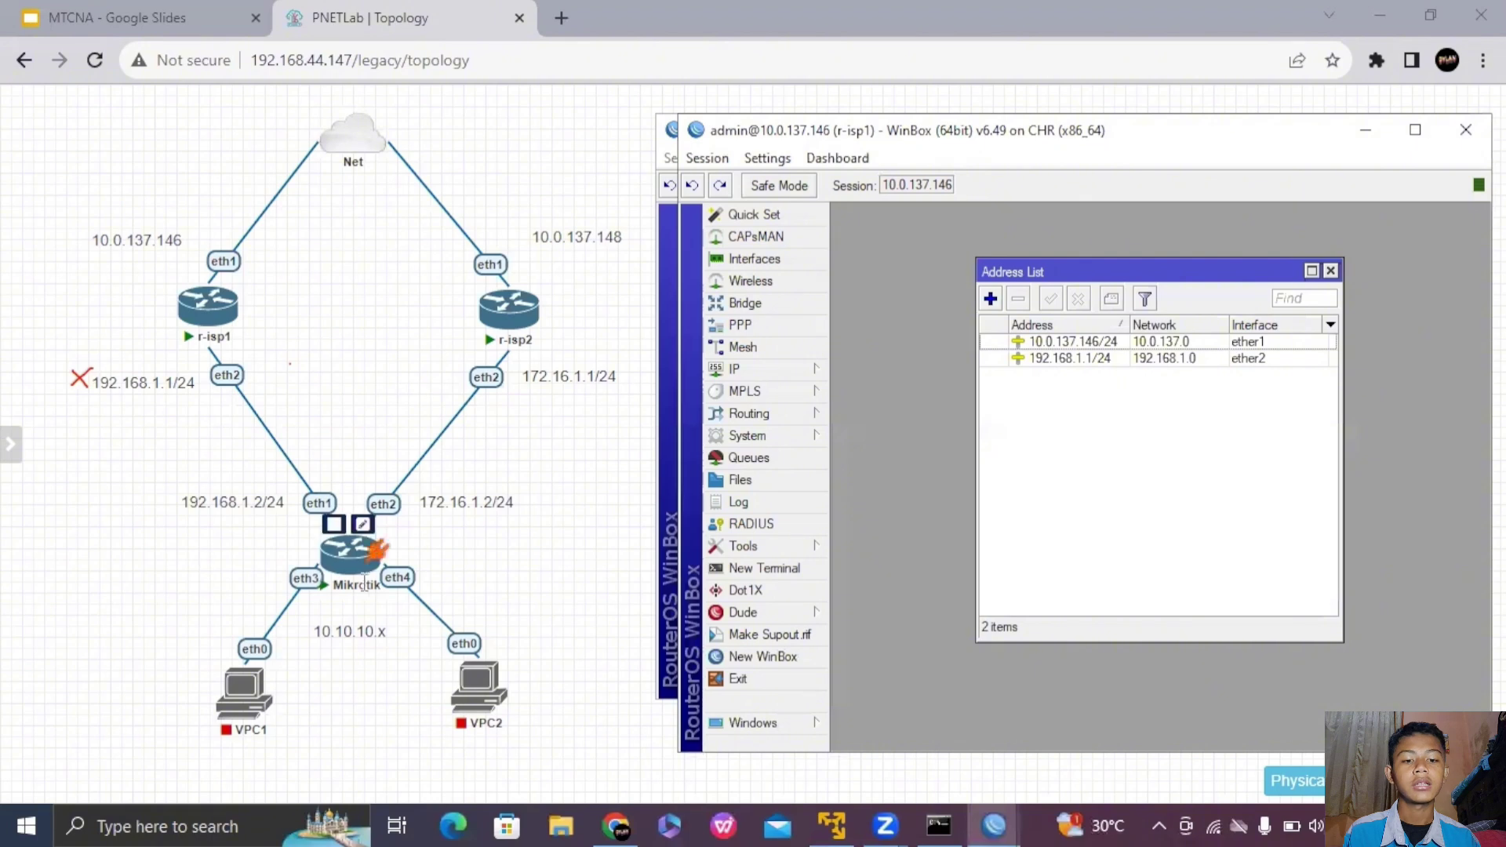
click(1095, 358)
click(1078, 299)
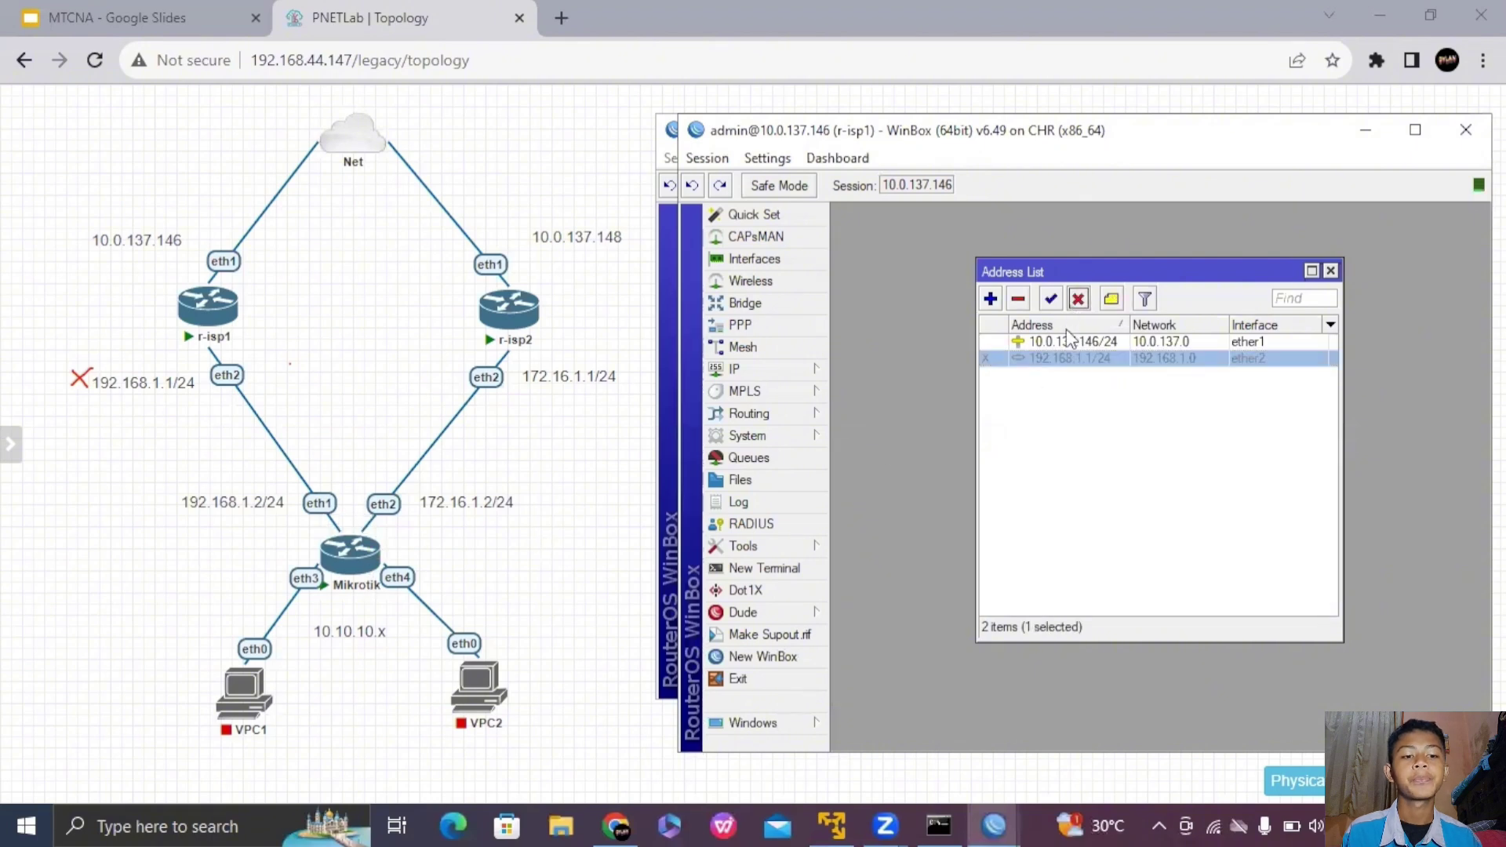
- Return to the Mikrotik's WinBox session and reopen its IP route list to examine which default route is active
click(1369, 132)
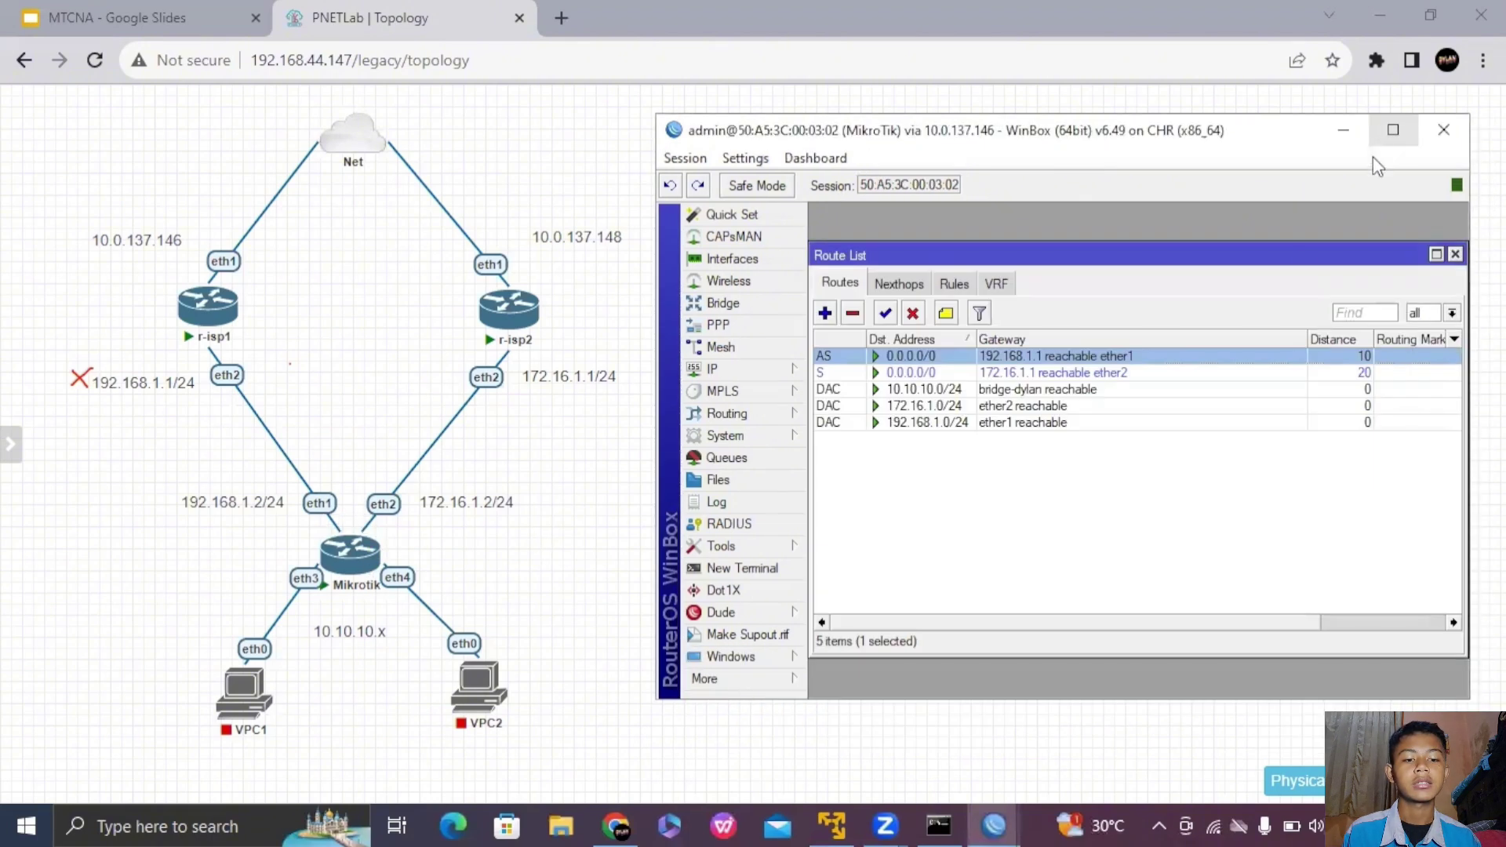
click(1457, 254)
mouse_move(347, 569)
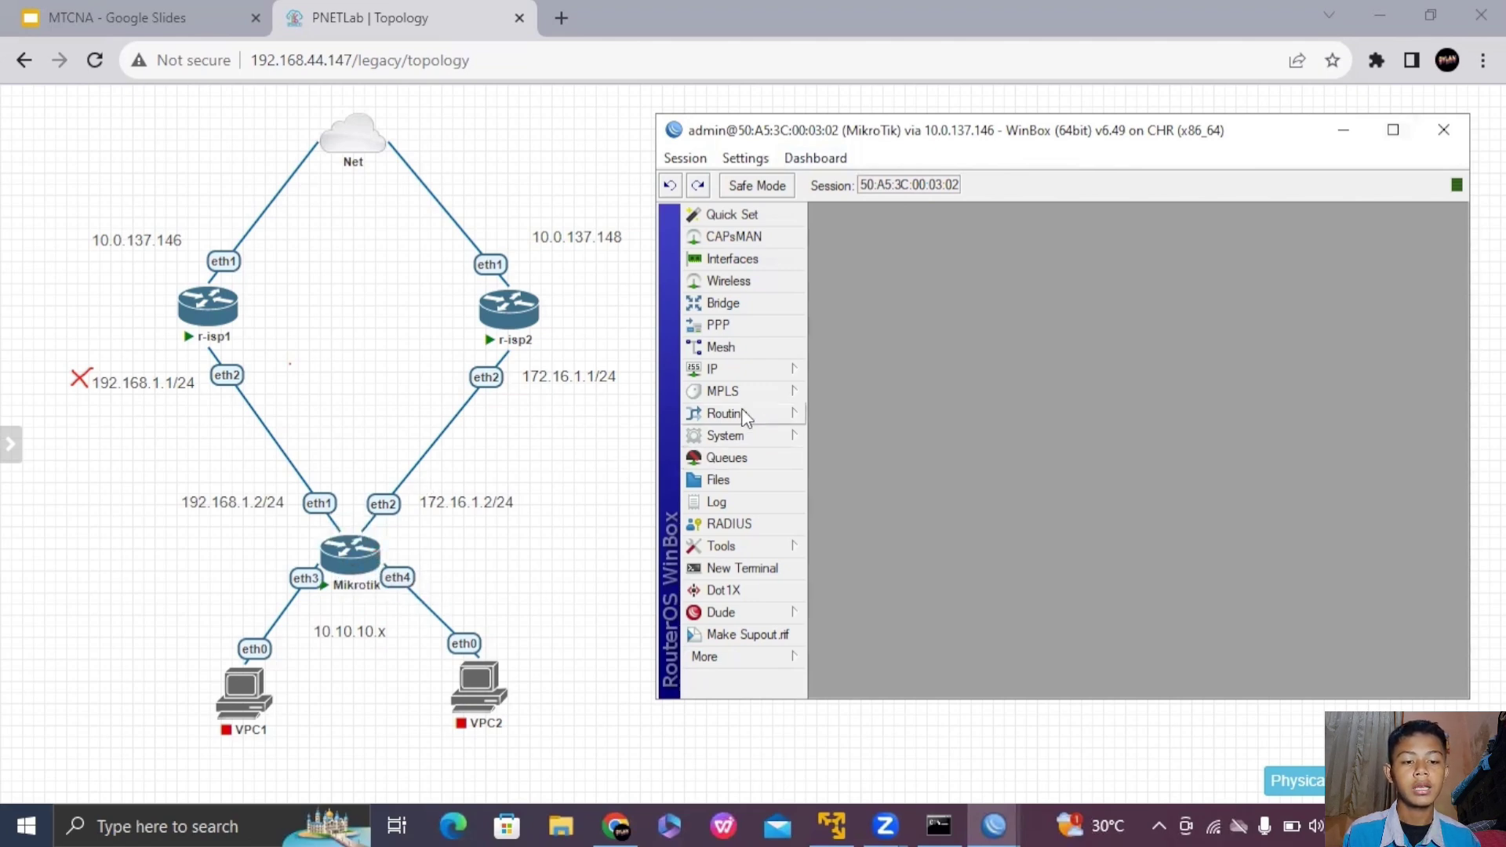
click(778, 375)
click(854, 572)
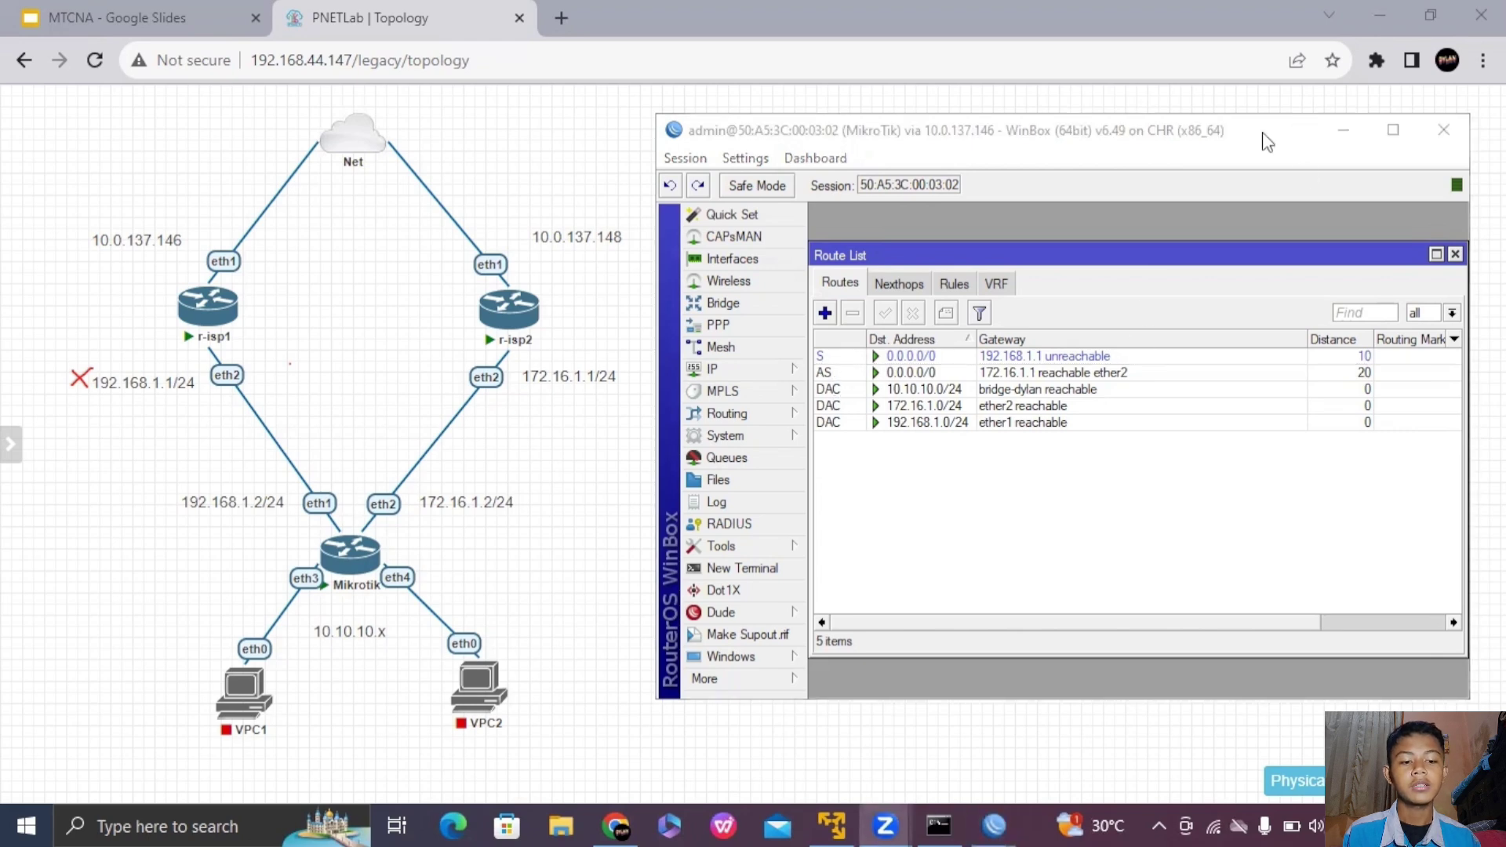
drag(970, 372, 812, 384)
mouse_move(976, 371)
mouse_down()
mouse_move(1139, 367)
mouse_move(933, 392)
mouse_move(1139, 369)
mouse_up()
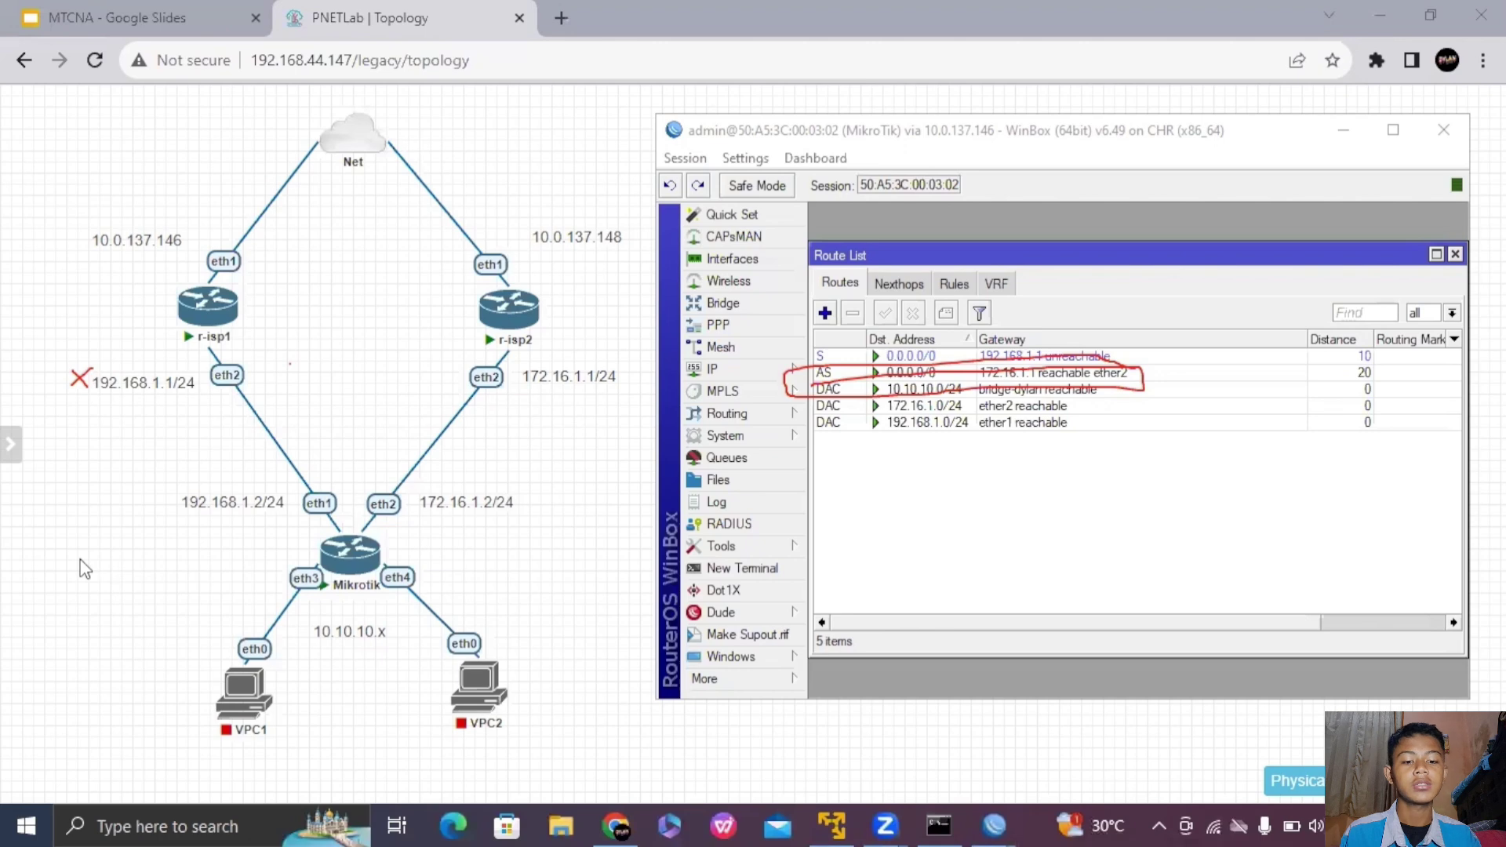
key(Escape)
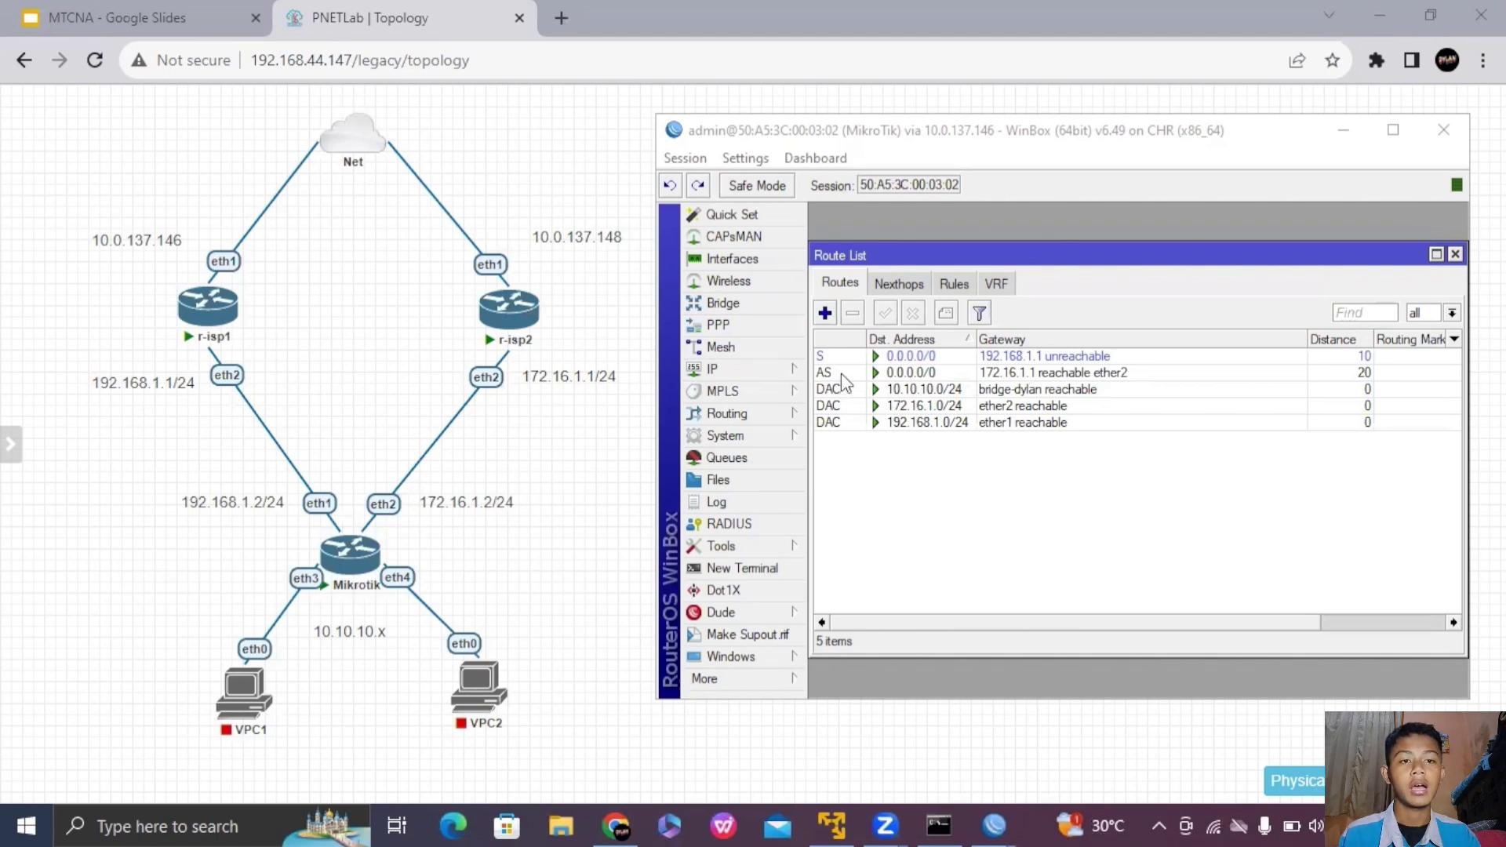
click(855, 389)
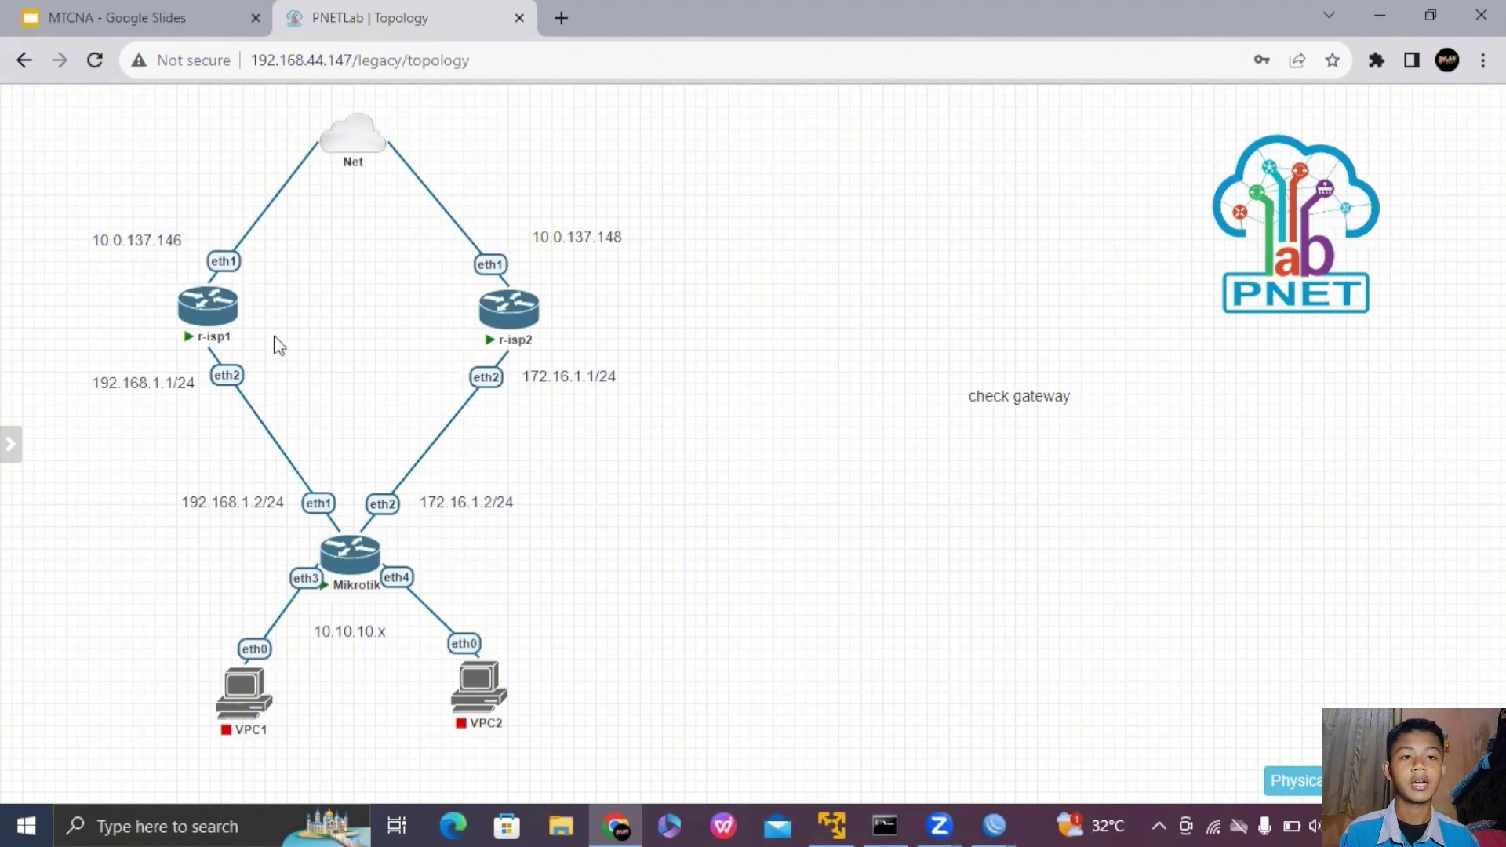
- In the r-isp1 WinBox session, re-enable the 192.168.1.1/24 address on ether2 and close the address list
mouse_move(506, 349)
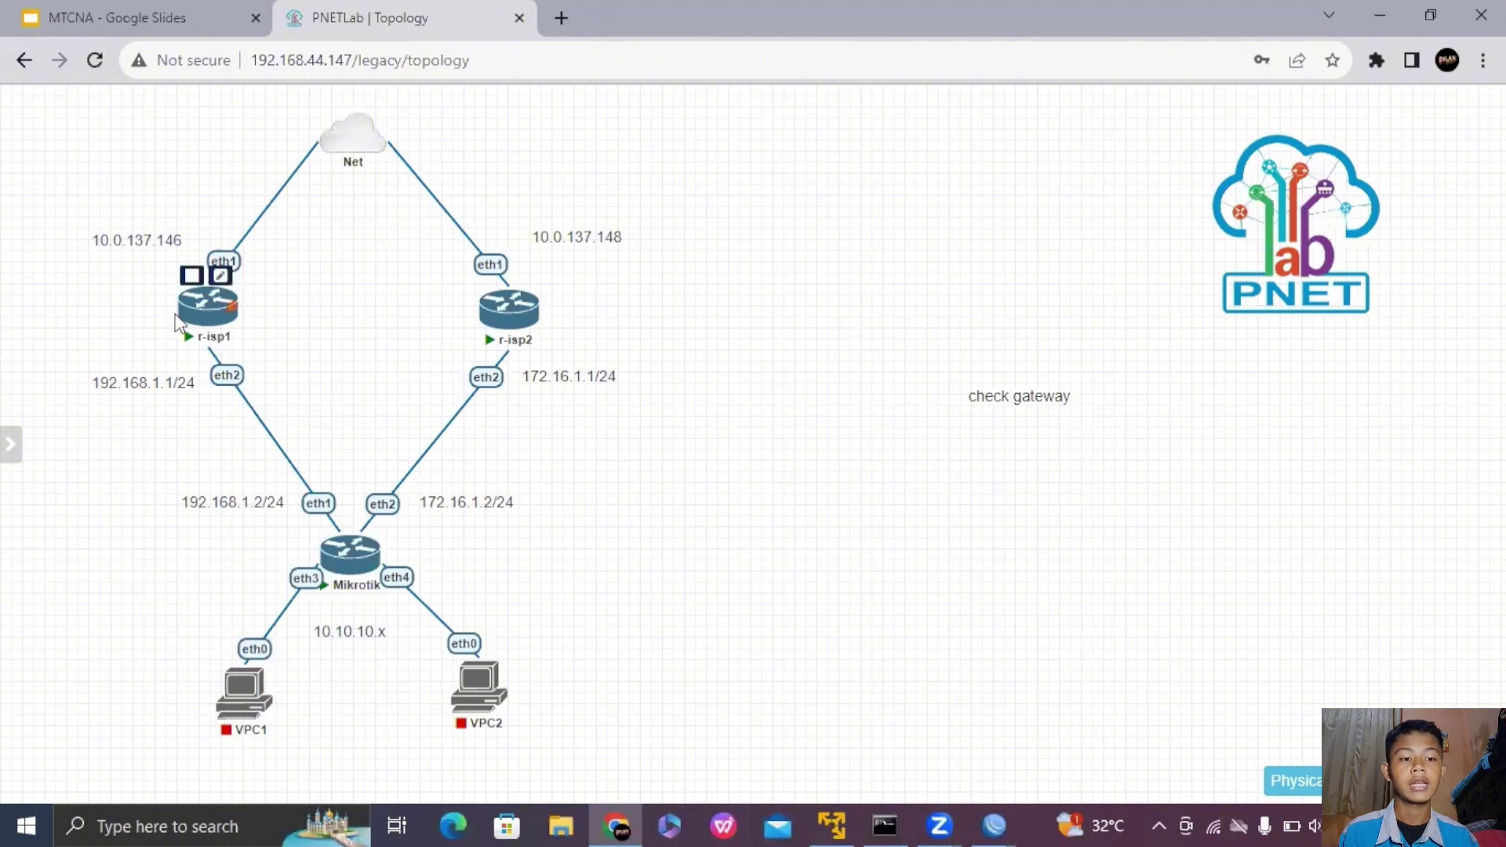
mouse_move(473, 699)
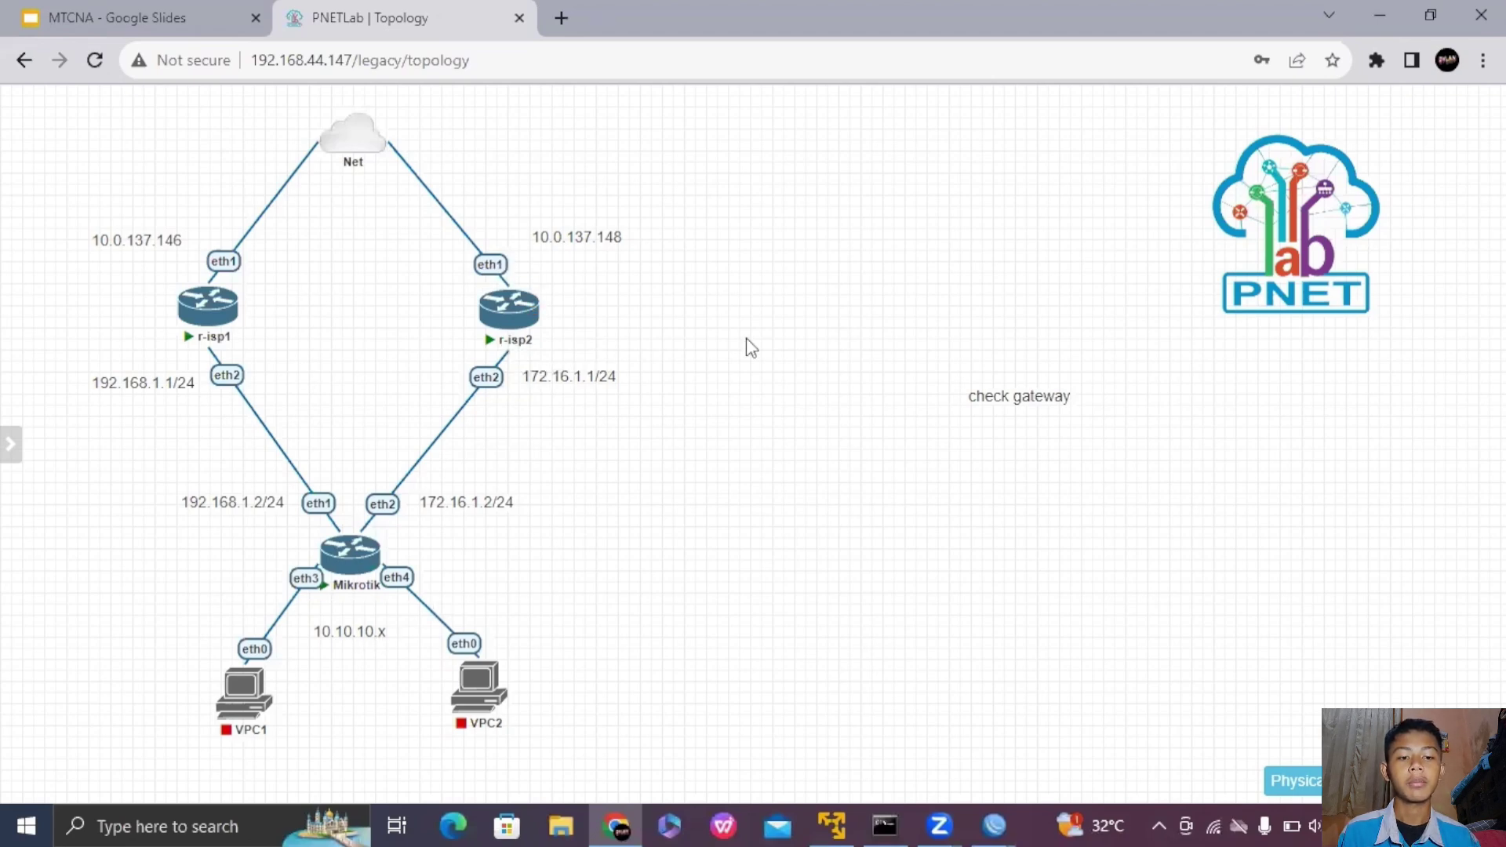
click(994, 825)
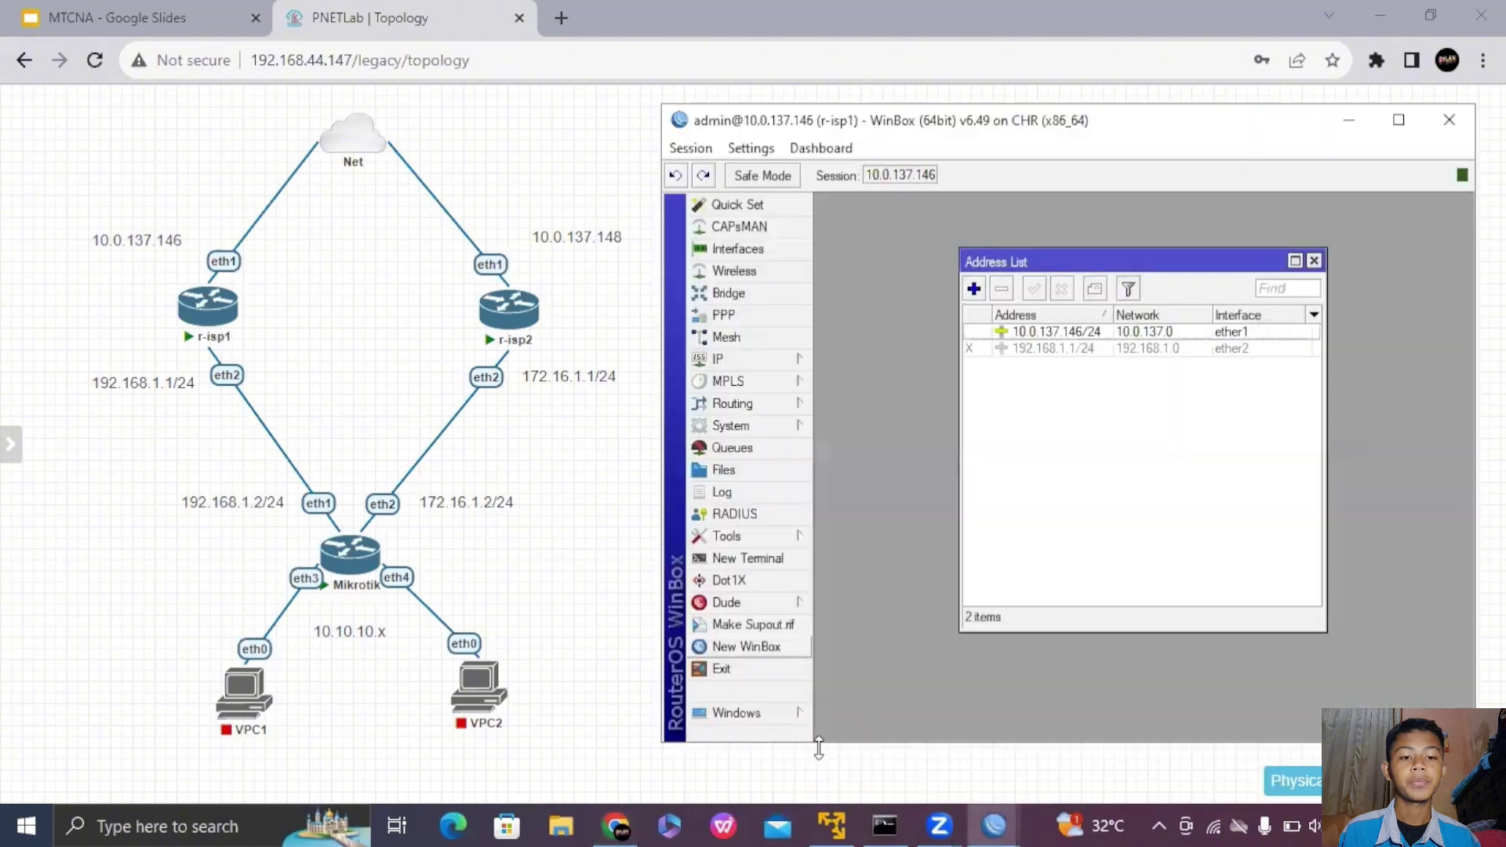
mouse_move(223, 358)
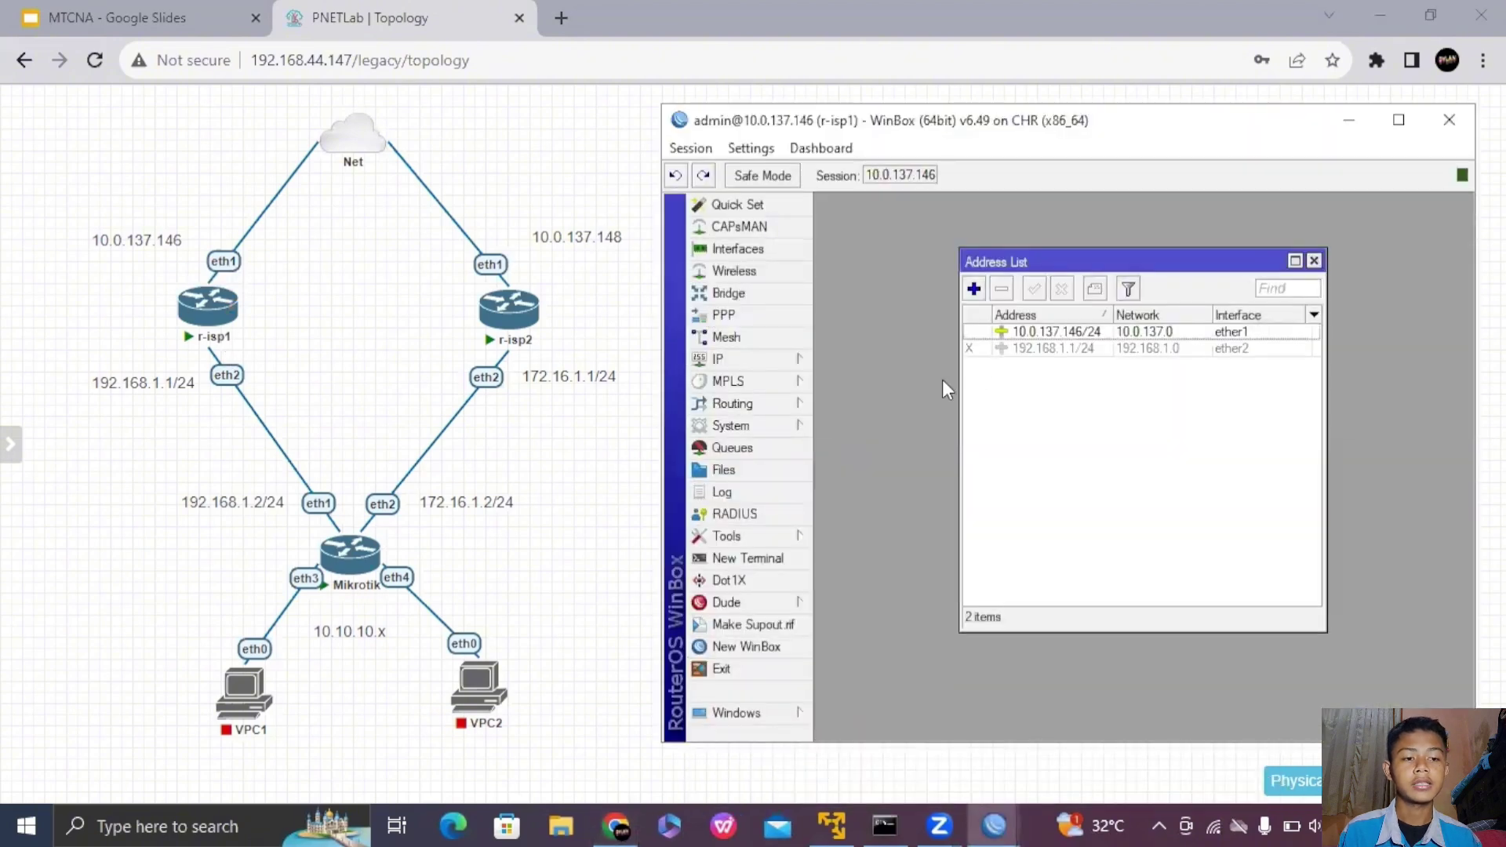
click(1006, 349)
click(1313, 261)
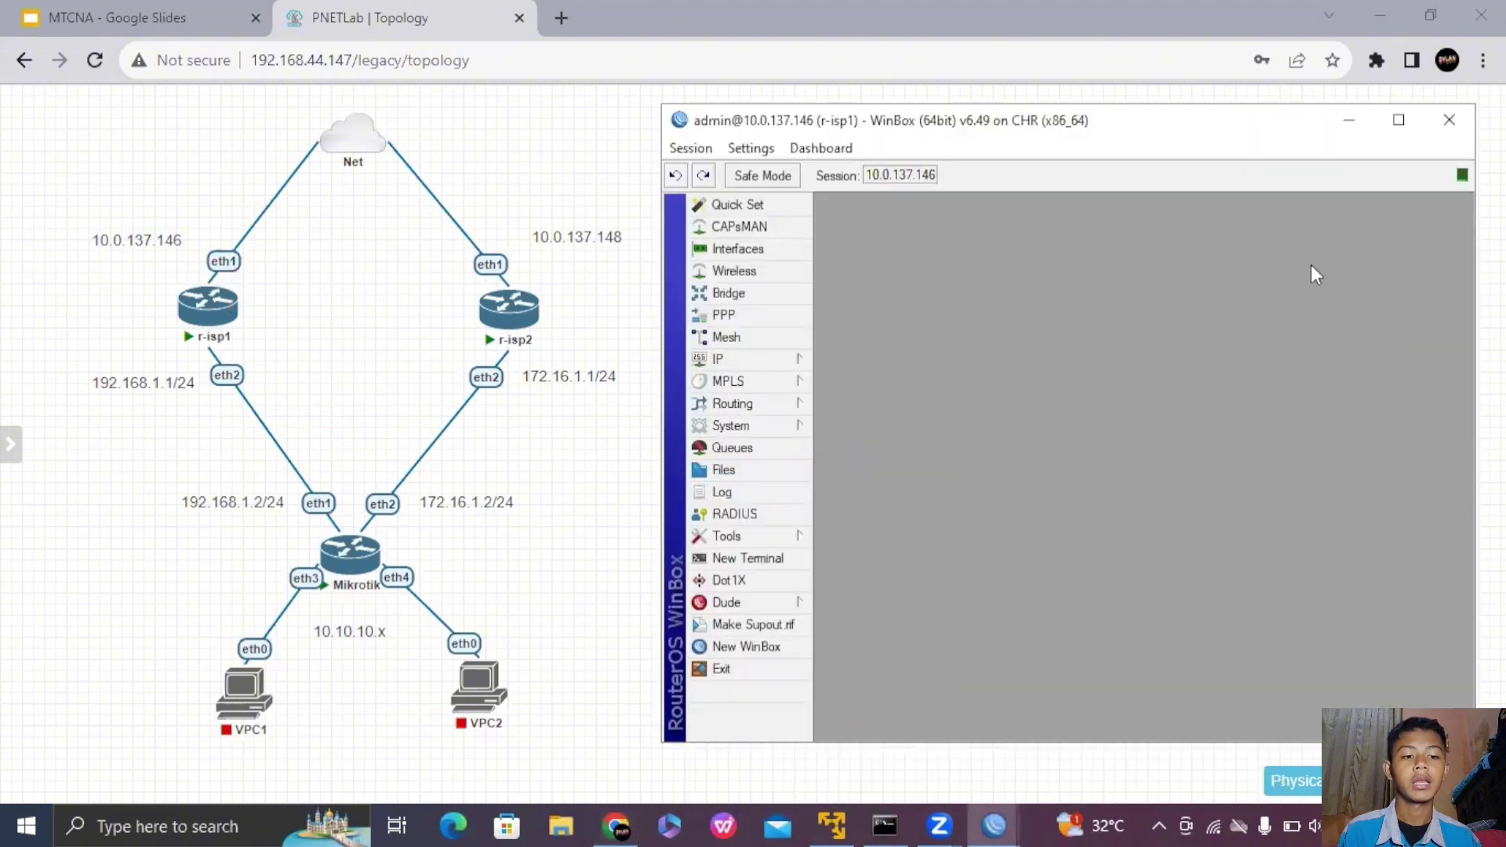
- Switch to the Mikrotik's WinBox session and delete both 0.0.0.0/0 default routes, through 192.168.1.1 and 172.16.1.1
mouse_move(992, 823)
click(1176, 757)
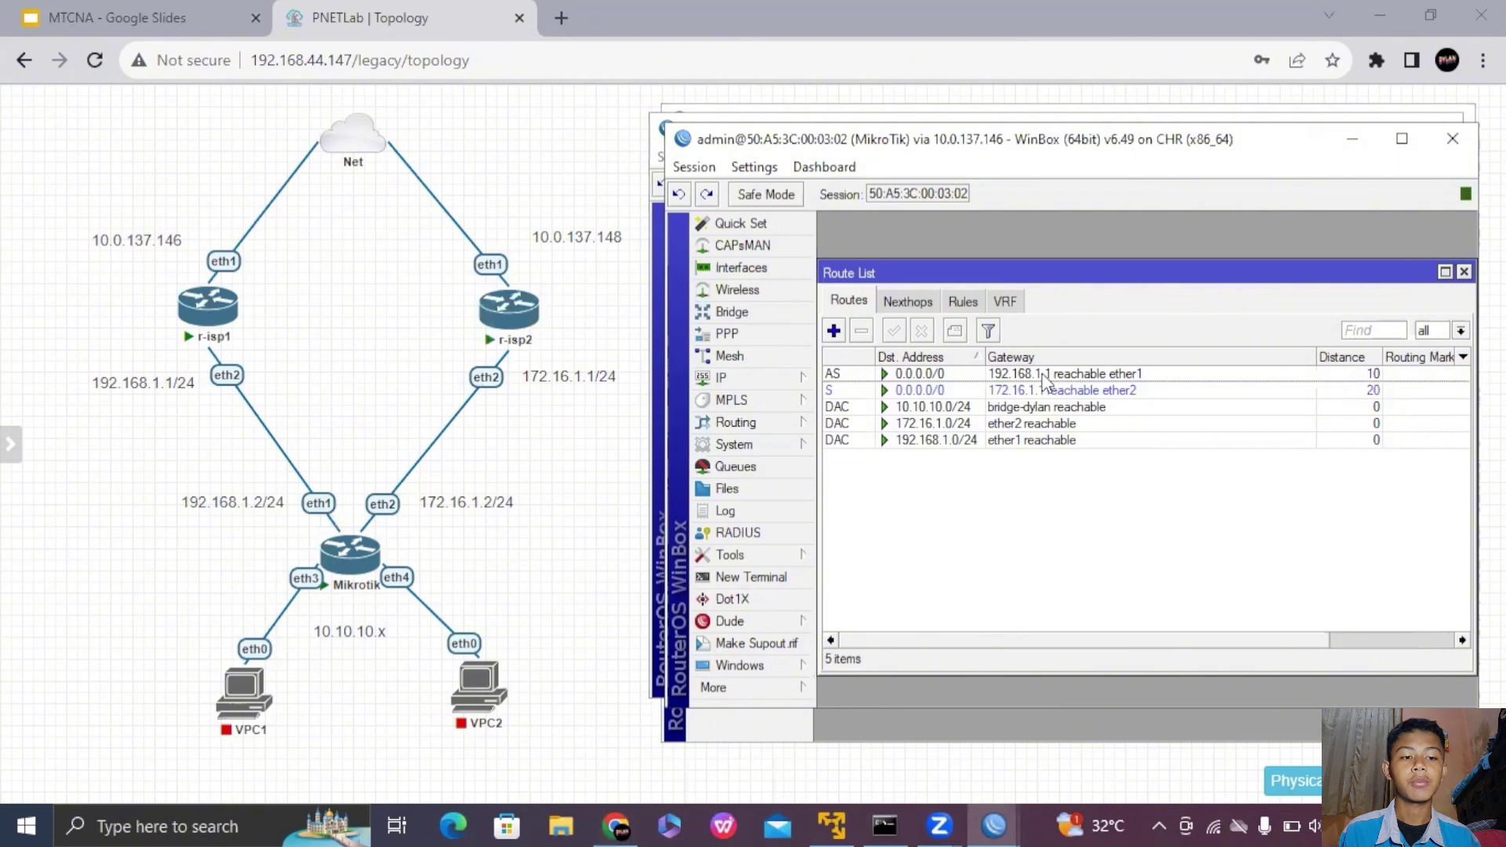
click(1067, 376)
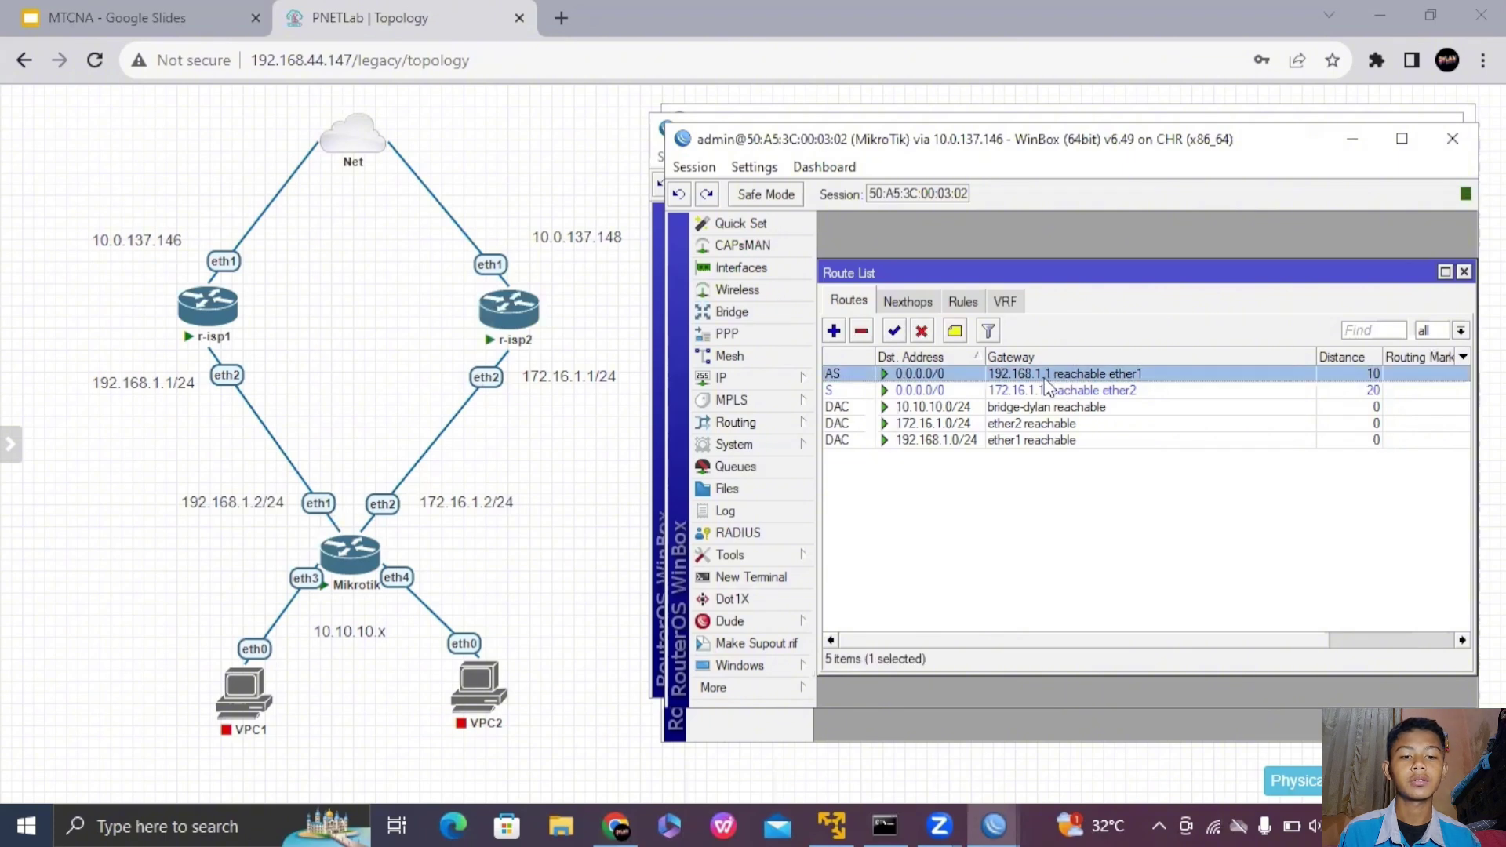
click(863, 391)
ctrl+click(863, 375)
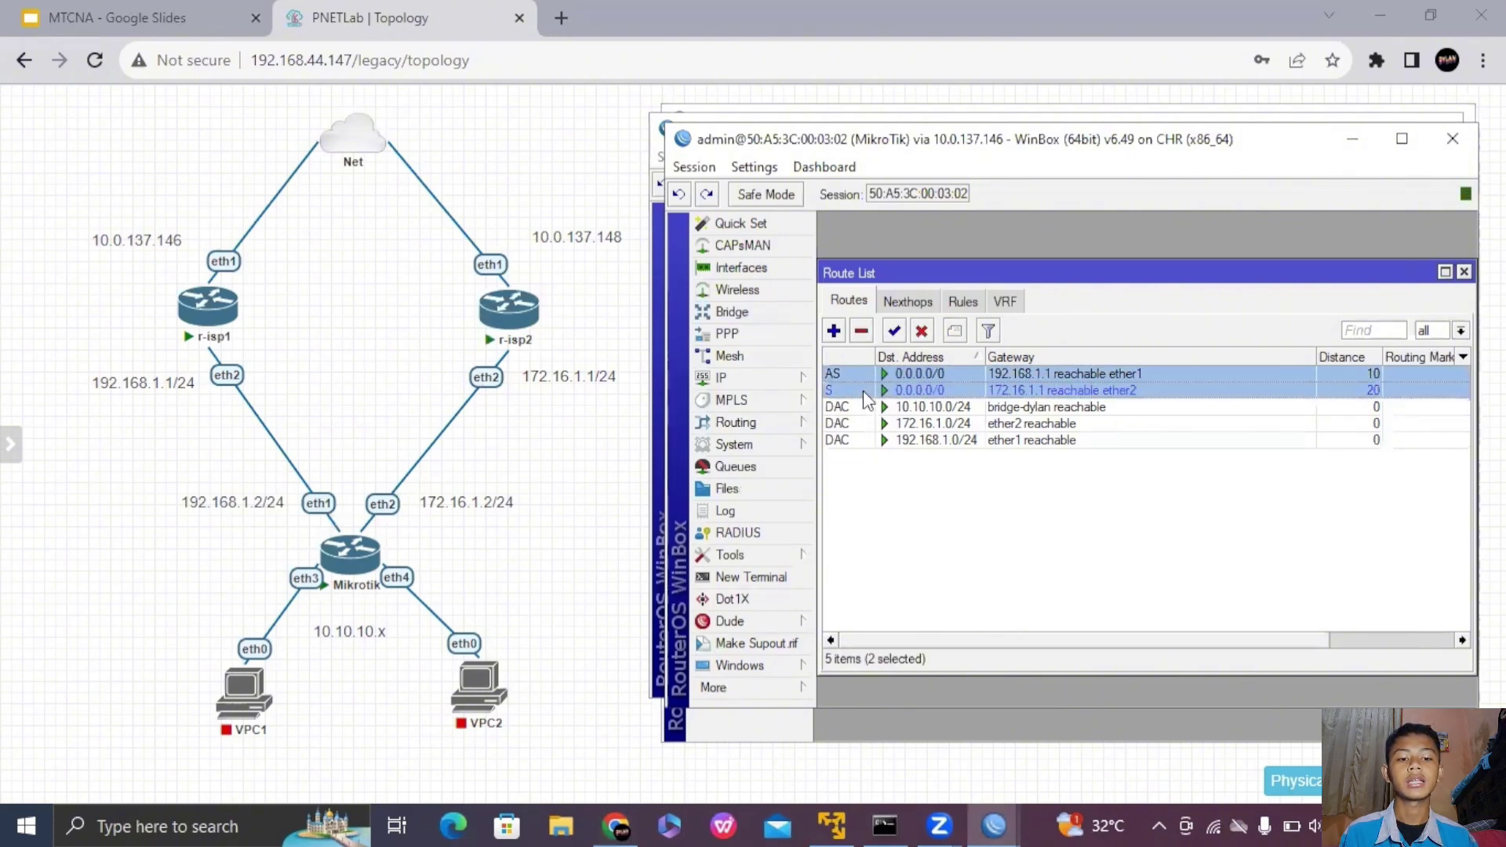
click(861, 330)
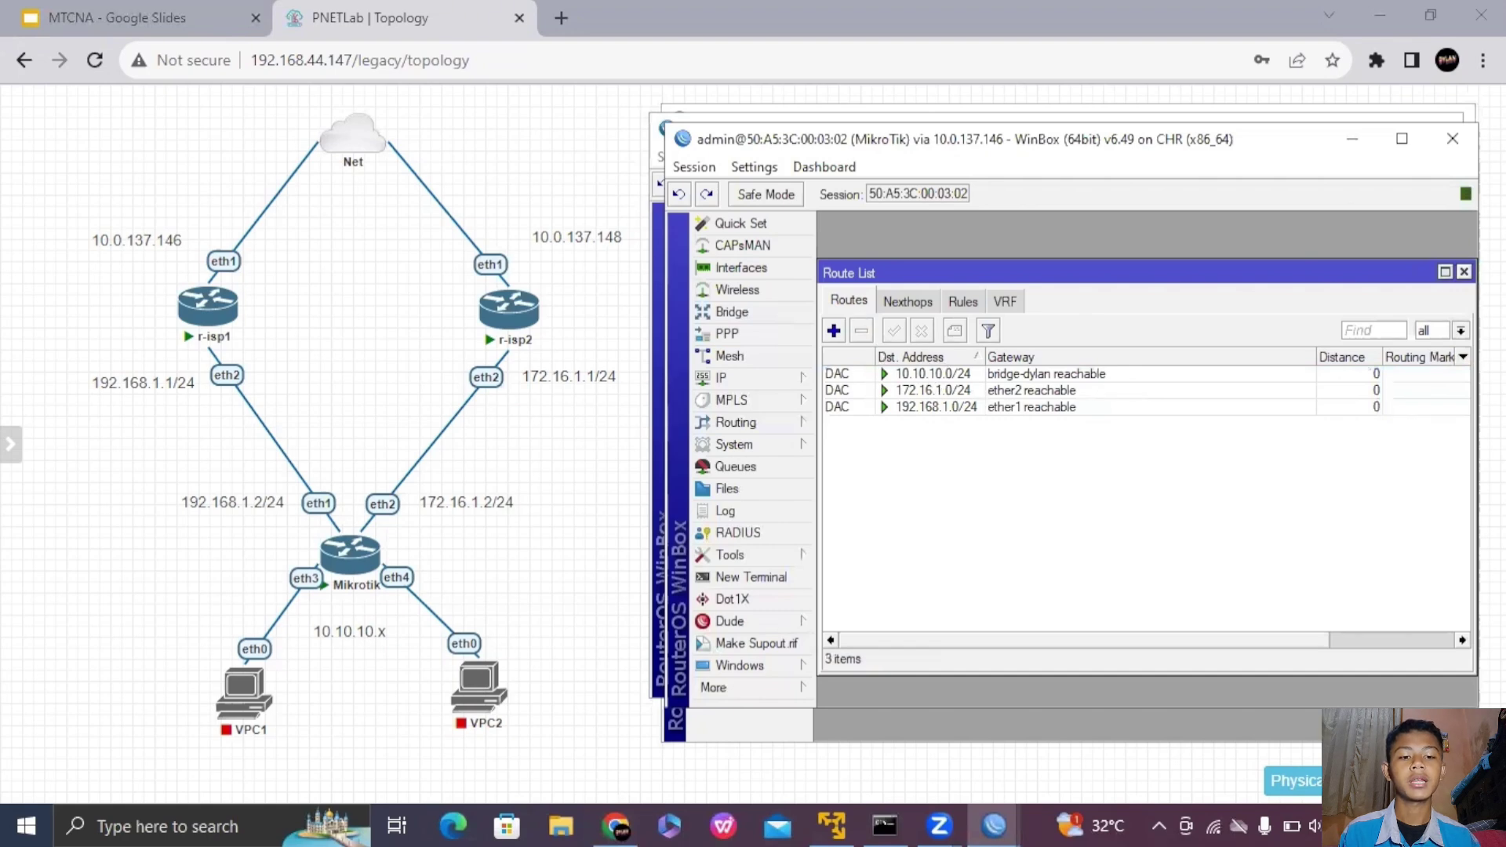
- Reopen the Mikrotik's IP route list and start a new 0.0.0.0/0 route with two gateway entries
click(1463, 271)
click(772, 378)
click(862, 569)
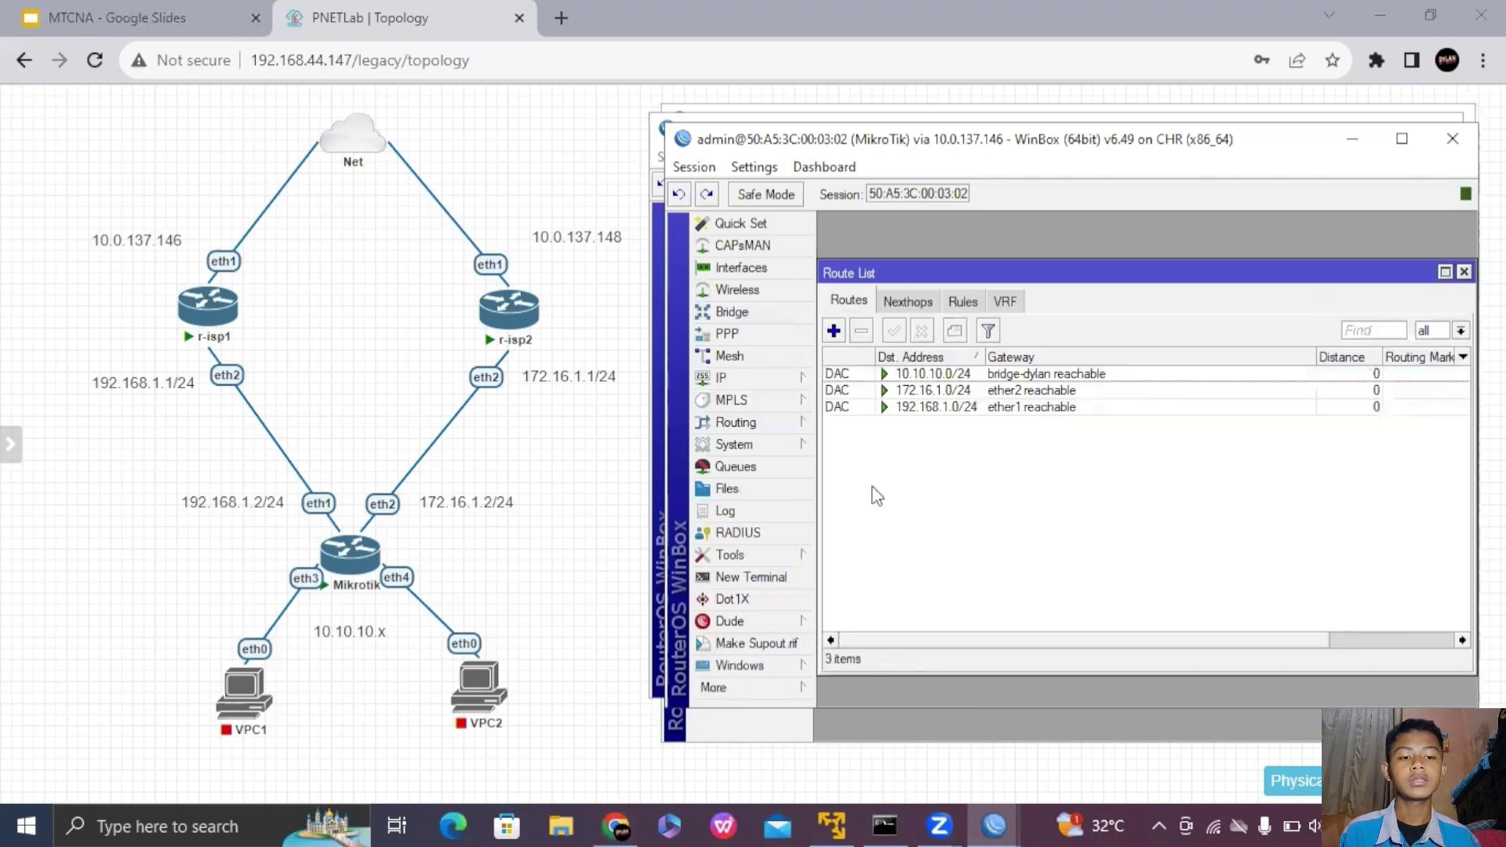
click(834, 330)
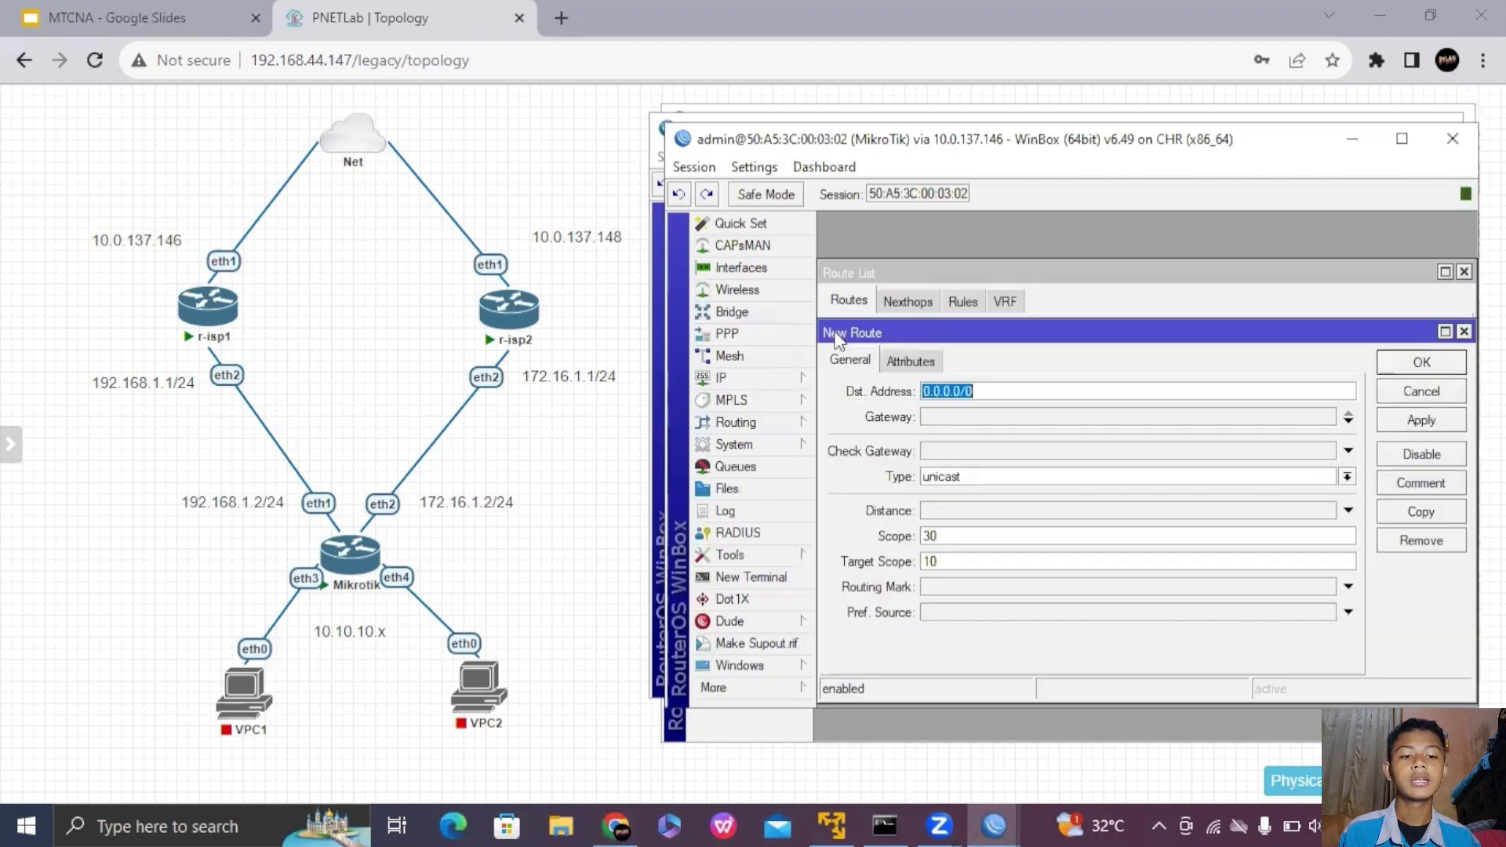
click(991, 395)
click(1298, 418)
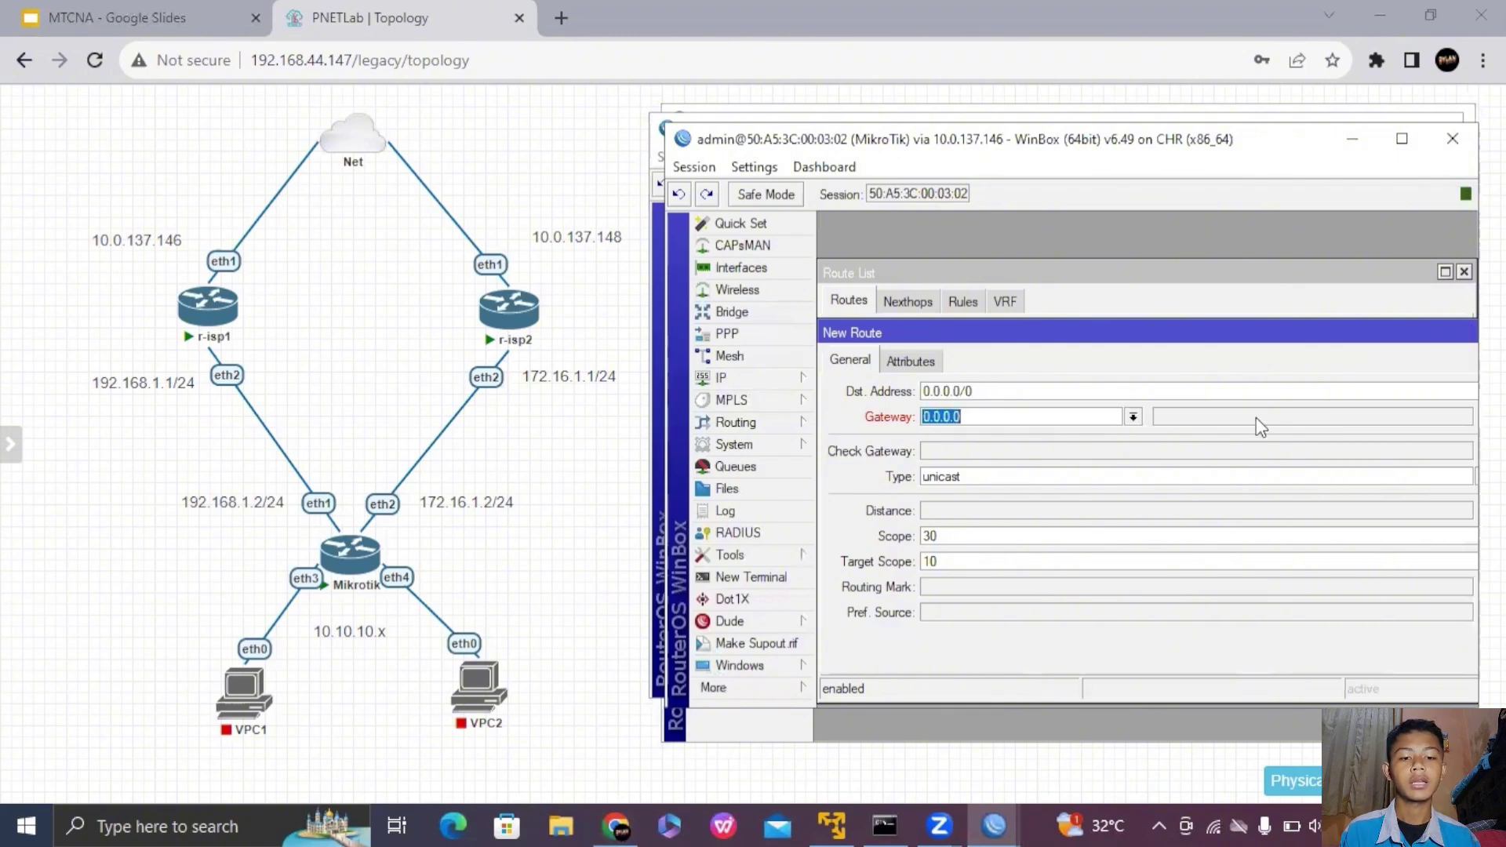
drag(1276, 332, 1210, 328)
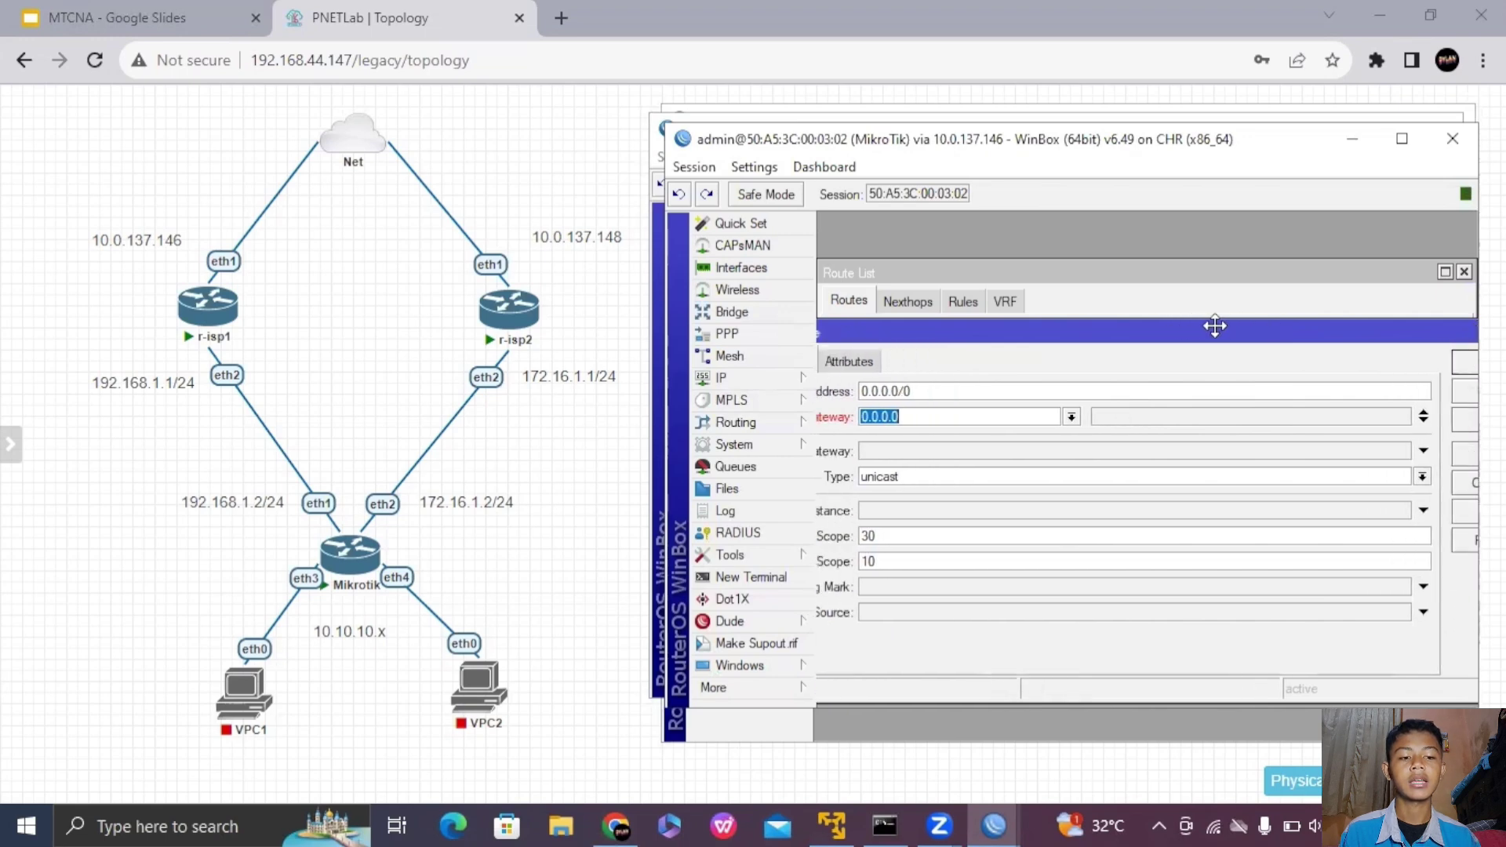
click(1423, 416)
- Set the new route's two gateways to 192.168.1.1 and 172.16.1.1
drag(962, 416, 921, 417)
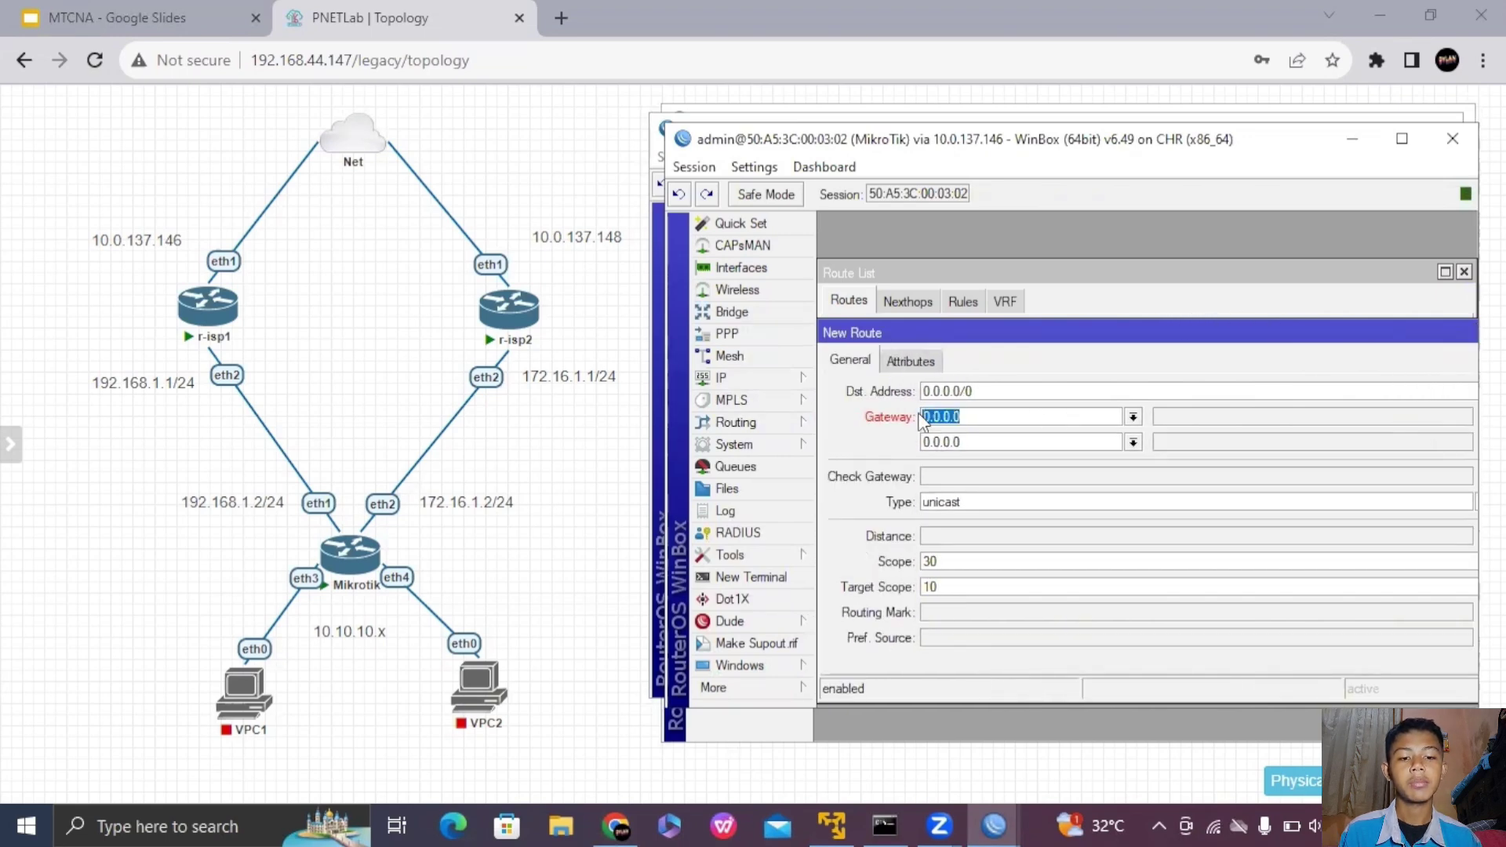
text(192.168.1.1)
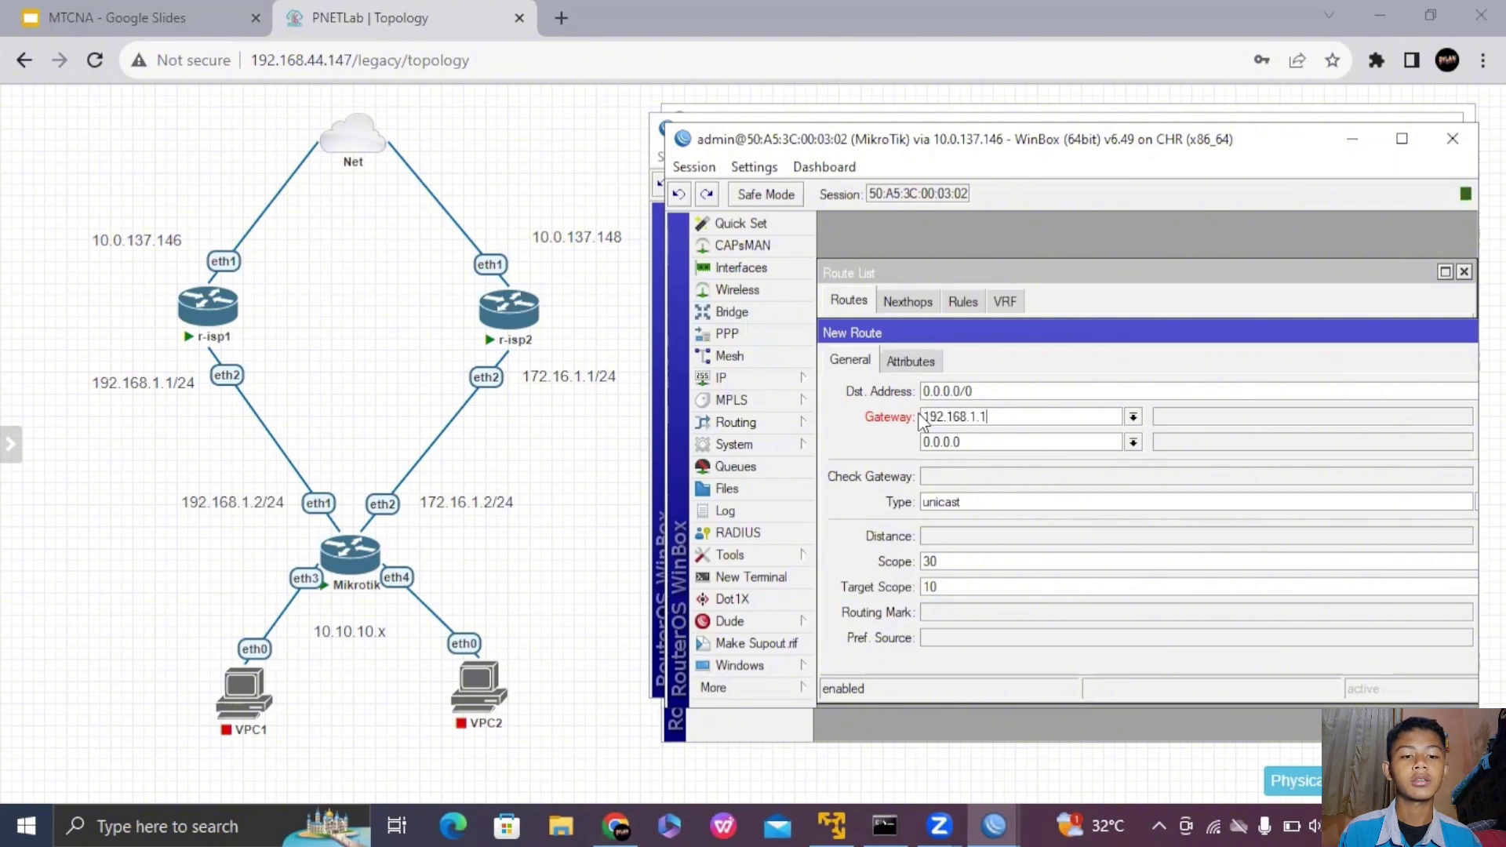
drag(975, 441, 901, 447)
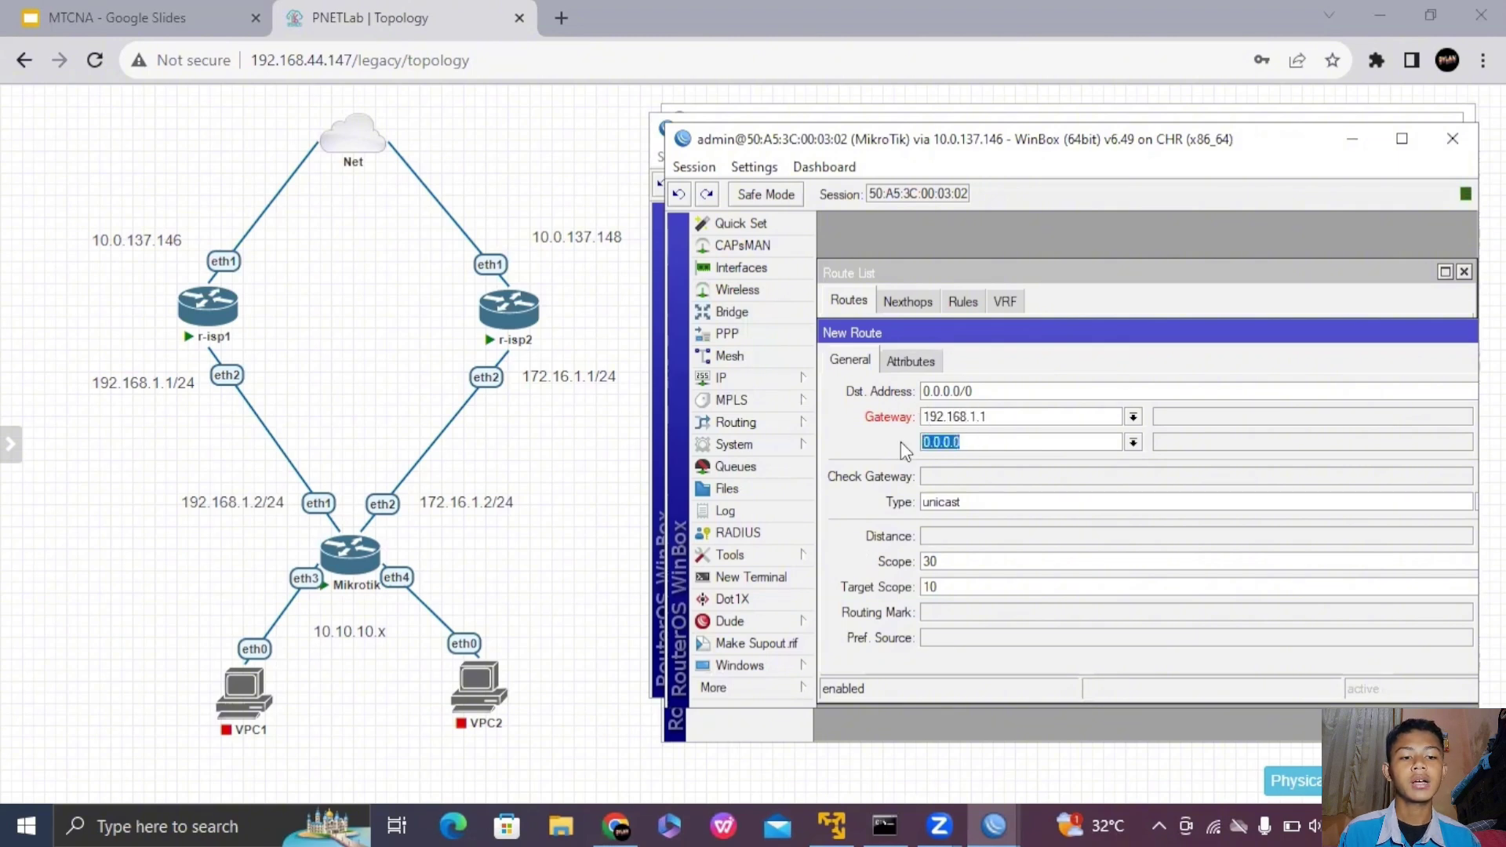
text(172.1)
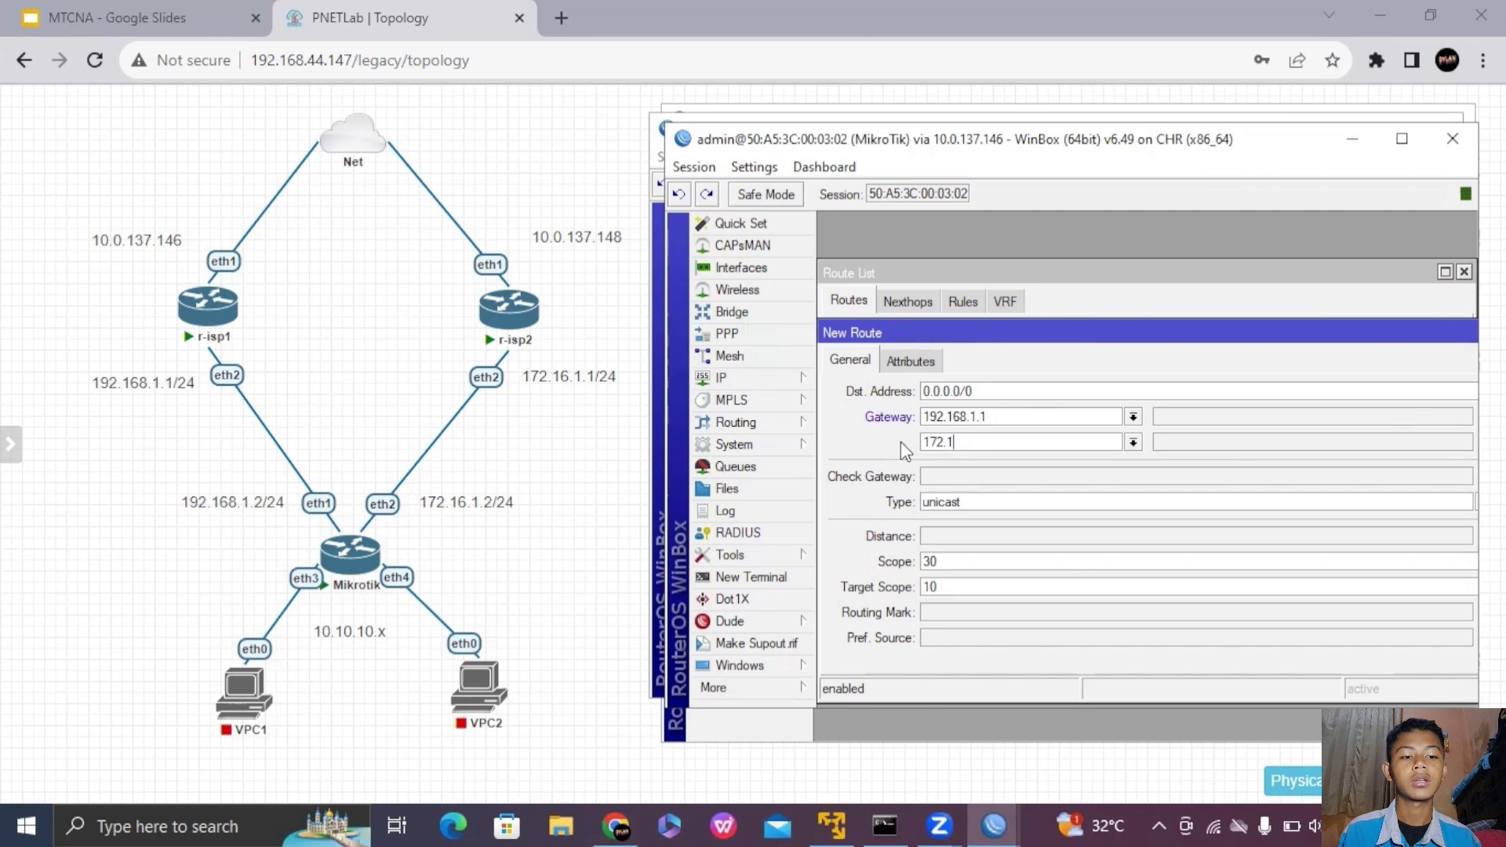
text(6.1.1)
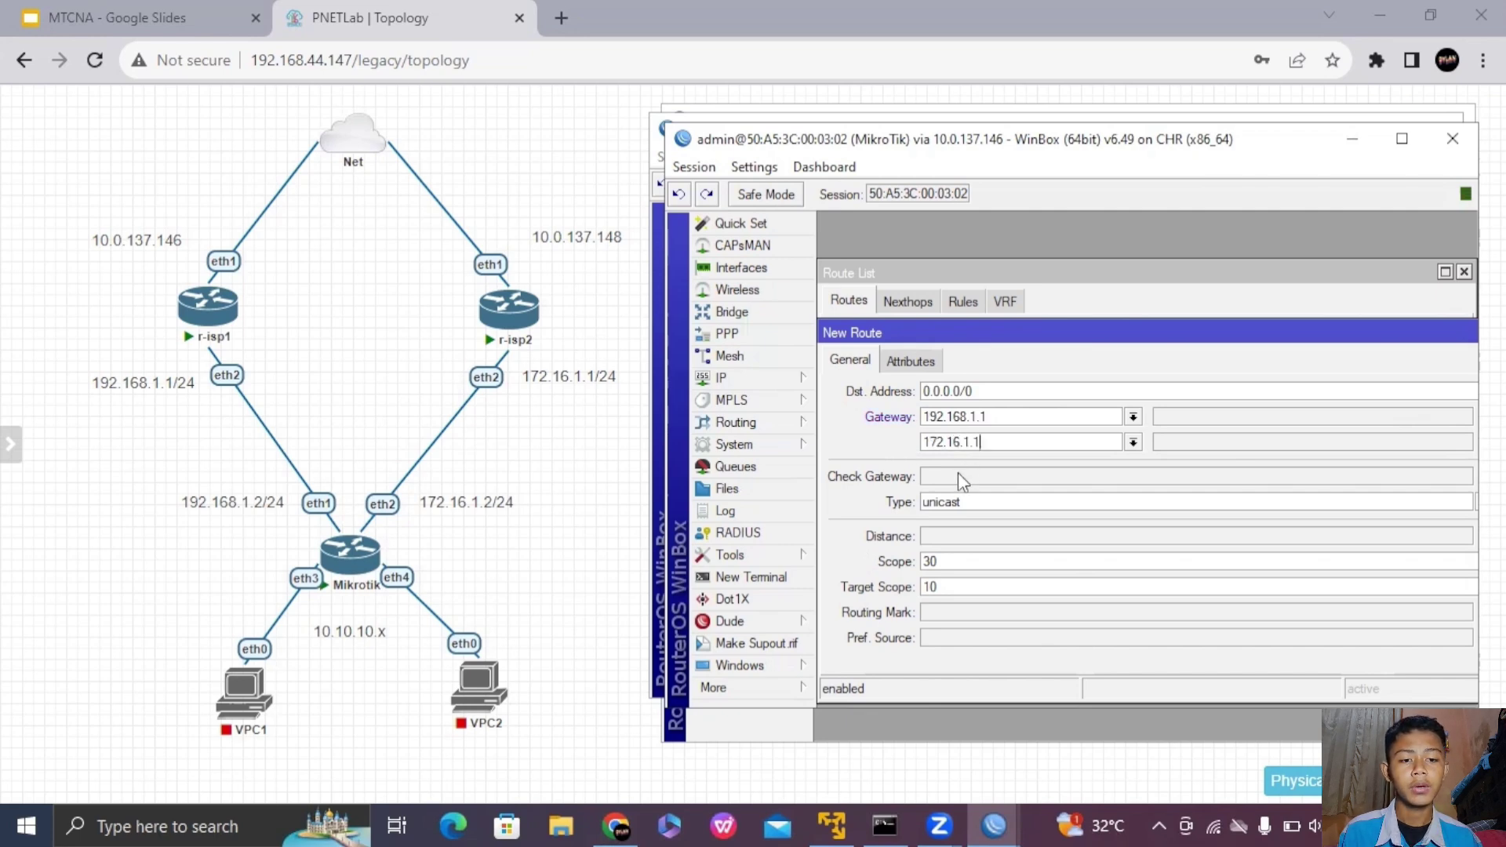
- Apply the new 0.0.0.0/0 route with both gateways and close its dialog
double_click(962, 333)
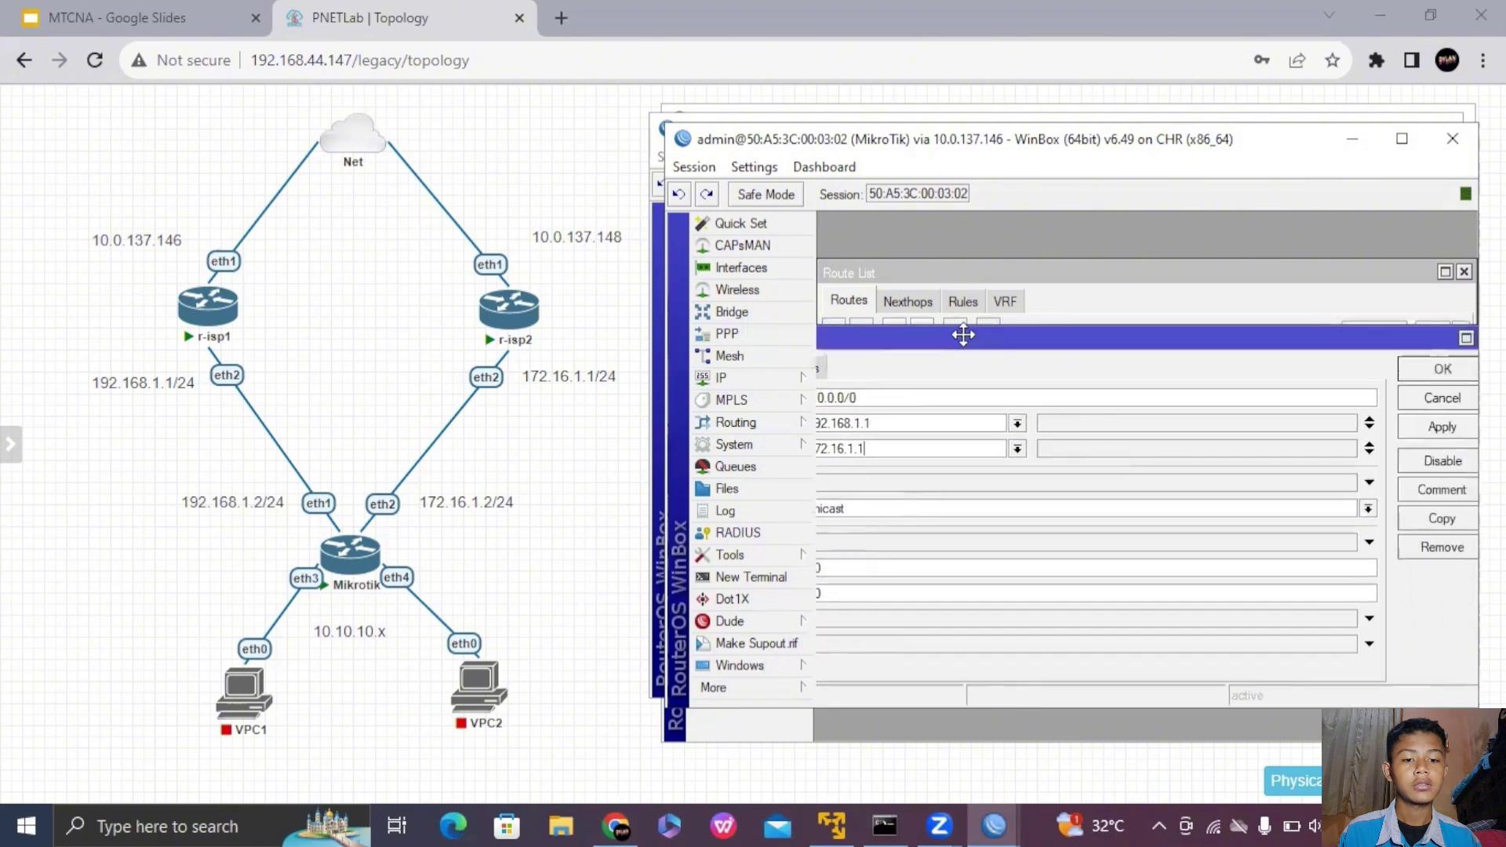
click(1387, 434)
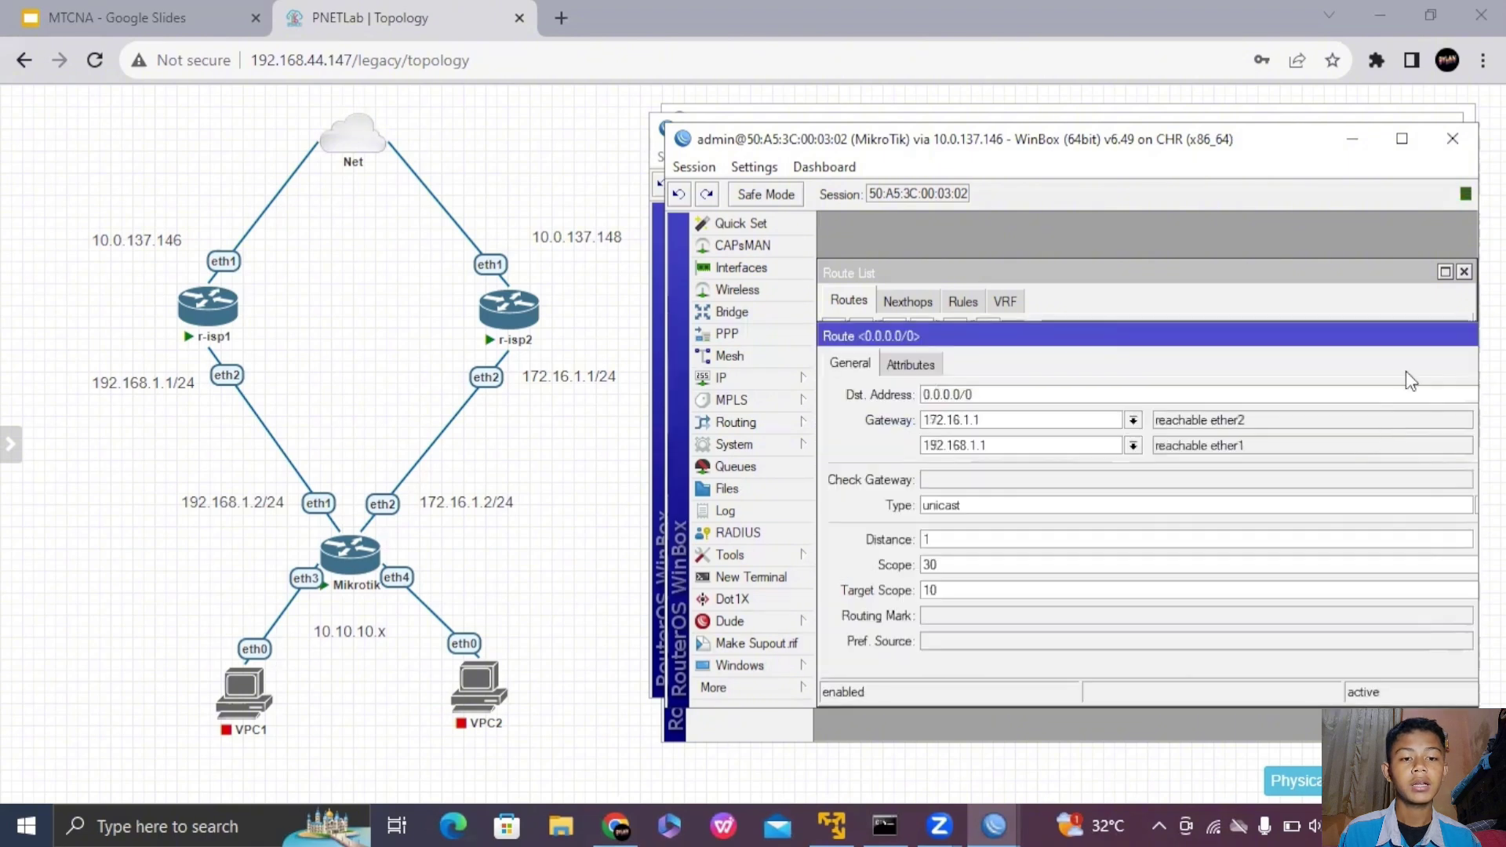
double_click(1368, 333)
click(1364, 378)
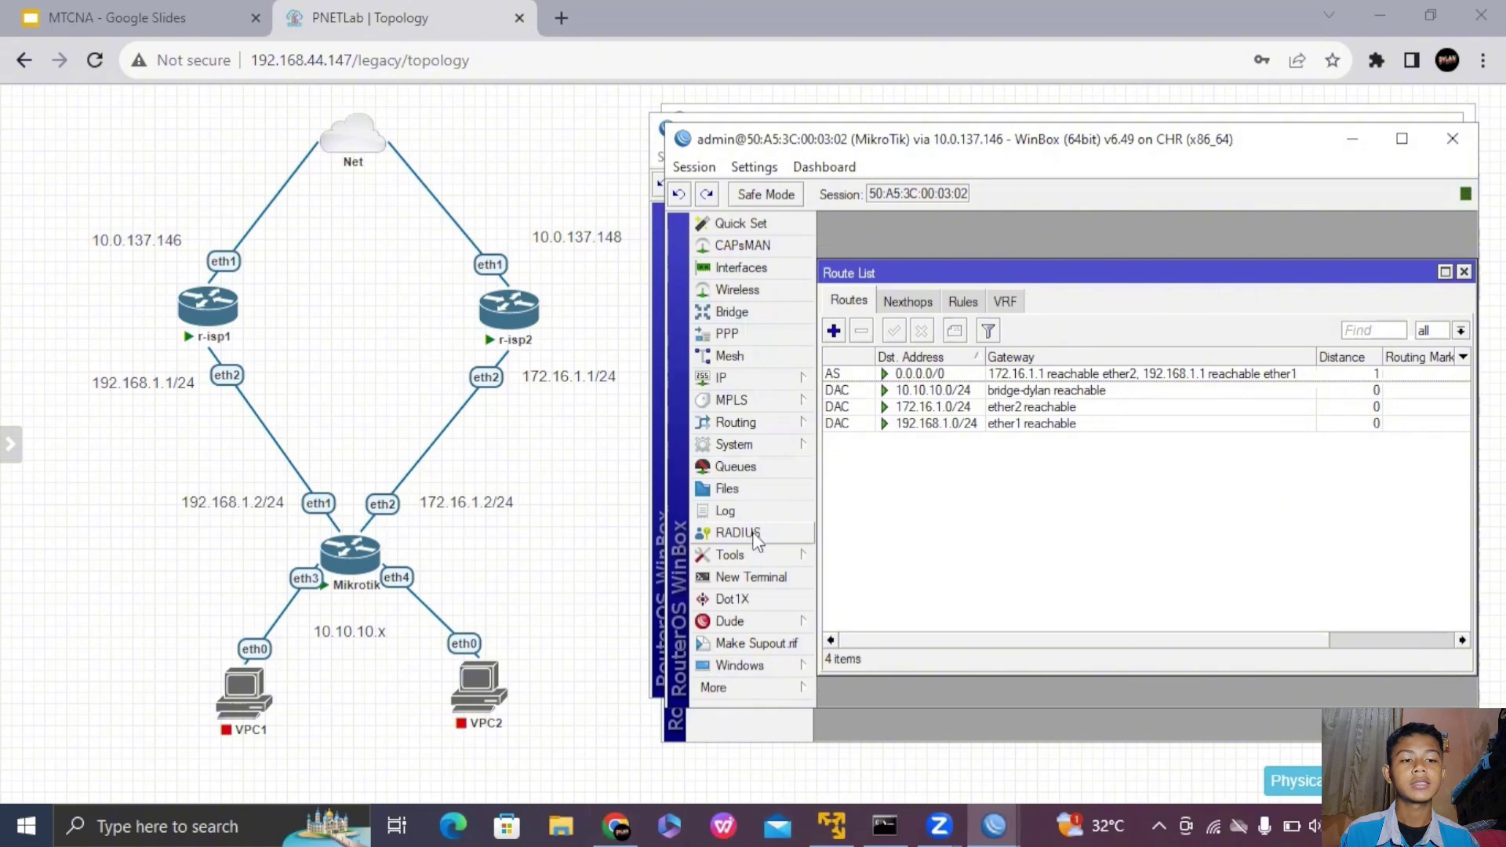
- Start VPC1 and request an IP address for it in its console with ip dhcp
click(240, 704)
click(240, 704)
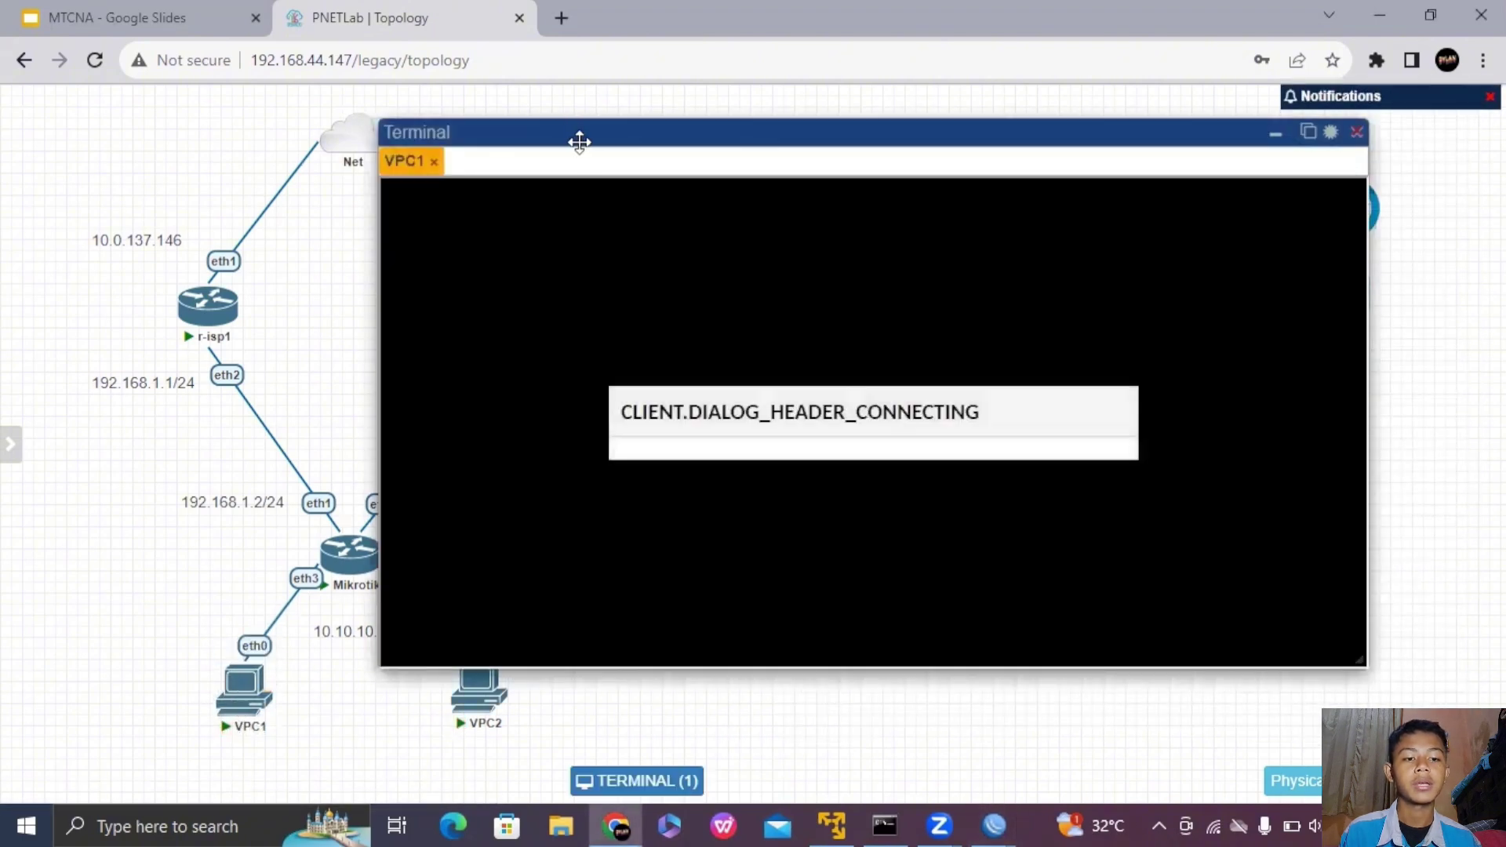
drag(579, 142, 888, 206)
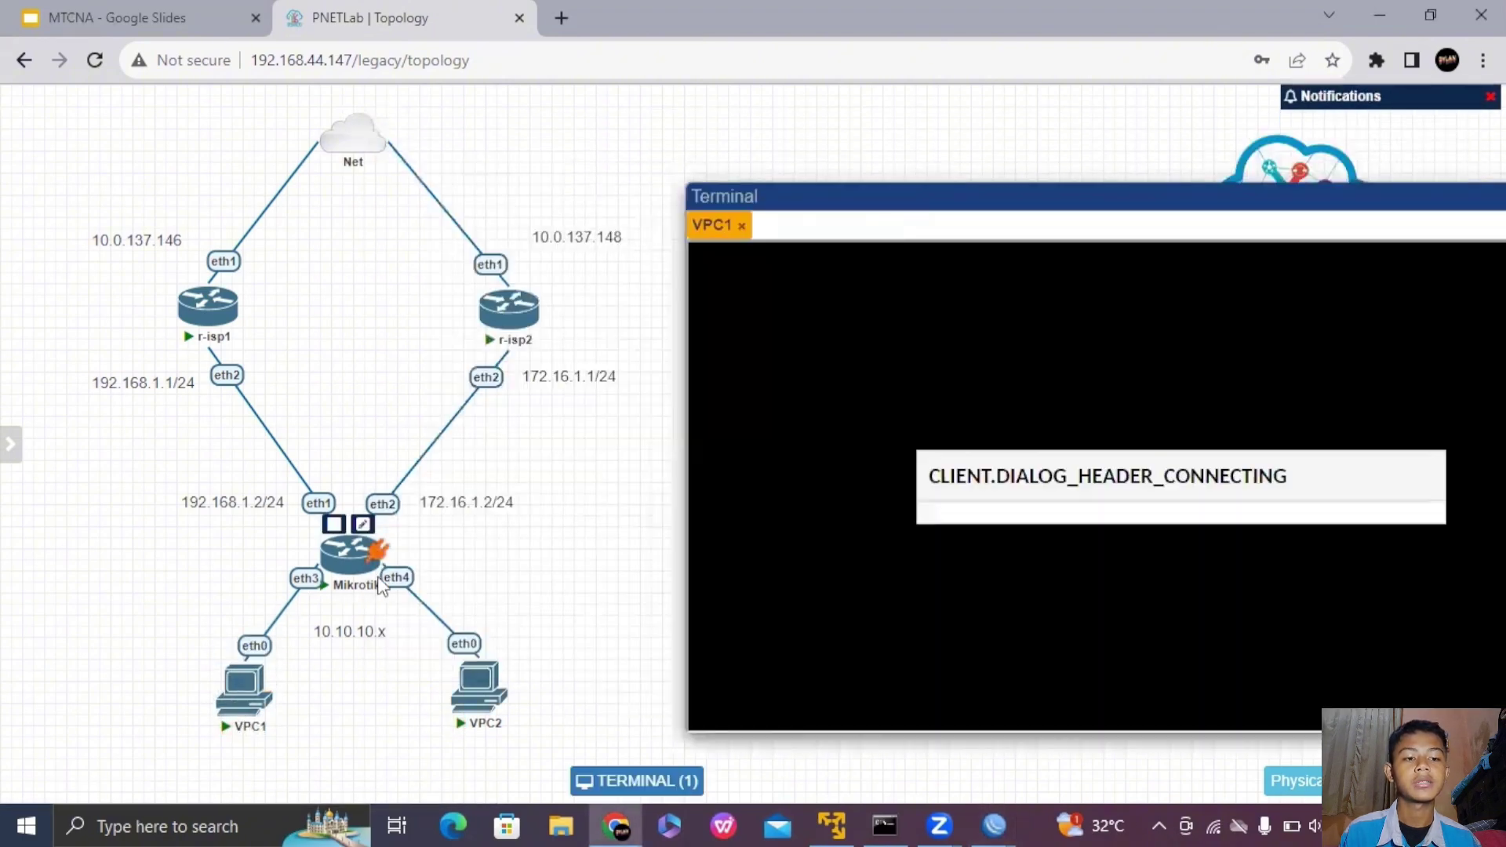
text(ip dhcp)
key(Return)
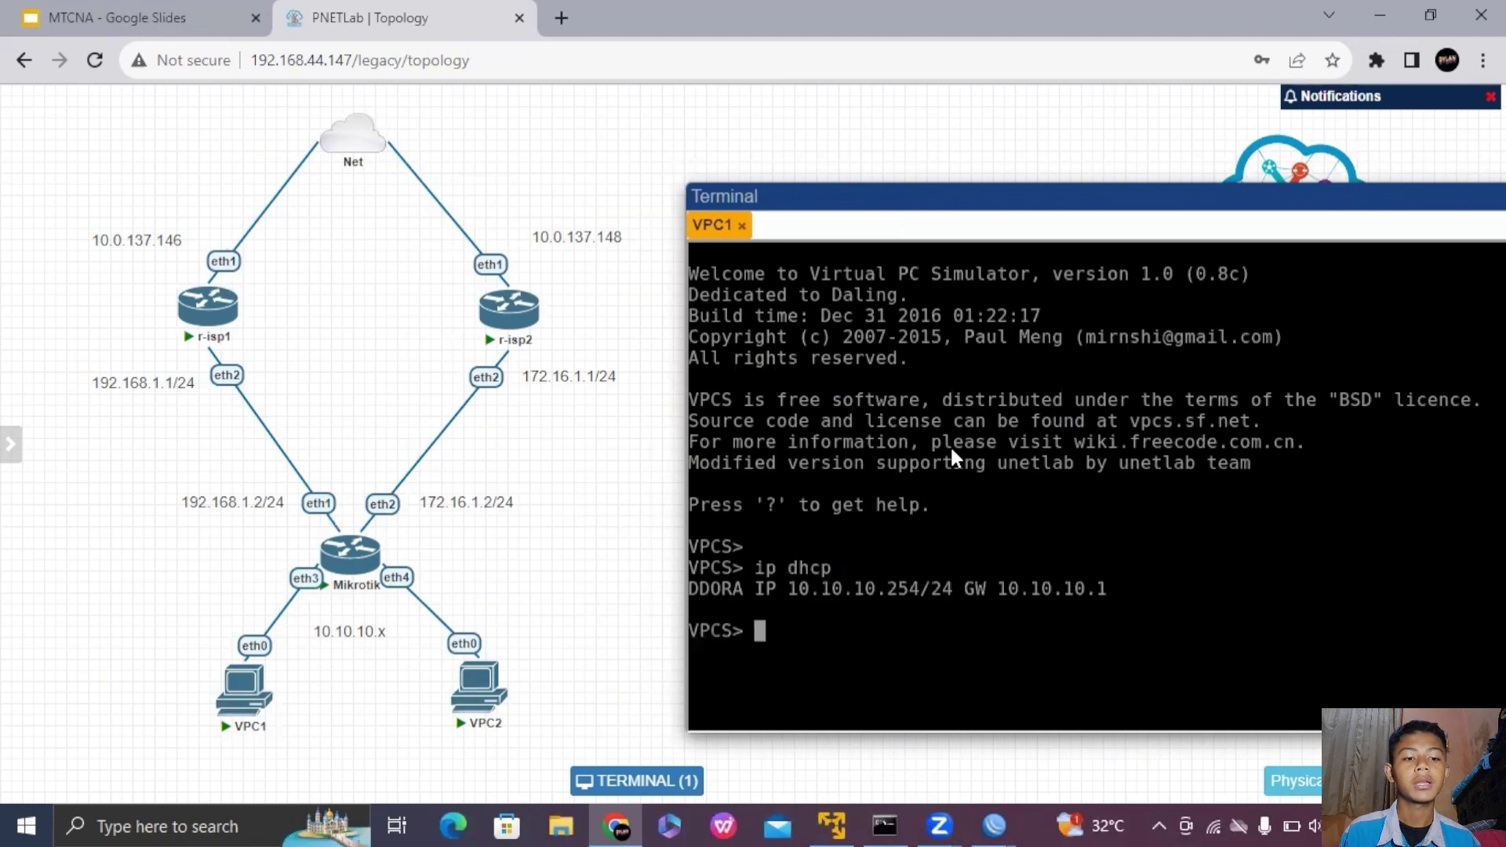
- From VPC1, ping 8.8.8.8 and trace the route to 8.8.8.8, stopping each command after a few replies
text(ping )
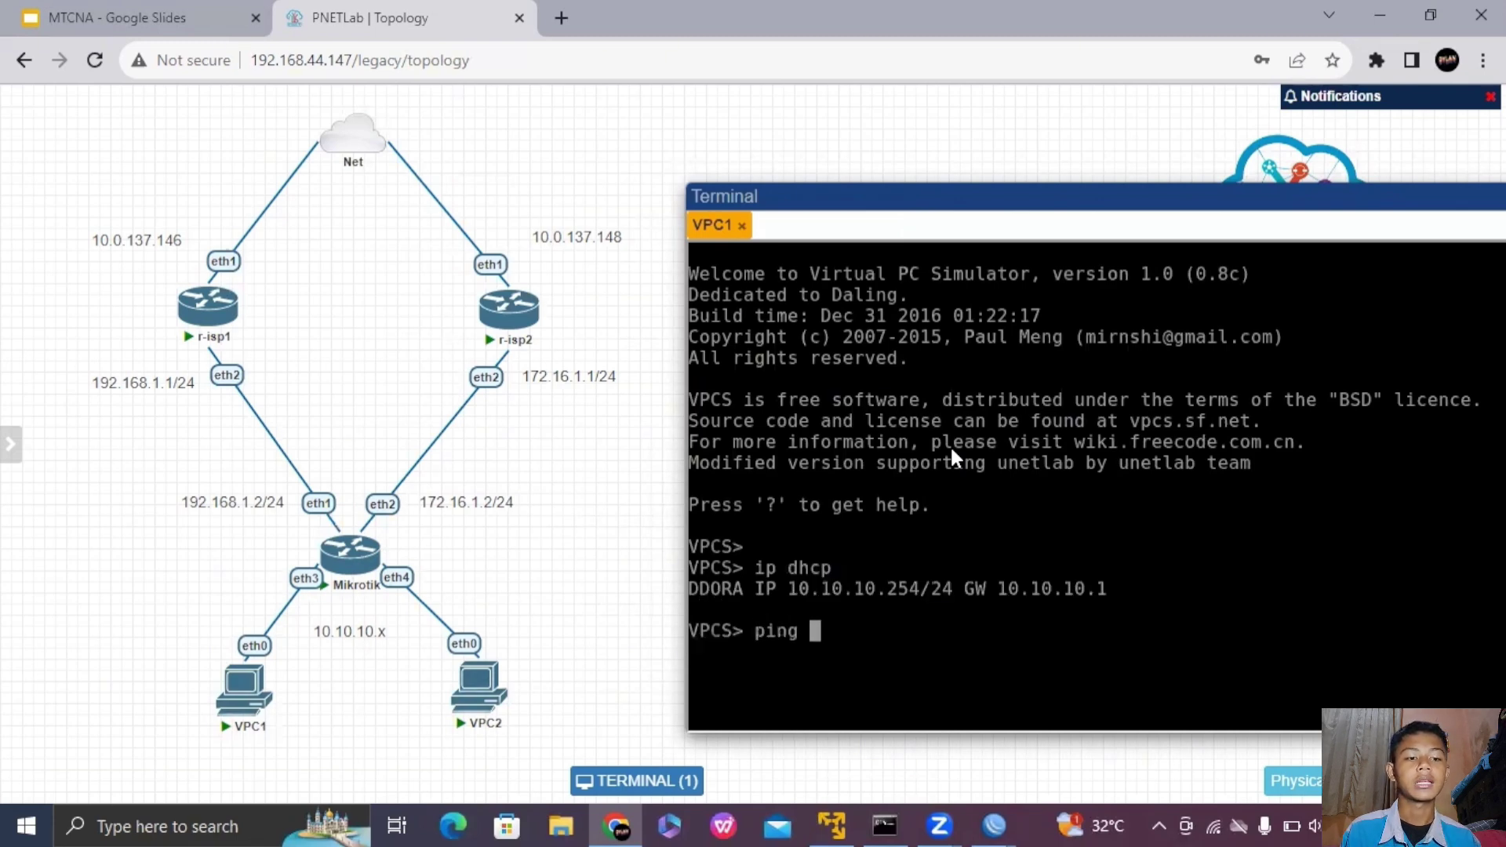
text(8.8.8.8)
key(Return)
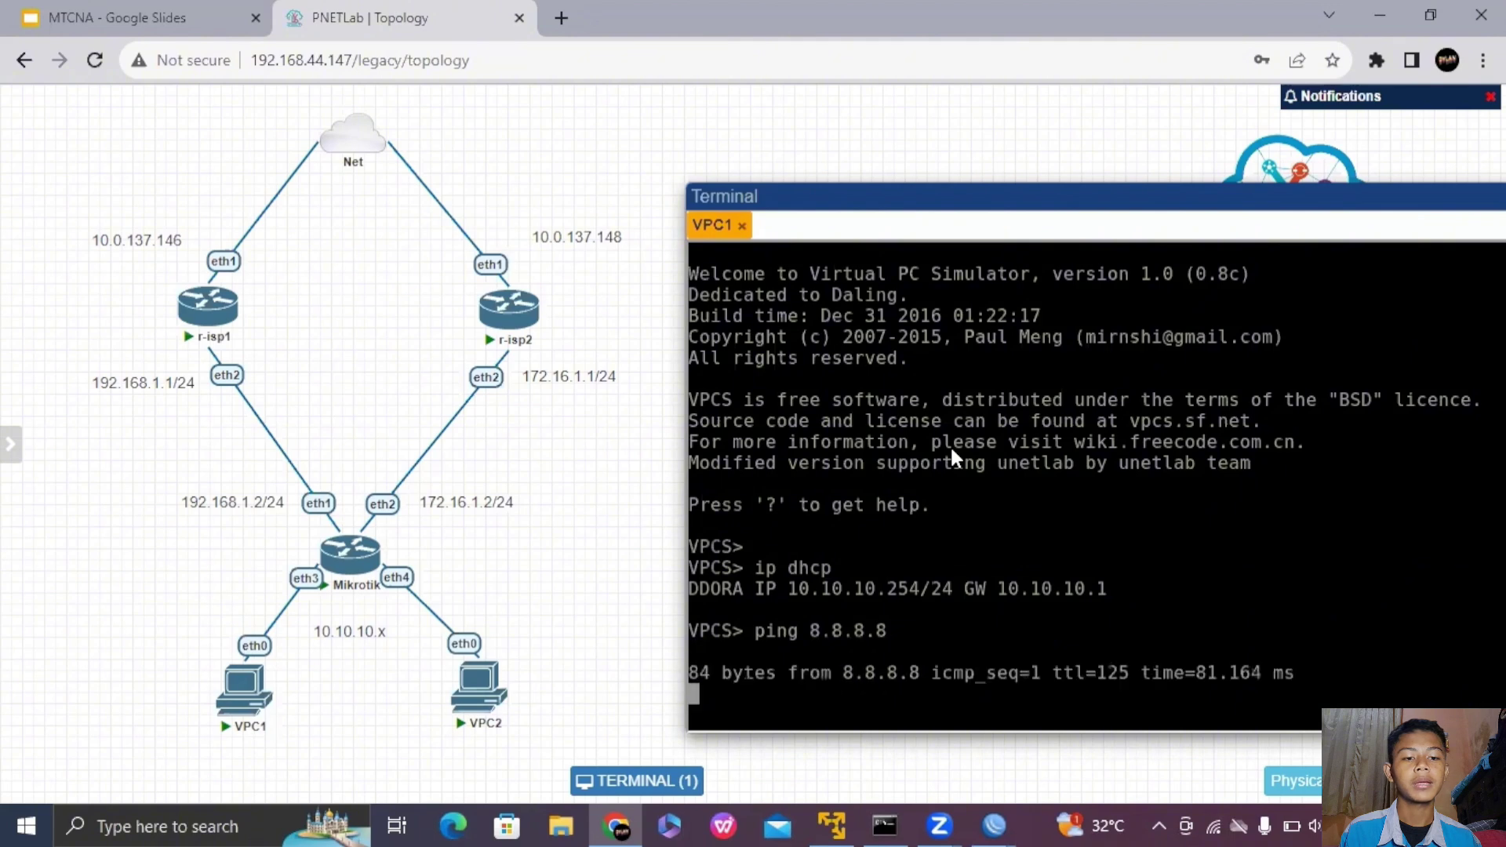
key(ctrl+c)
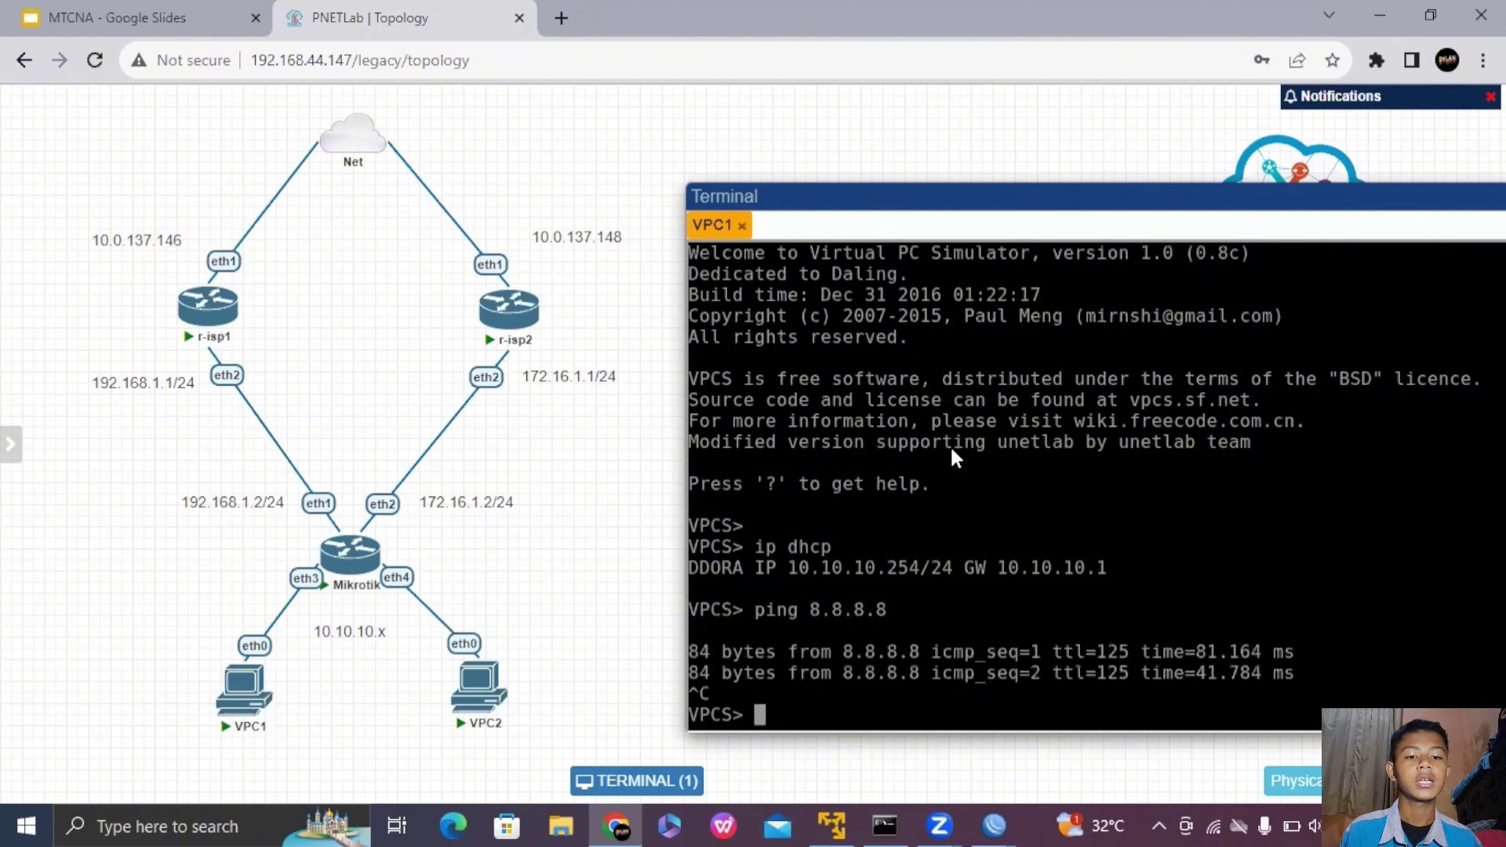
text(trace 8.8.8.8)
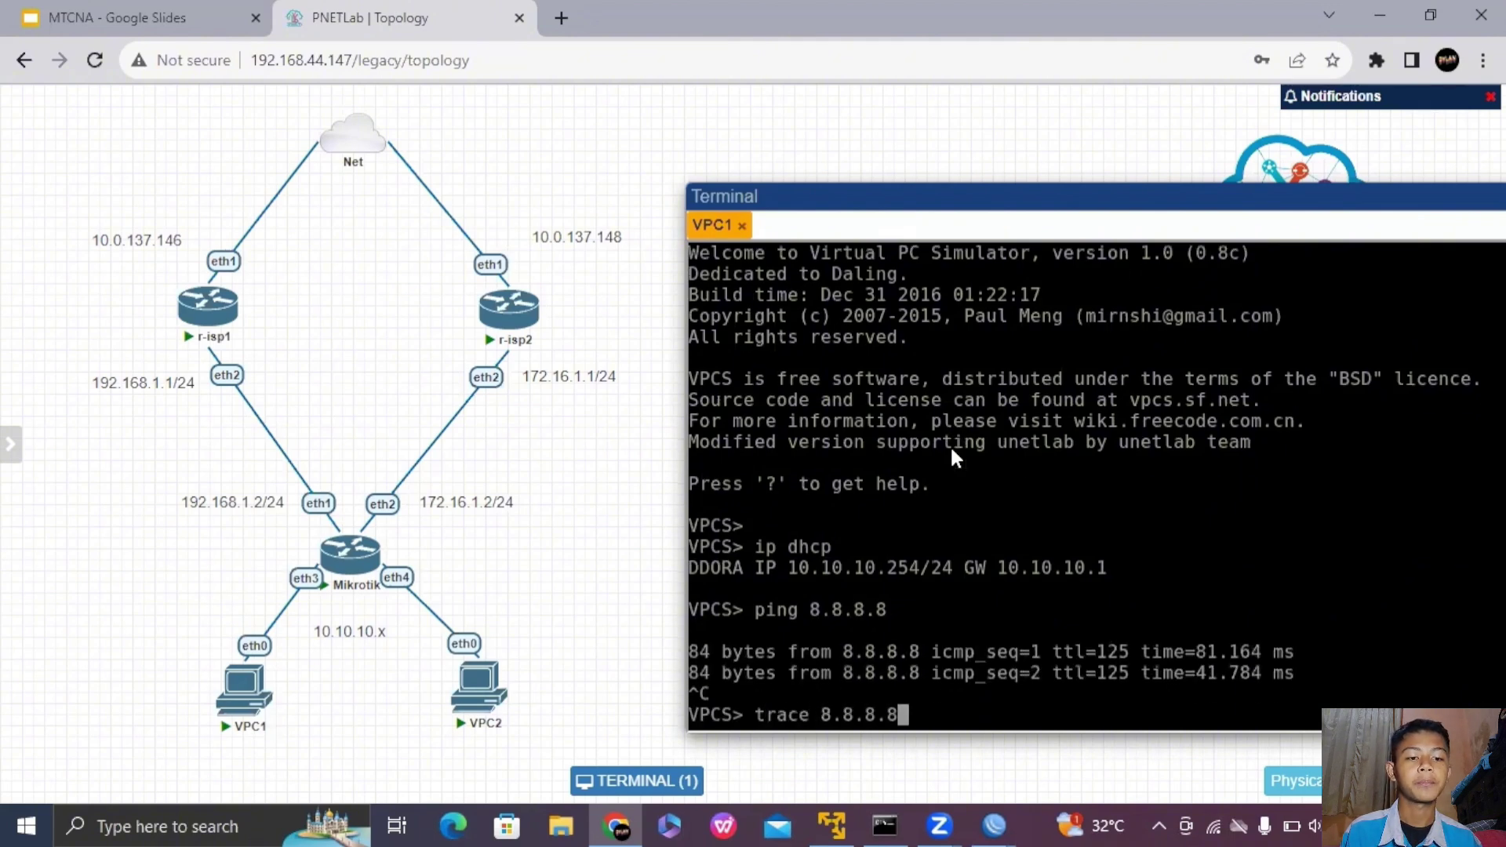
key(Return)
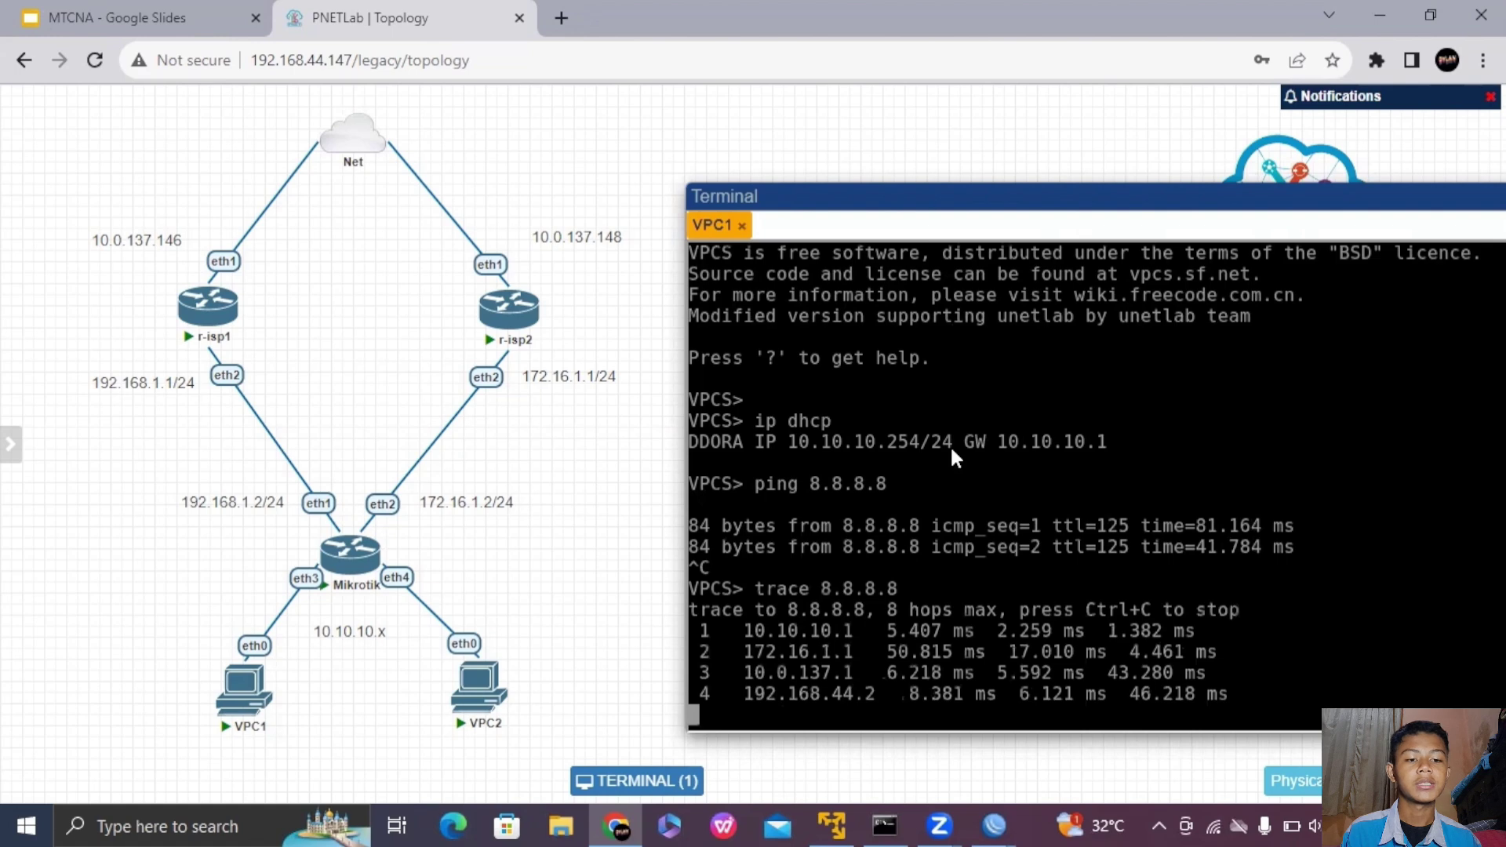
key(ctrl+c)
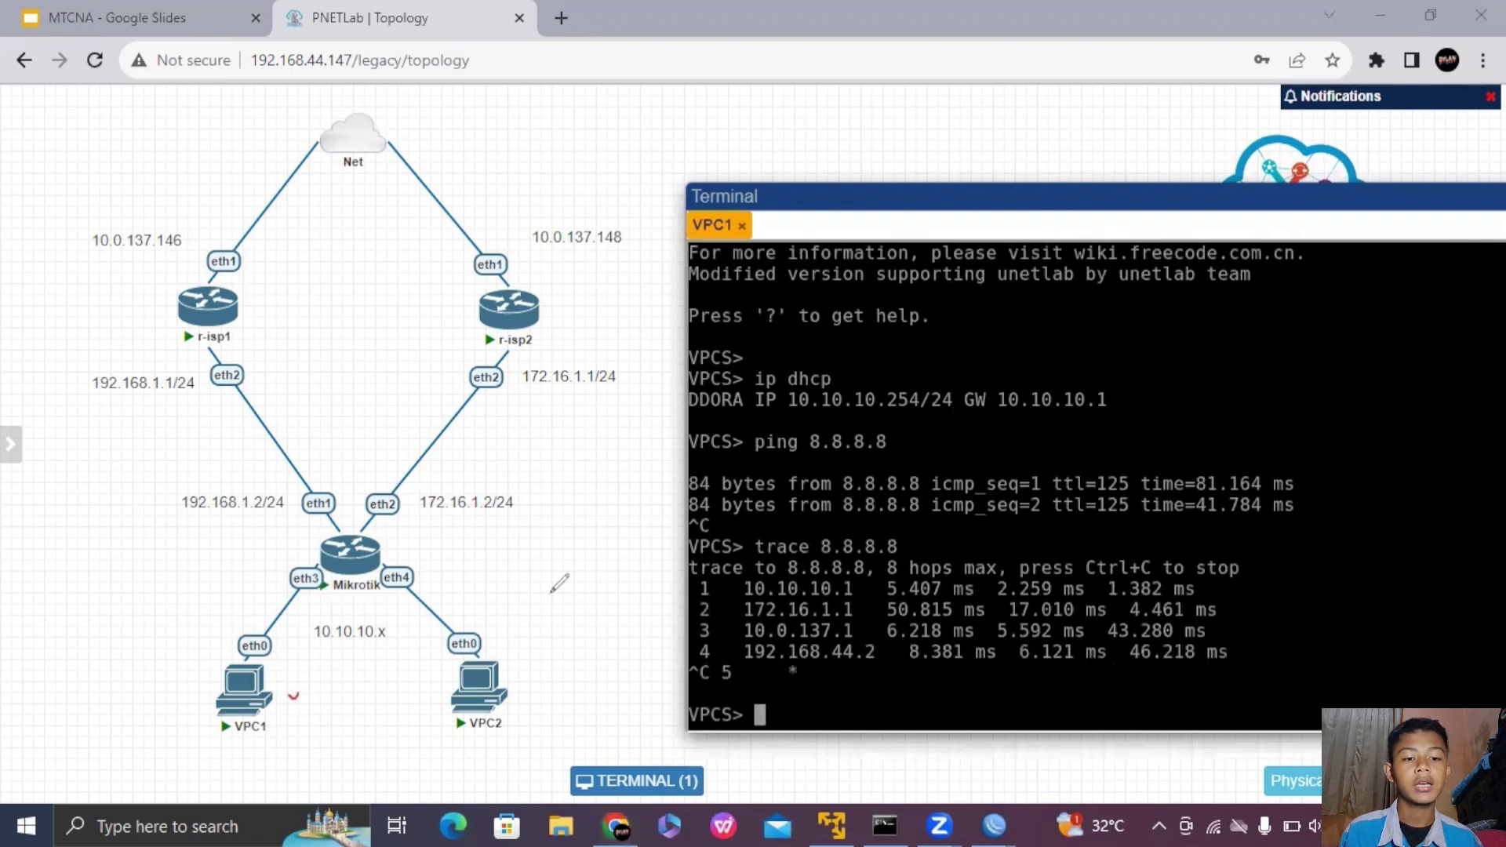
mouse_move(272, 562)
mouse_down()
mouse_move(400, 559)
mouse_move(376, 606)
mouse_move(280, 555)
mouse_up()
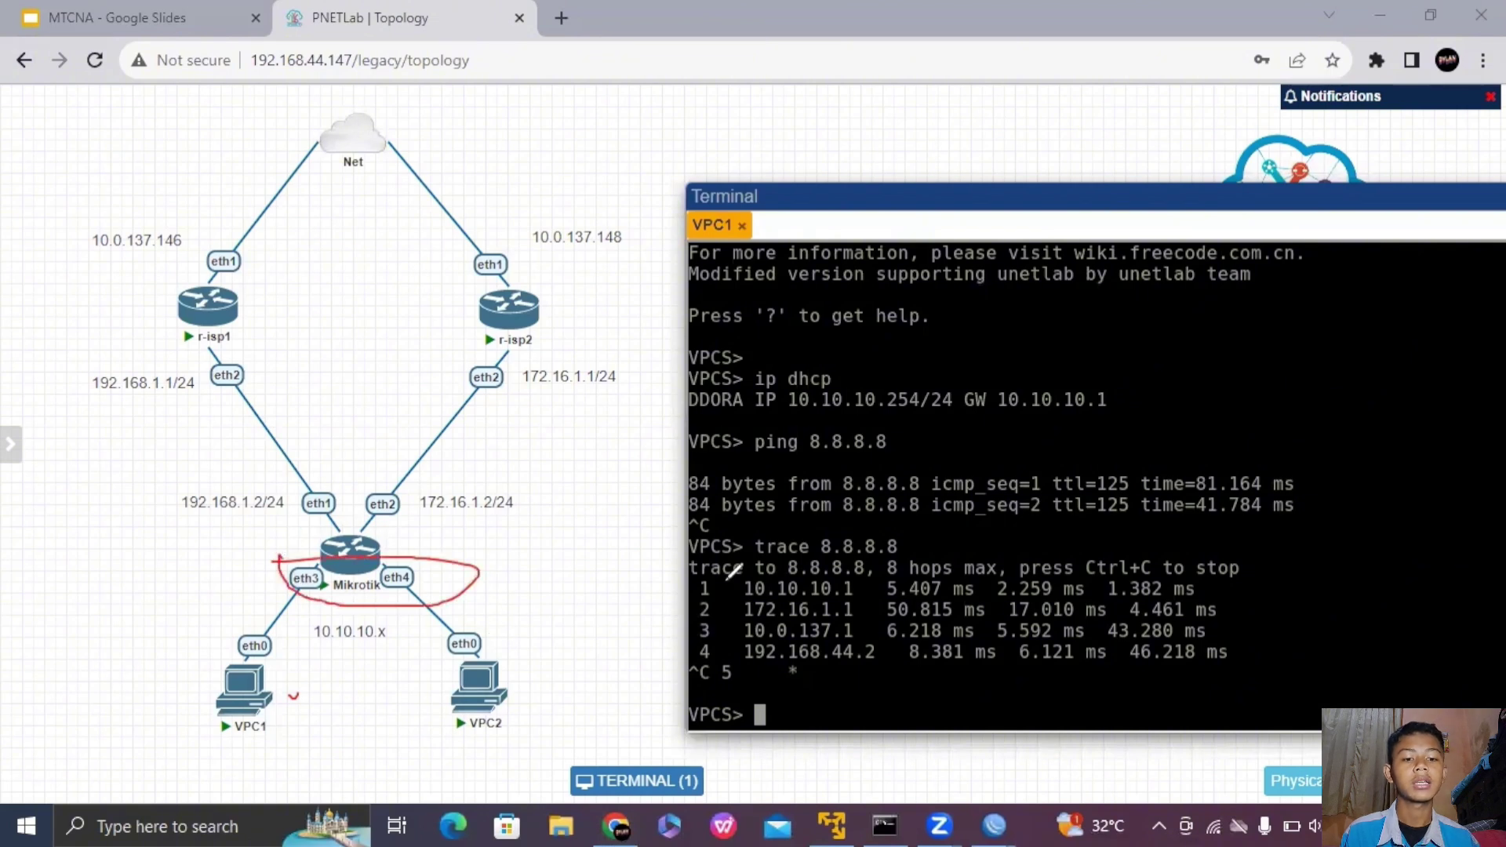
drag(461, 476, 490, 429)
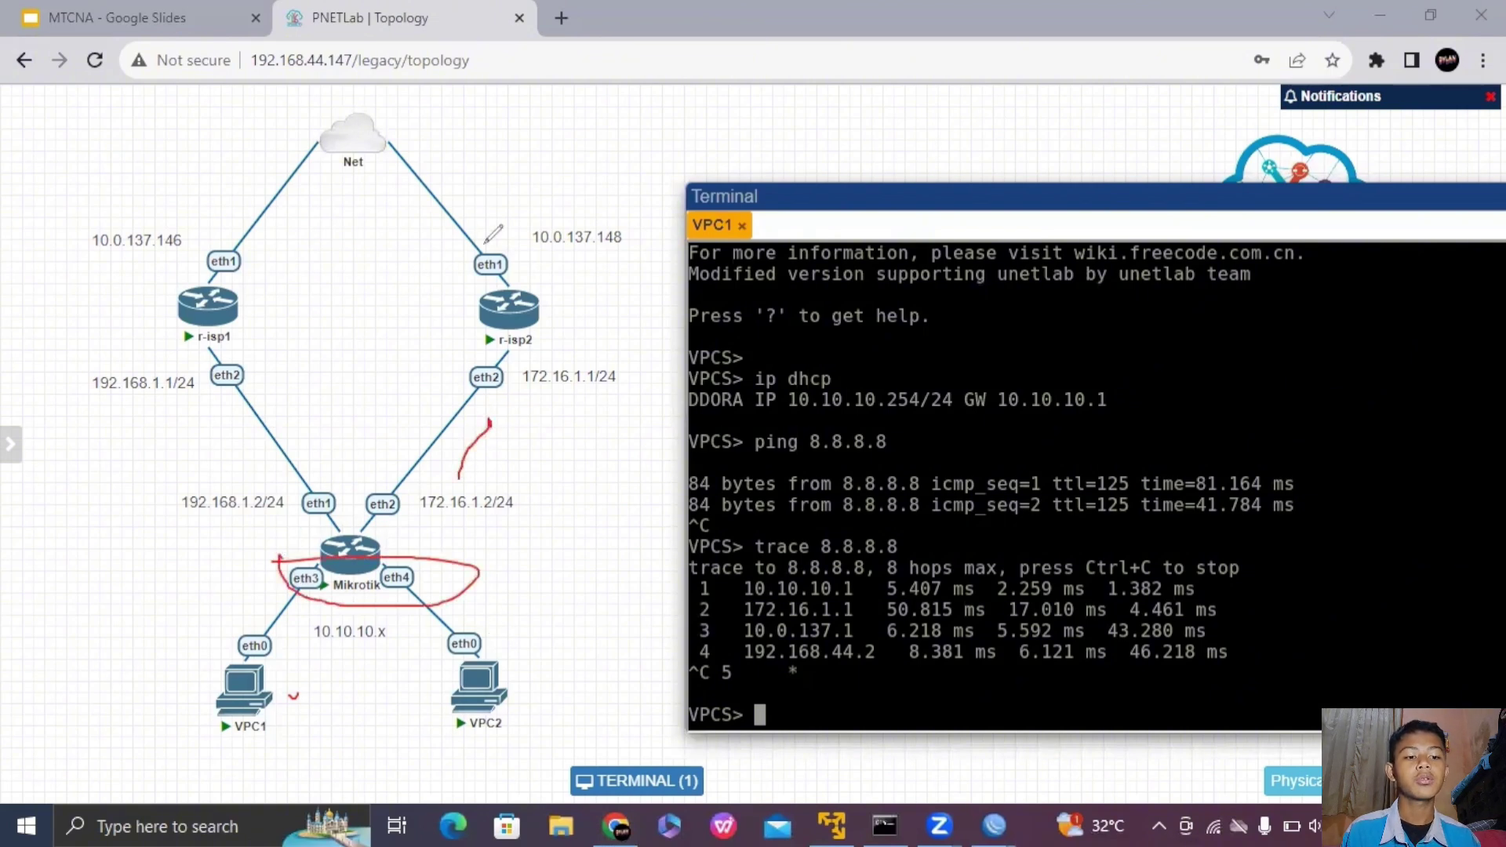
drag(425, 138, 454, 130)
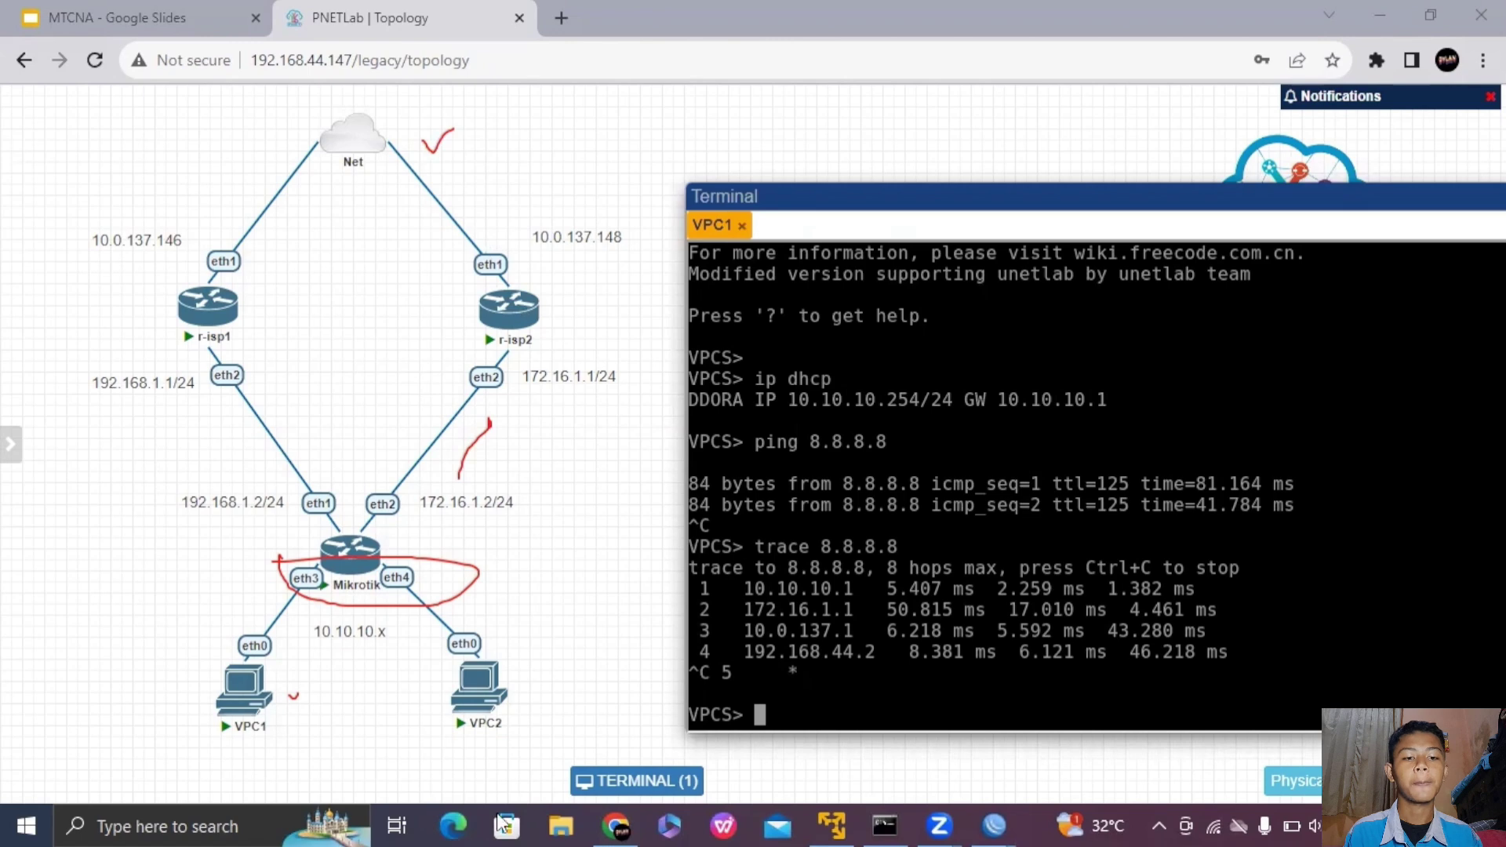
- Open VPC2's console, ping 8.8.8.8 and trace the route to 8.8.8.8, stopping each command after a few replies
click(478, 694)
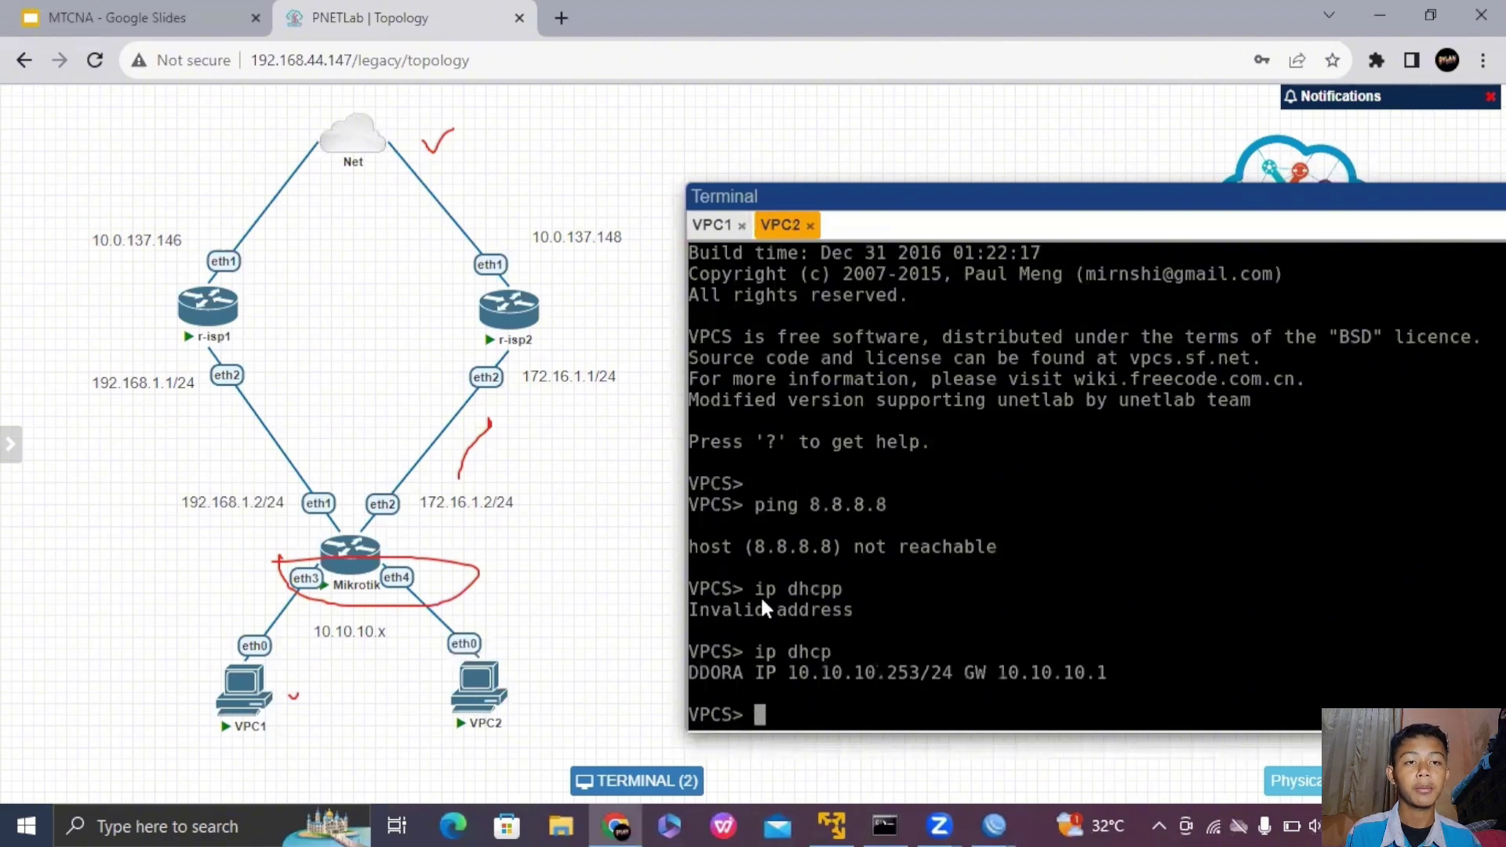
text(ping 8.8.8.8)
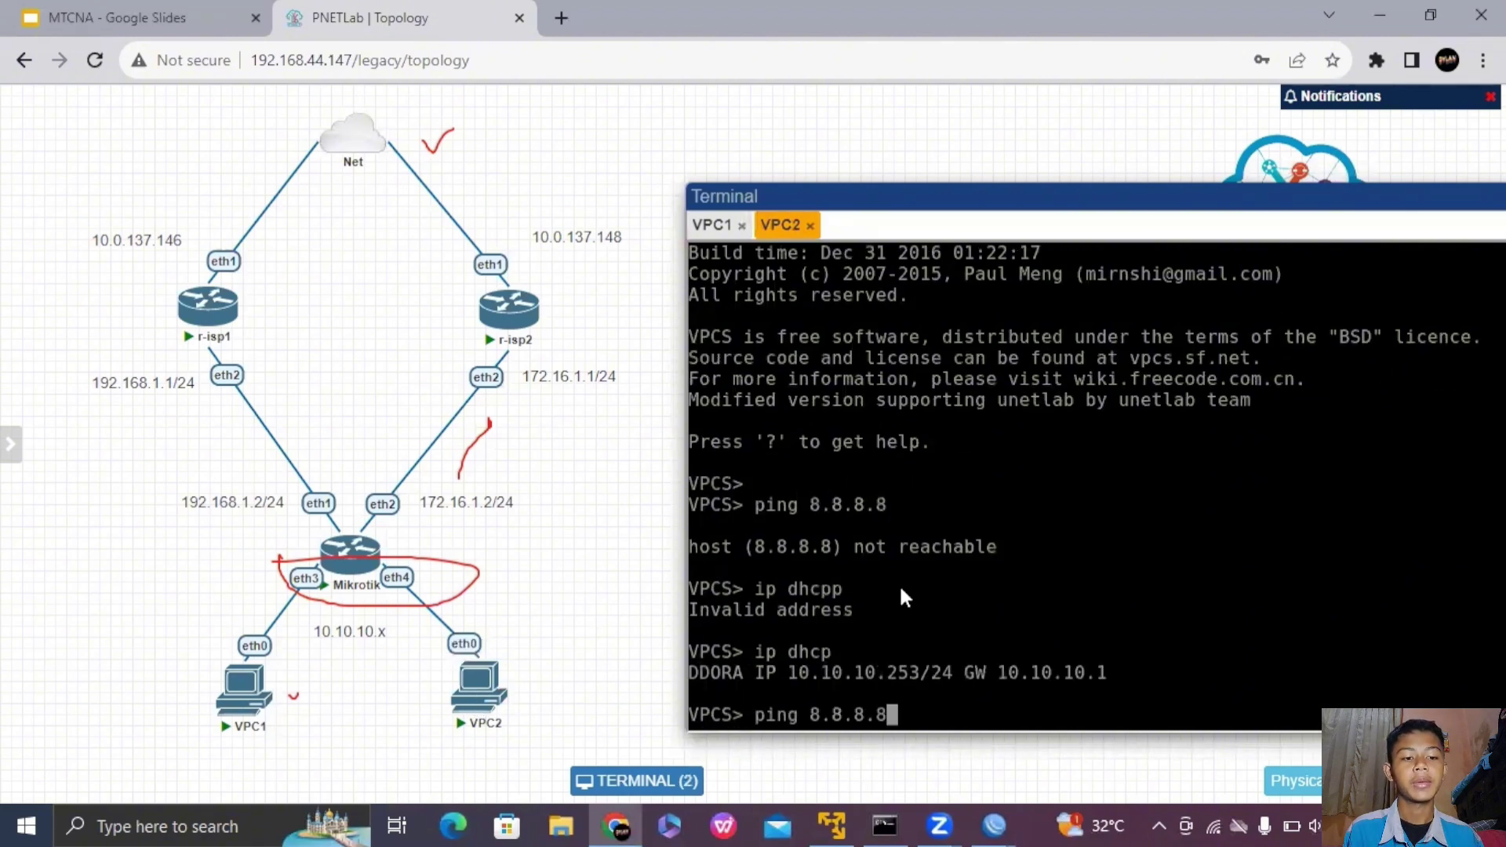
key(Return)
key(ctrl+c)
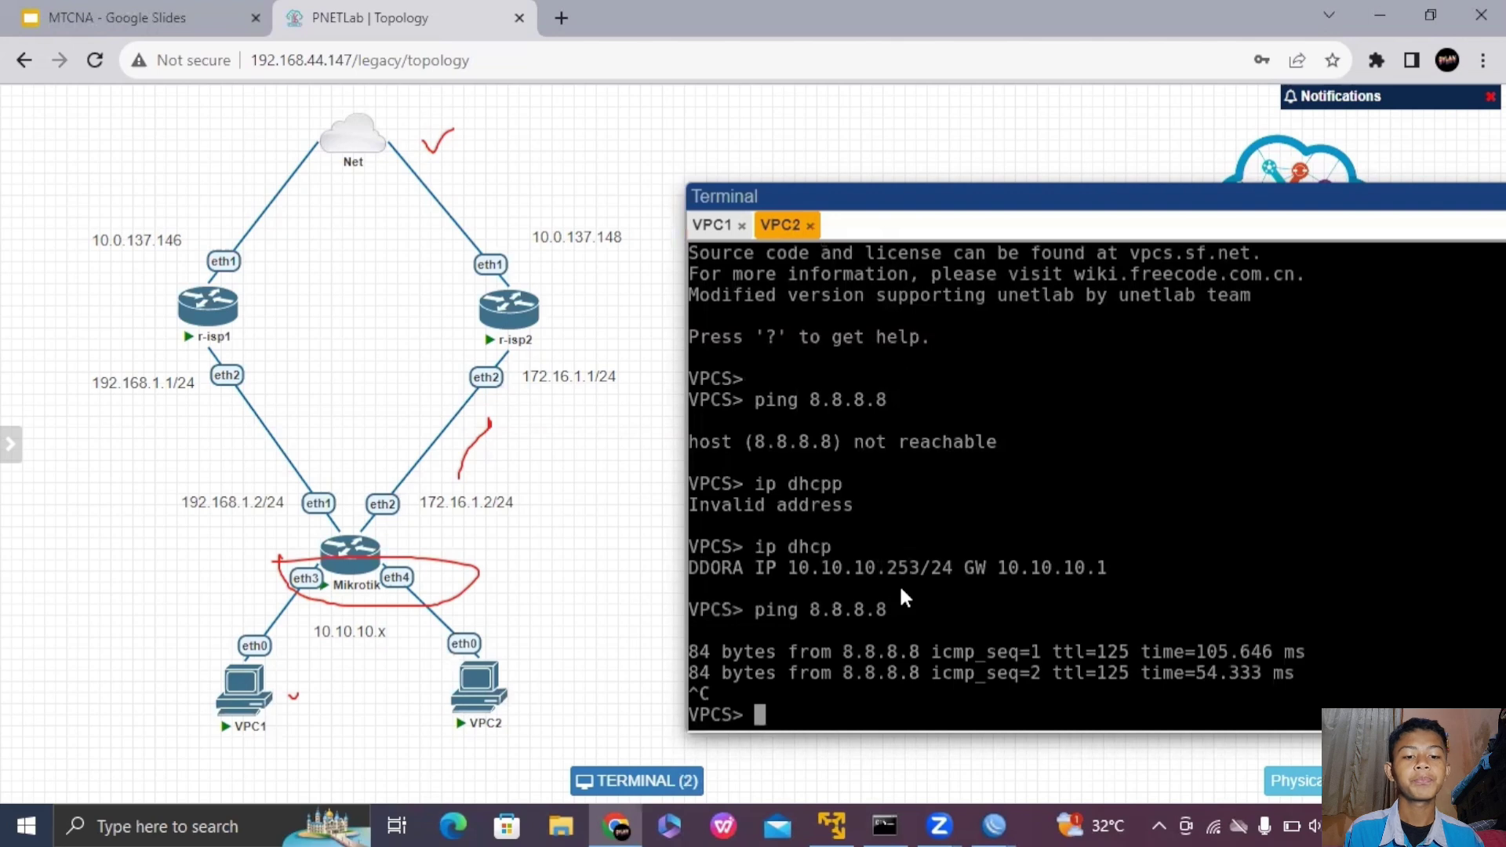
text(trace )
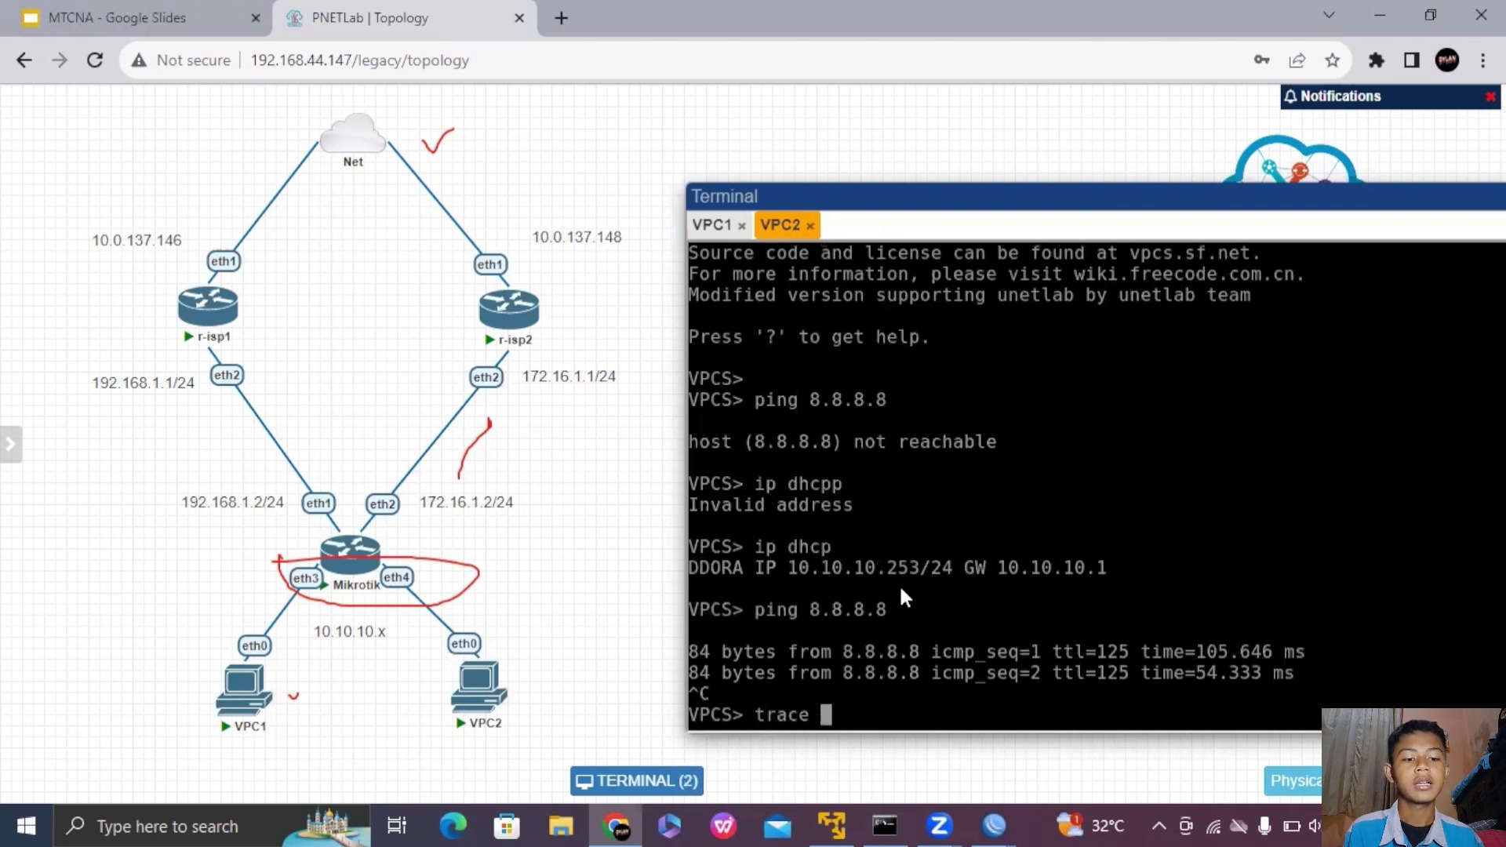
text(8.8.8.8)
key(Return)
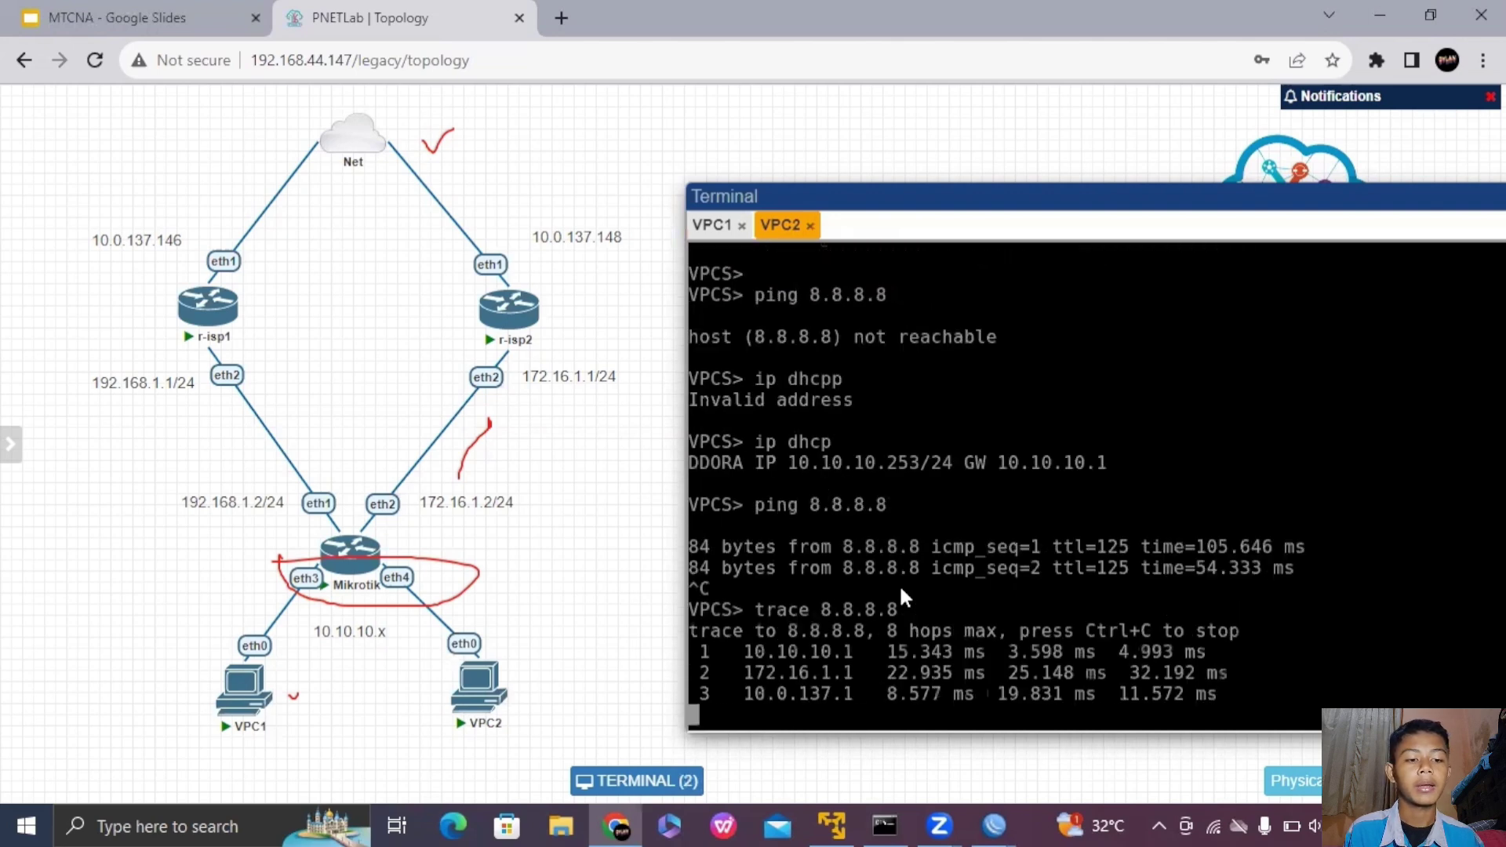
key(ctrl+c)
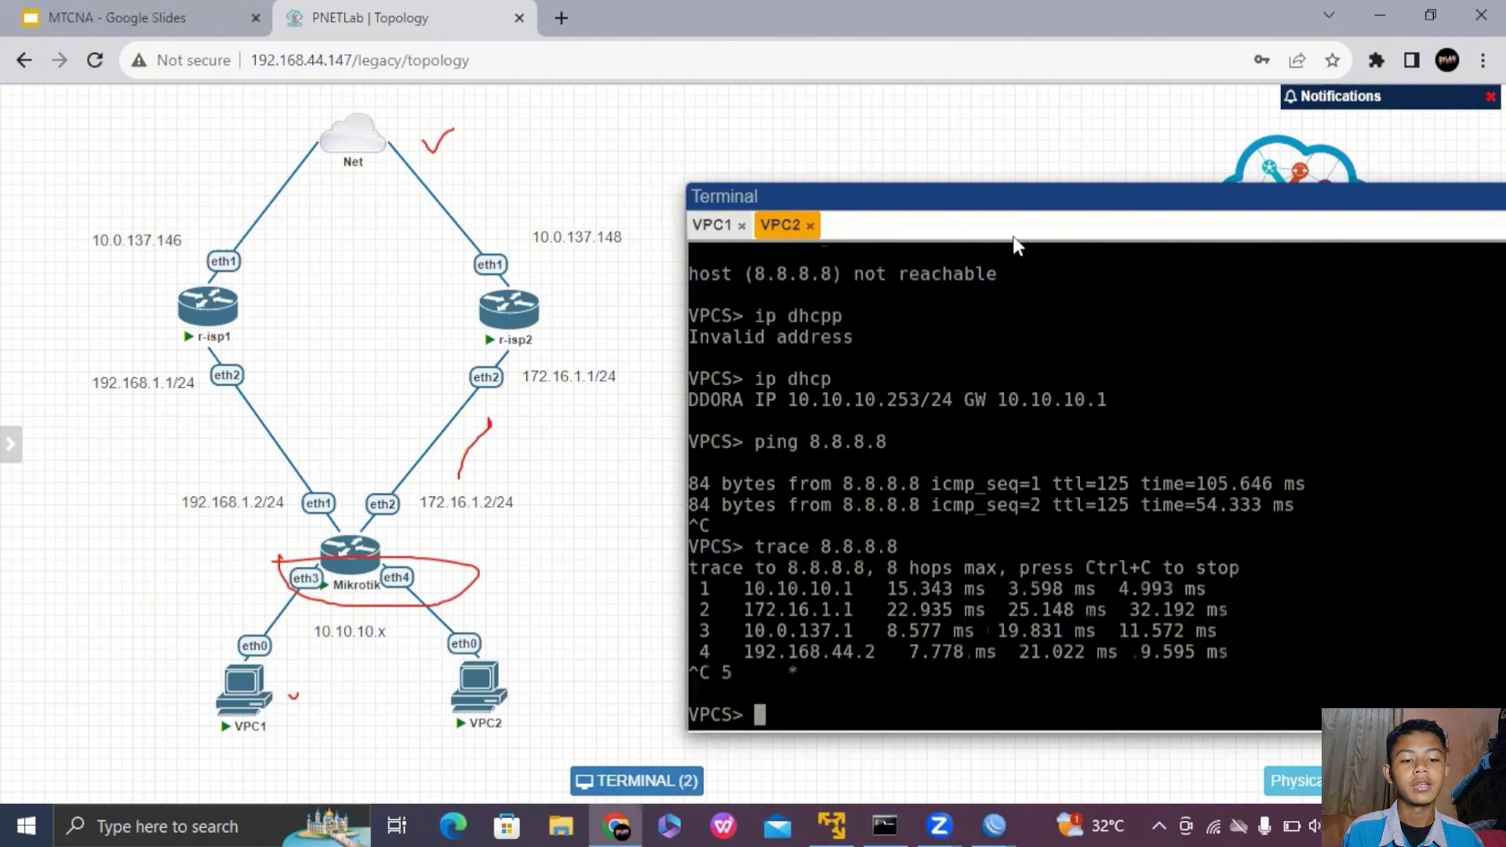
key(ctrl+2)
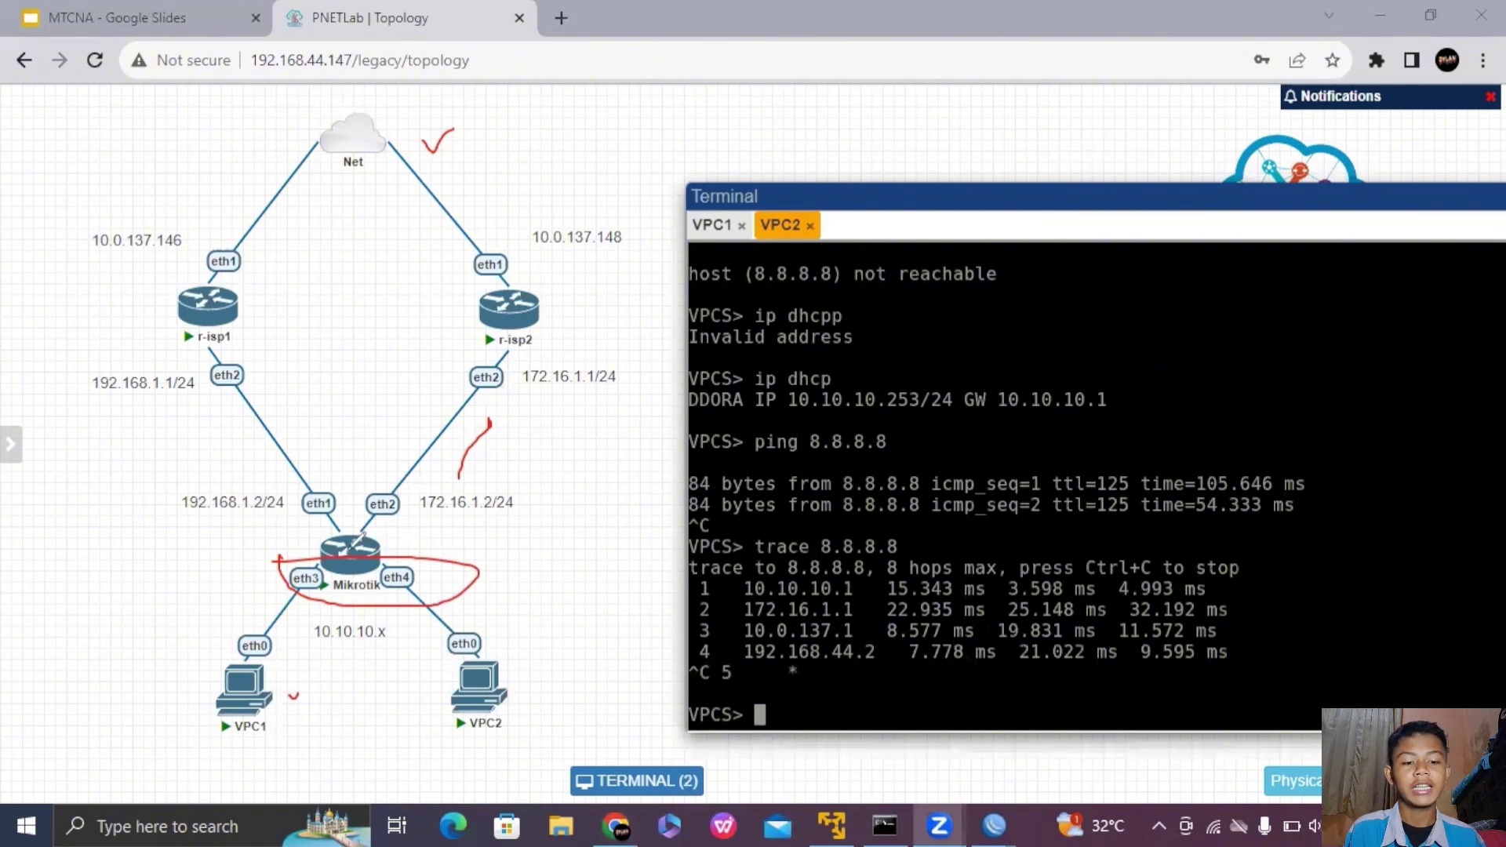
drag(510, 684, 541, 674)
drag(443, 582, 490, 576)
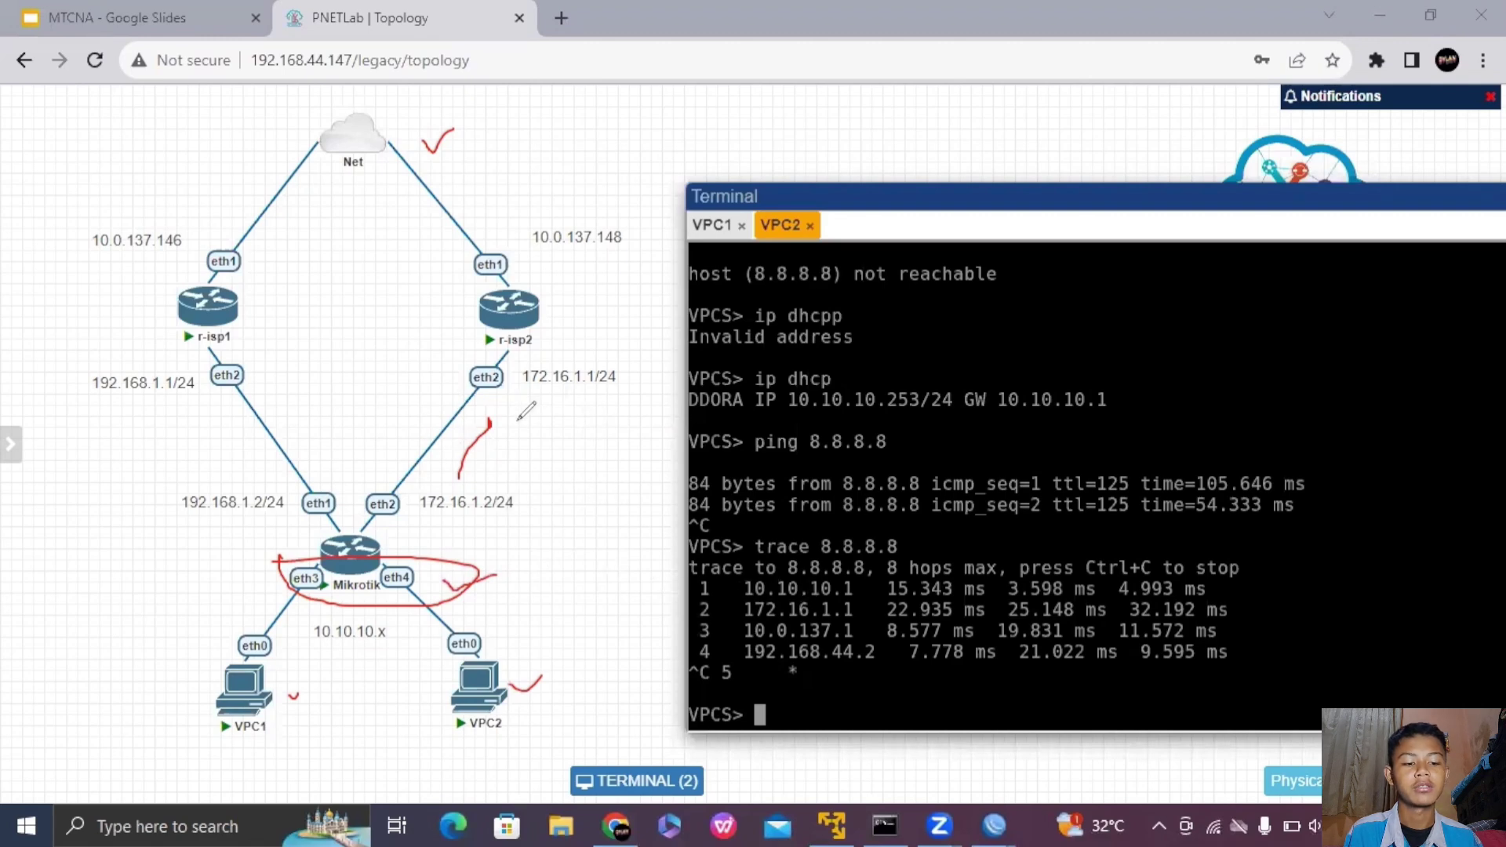
drag(492, 420, 489, 419)
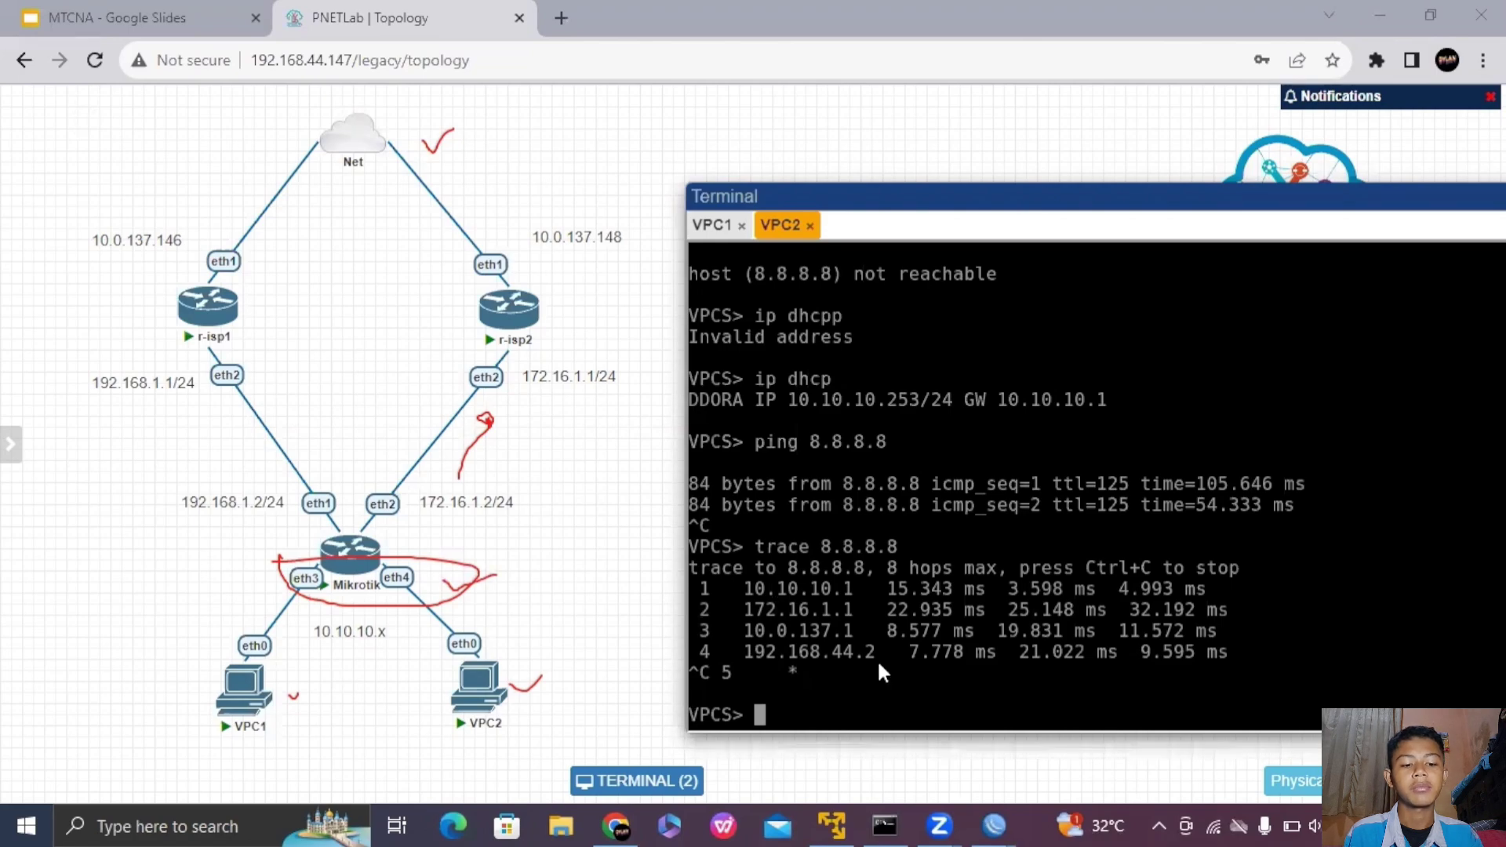
key(Escape)
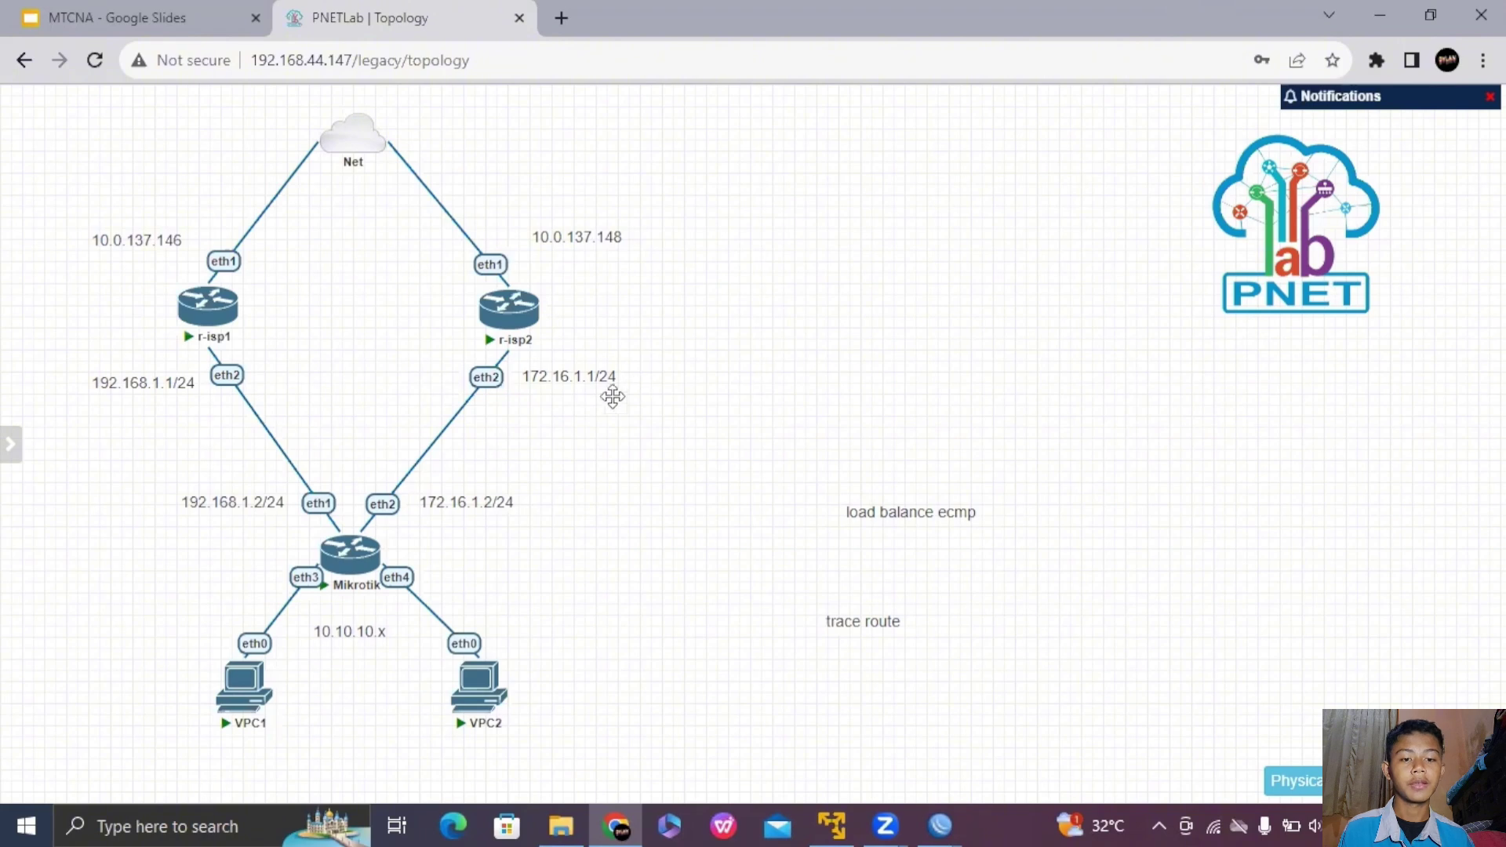
mouse_move(374, 551)
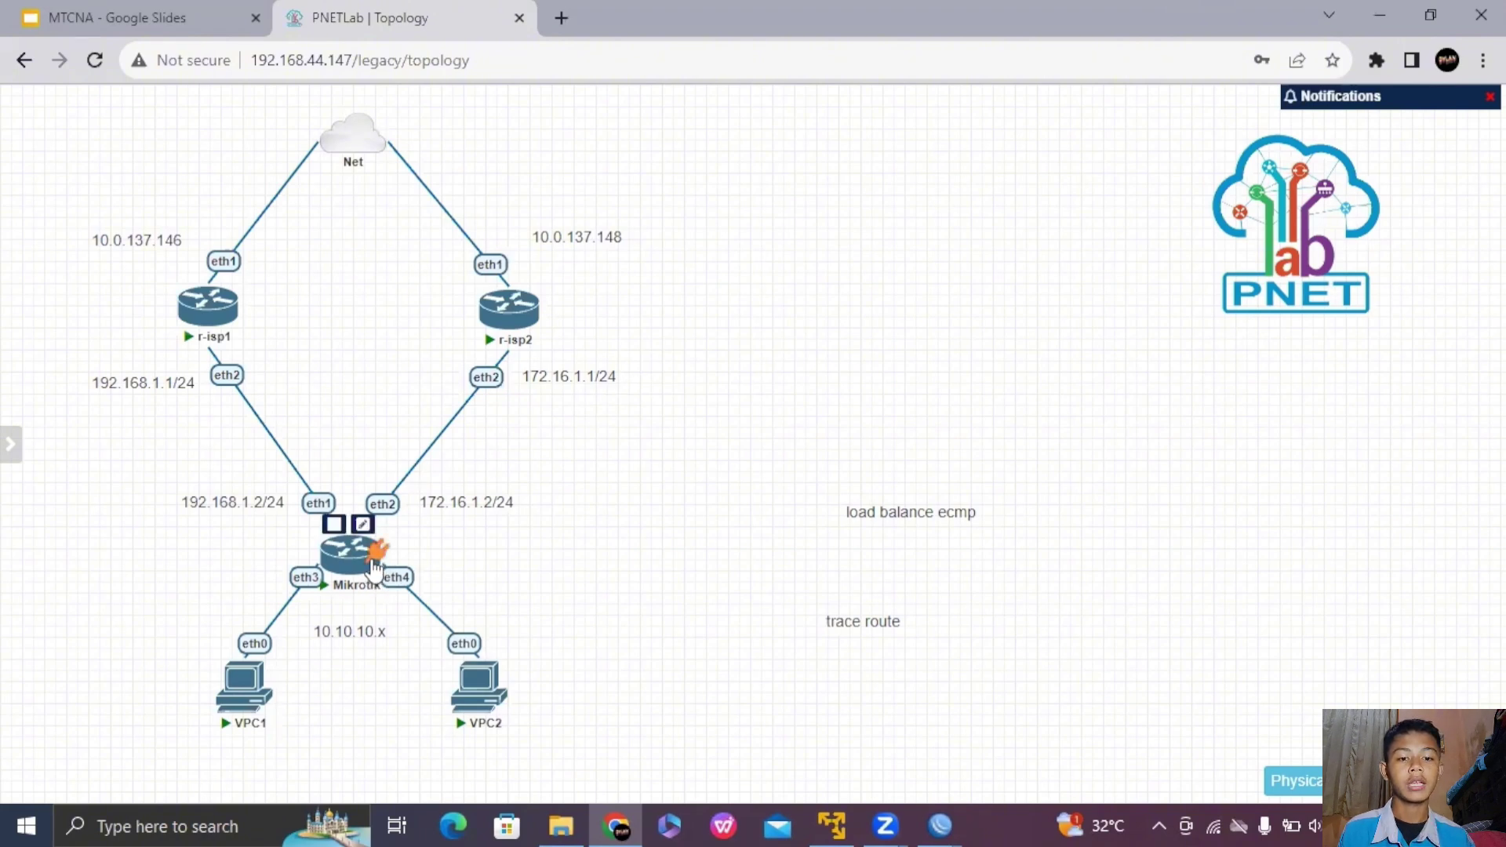
mouse_move(357, 144)
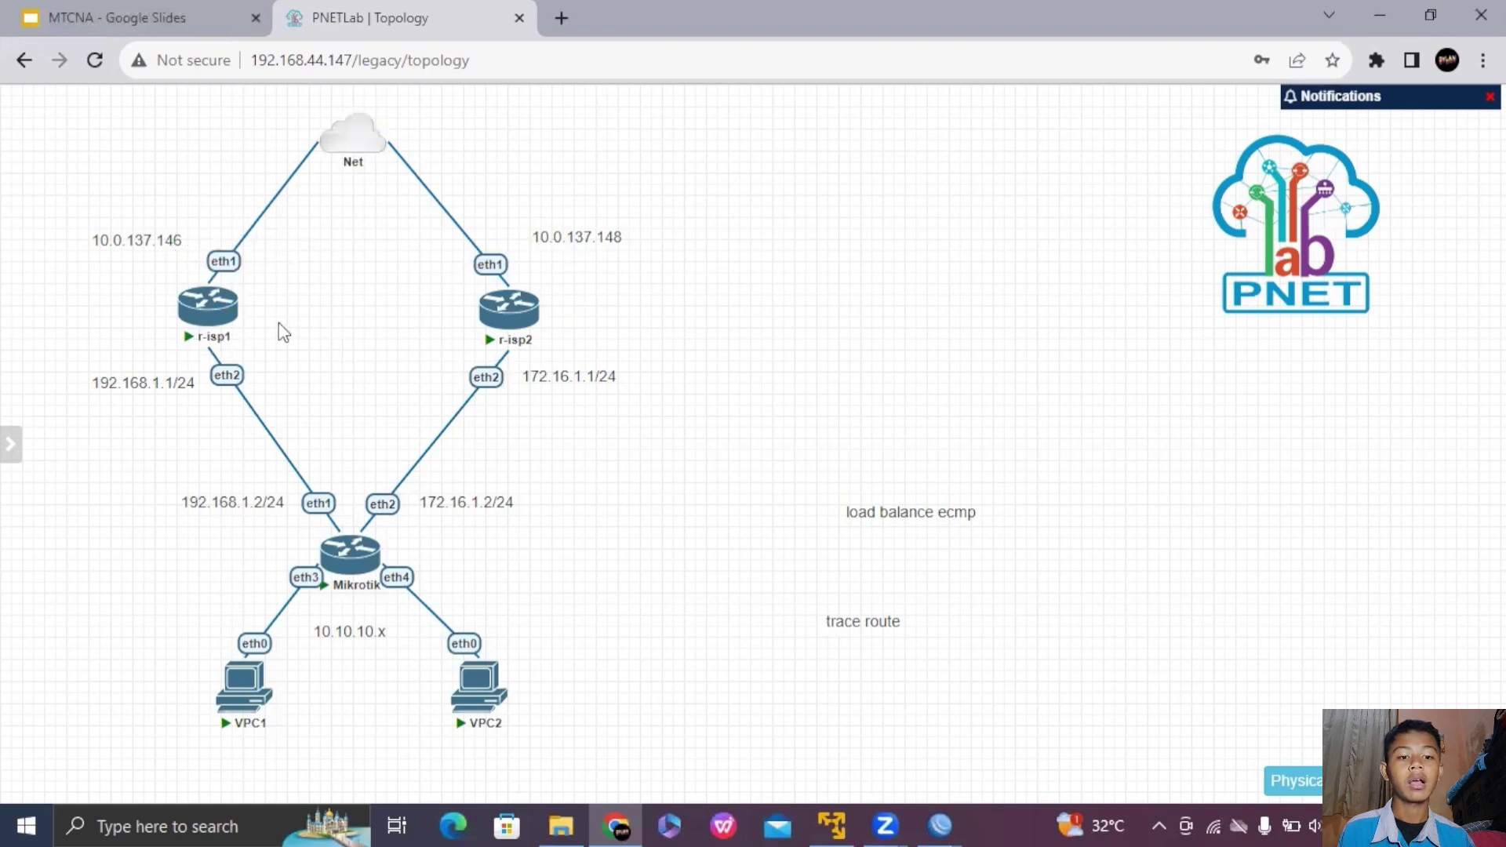
mouse_move(227, 336)
mouse_move(537, 350)
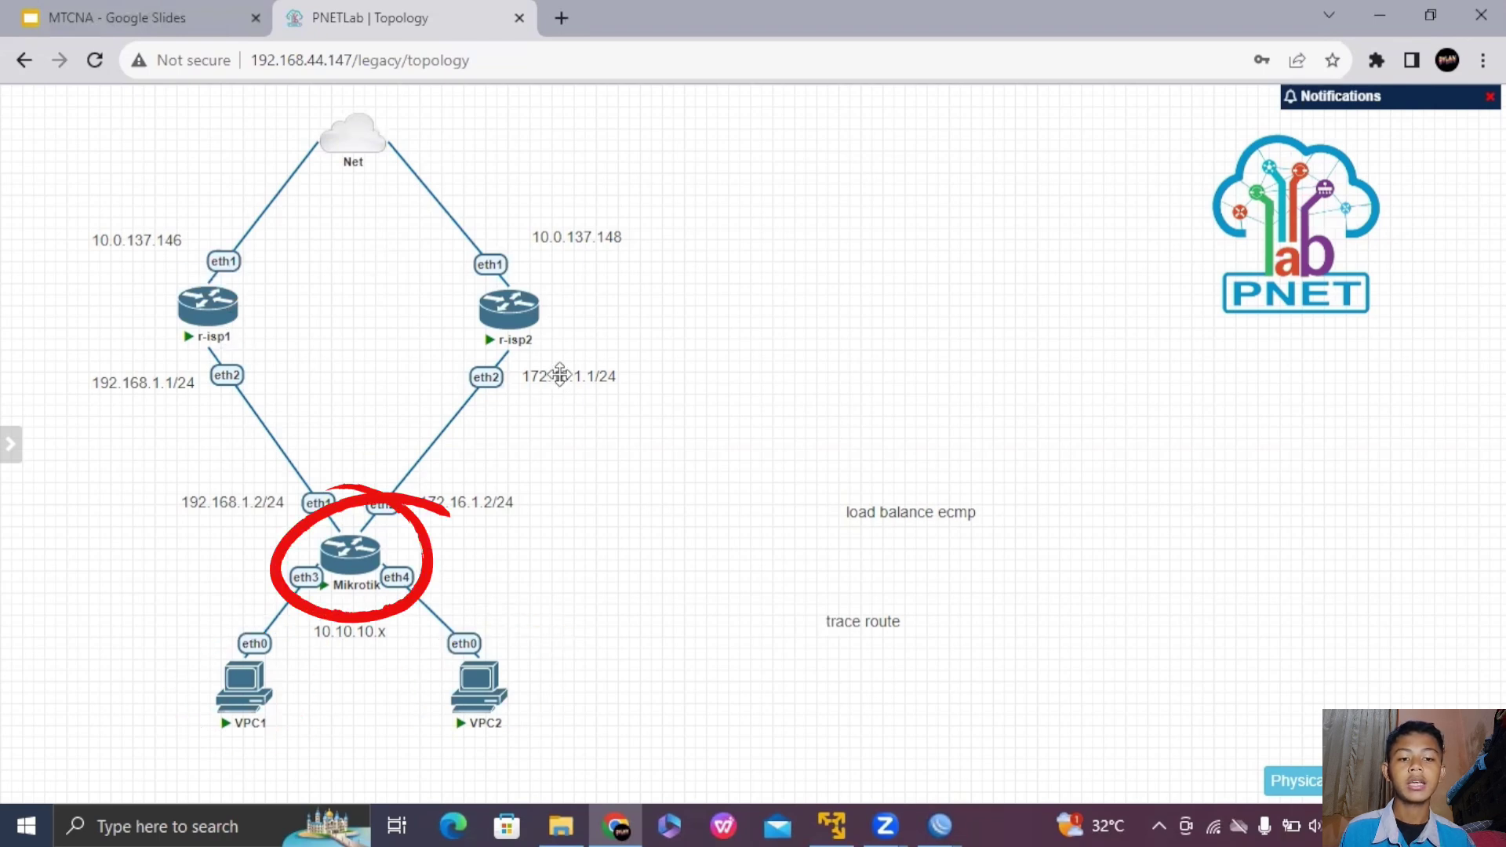
- Switch to the Mikrotik's WinBox session and open the Traceroute tool
mouse_move(940, 826)
click(1134, 746)
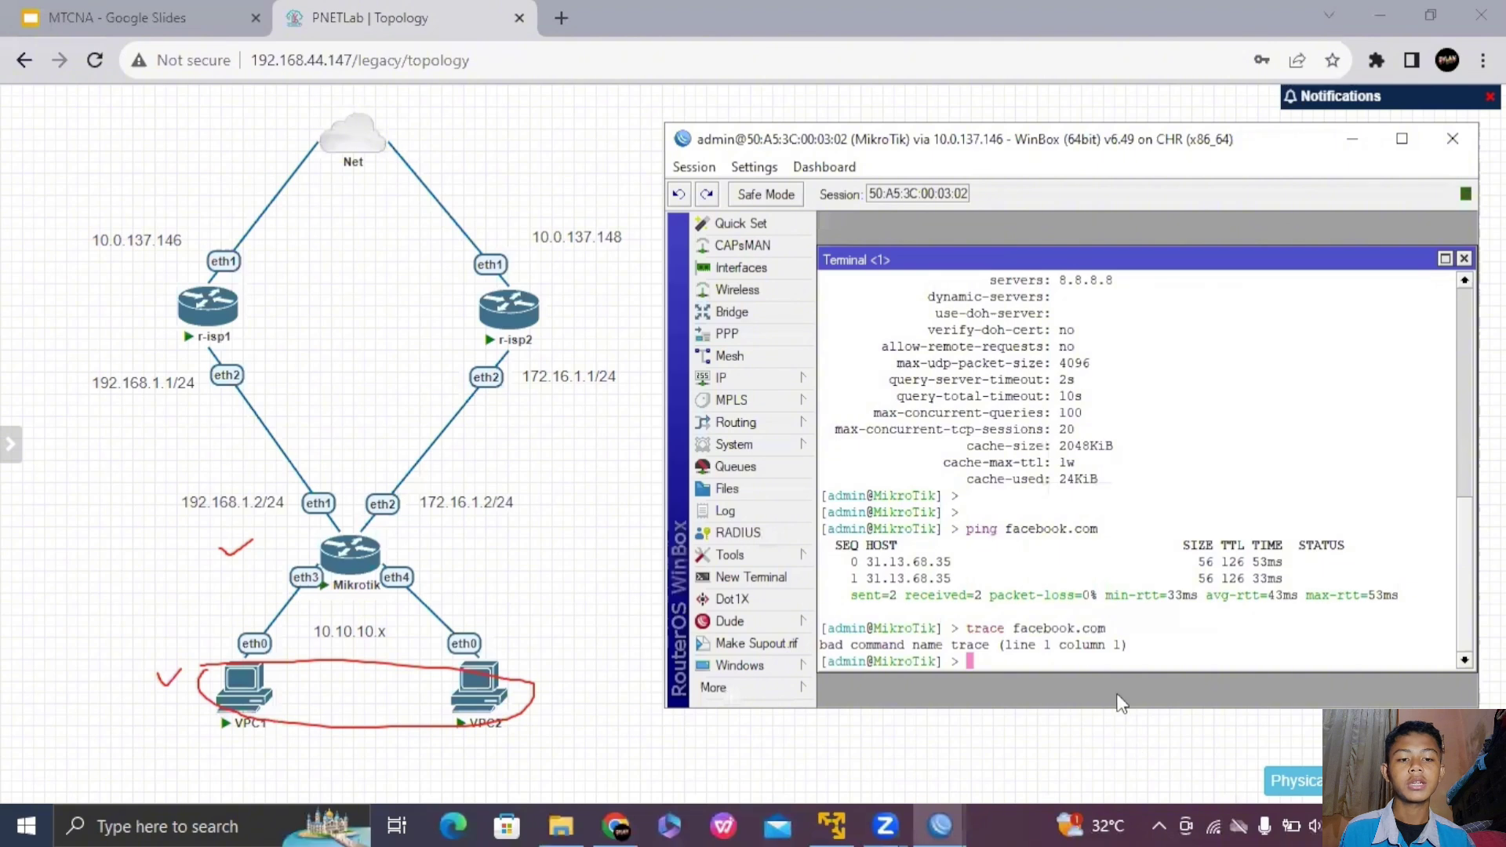
click(757, 547)
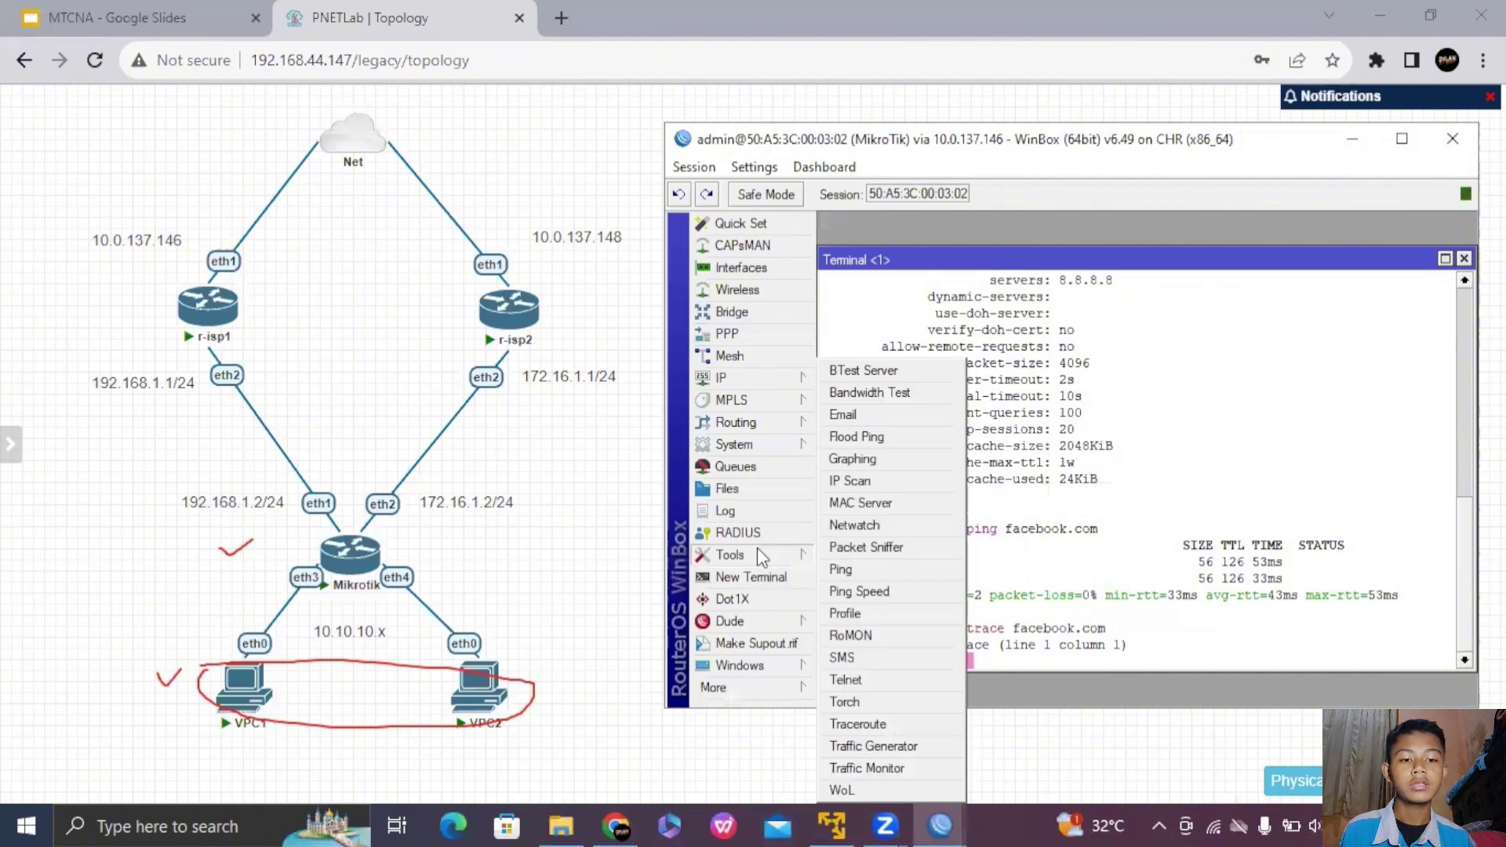
click(893, 730)
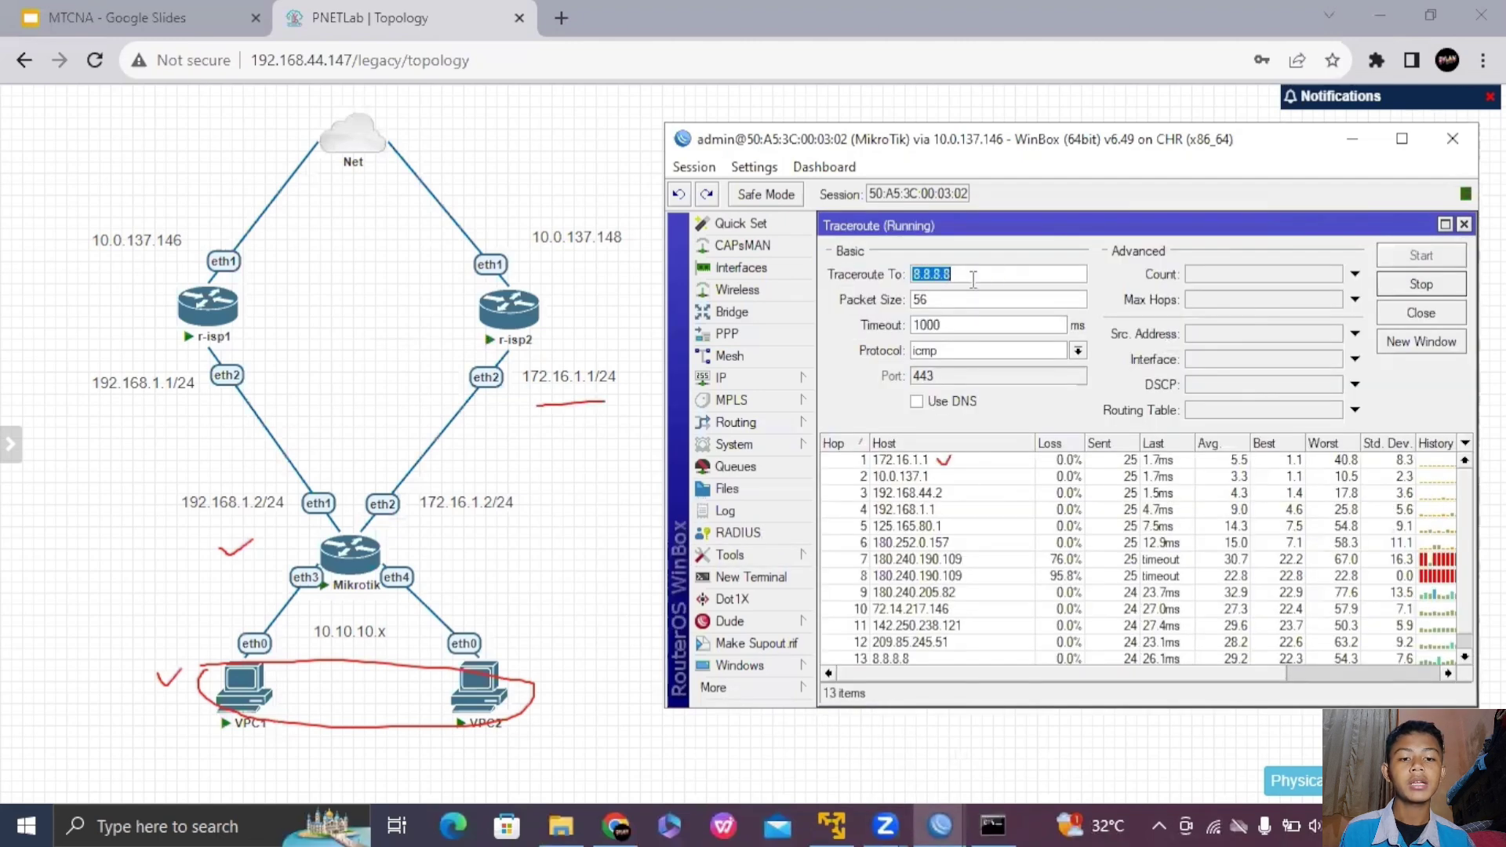
- Set the traceroute target to 31.13.68.35 with the icmp protocol, stop the running trace and start the new one
key(ctrl+v)
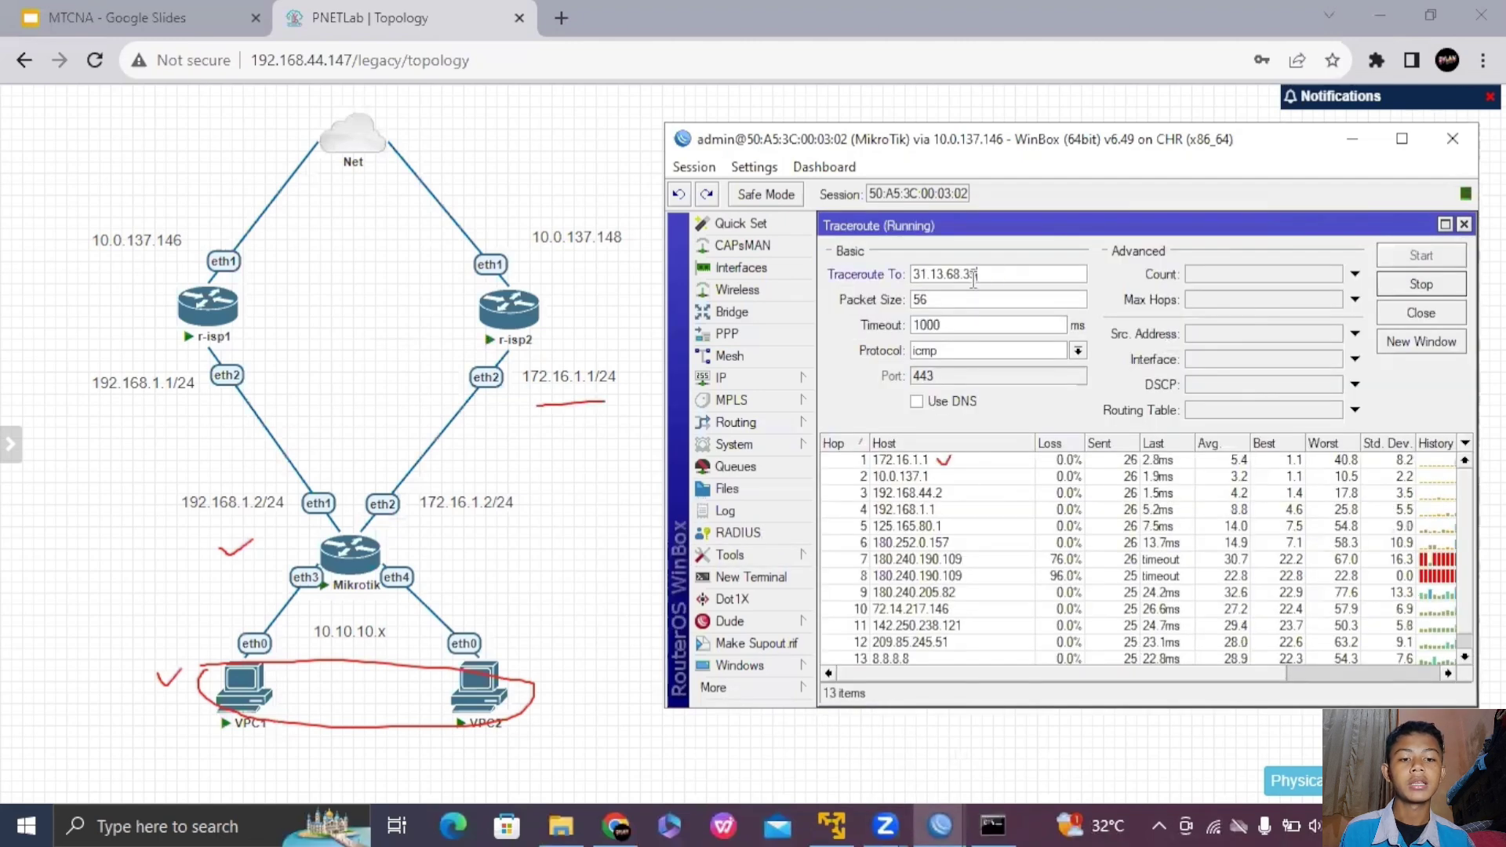
click(970, 359)
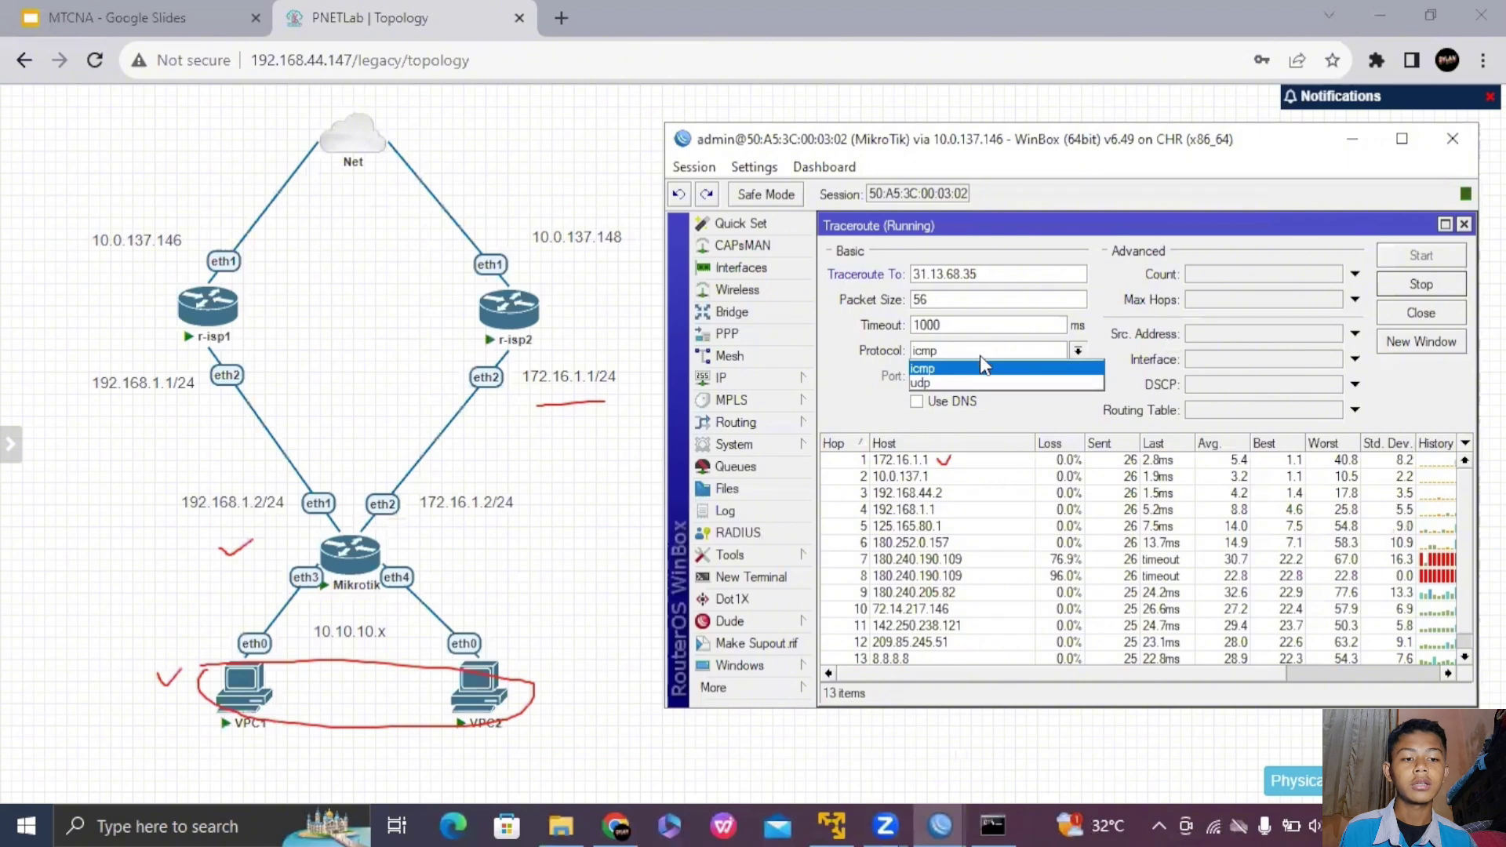
click(982, 366)
click(1416, 294)
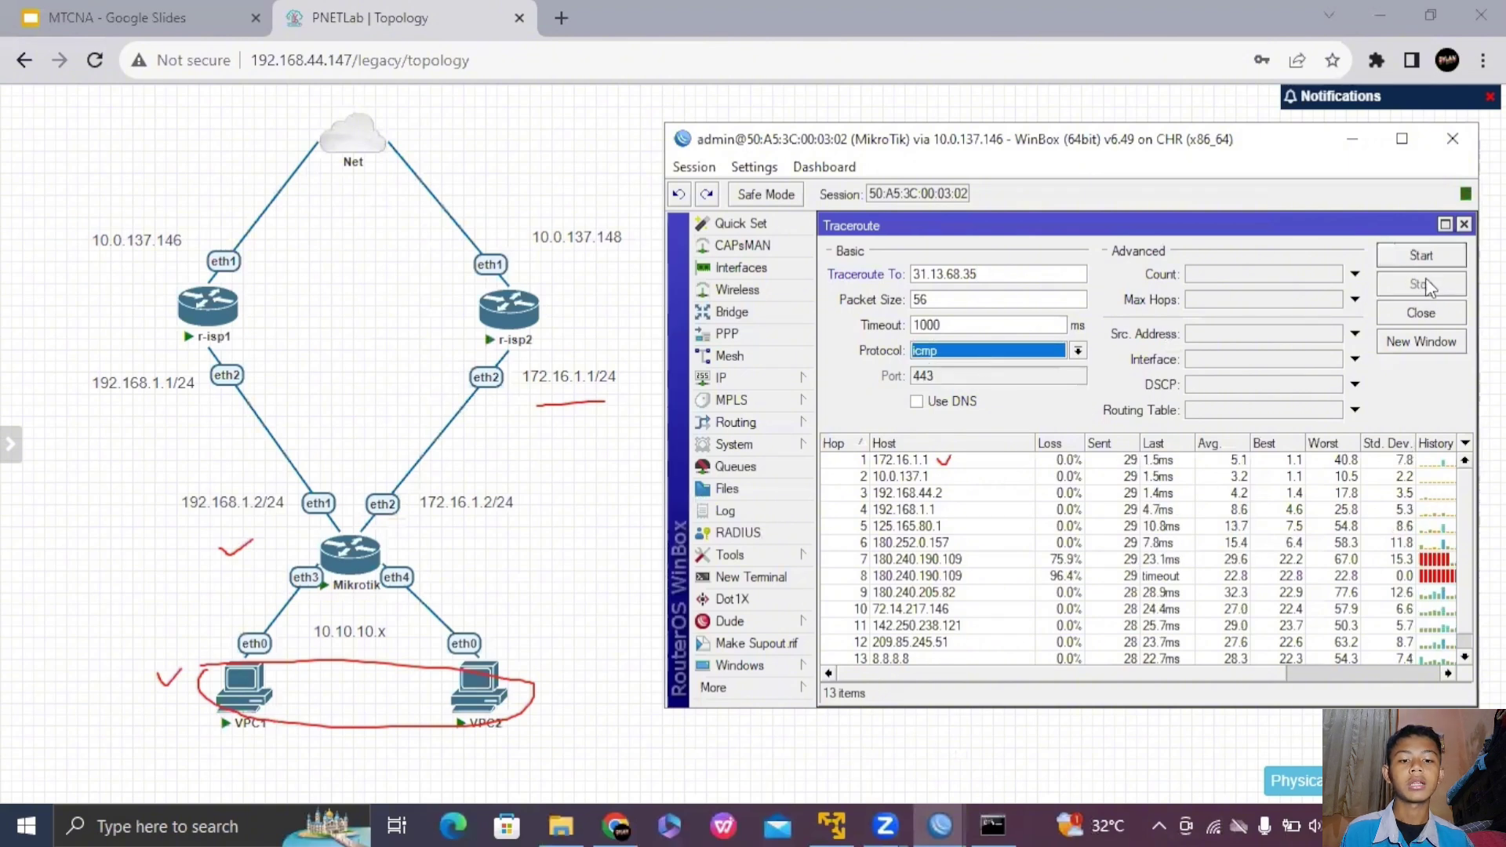
click(1429, 260)
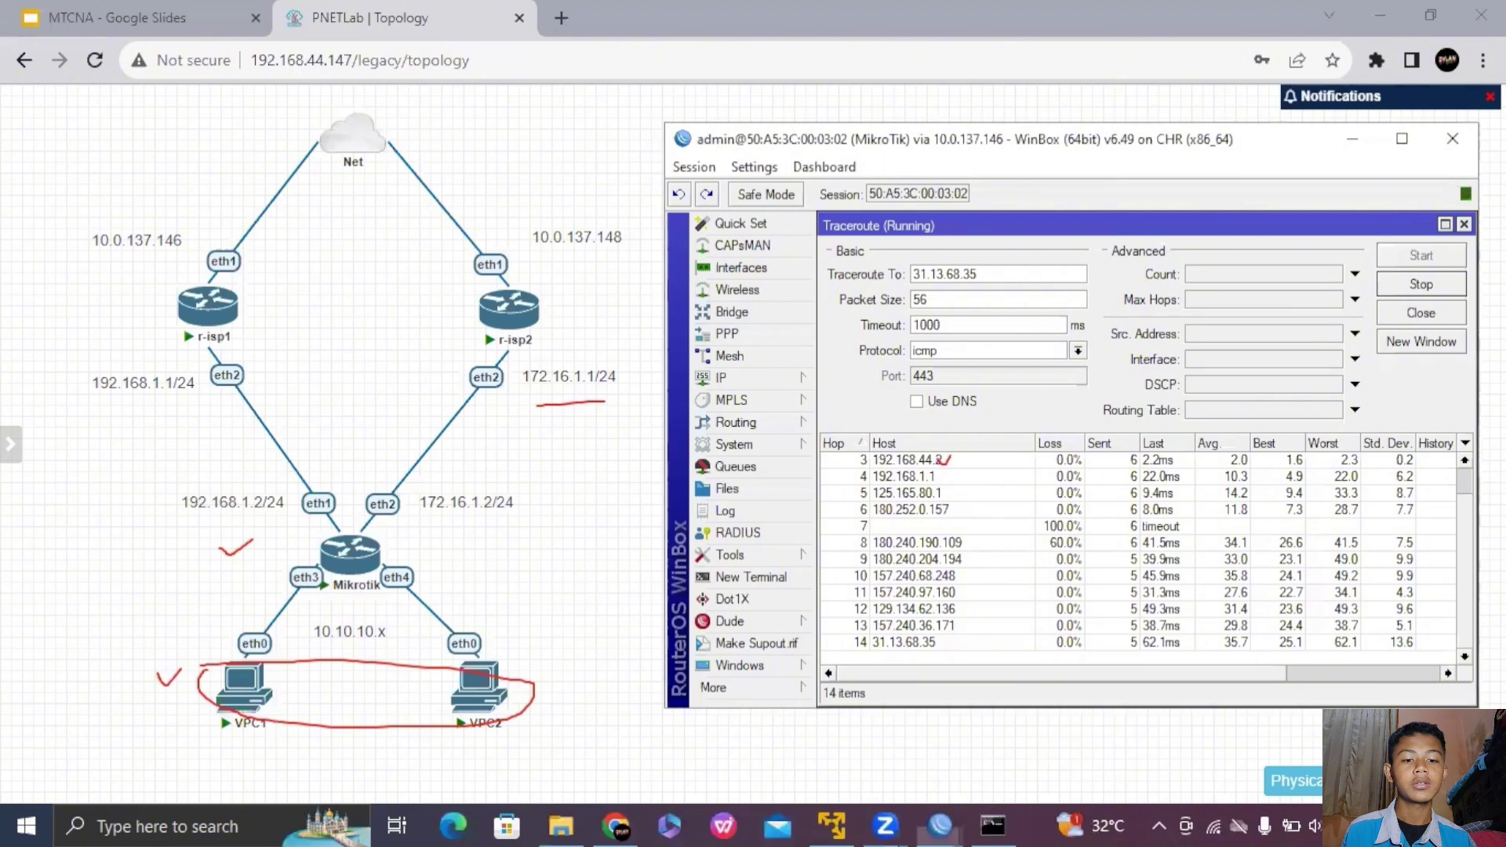
- Check the first hops of the running traceroute, open VPC1's console and request an address with ip dhcp
scroll(985, 468, up, 1)
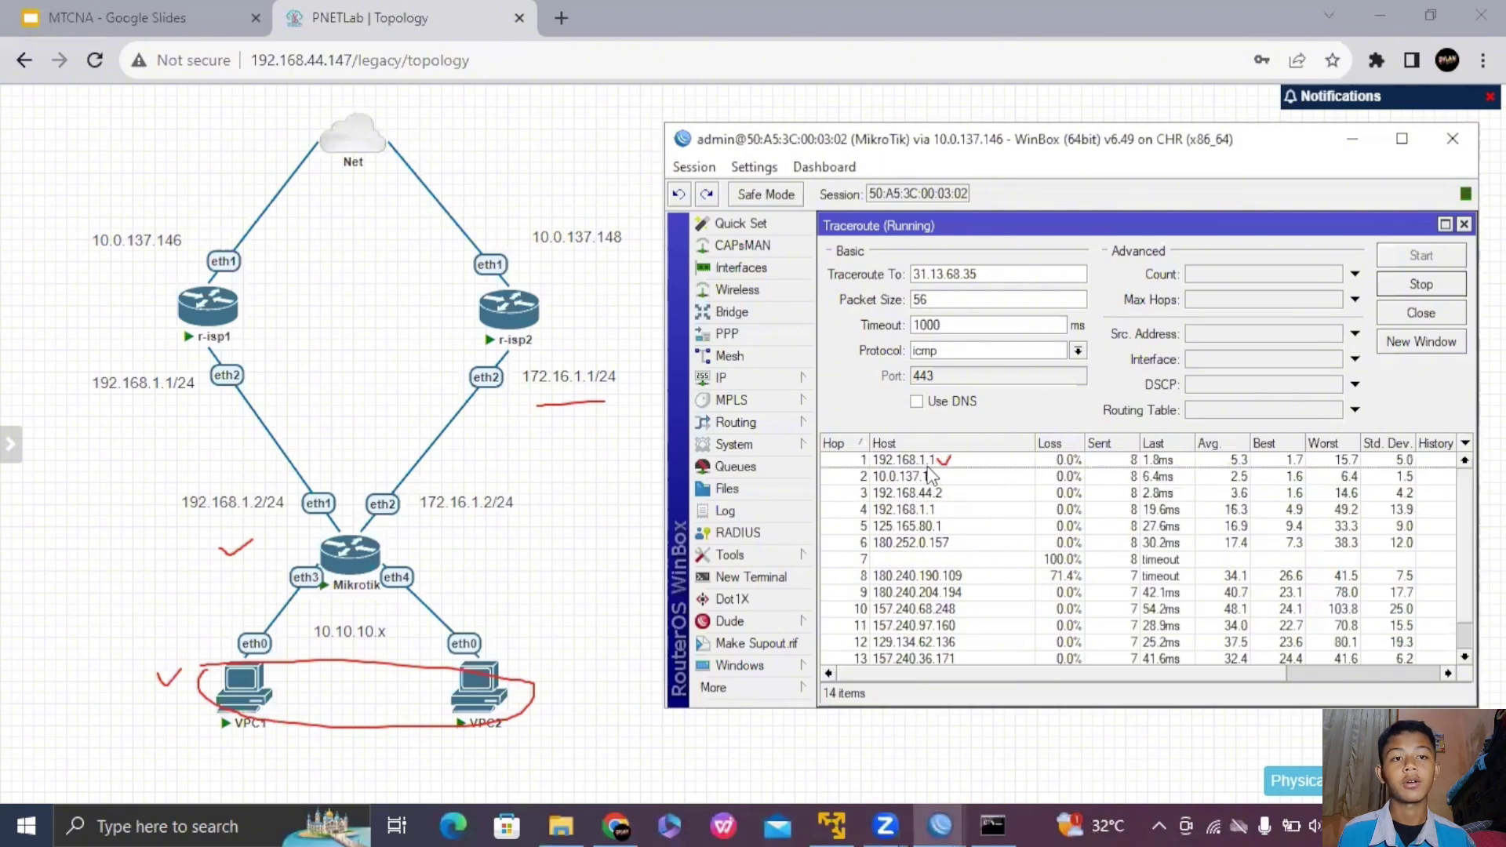
click(246, 696)
click(246, 696)
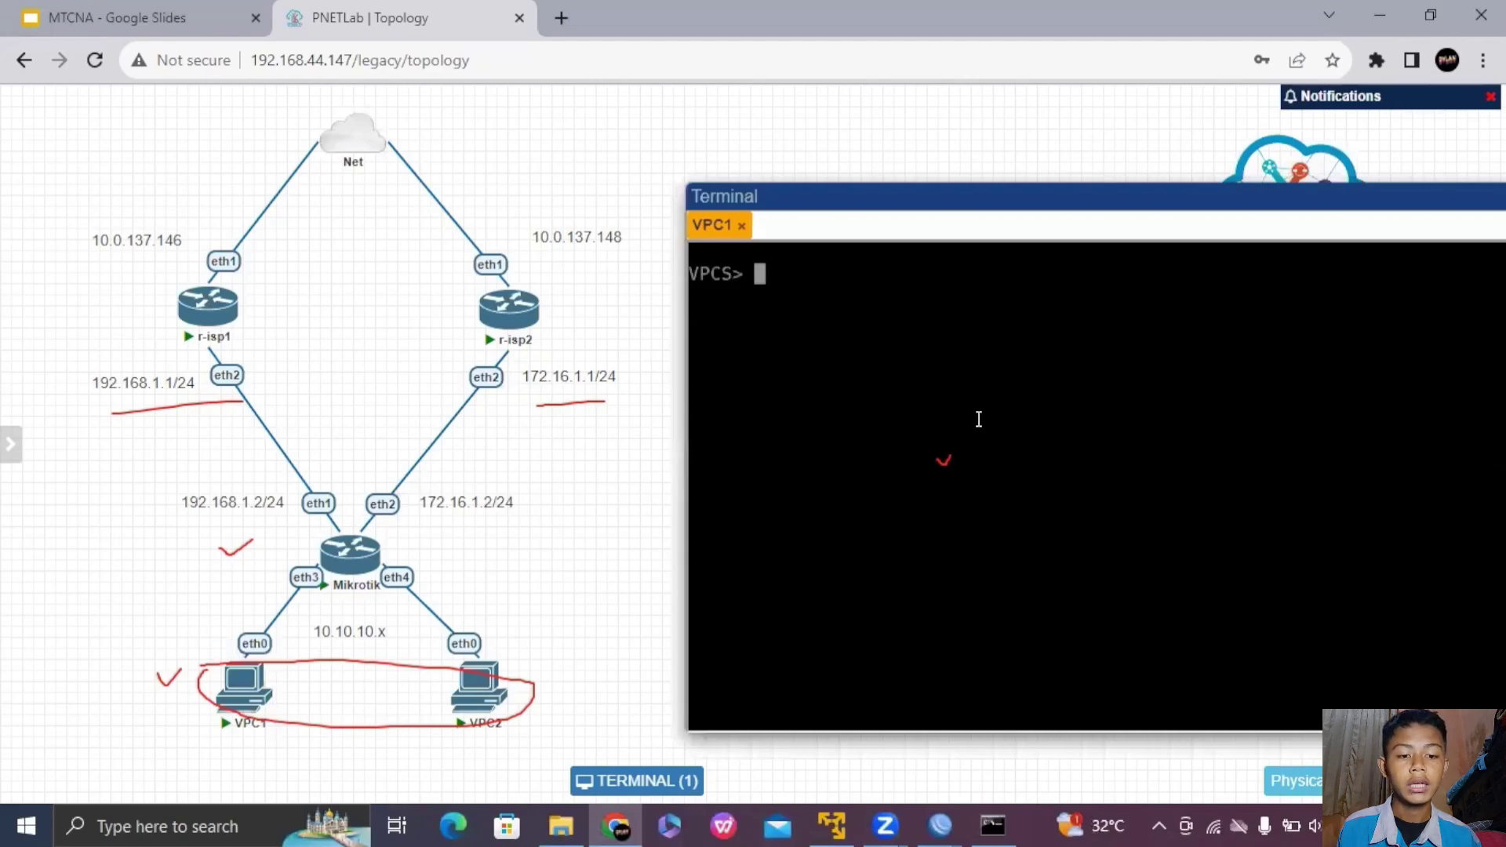
key(Return)
text(ip dhcp)
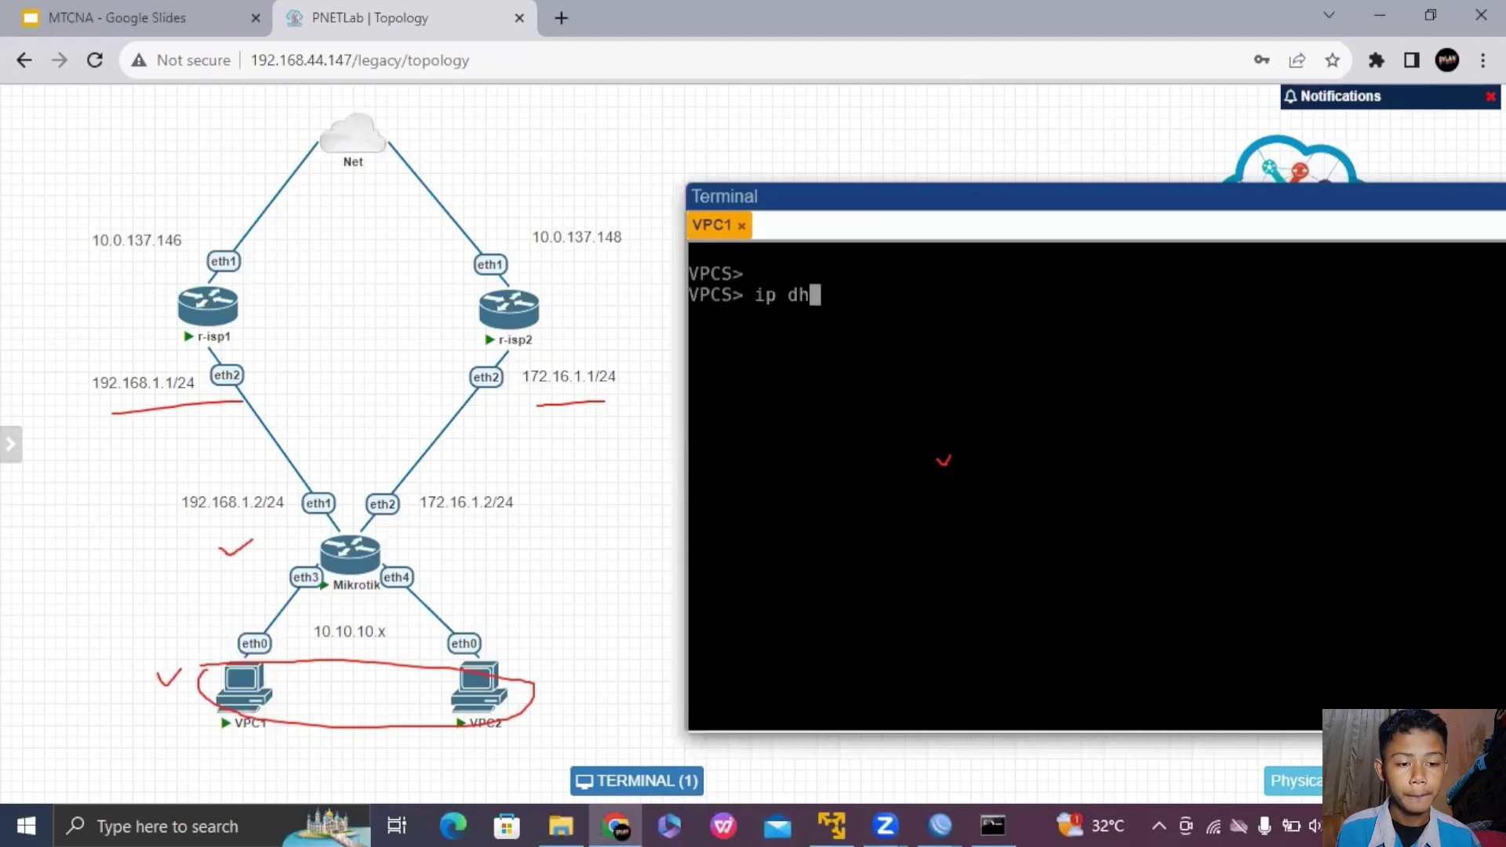
key(Return)
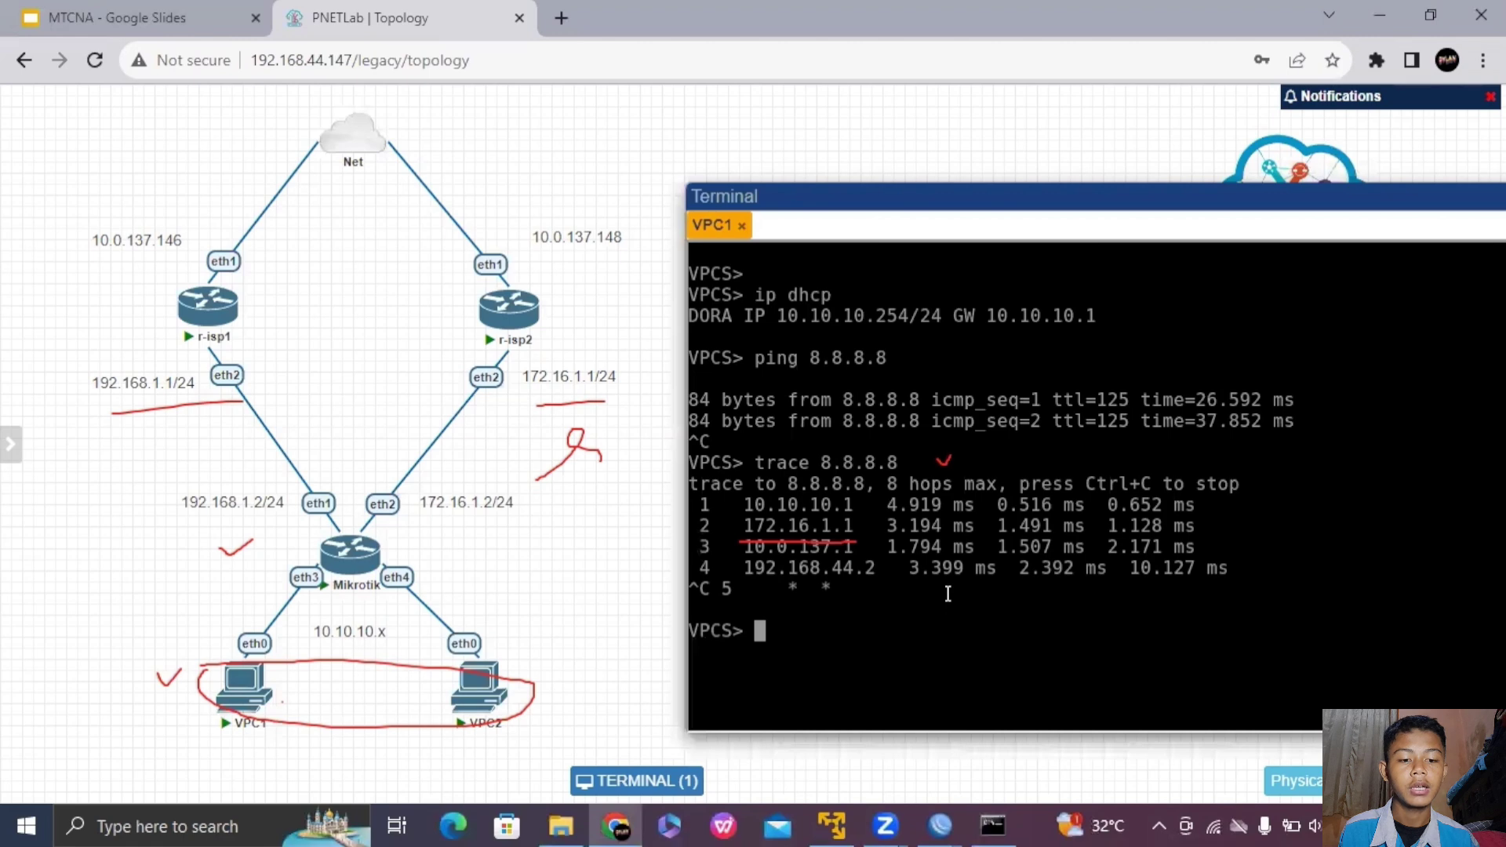
- Ping 31.13.68.35 from VPC1 and stop it after a couple of replies
text(ping 3)
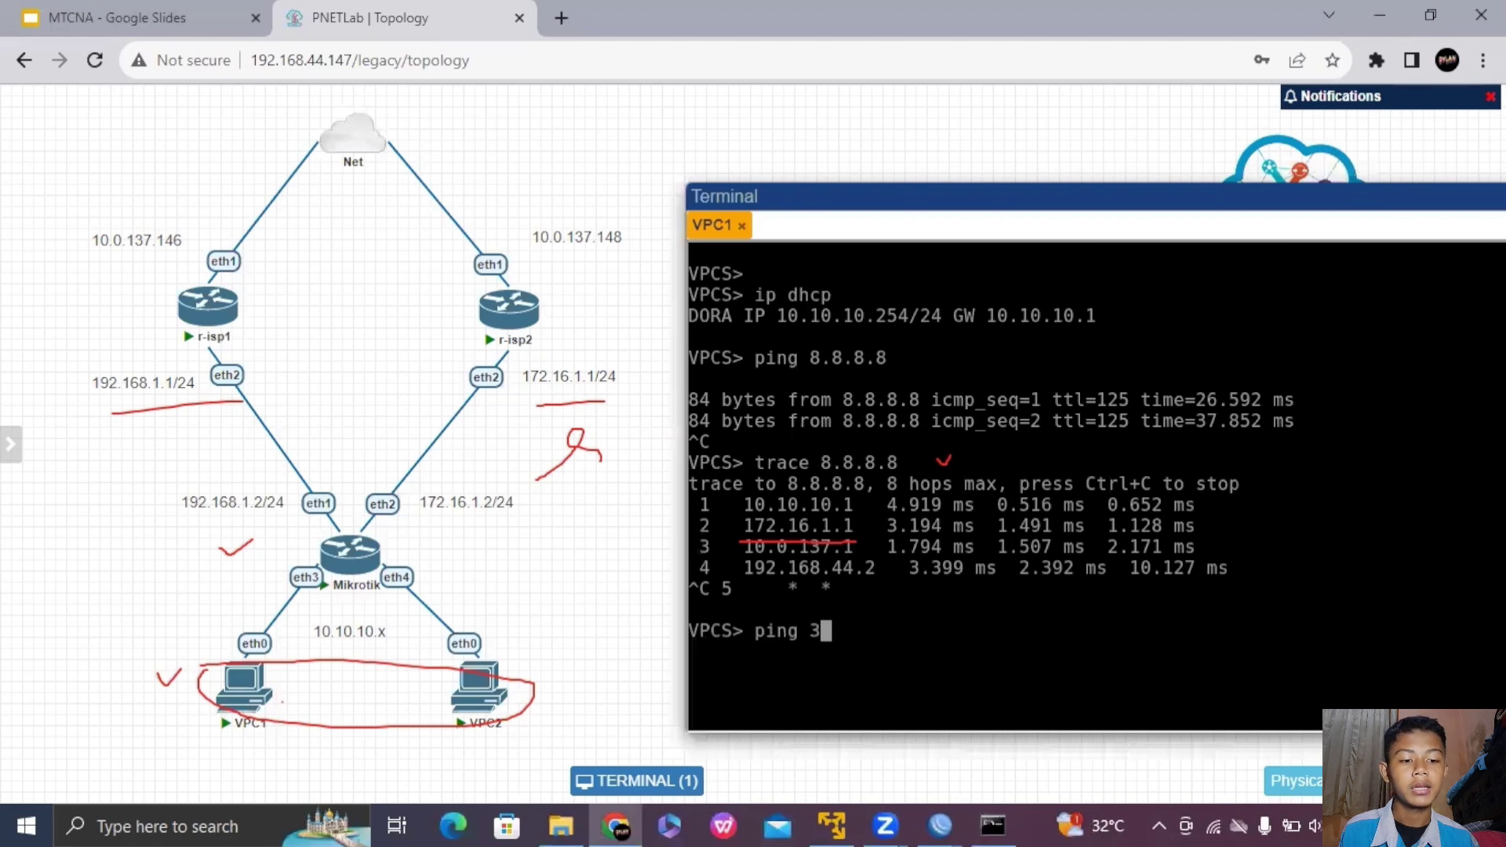
text(1.13)
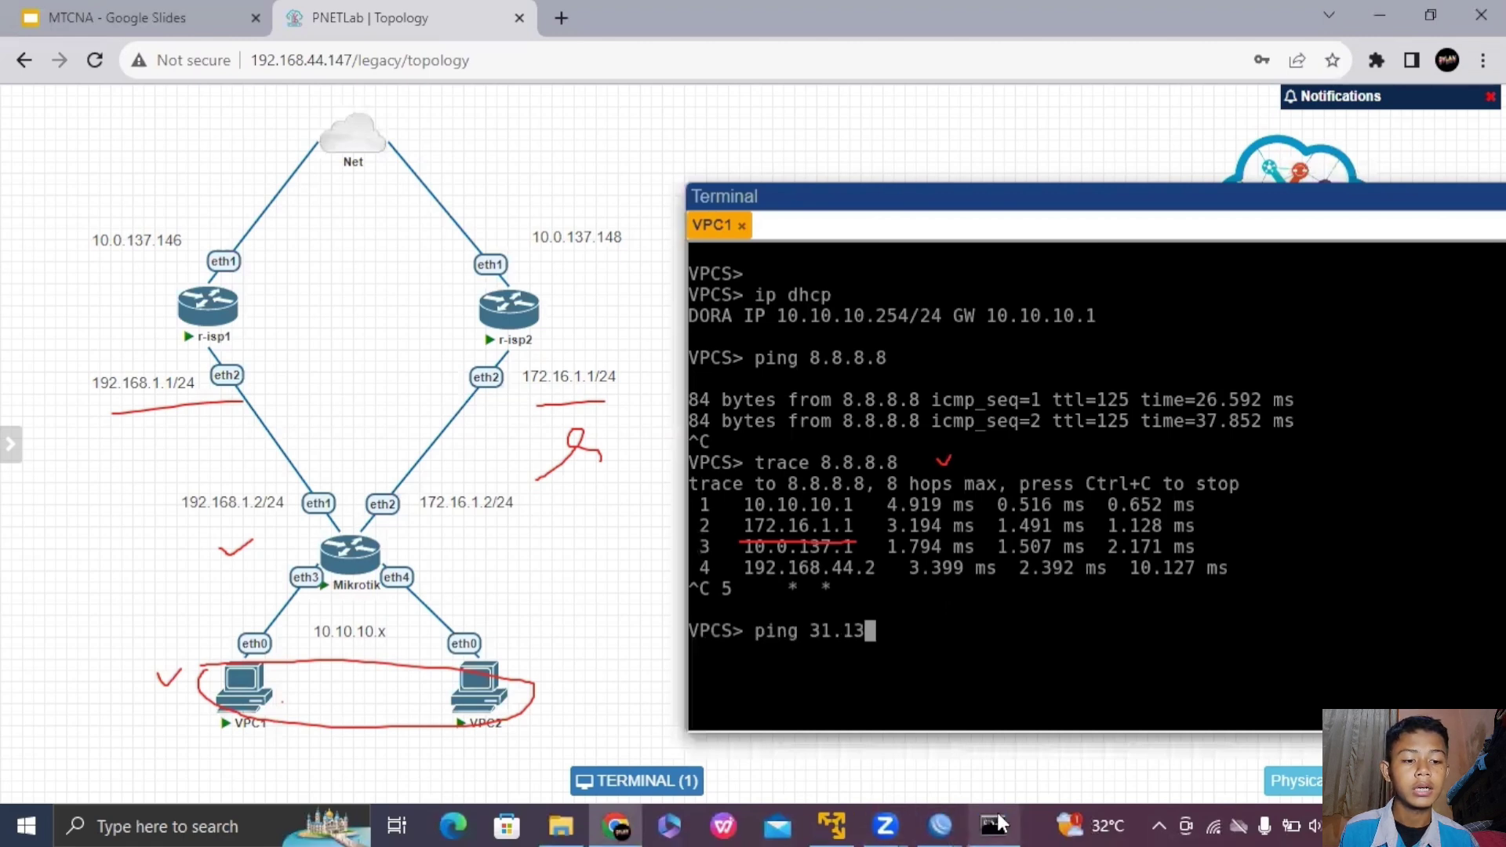
text(.68.35)
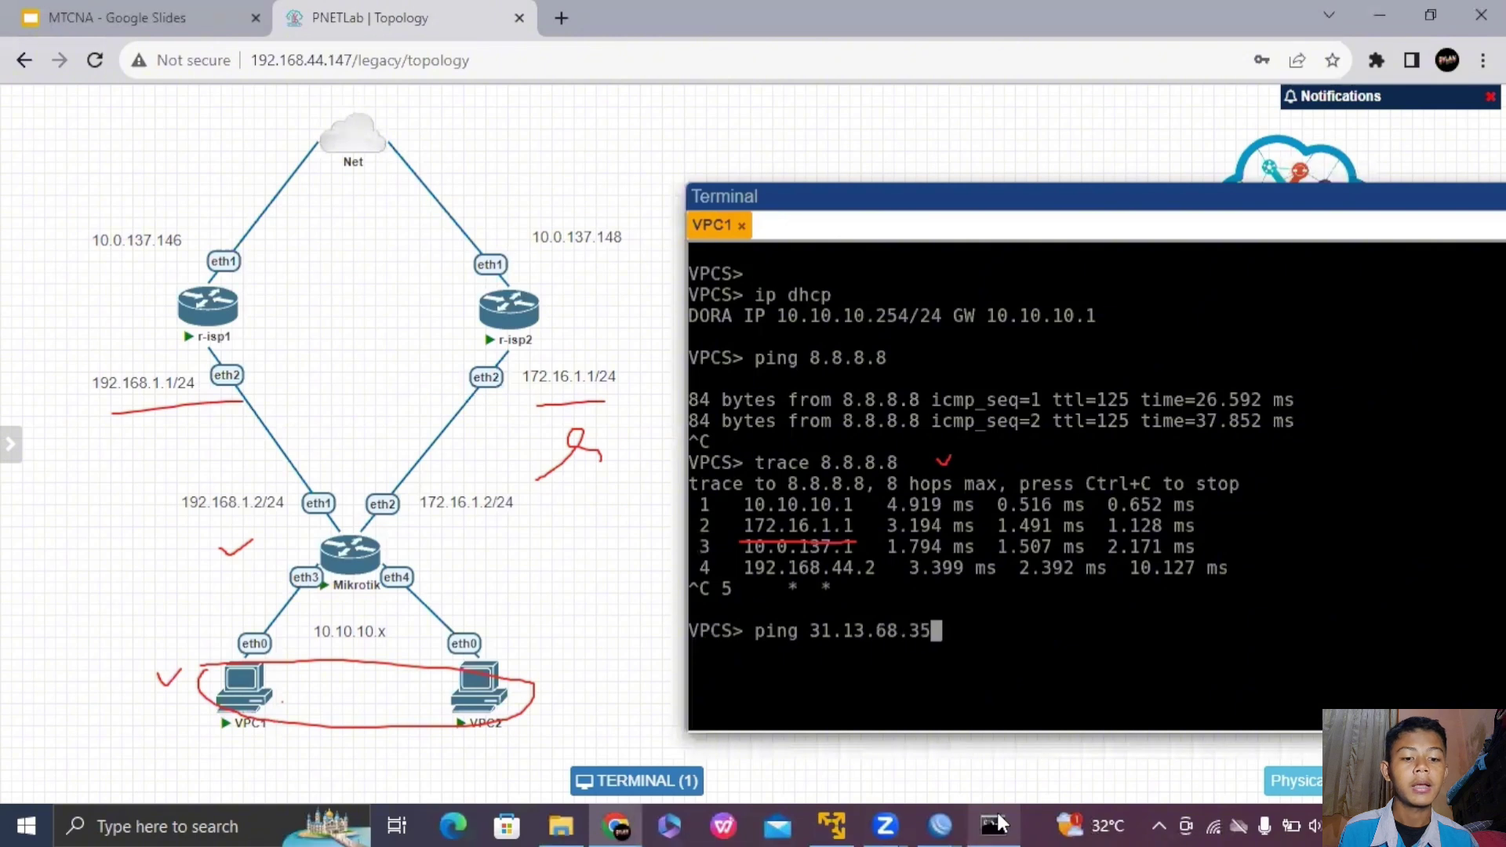
key(Return)
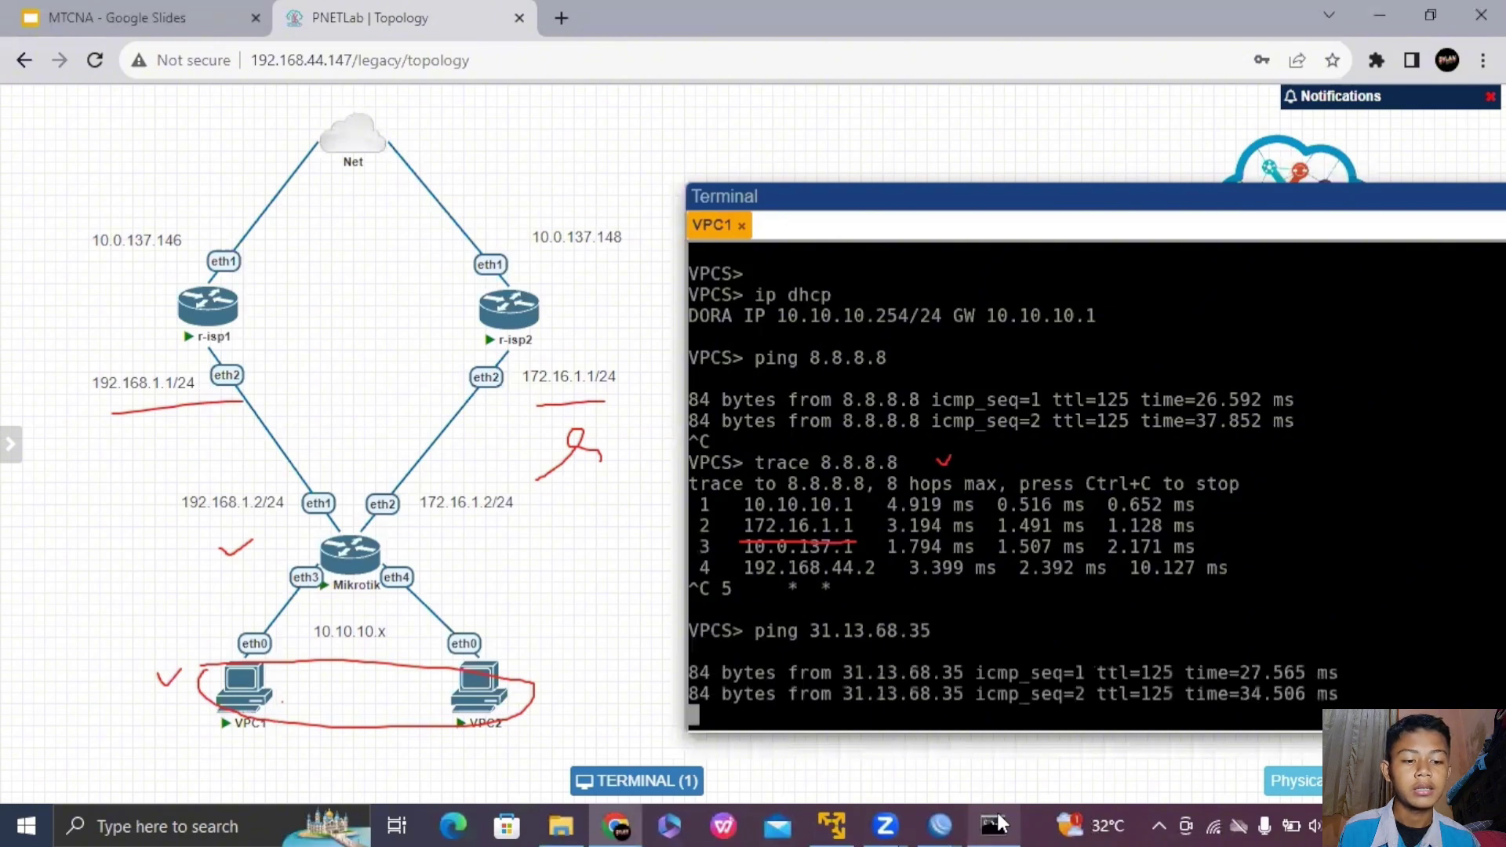
key(ctrl+c)
- Trace the route to 31.13.68.35 from VPC1 by reusing the last ping command, stopping the trace after a few hops
key(Up)
key(Left)
key(Left)
key(Home)
key(Delete)
key(Delete)
key(Delete)
key(Delete)
key(Delete)
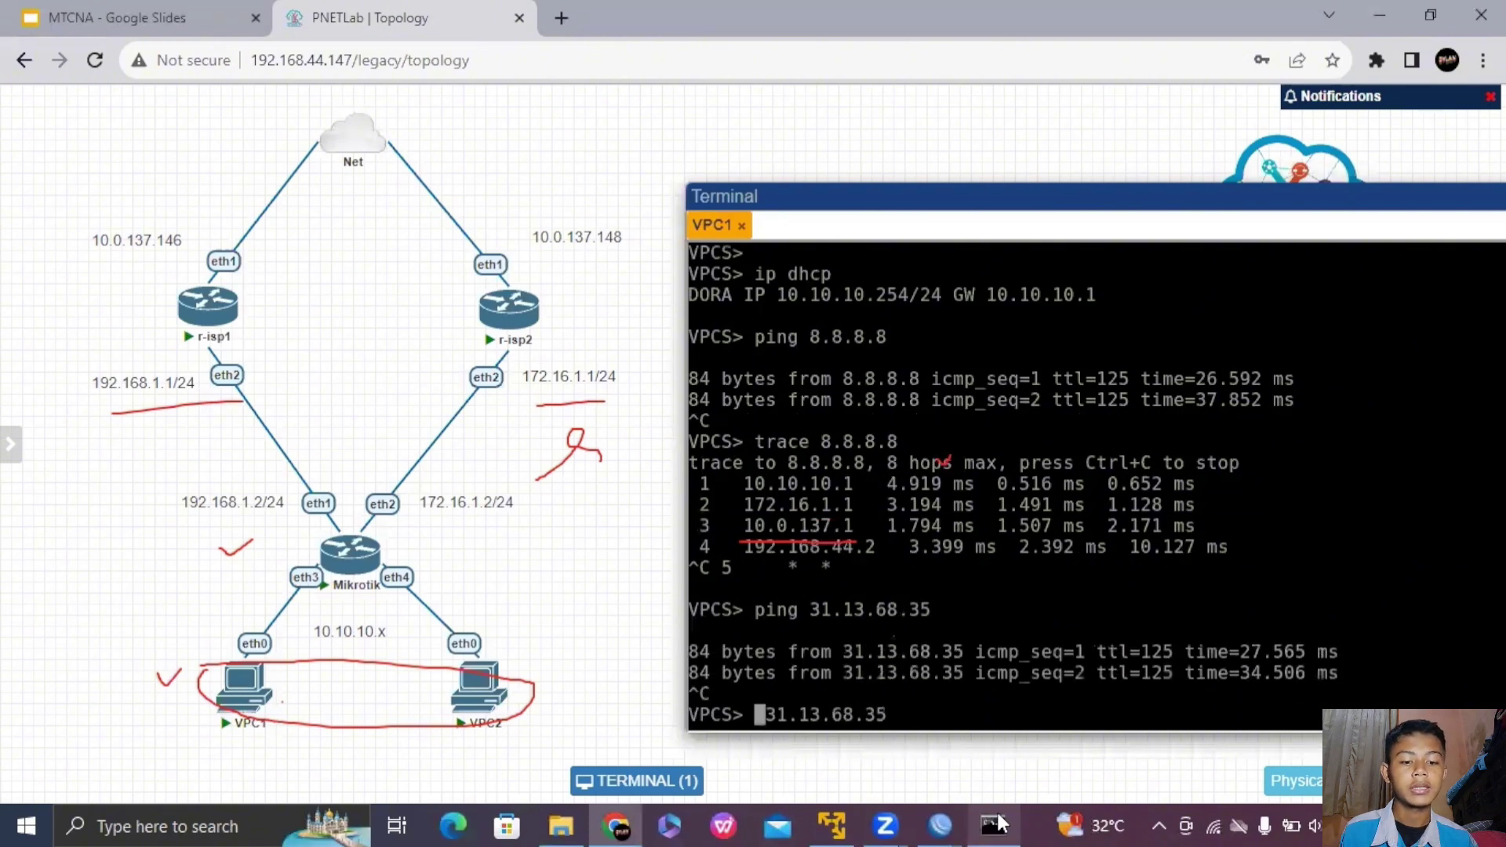
text(trace)
key(Return)
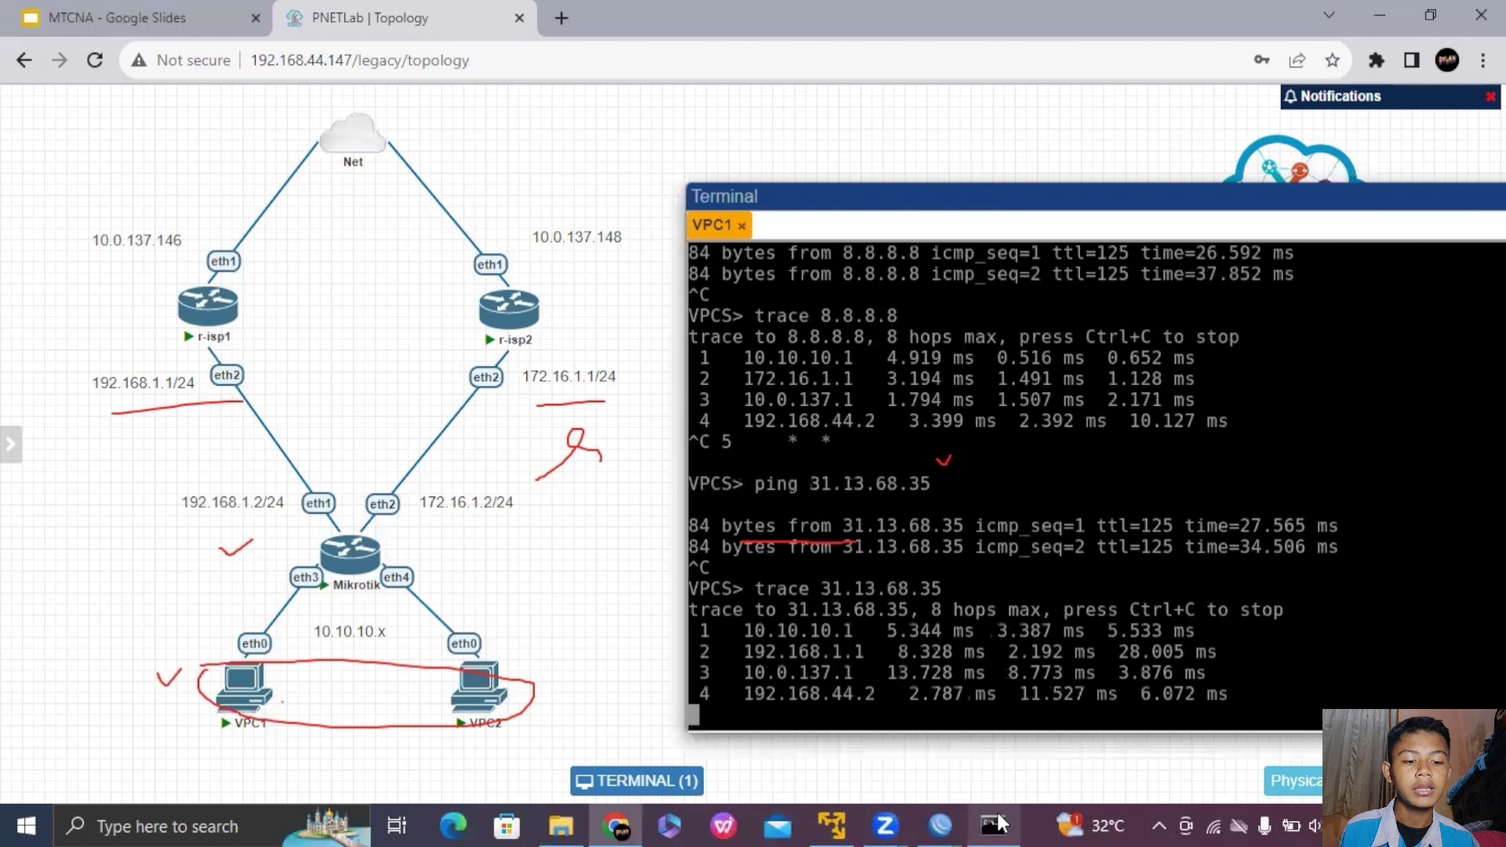
key(ctrl+c)
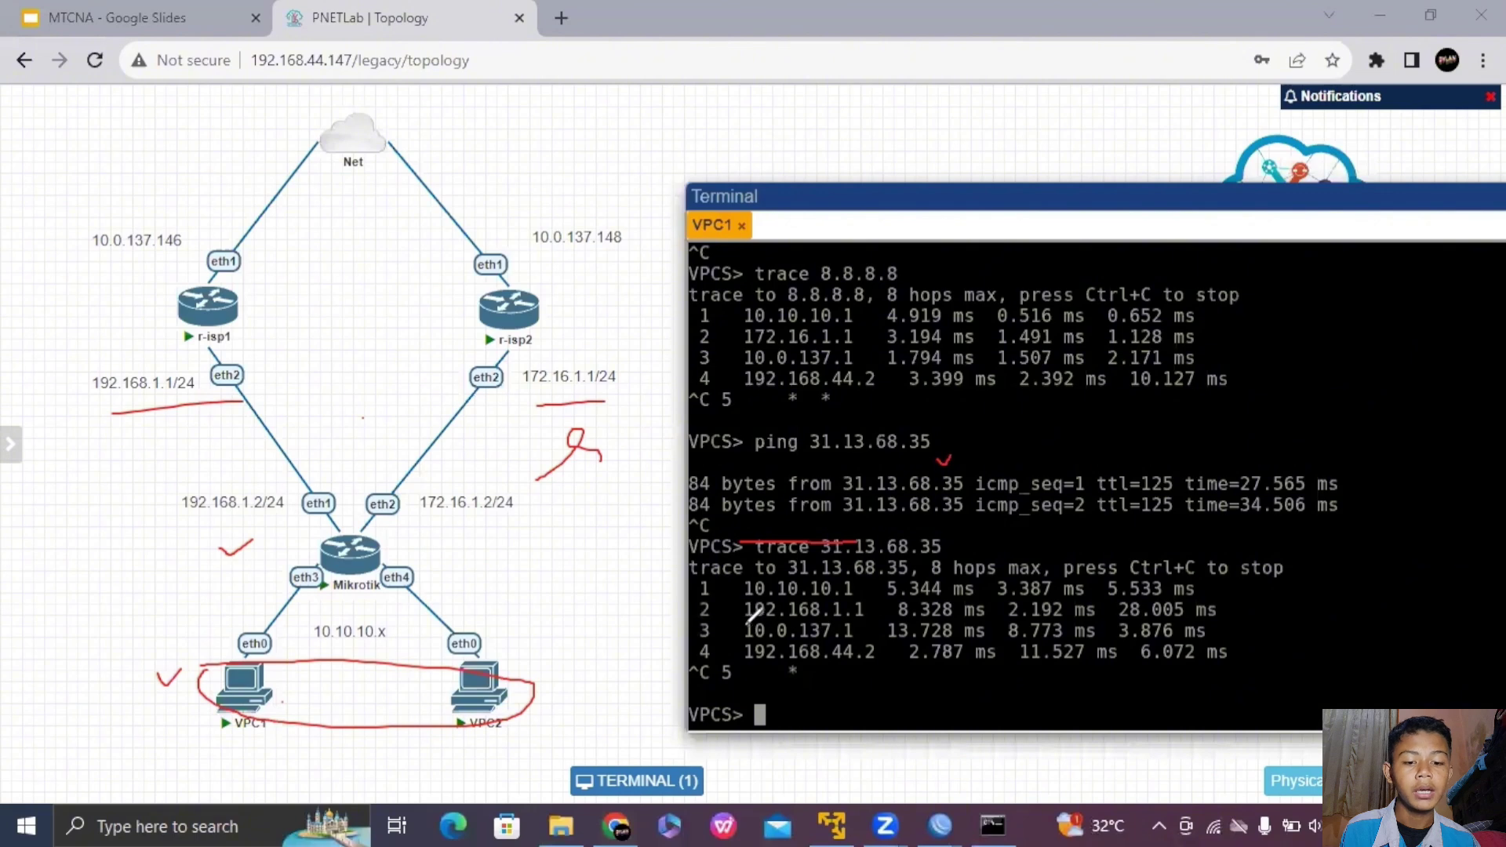
drag(741, 626, 862, 620)
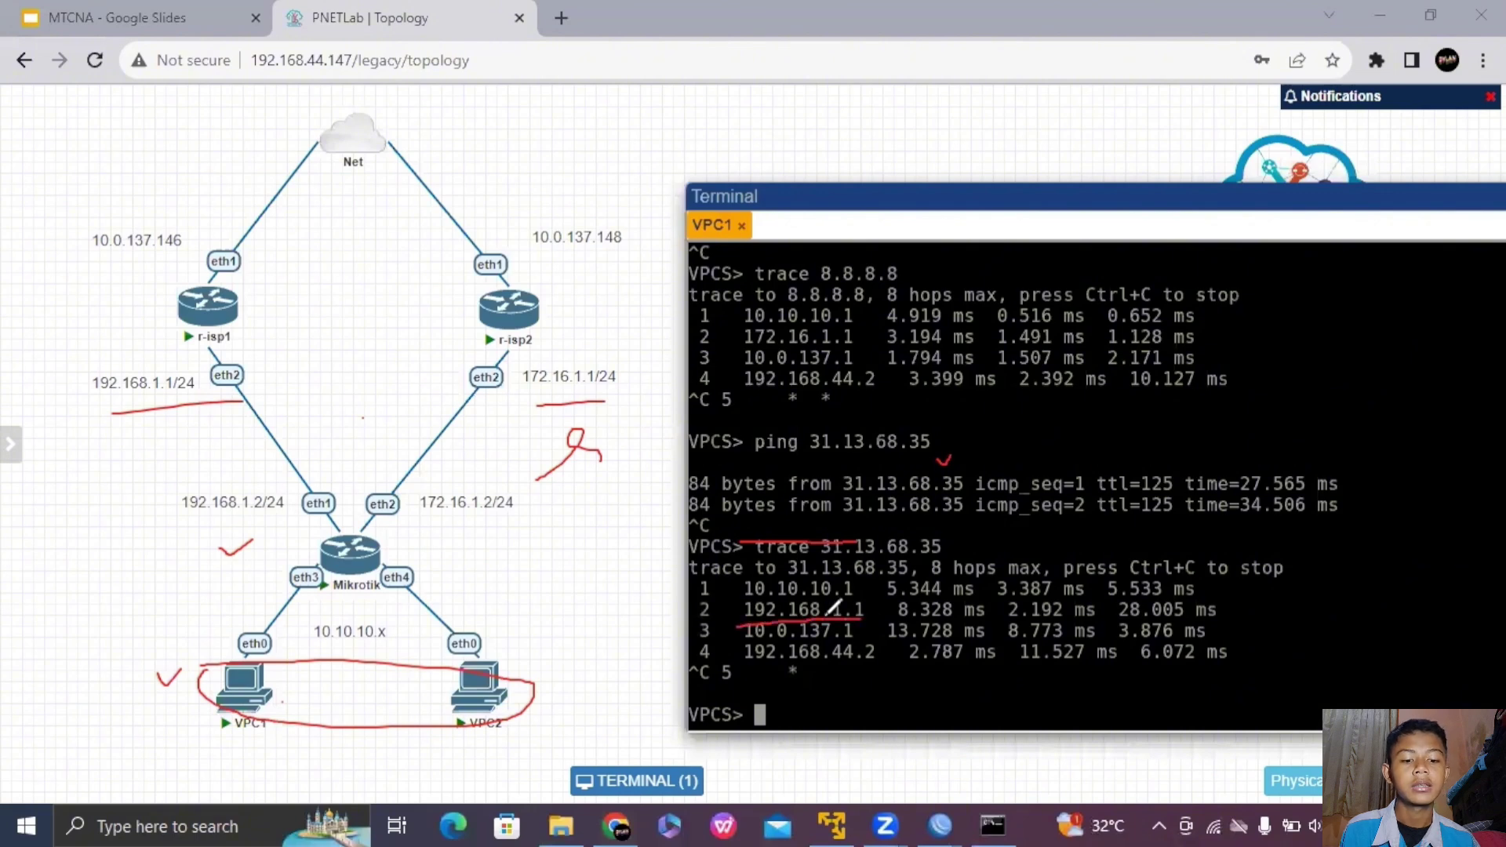
drag(191, 448, 298, 377)
mouse_move(298, 555)
mouse_down()
mouse_move(482, 549)
mouse_move(271, 584)
mouse_move(288, 549)
mouse_up()
drag(725, 591, 751, 585)
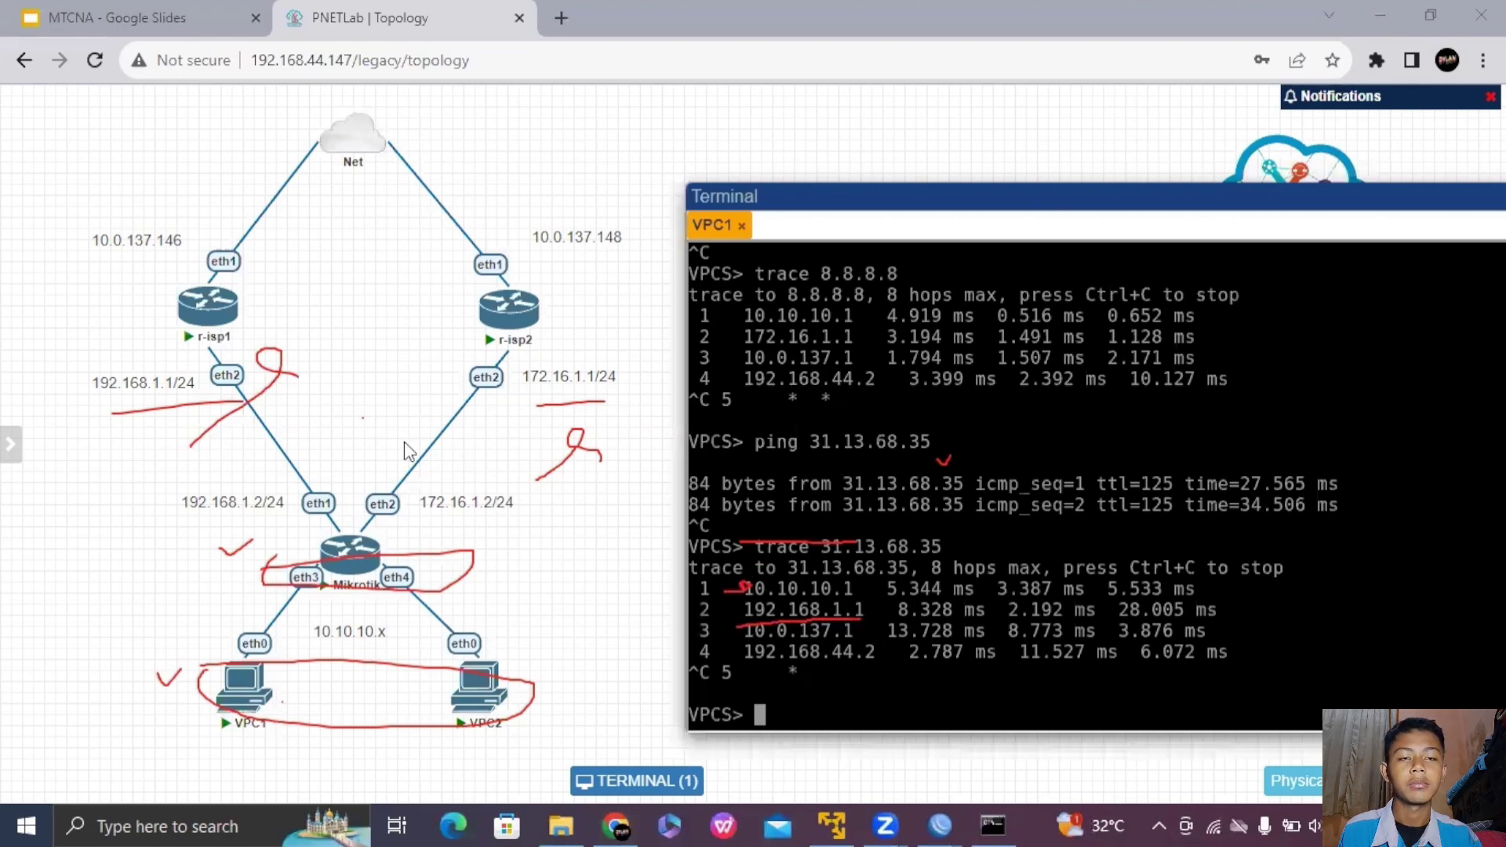
key(alt+Tab)
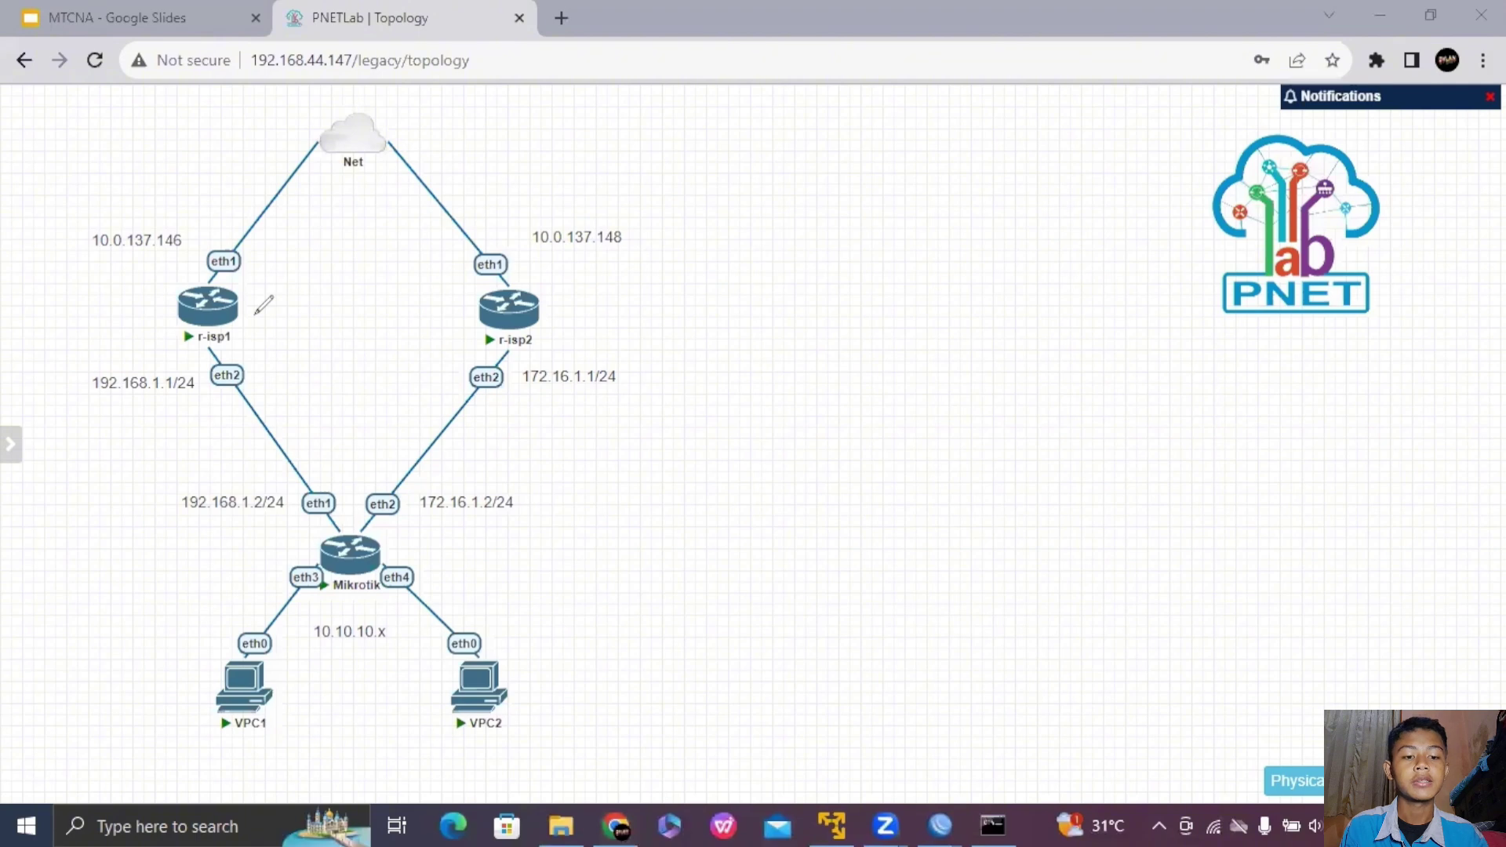
mouse_move(254, 314)
mouse_down()
mouse_move(249, 333)
mouse_move(266, 333)
mouse_up()
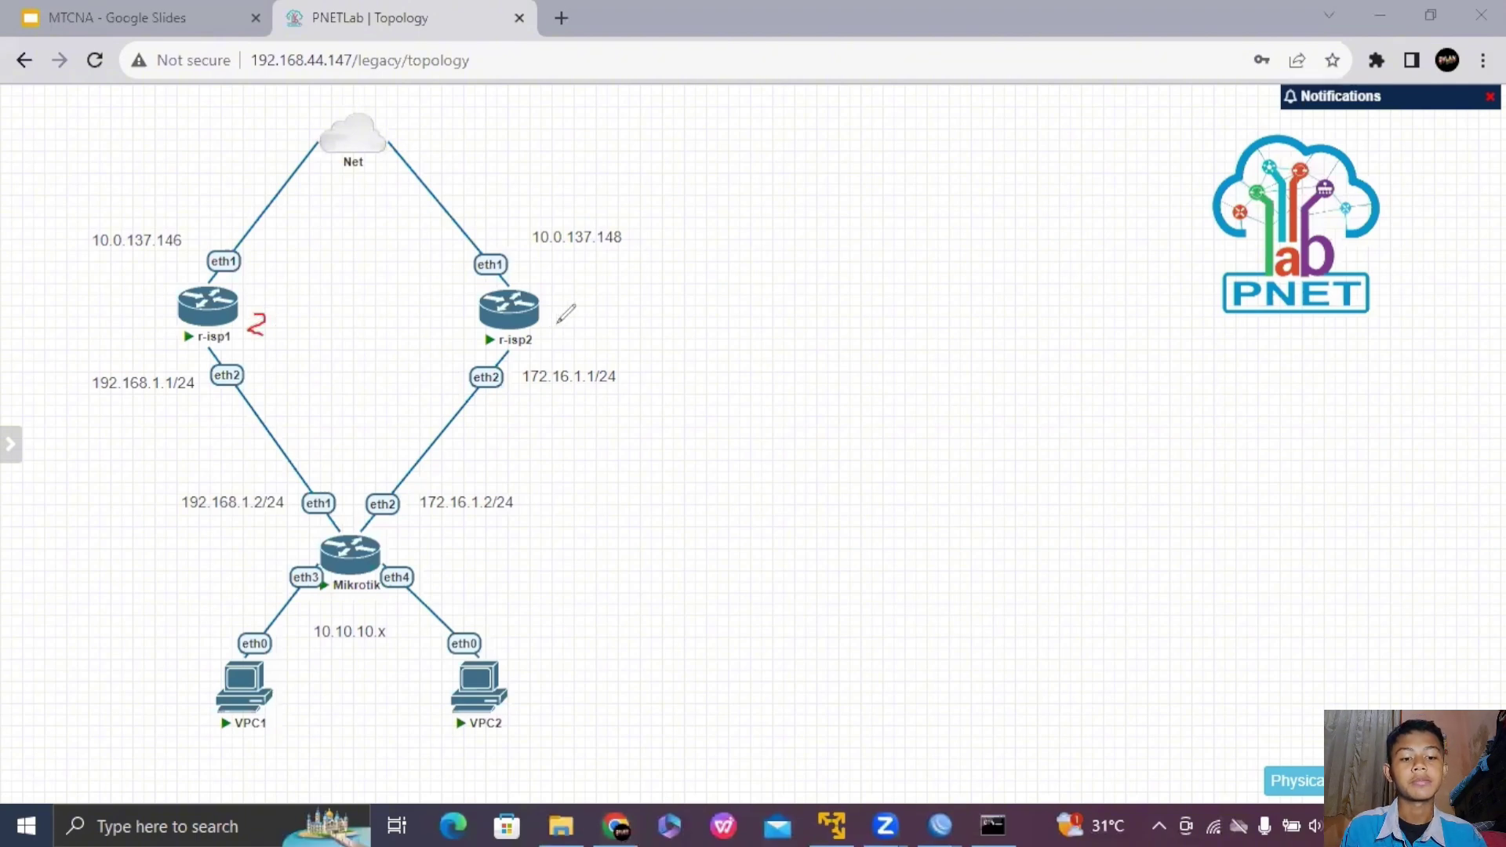
mouse_move(567, 314)
mouse_down()
mouse_move(590, 309)
mouse_move(577, 328)
mouse_move(584, 306)
mouse_up()
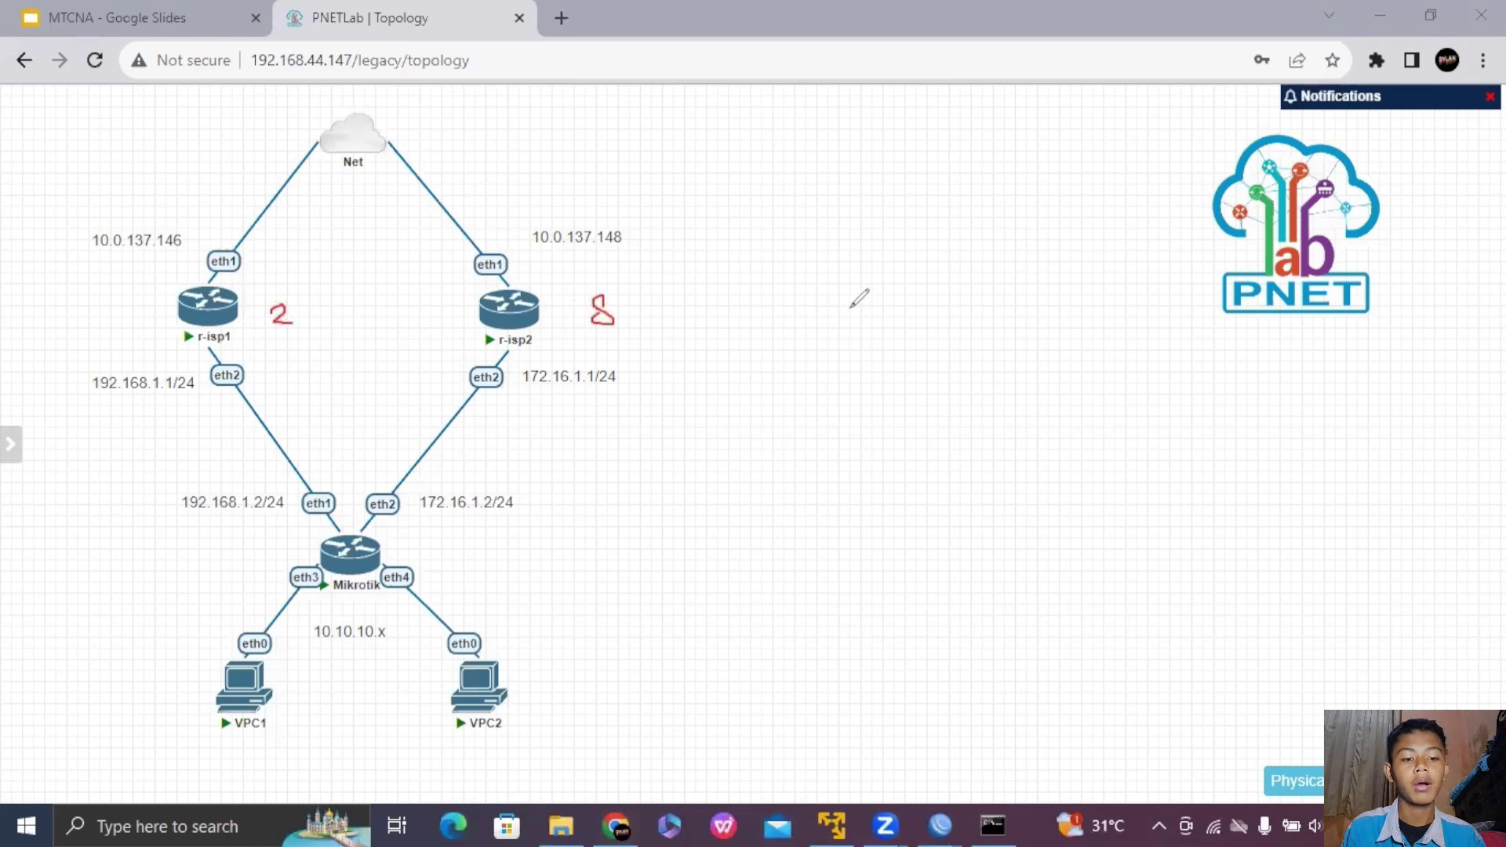
mouse_move(853, 307)
mouse_down()
mouse_move(977, 306)
mouse_move(974, 327)
mouse_up()
click(931, 298)
click(931, 308)
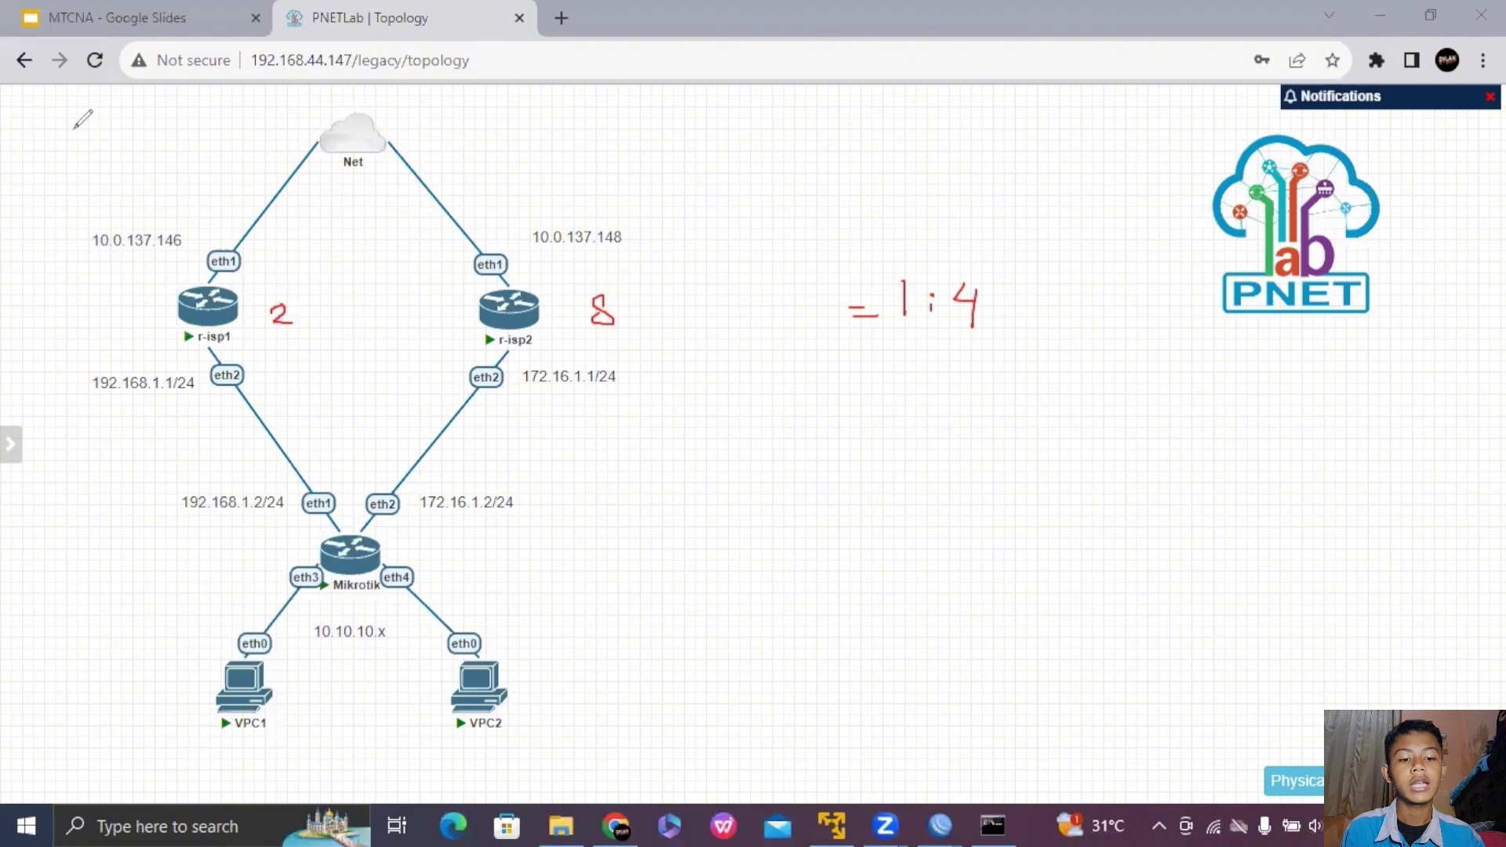
- Switch to the Mikrotik's WinBox session, open the 0.0.0.0/0 route and add three more gateway entries to it
key(alt+Tab)
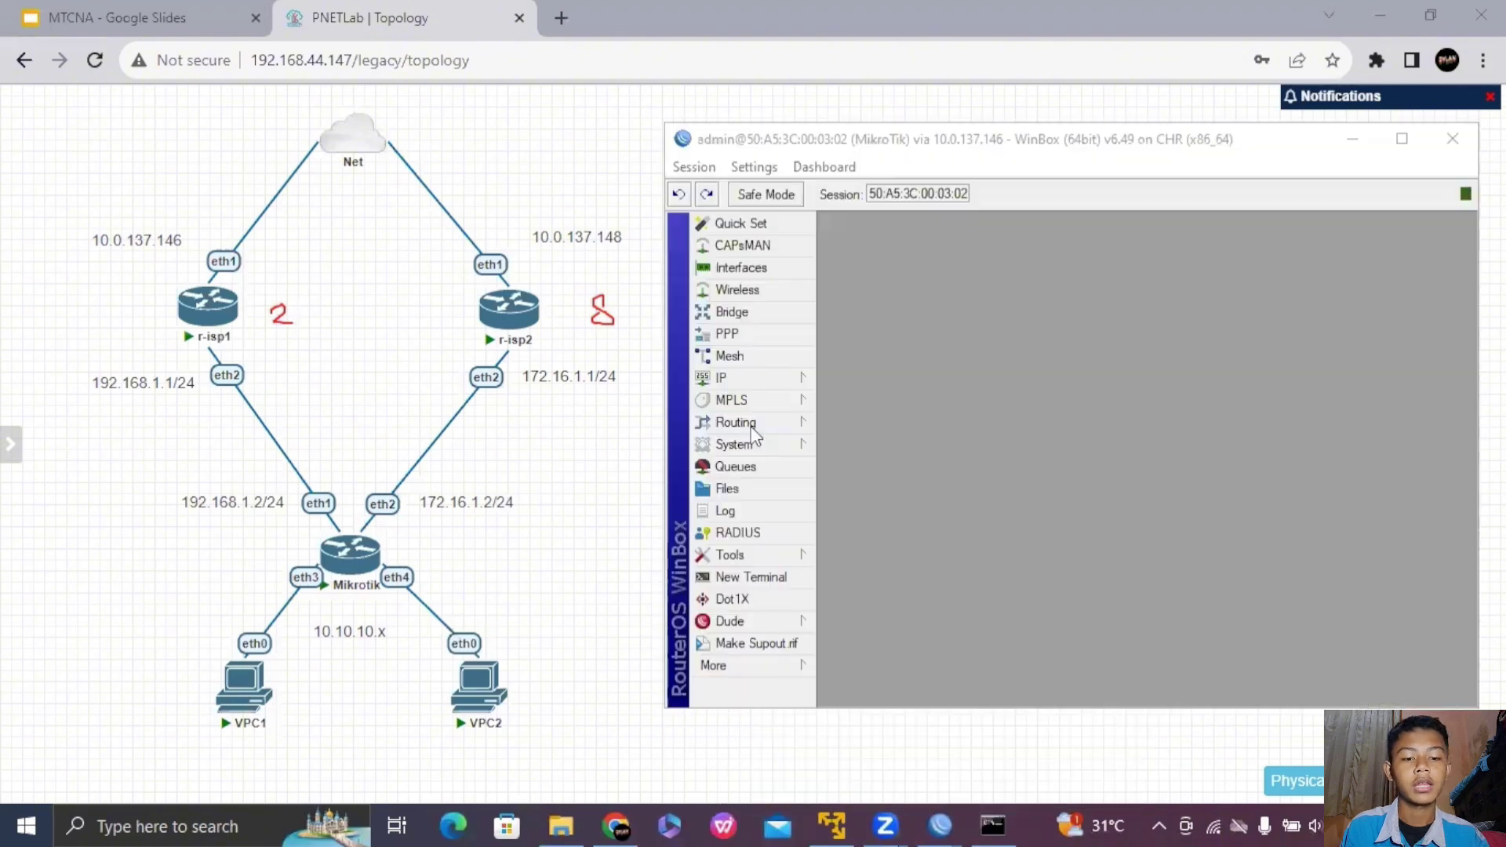
click(759, 381)
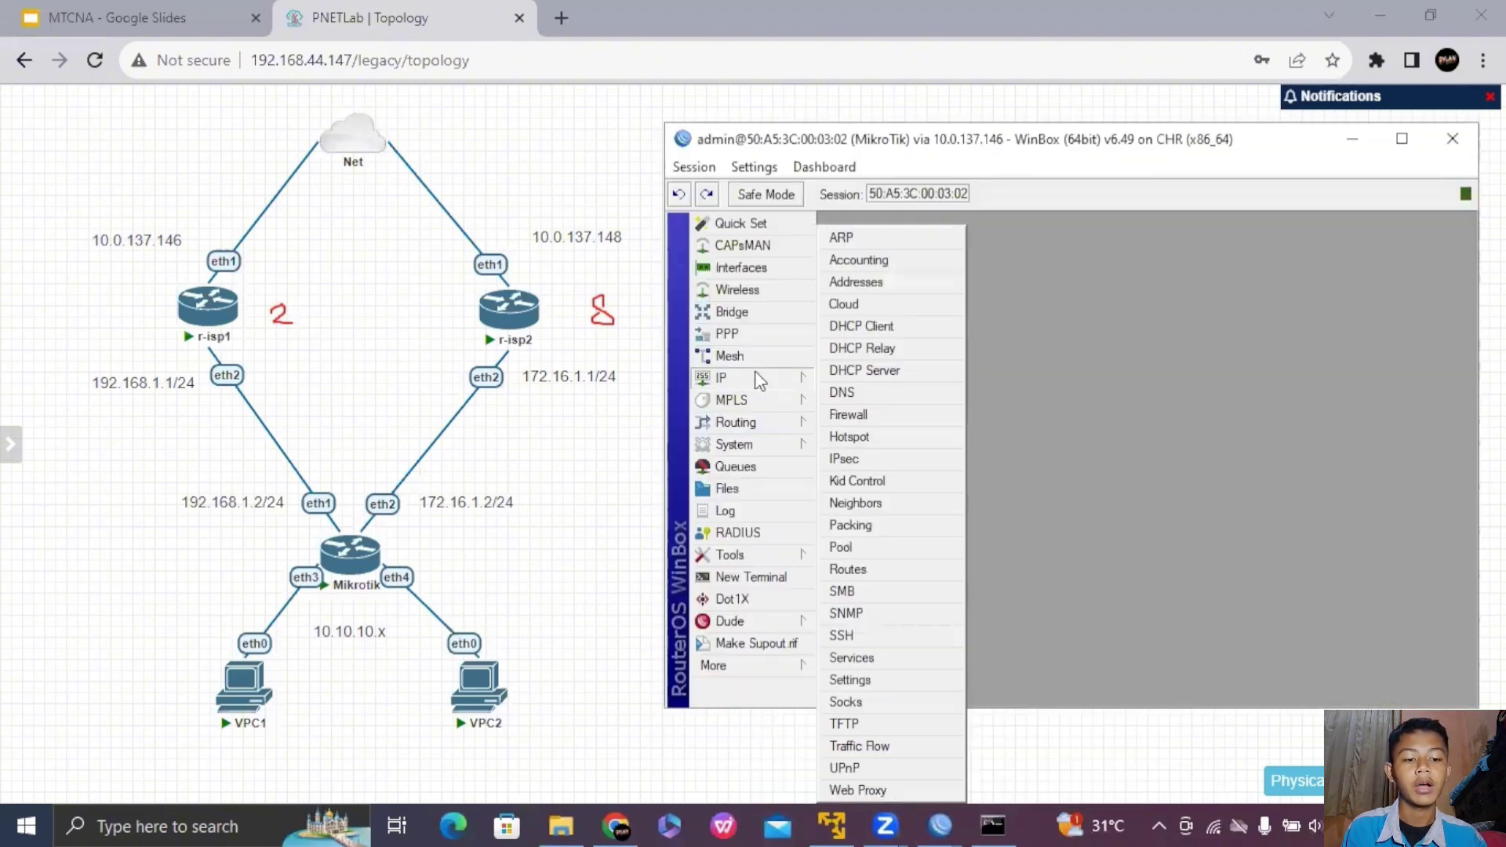
click(848, 569)
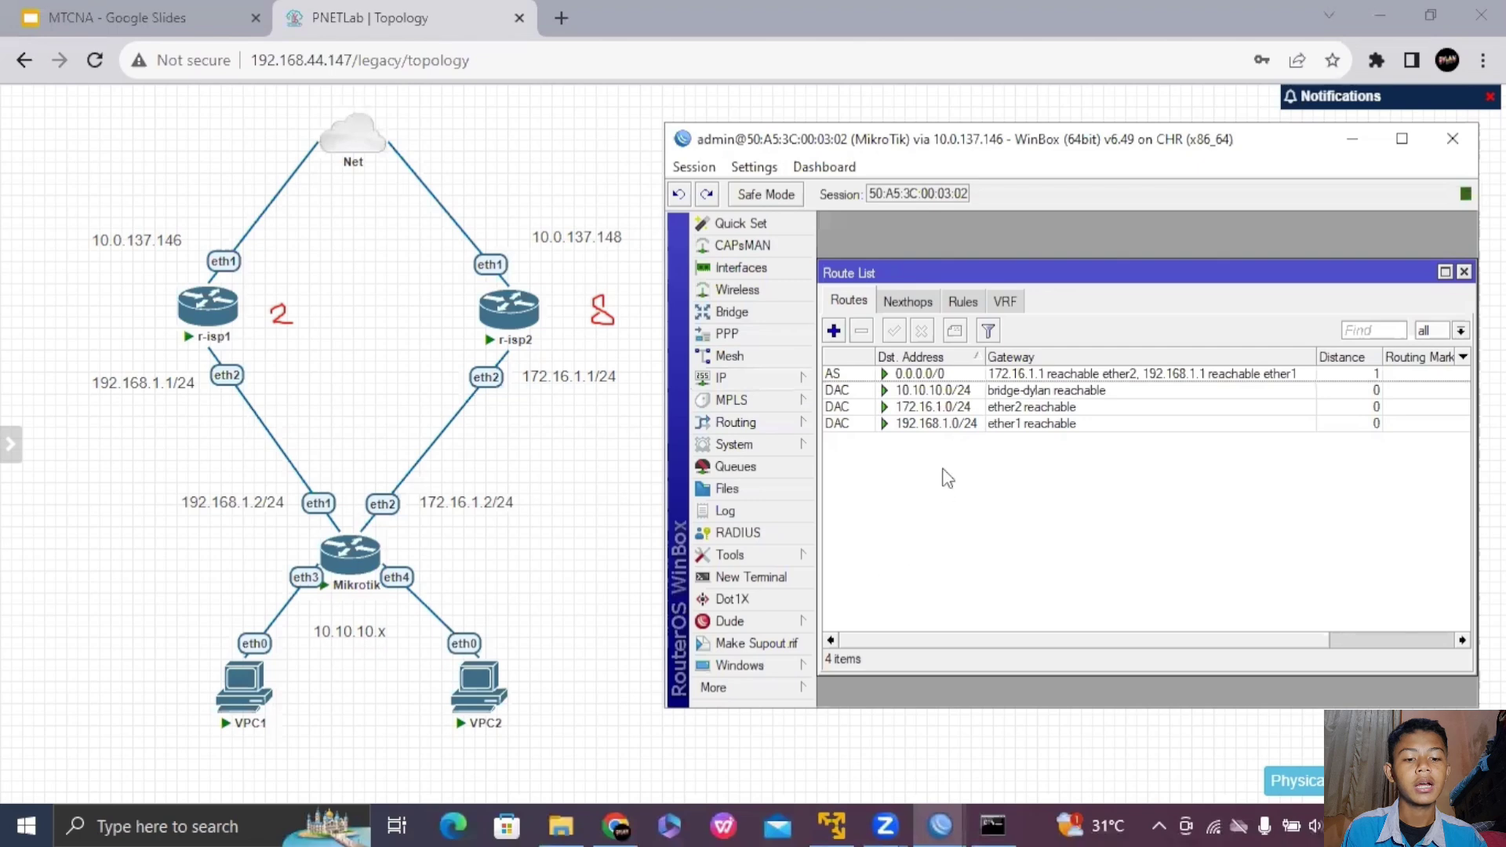
double_click(866, 375)
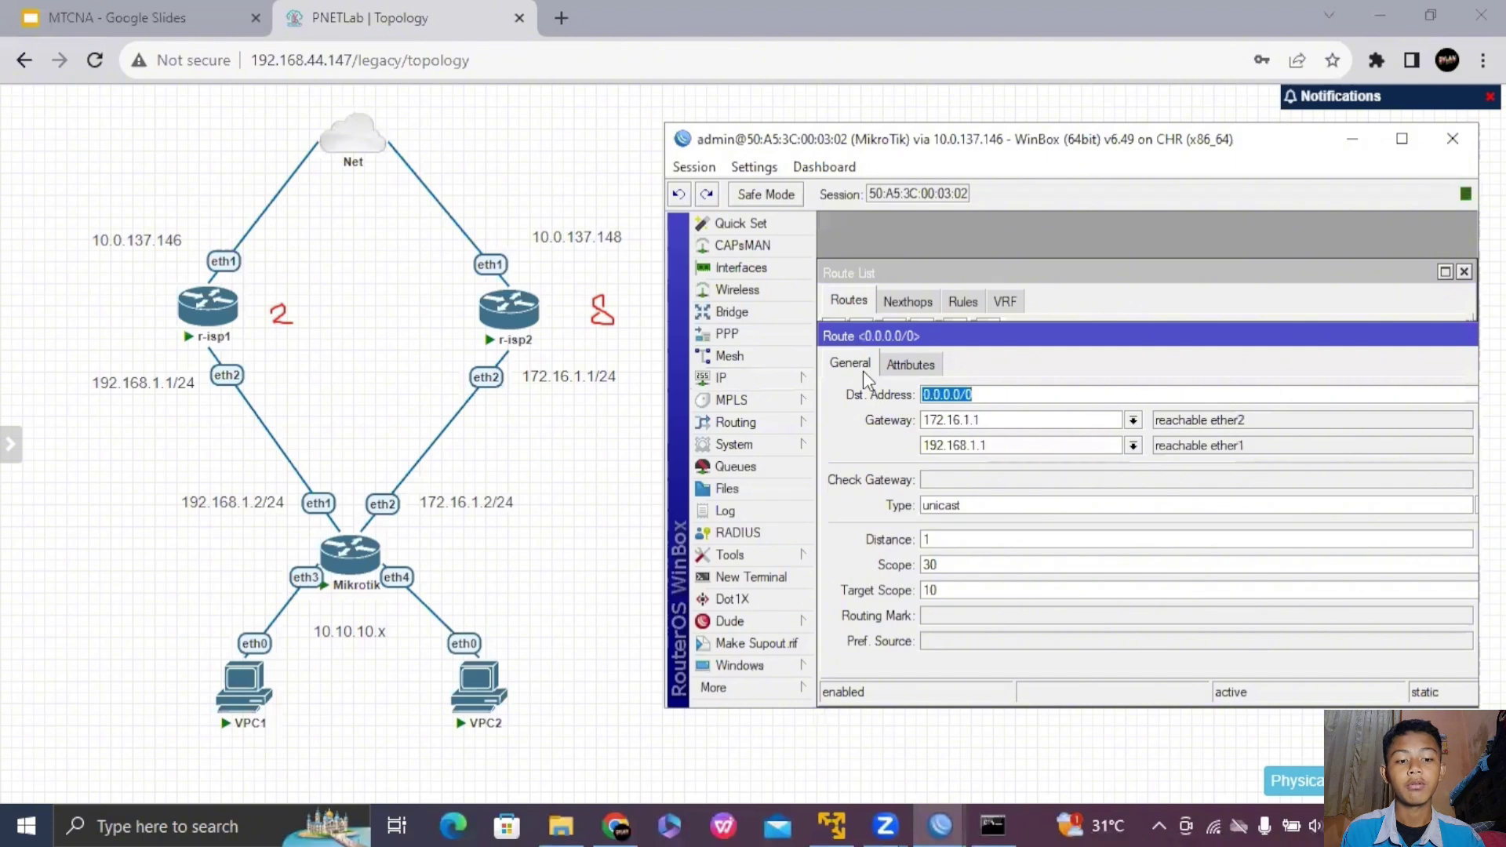
click(1348, 459)
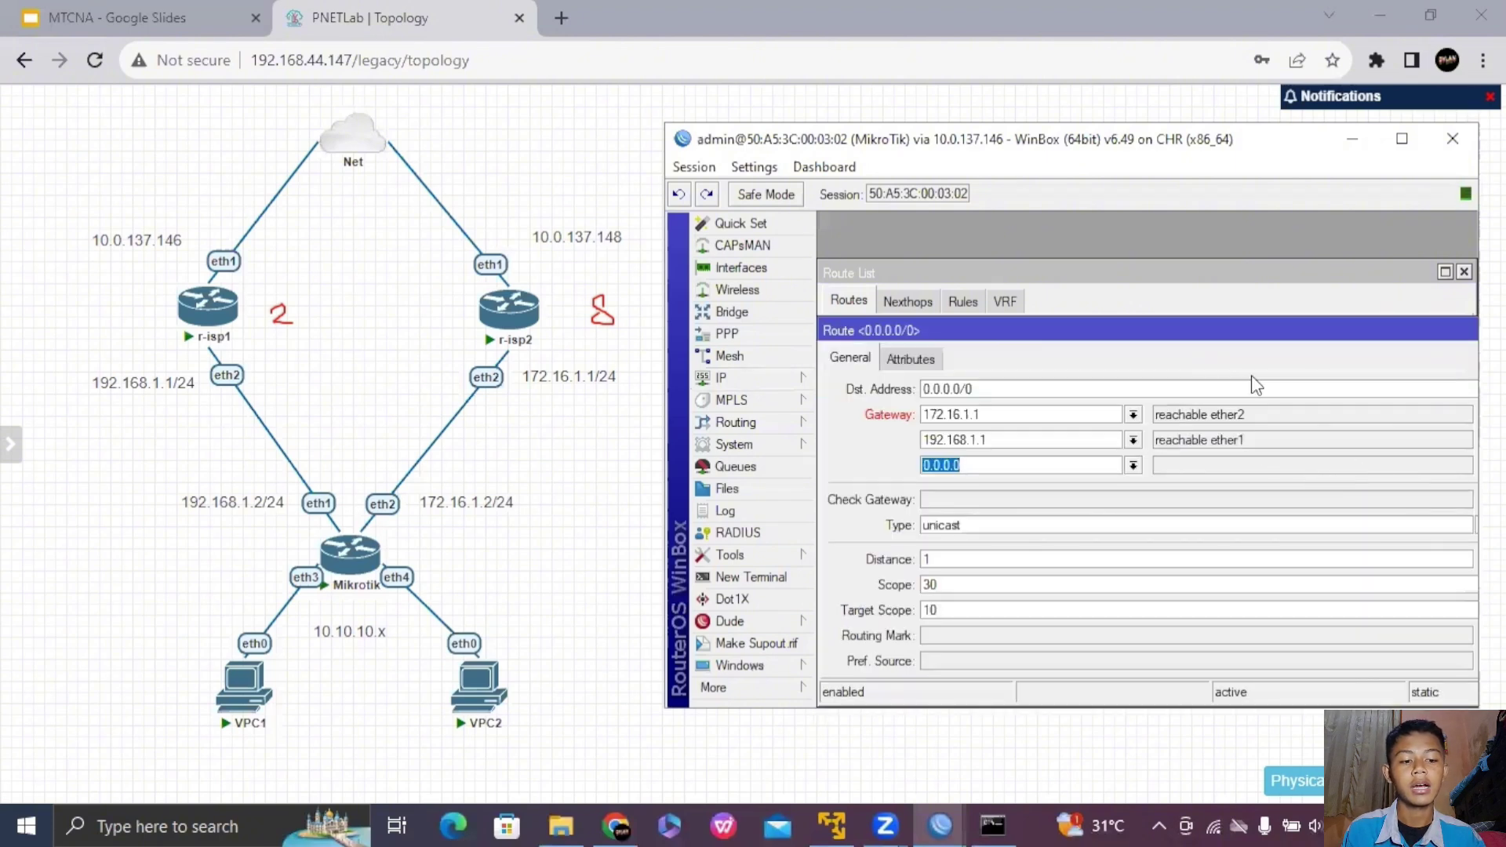
click(1348, 463)
click(1349, 471)
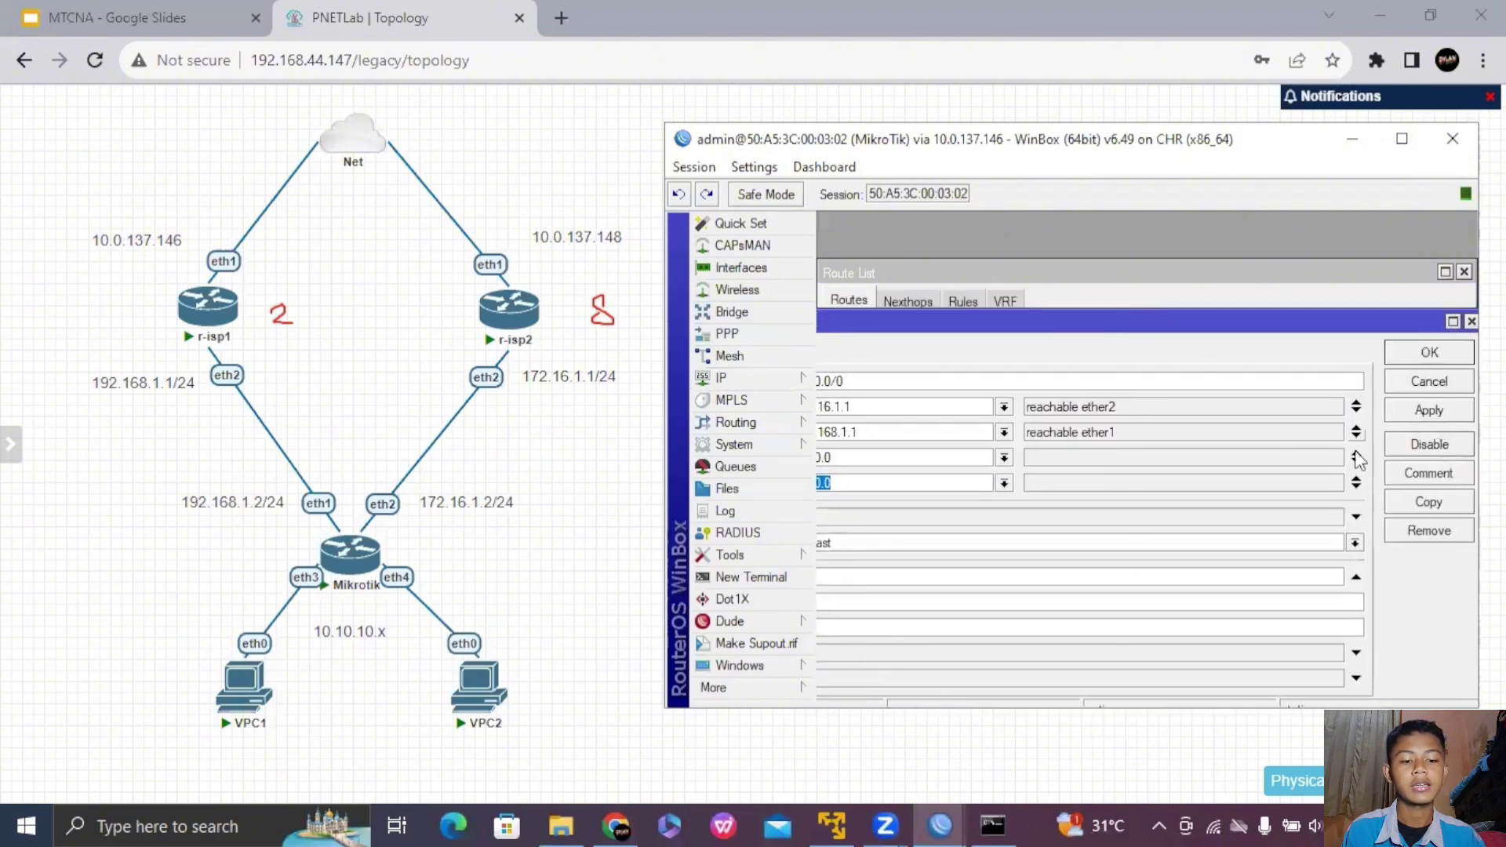
- Replace the default route's first gateway with 192.168.1.1 and its second with 172.16.1.1
click(941, 389)
key(BackSpace)
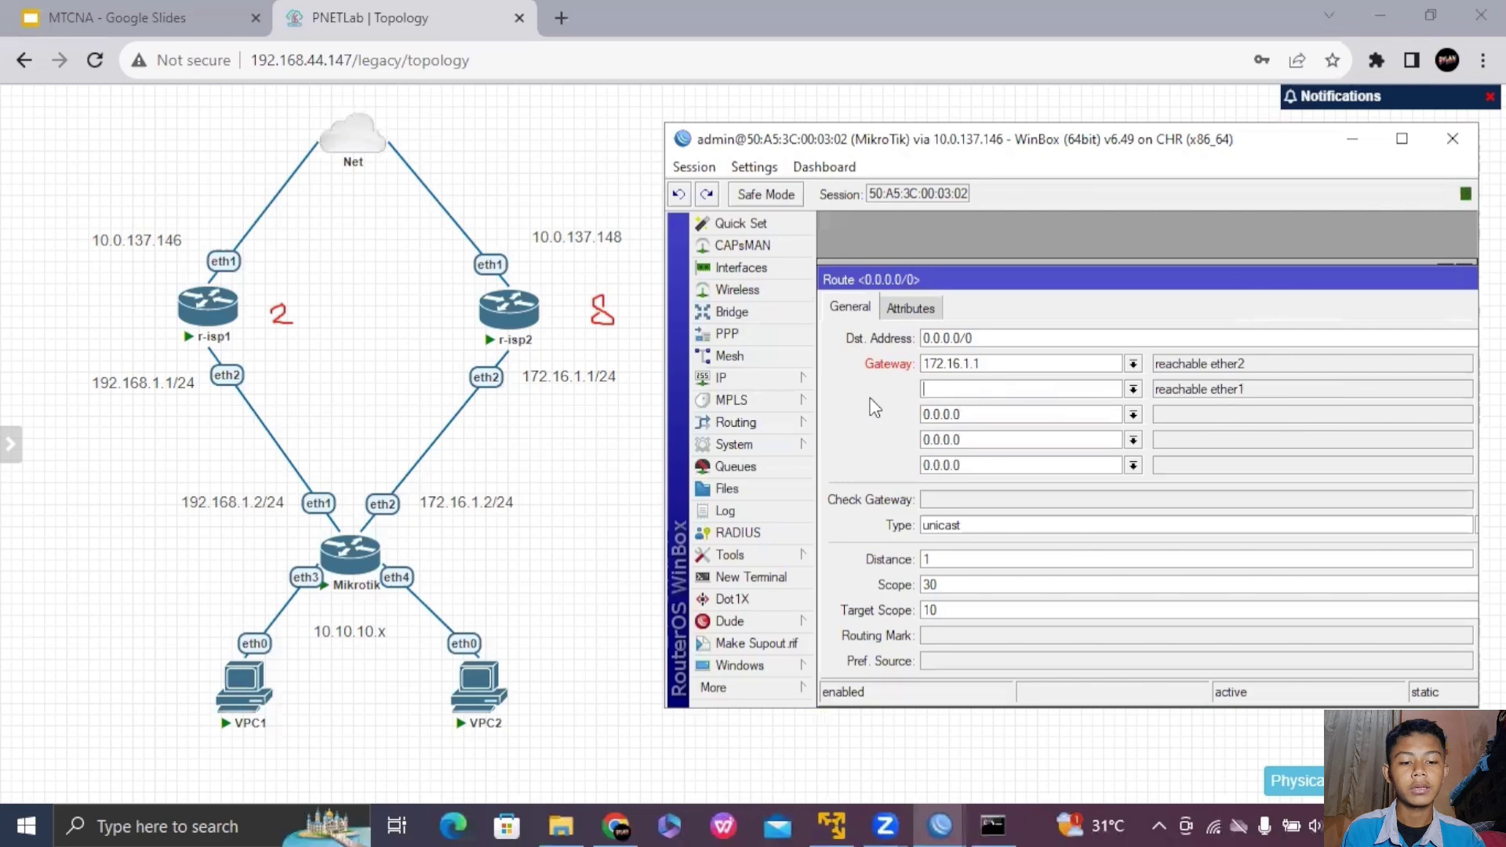
drag(982, 363, 911, 364)
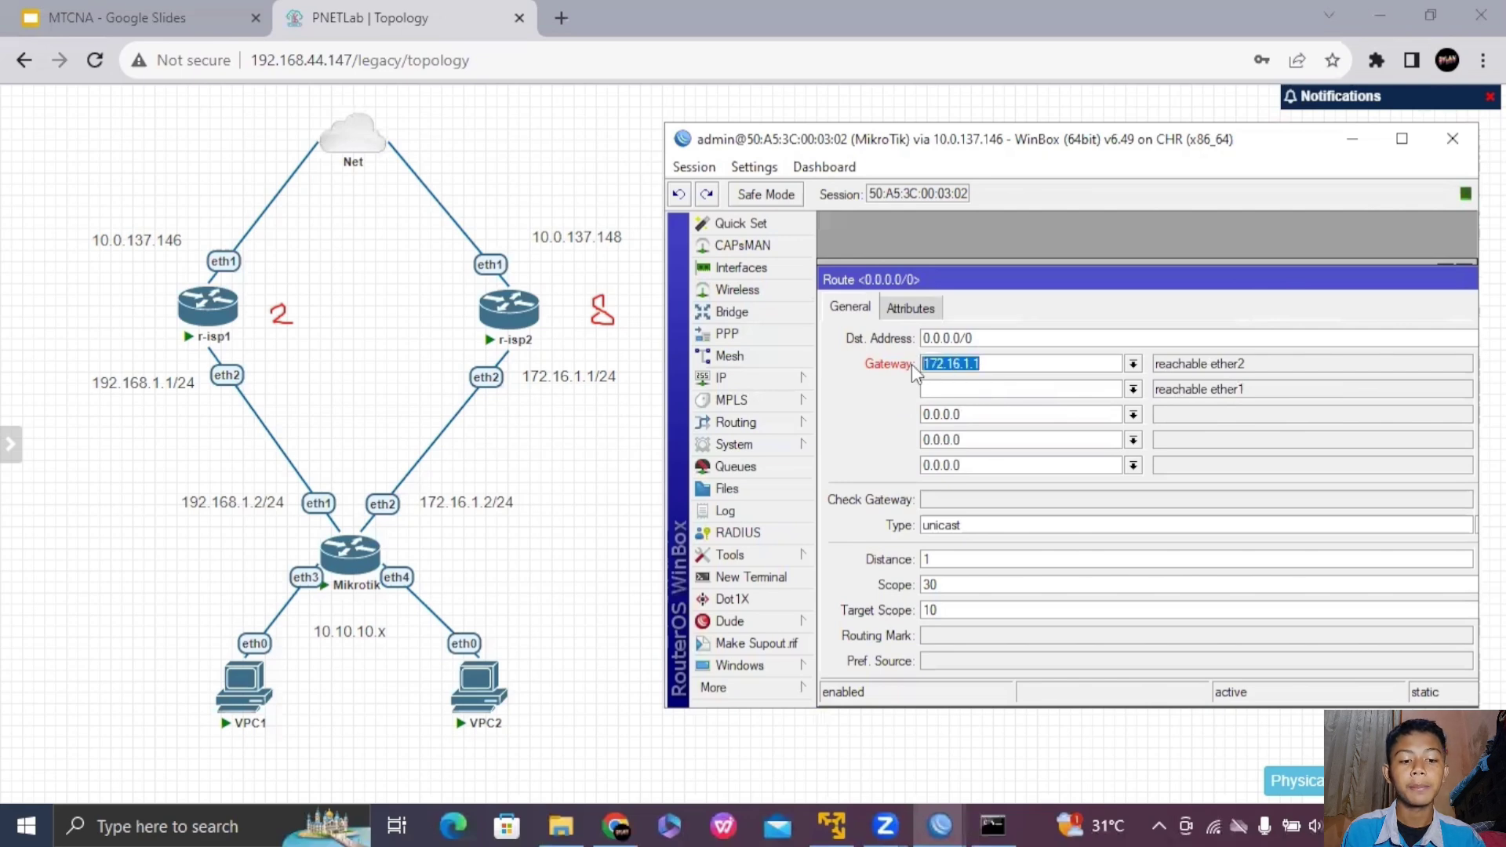
key(BackSpace)
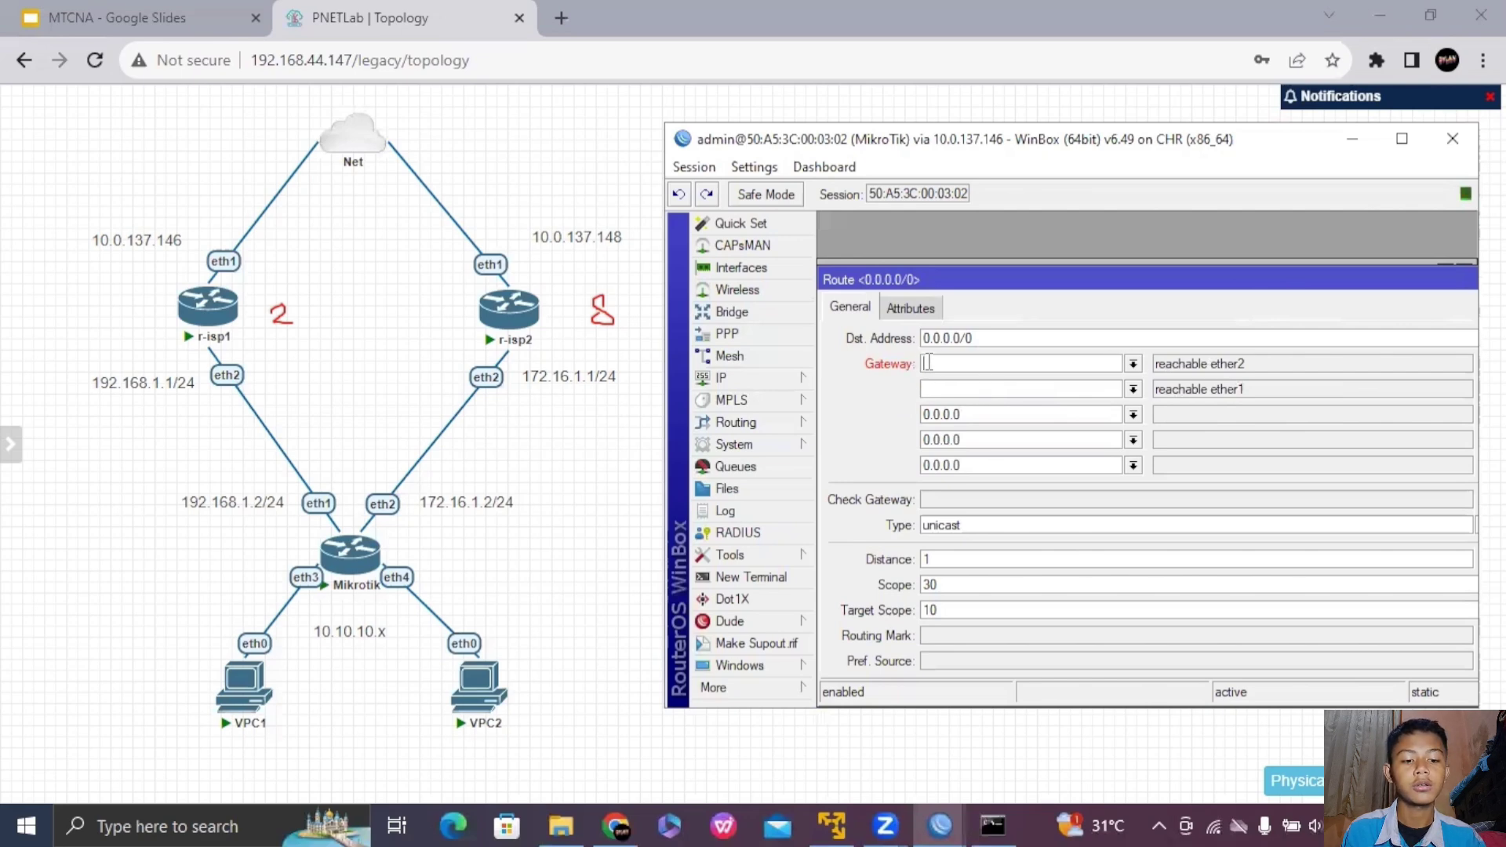
text(192.1)
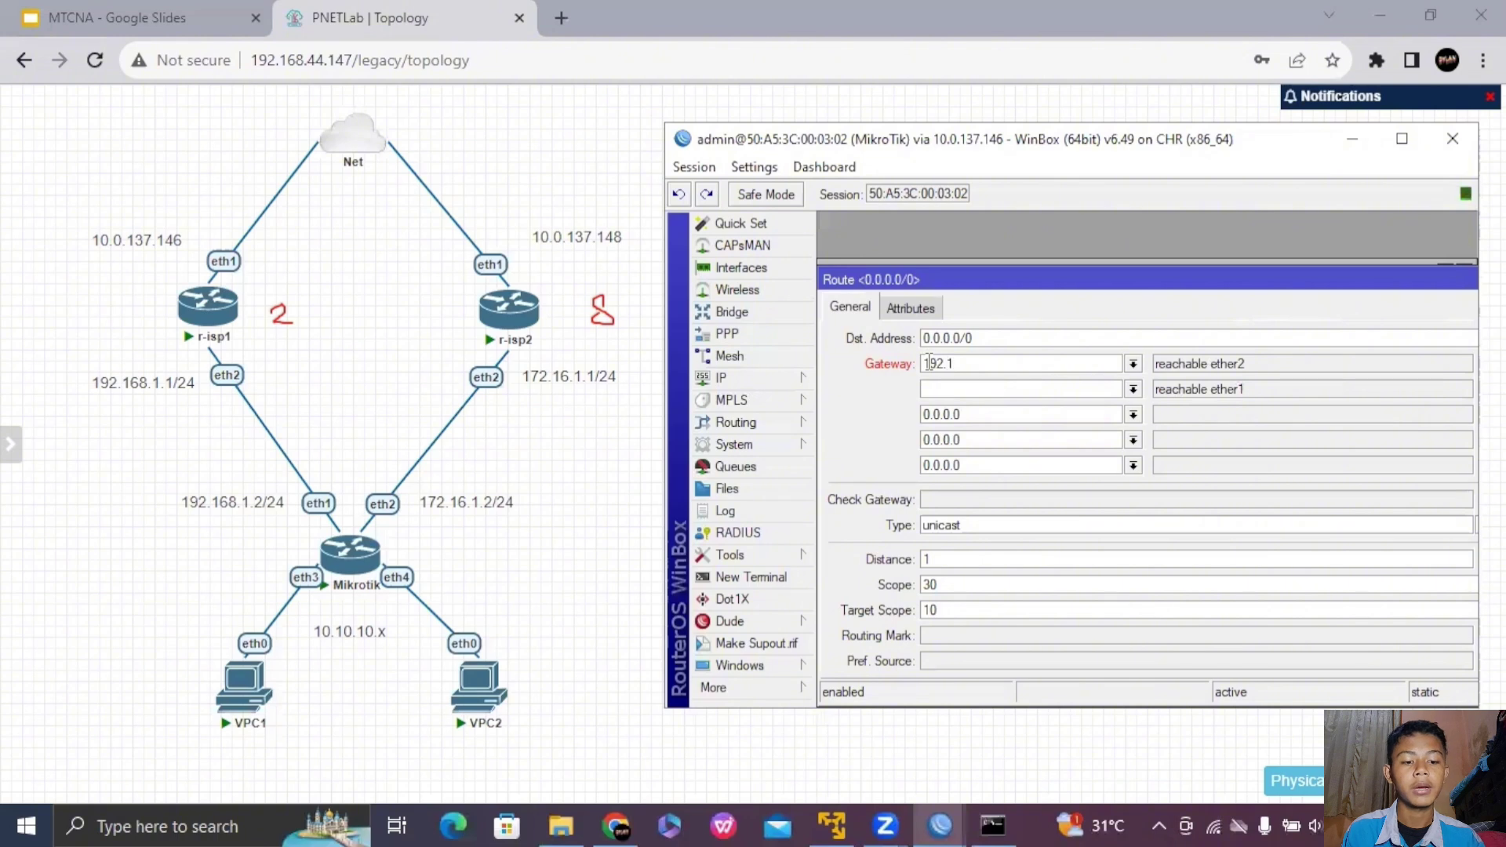
text(68.1.1)
click(967, 392)
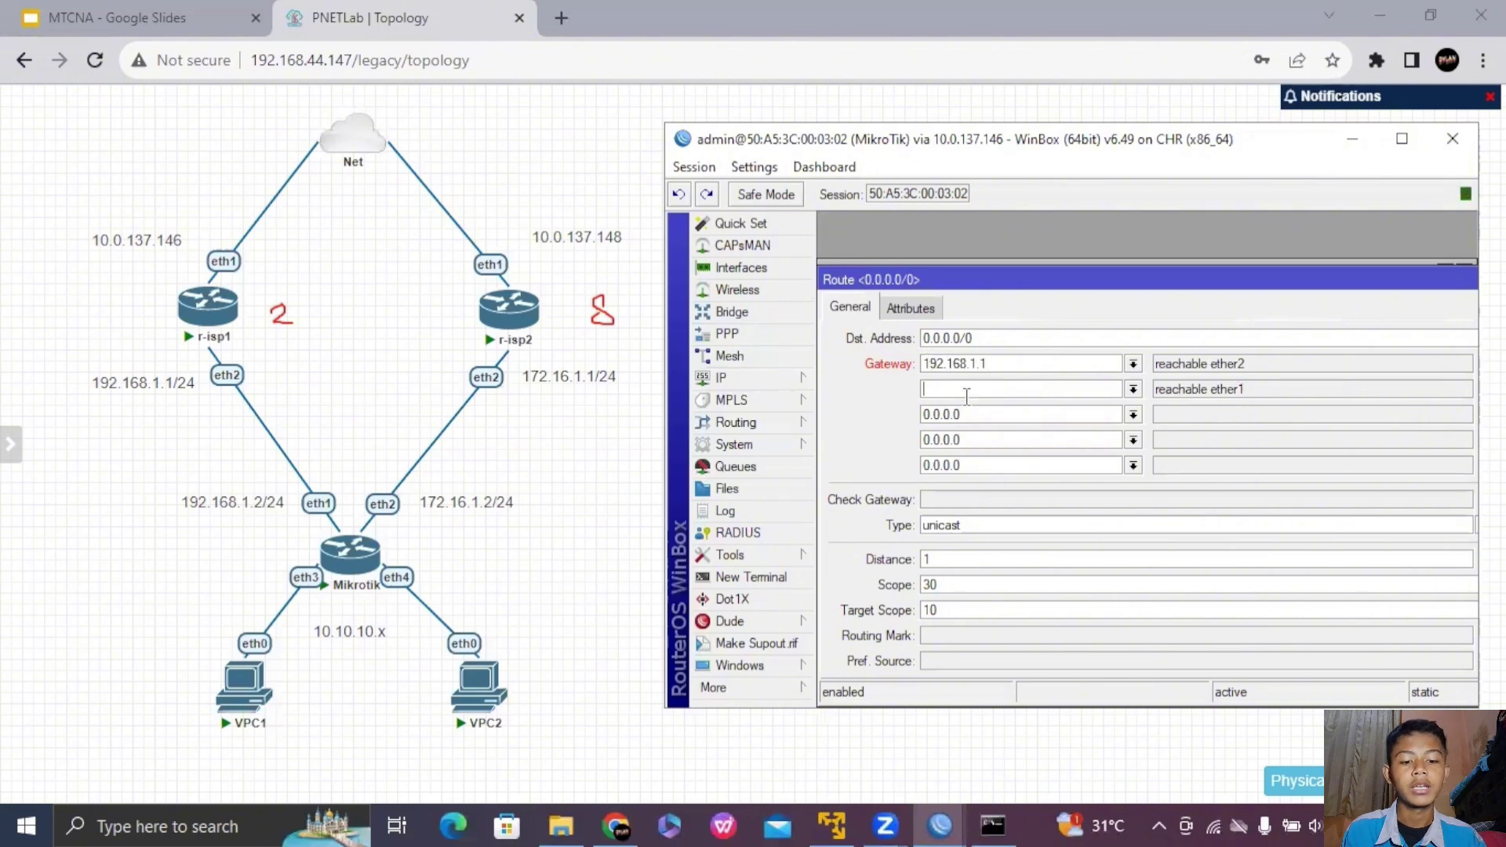
text(172.16.1.1)
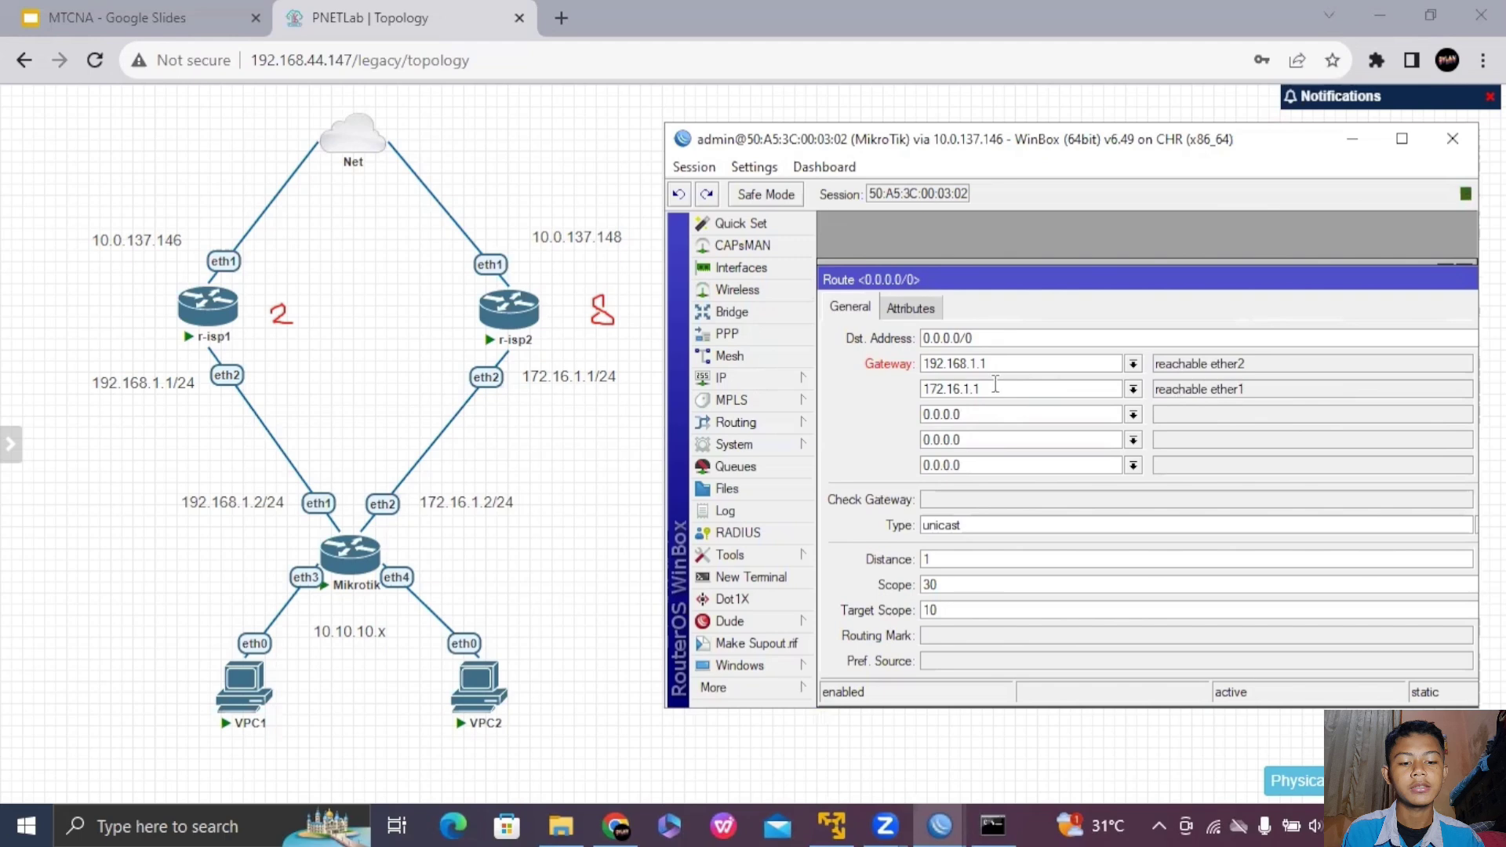
- Copy 172.16.1.1 into the three remaining gateway entries, then apply and close the default route
drag(995, 384, 895, 398)
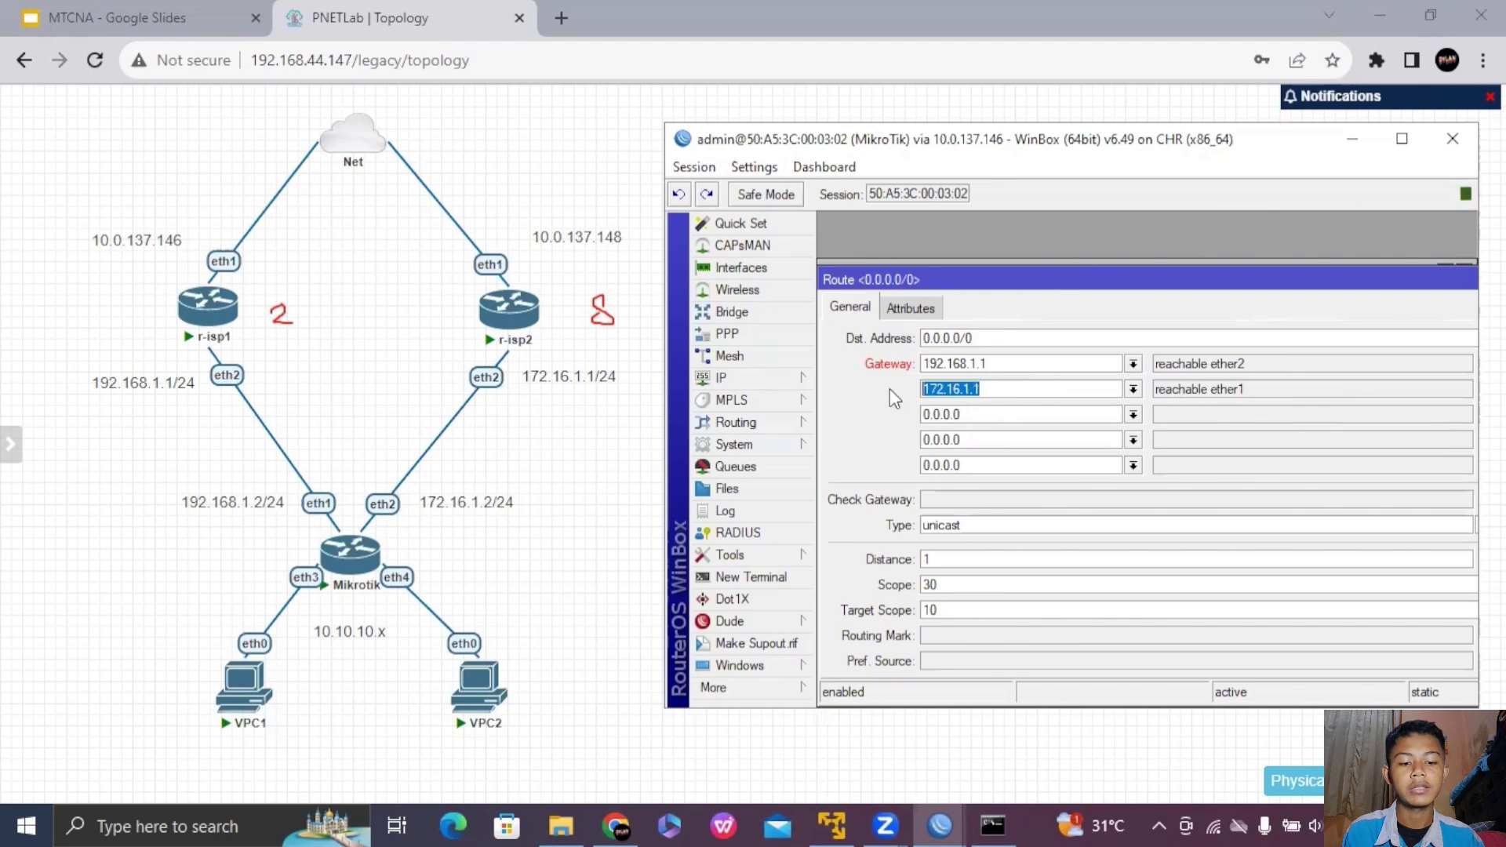
key(ctrl+c)
drag(989, 414, 910, 465)
key(ctrl+v)
key(ctrl+v)
click(966, 463)
key(ctrl+v)
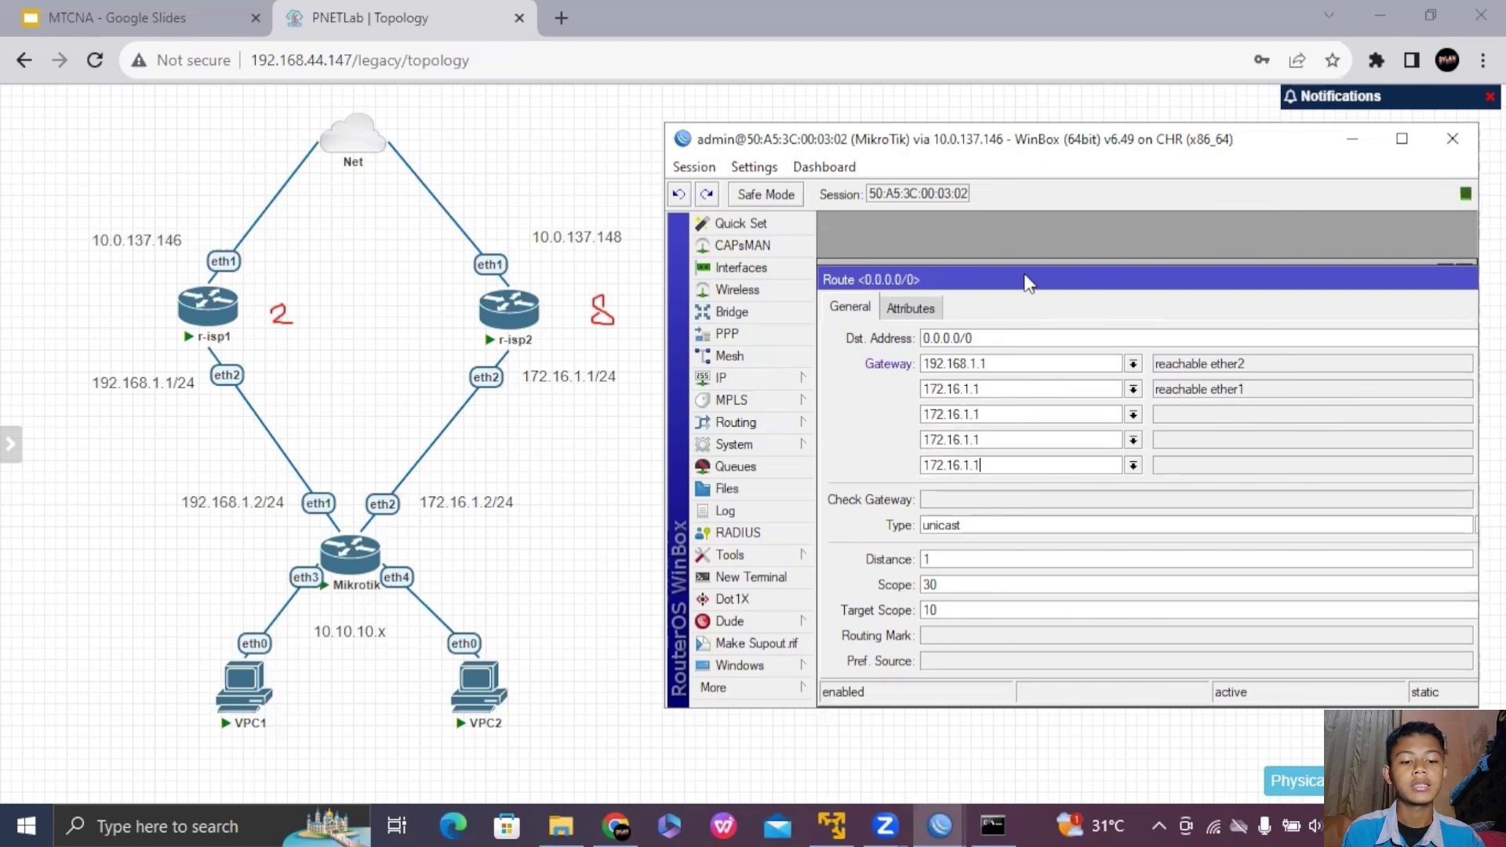
drag(1020, 281, 918, 310)
click(1422, 396)
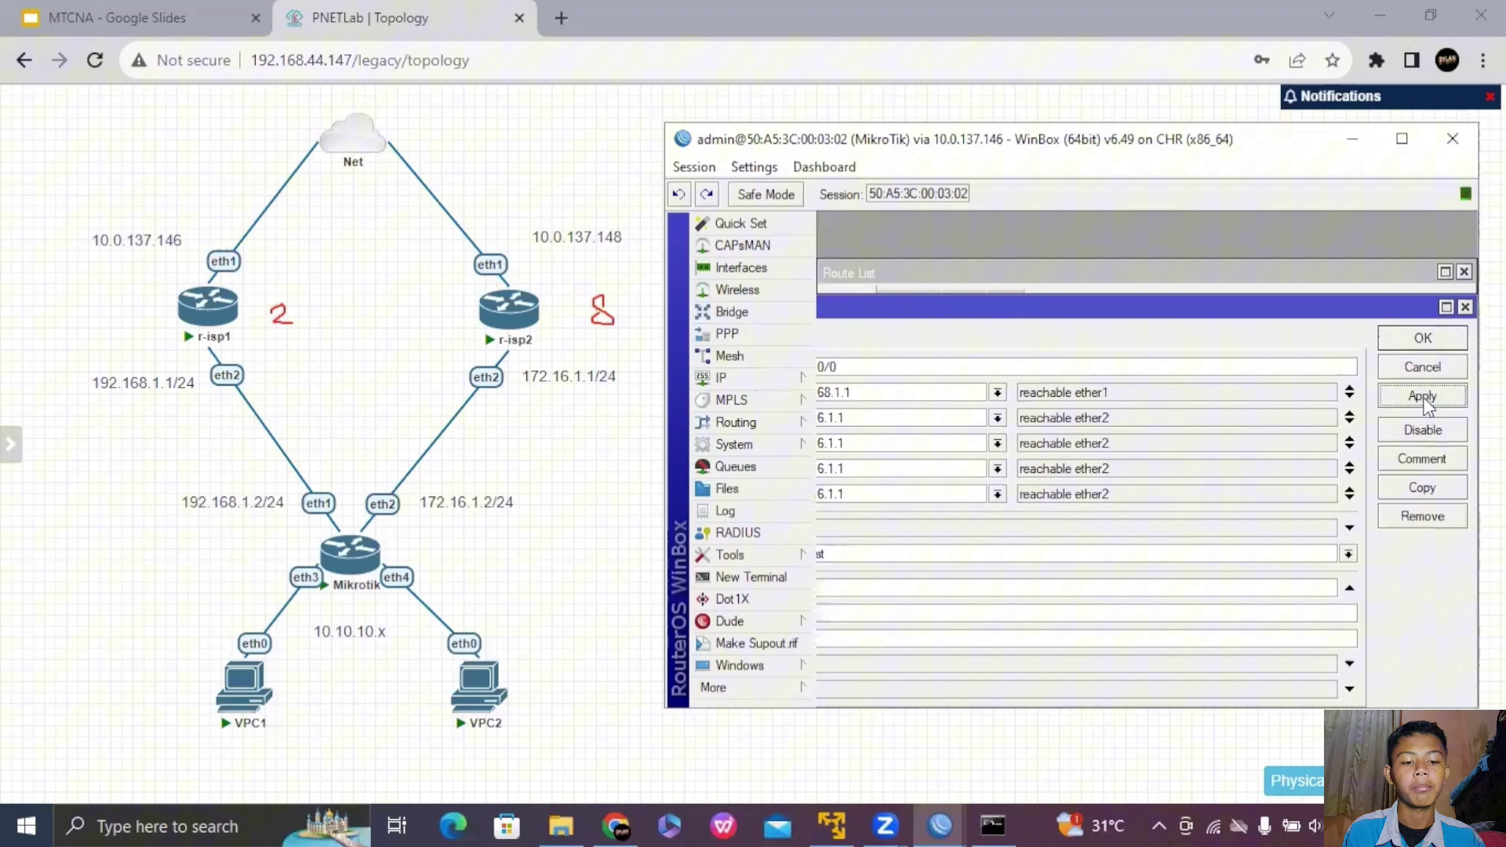
click(1416, 340)
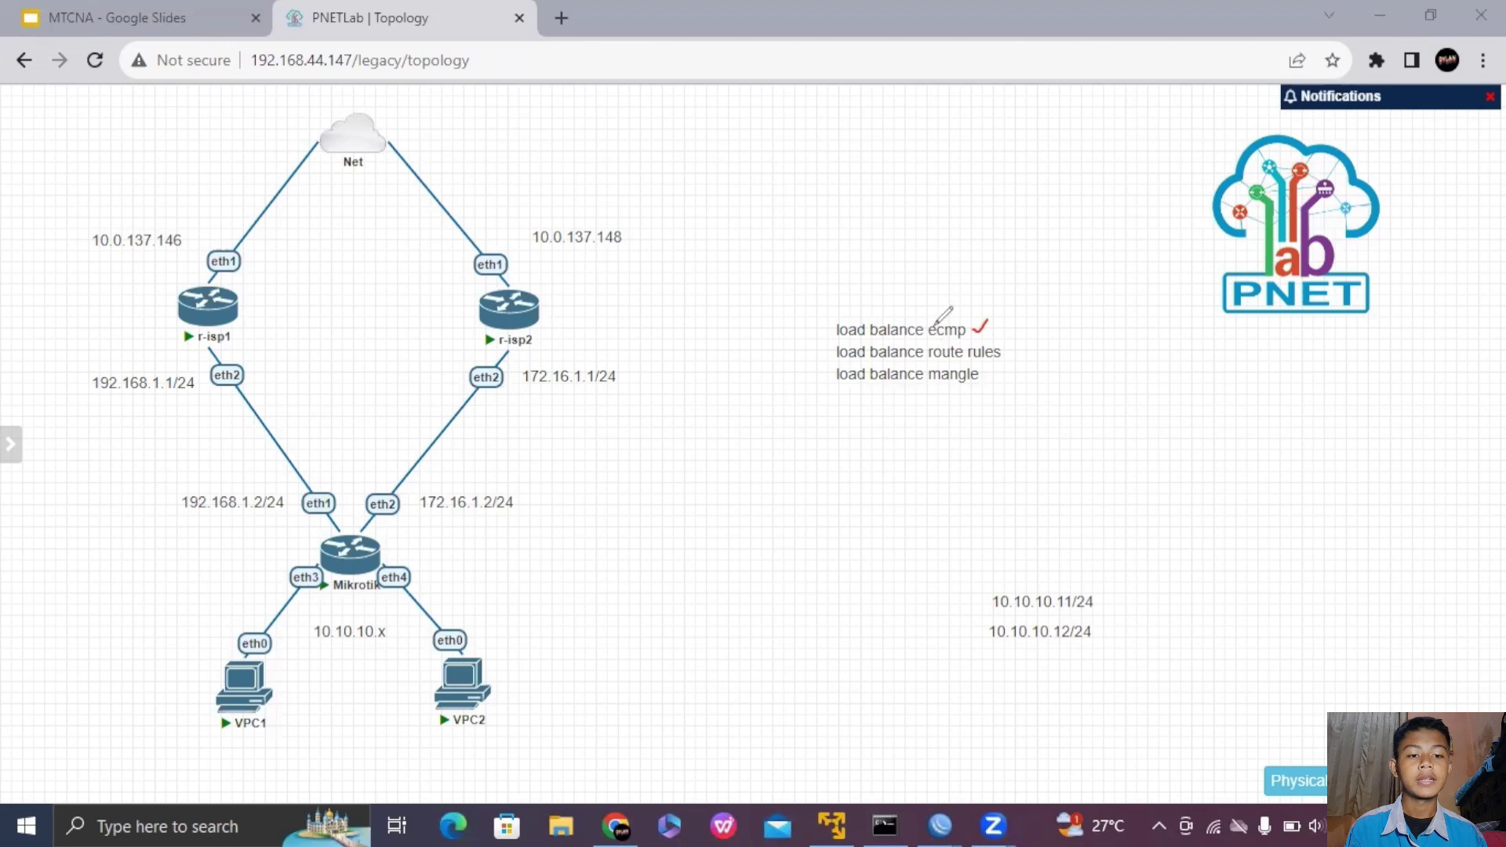
drag(1010, 352, 1020, 350)
drag(987, 375, 999, 375)
mouse_move(835, 363)
mouse_down()
mouse_move(1008, 363)
mouse_move(1009, 347)
mouse_move(907, 338)
mouse_move(830, 363)
mouse_up()
drag(1014, 354, 1201, 361)
click(1165, 372)
drag(1125, 389, 1209, 388)
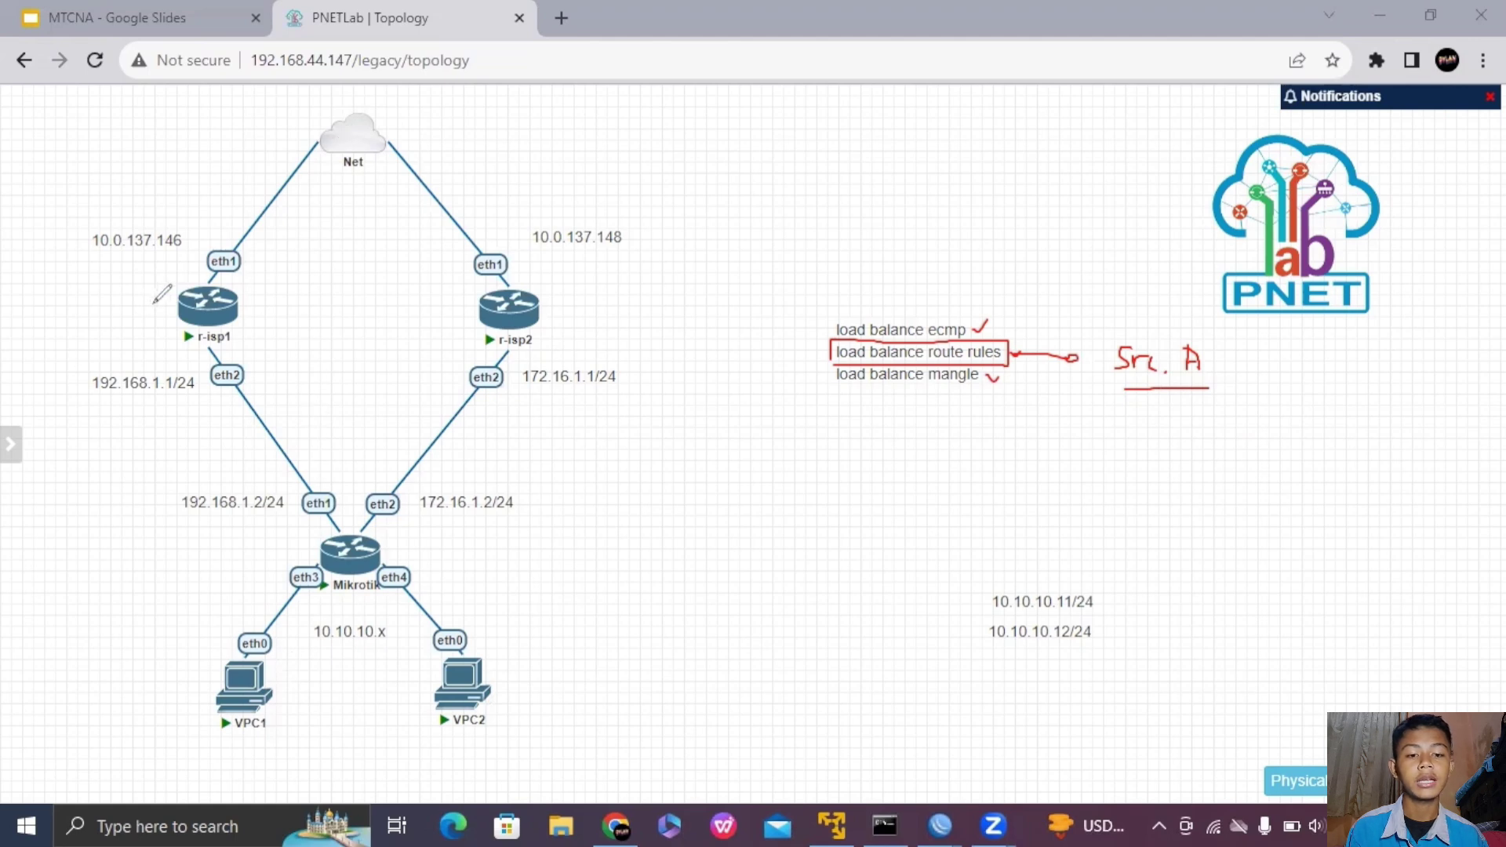
drag(152, 302, 162, 301)
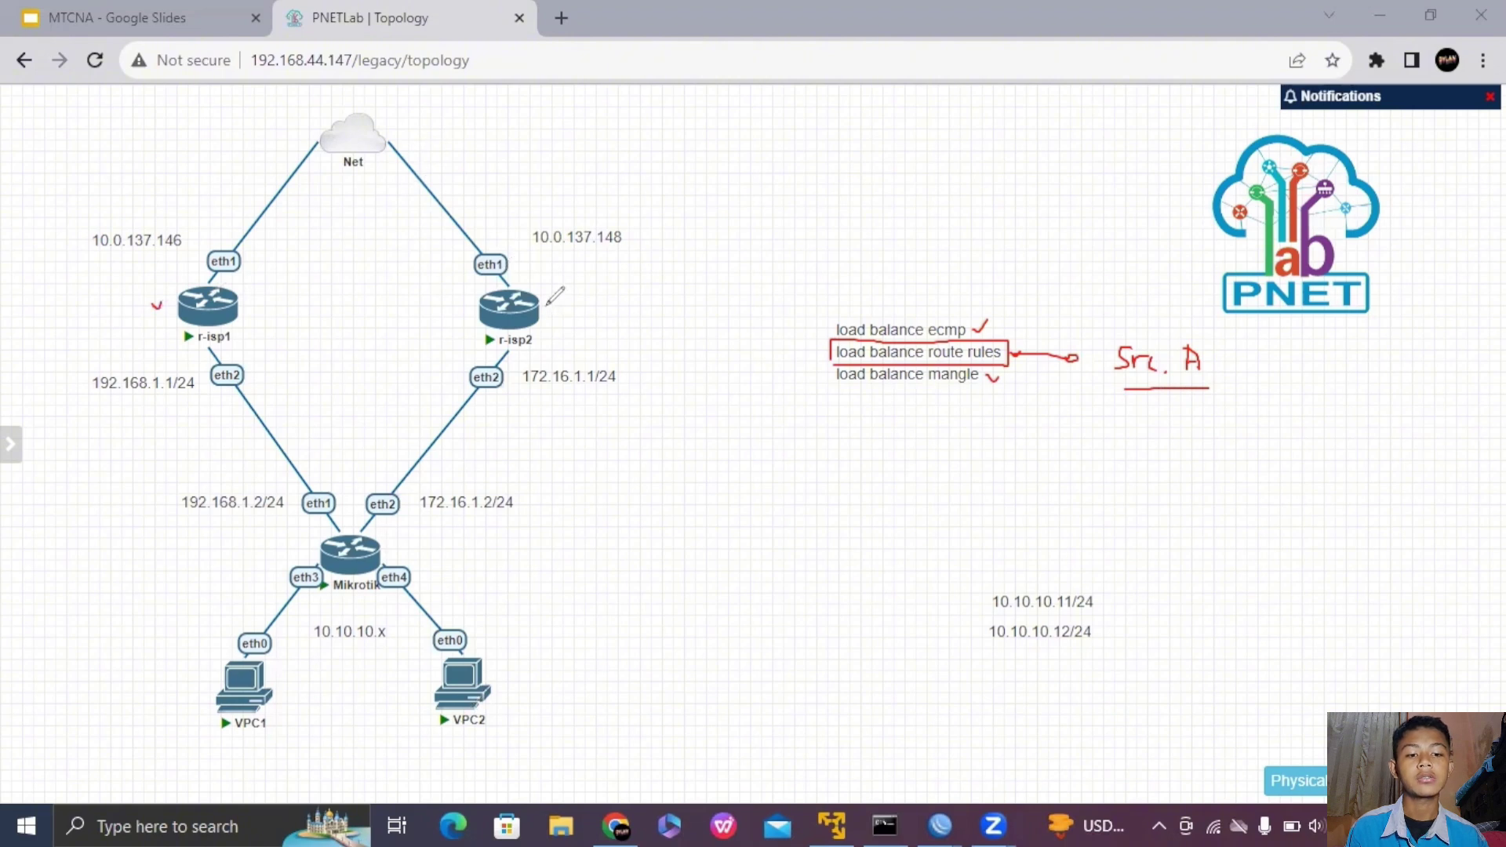
- Move the 10.10.10.11/24 label beside VPC1 and the 10.10.10.12/24 label beside VPC2 in the topology
drag(546, 306, 556, 306)
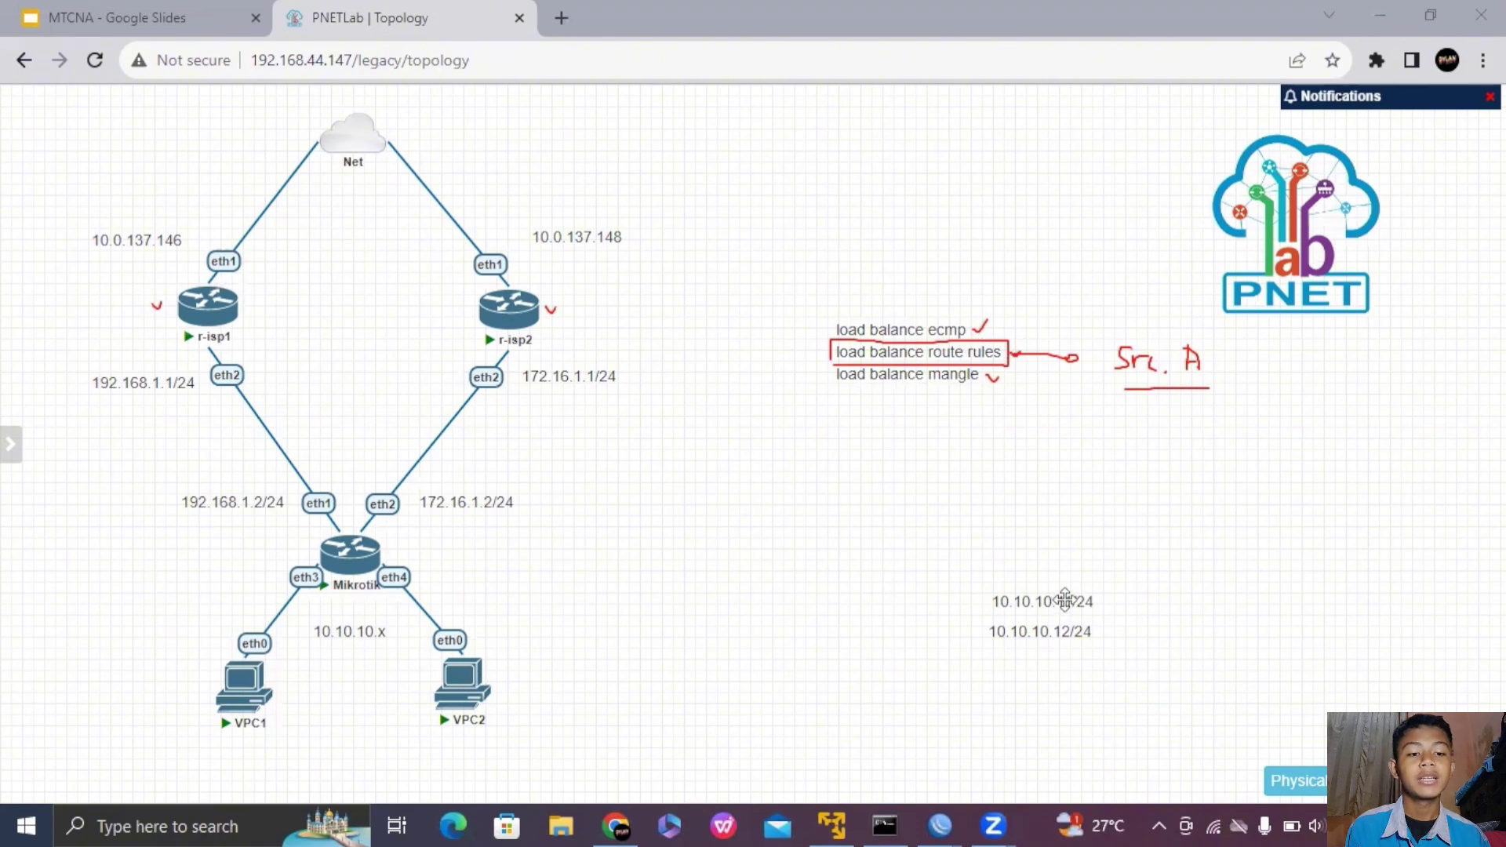
drag(1064, 600, 174, 687)
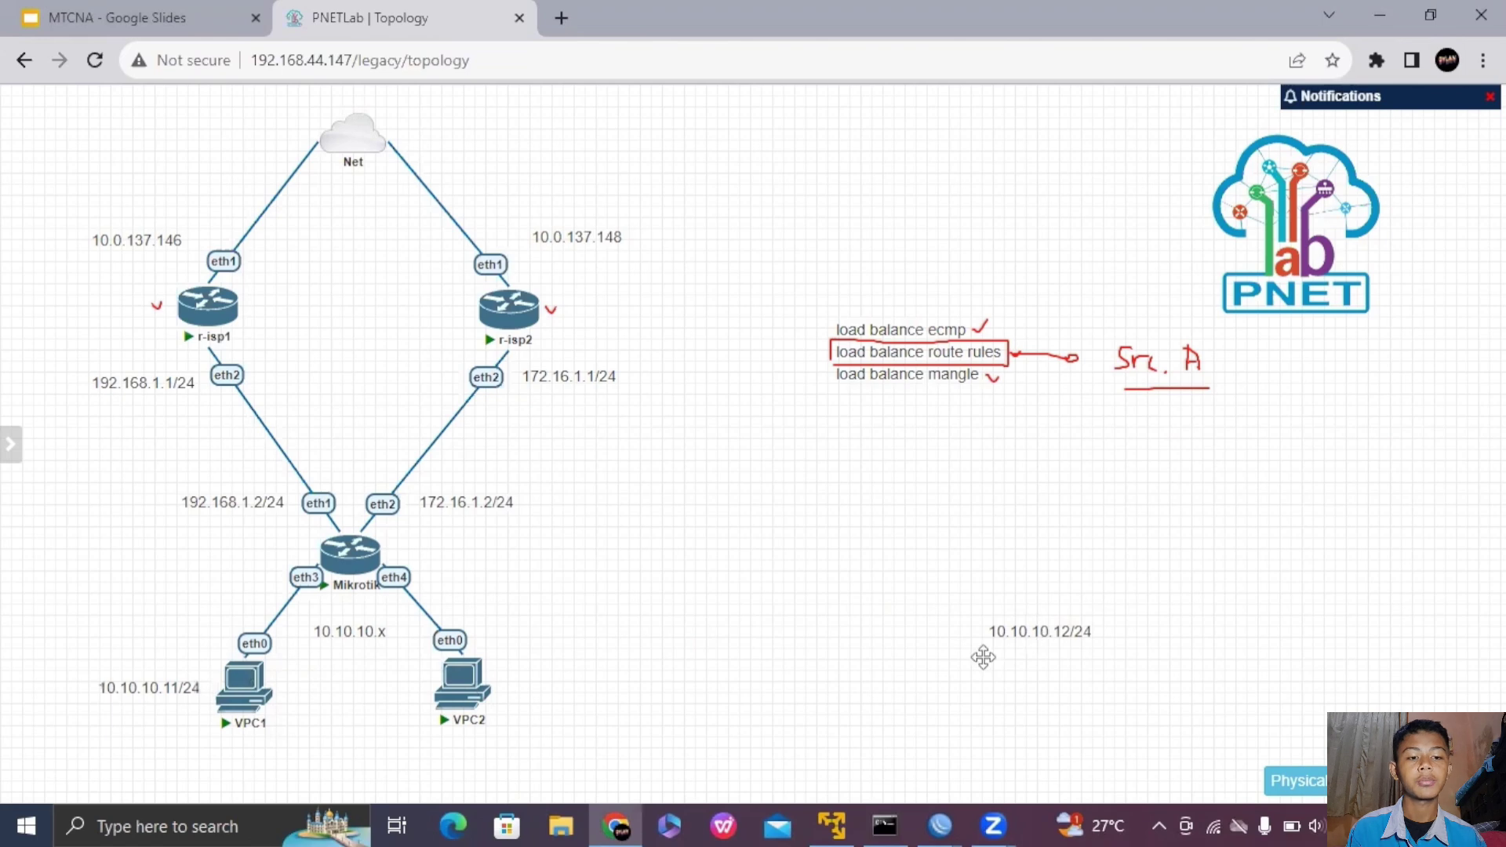
drag(981, 655, 547, 688)
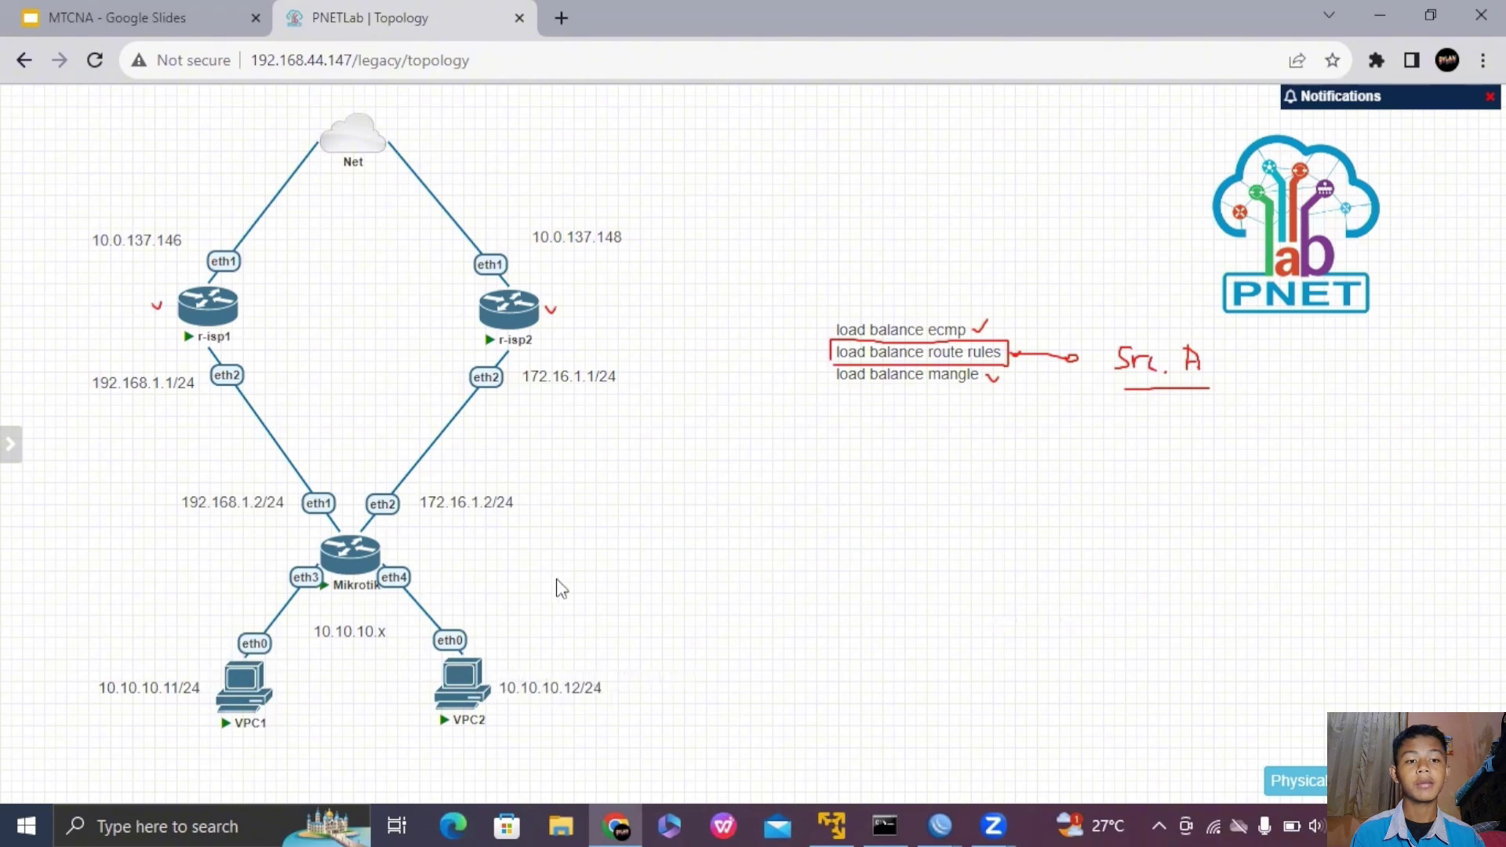
- Switch to the Mikrotik's WinBox session, open its IP route list and disable the existing 0.0.0.0/0 route
click(245, 697)
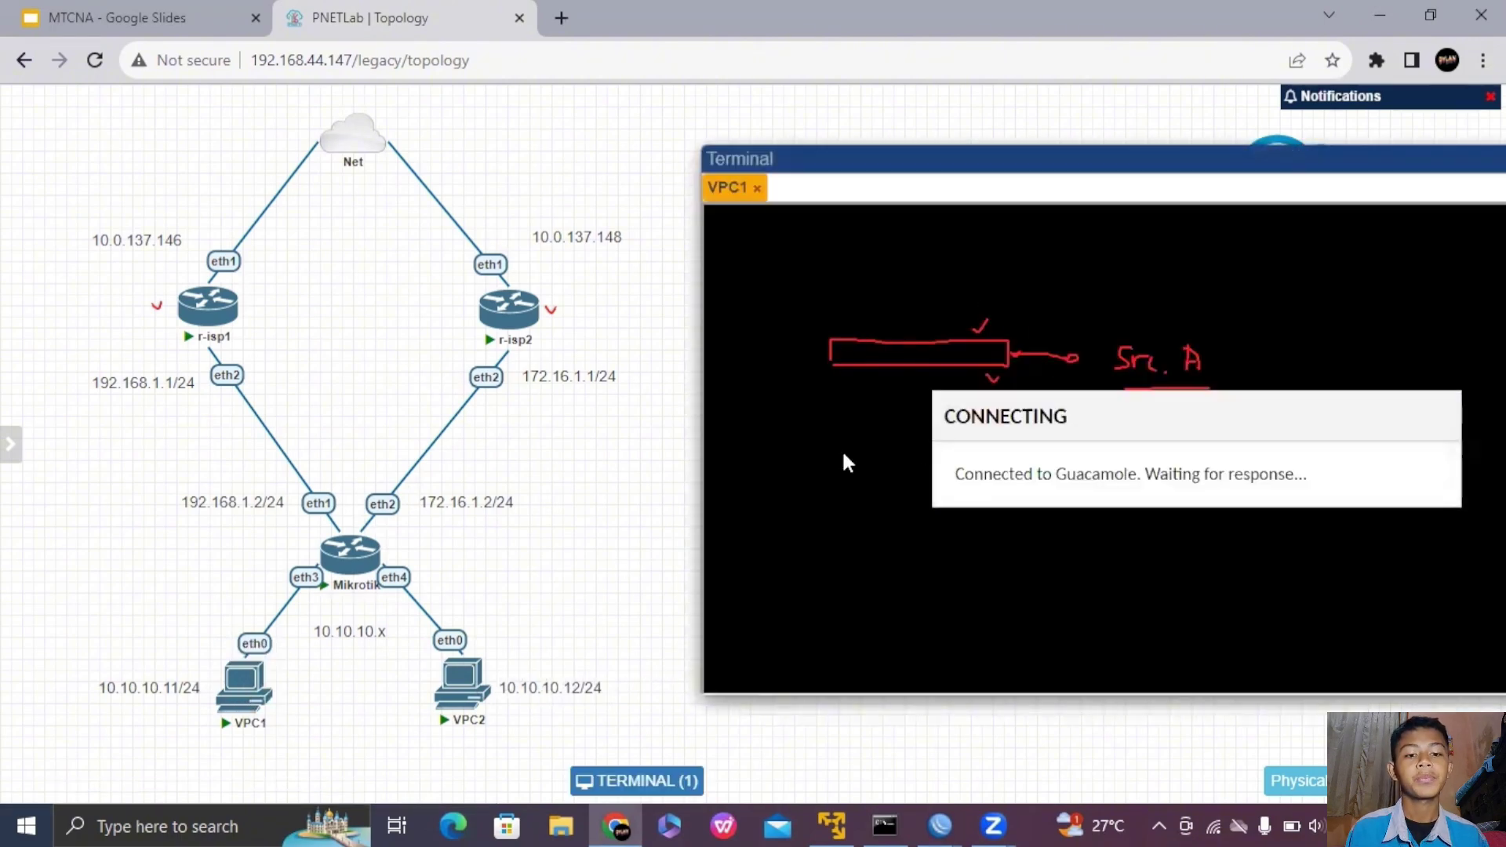
click(637, 781)
mouse_move(939, 826)
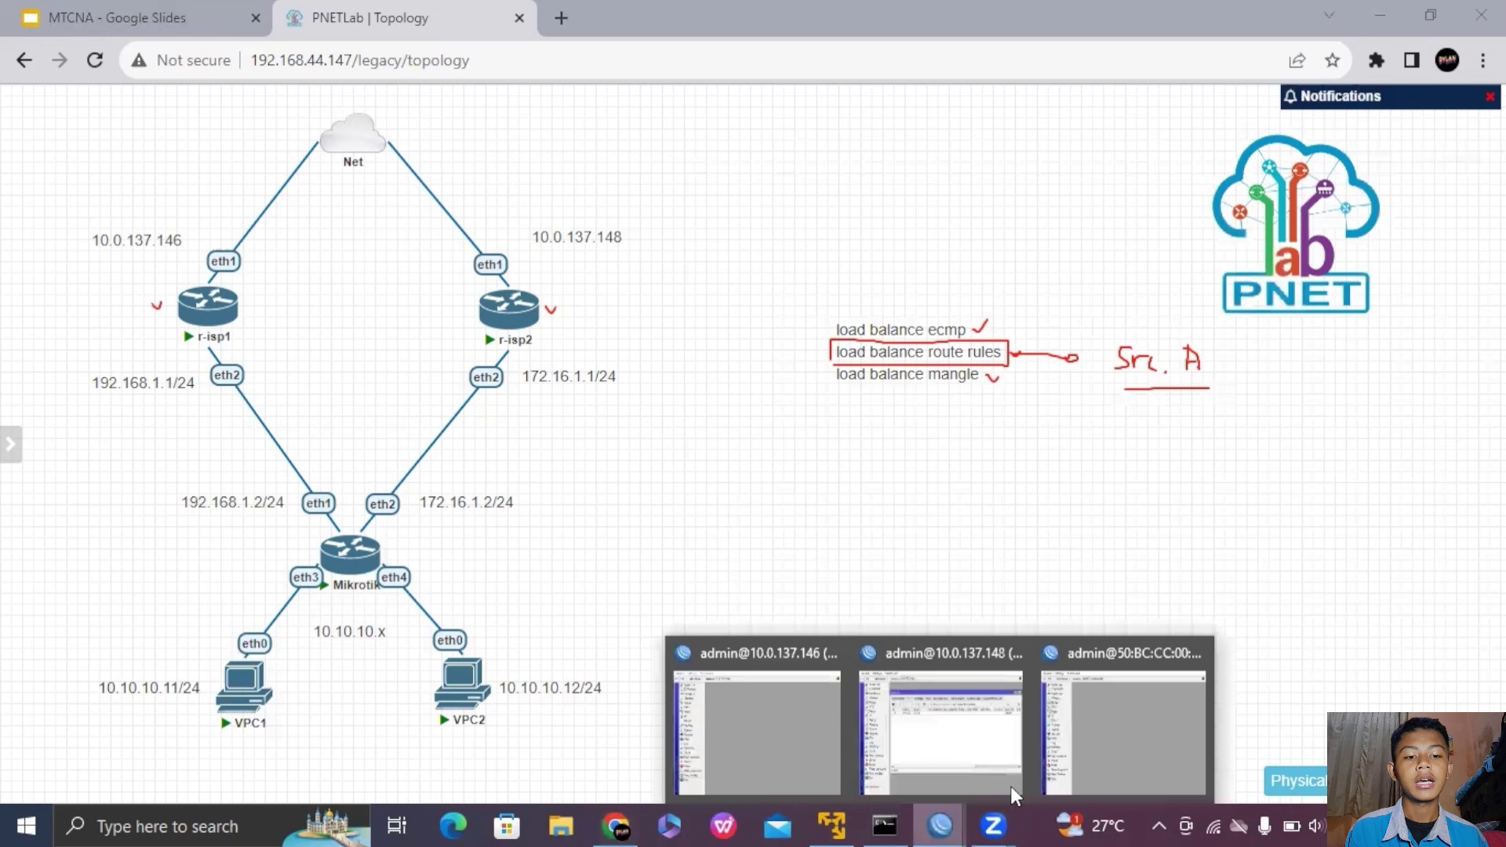
click(1084, 760)
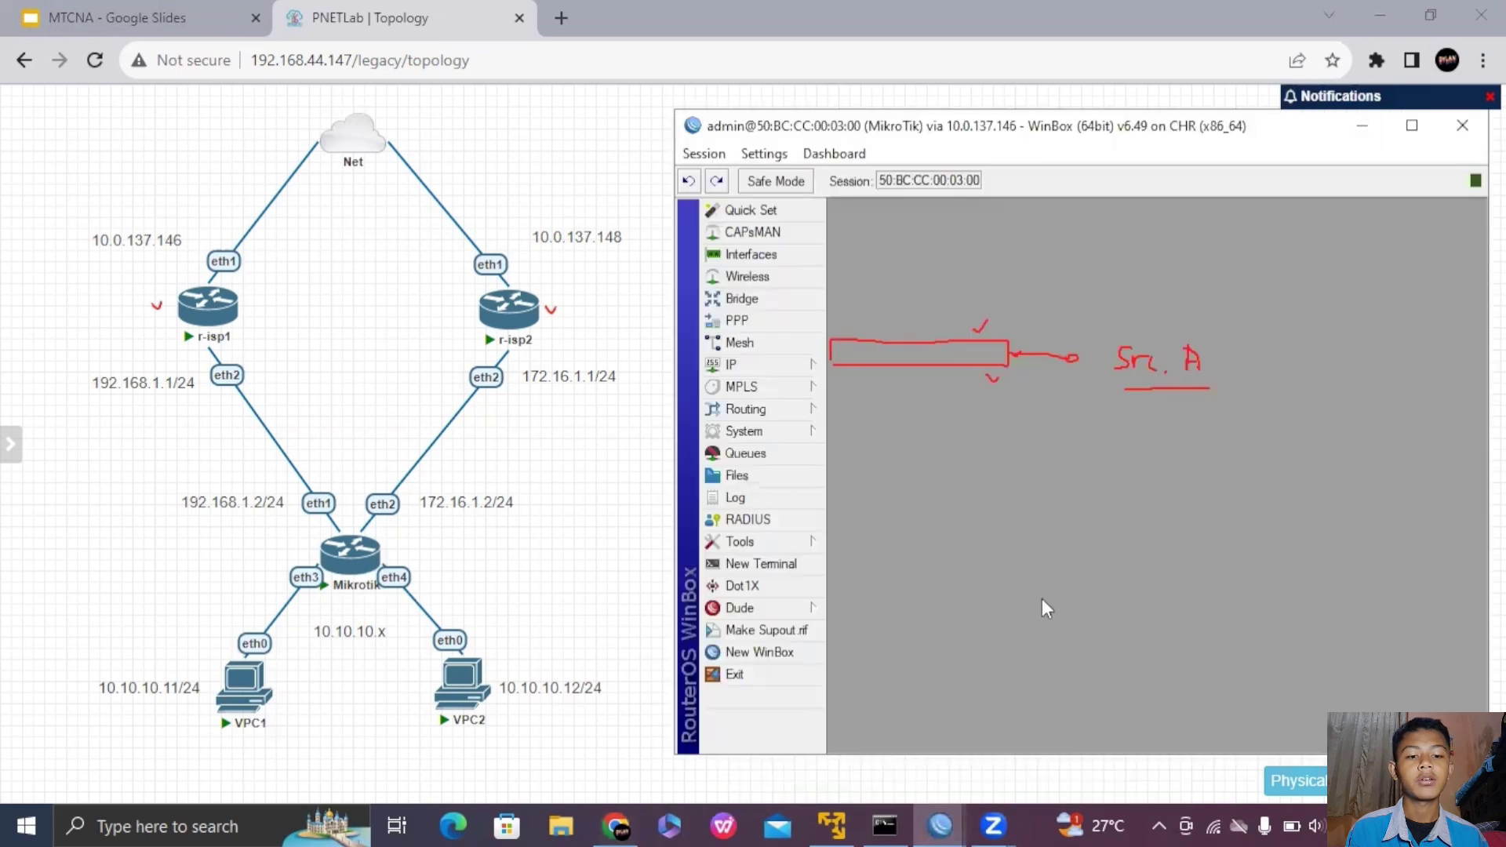
click(789, 369)
click(863, 568)
click(933, 382)
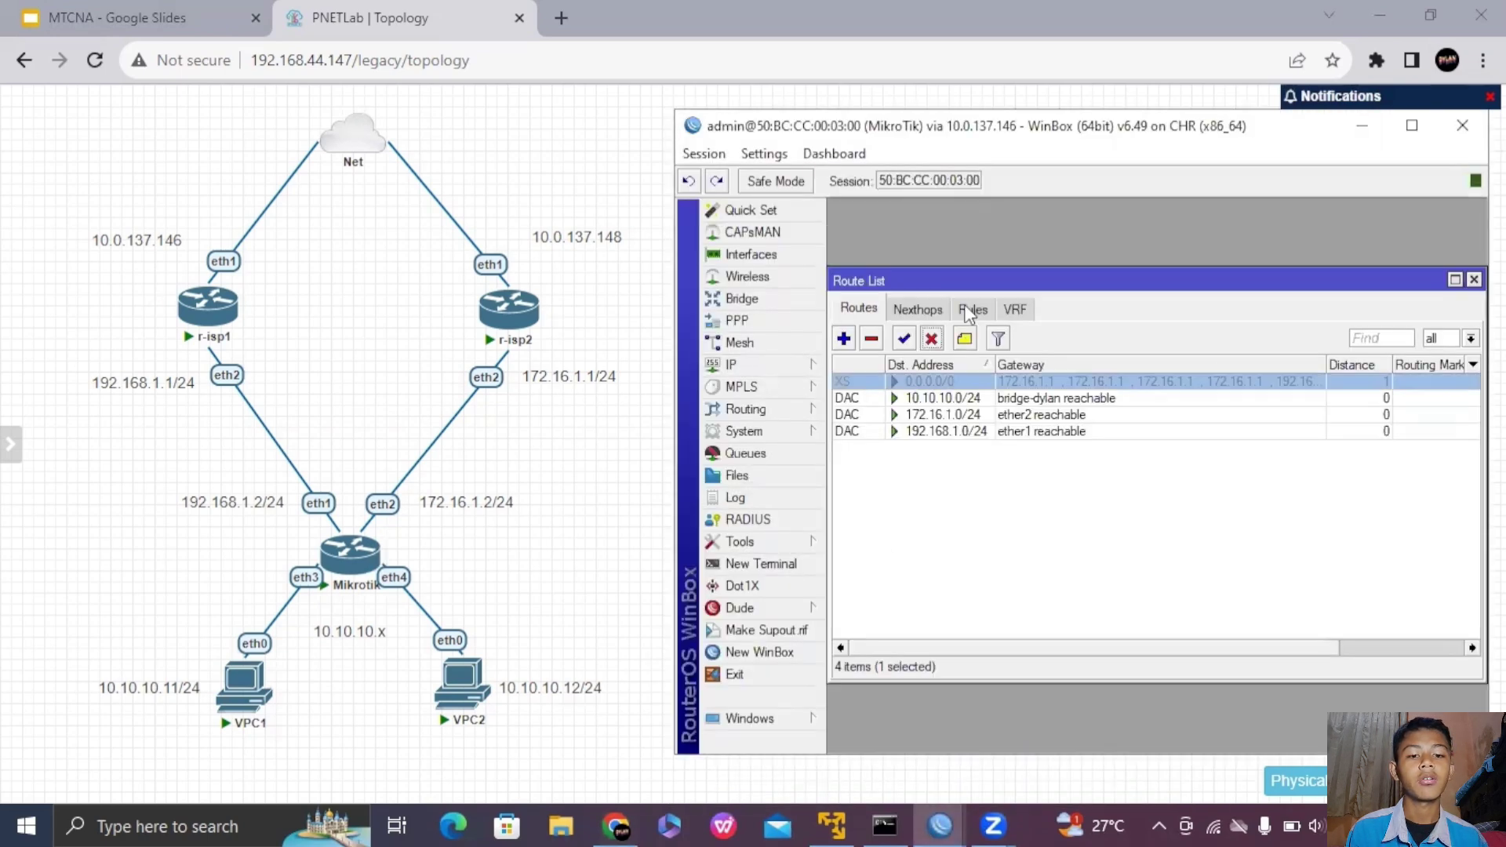
- Start a new policy routing rule and enter 10.10.10.11/24 as its source address
click(971, 311)
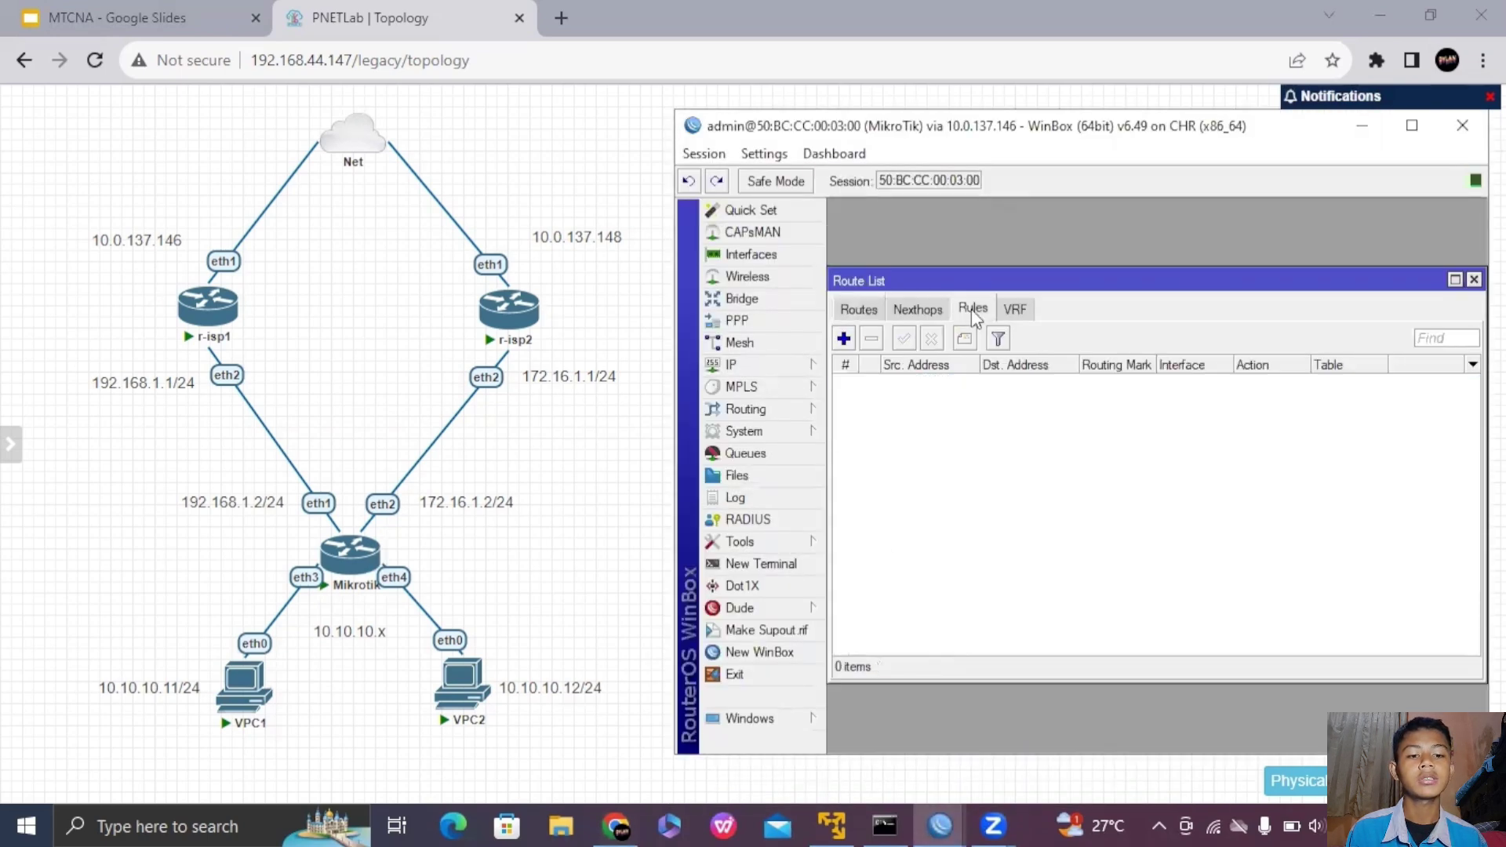
click(844, 339)
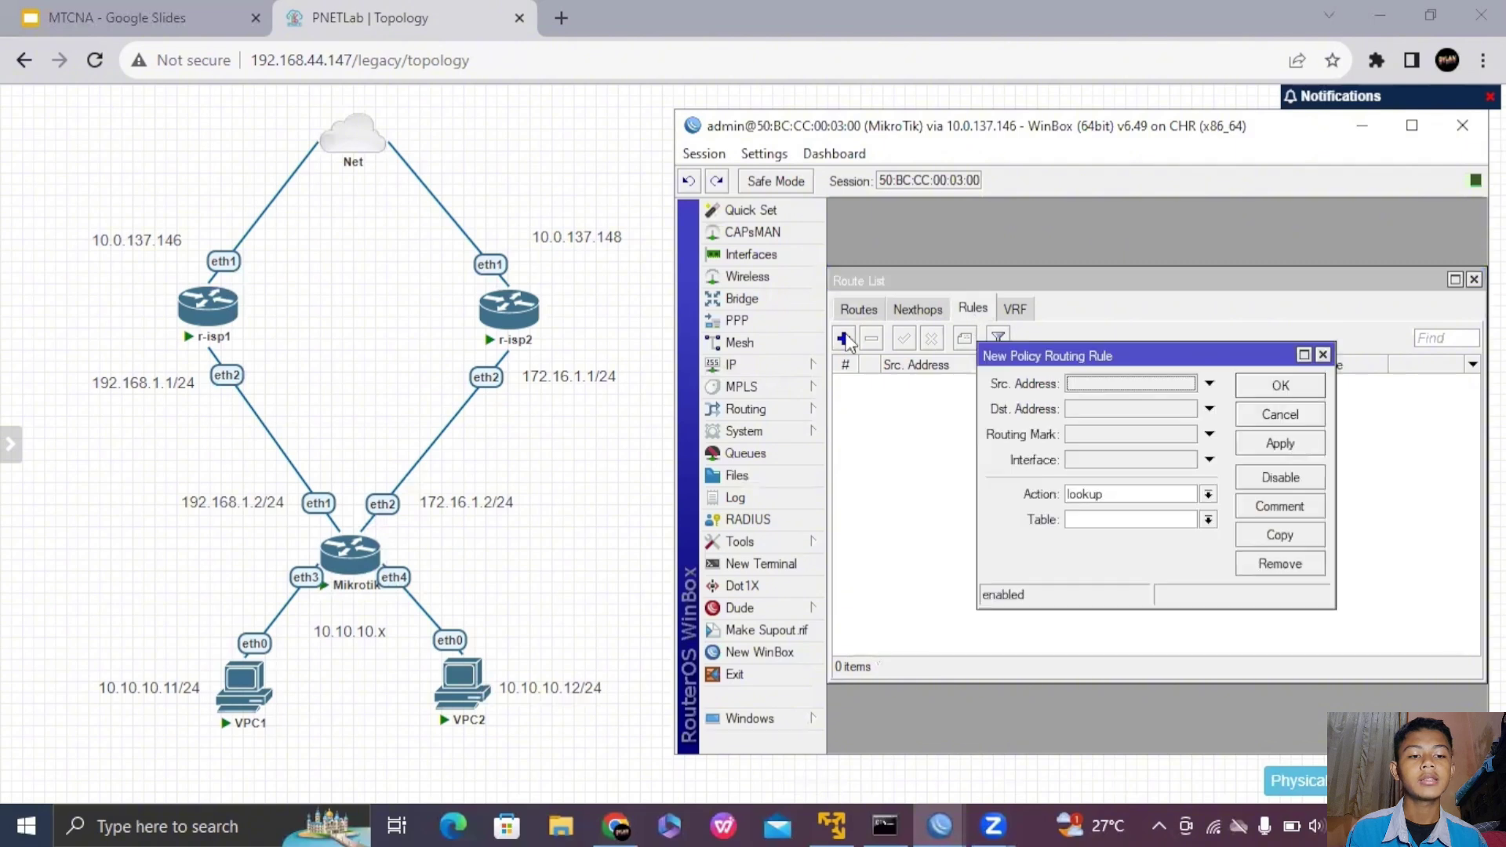
click(1099, 384)
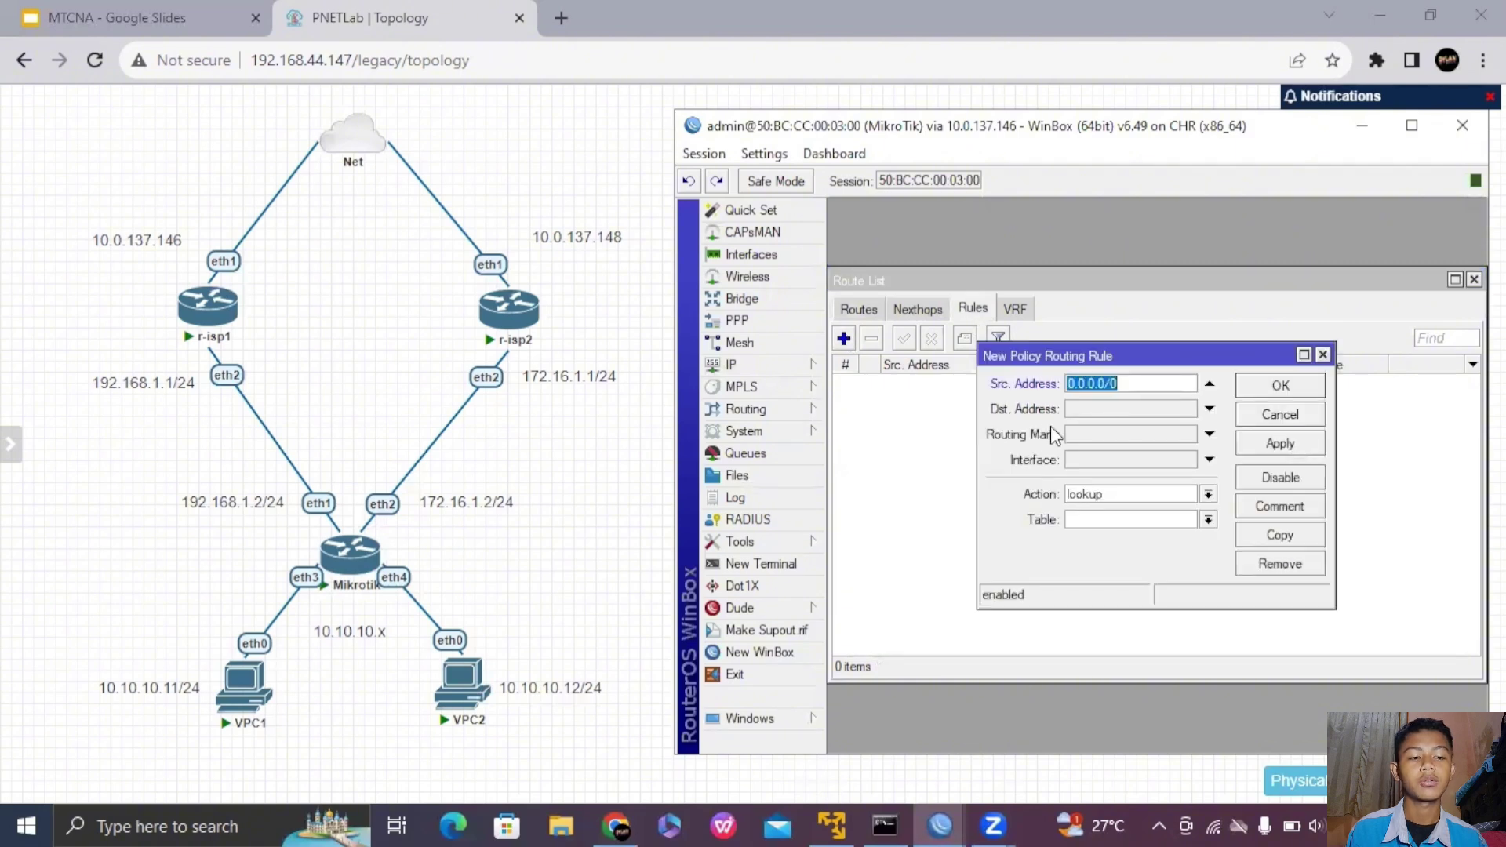
text(1)
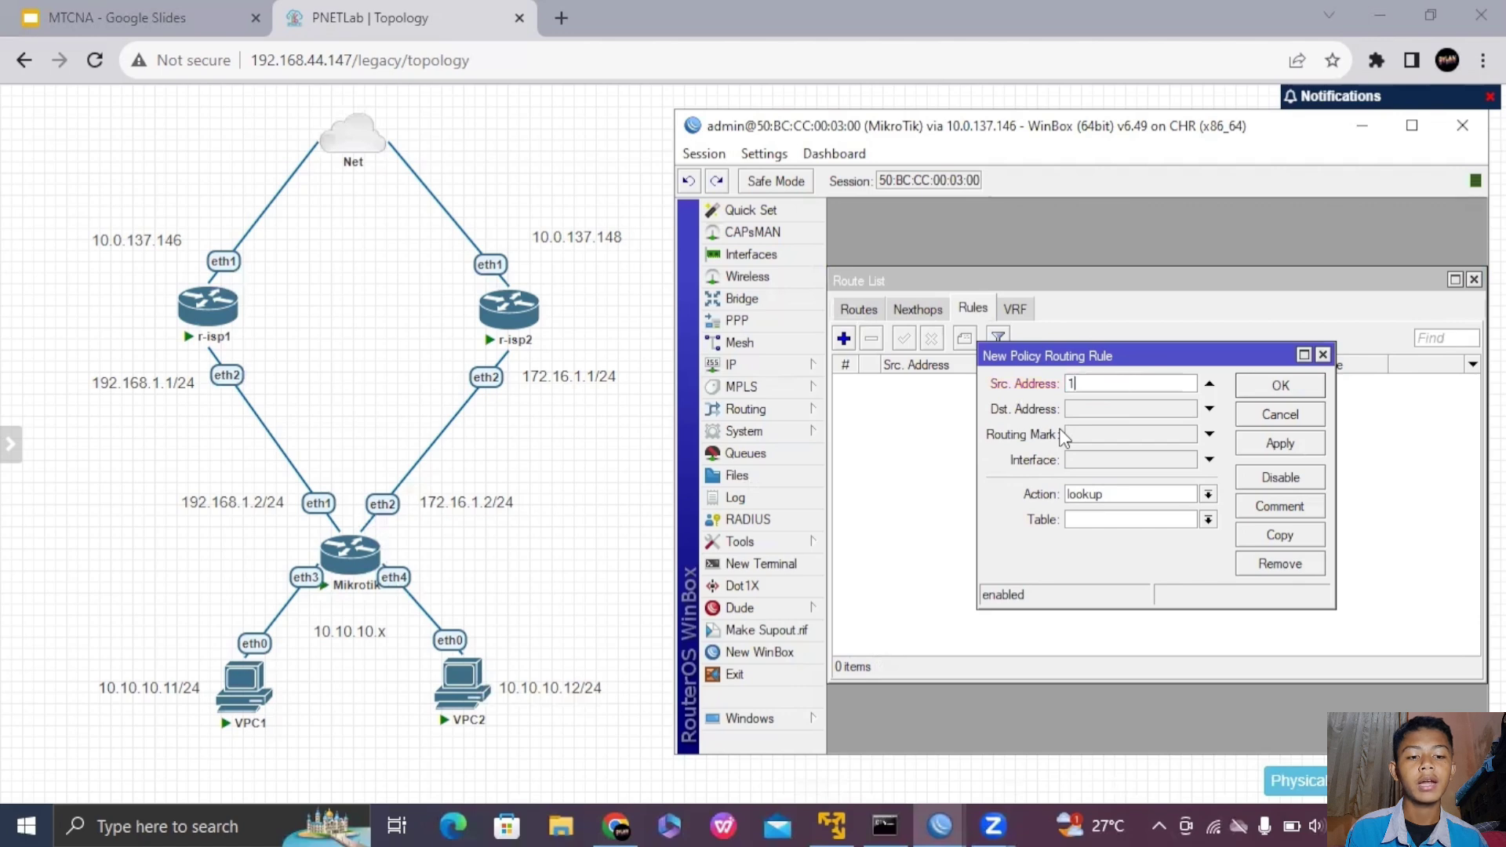
text(0.)
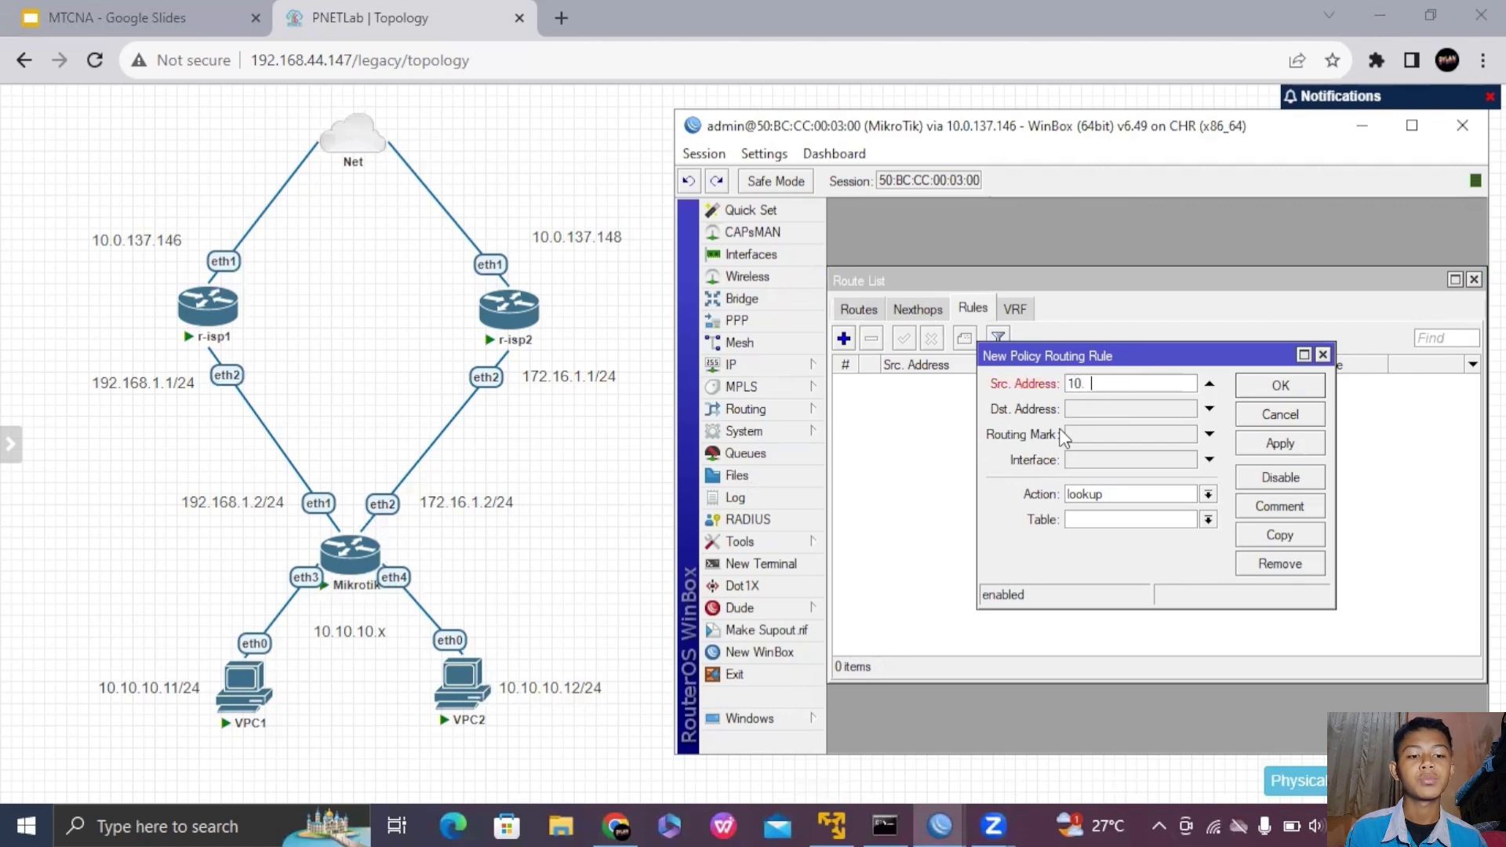
text(10.10.11)
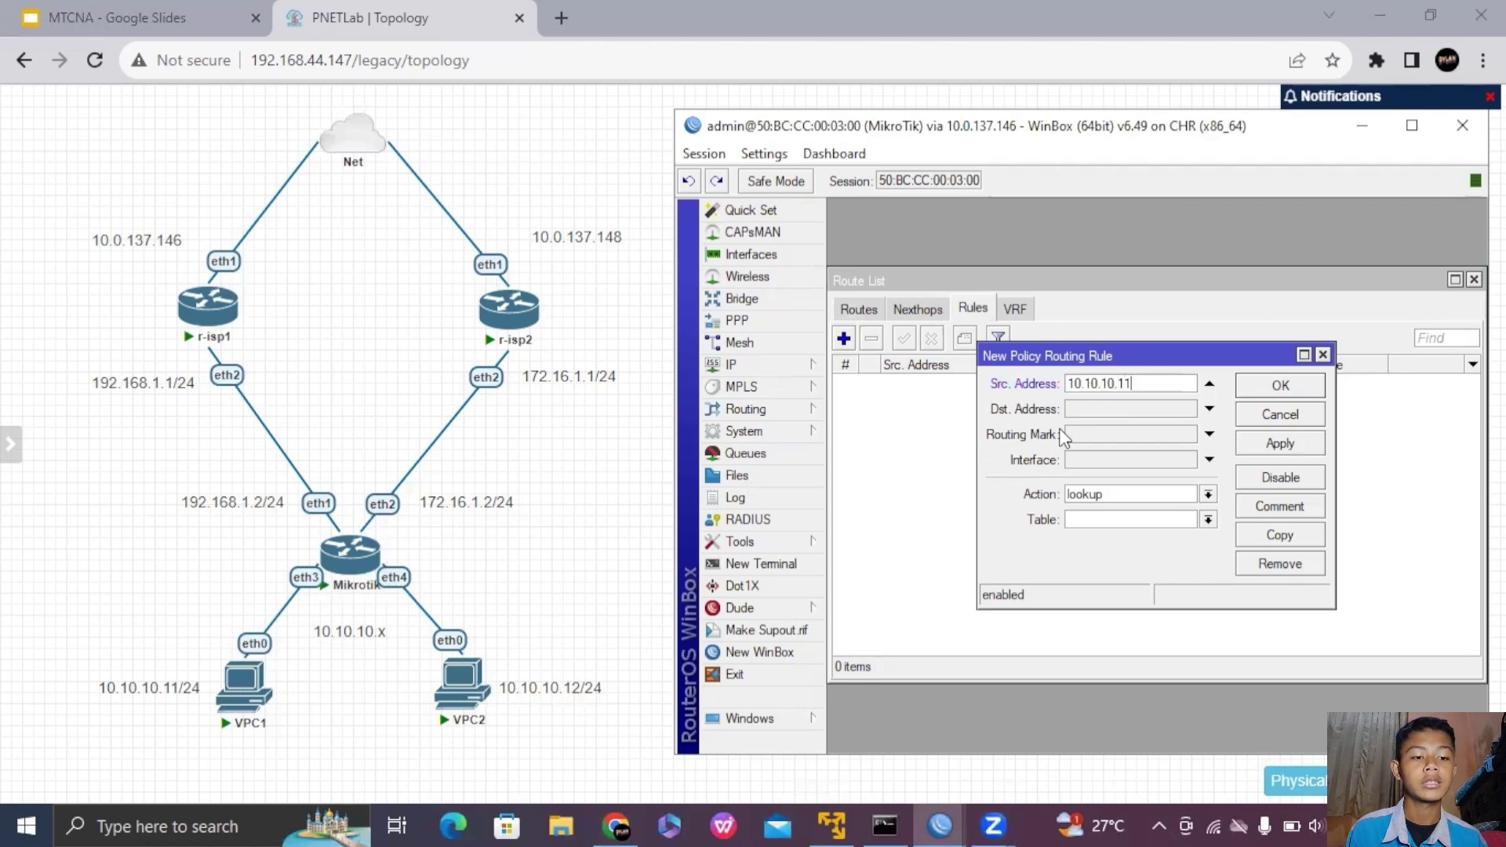
text(/24)
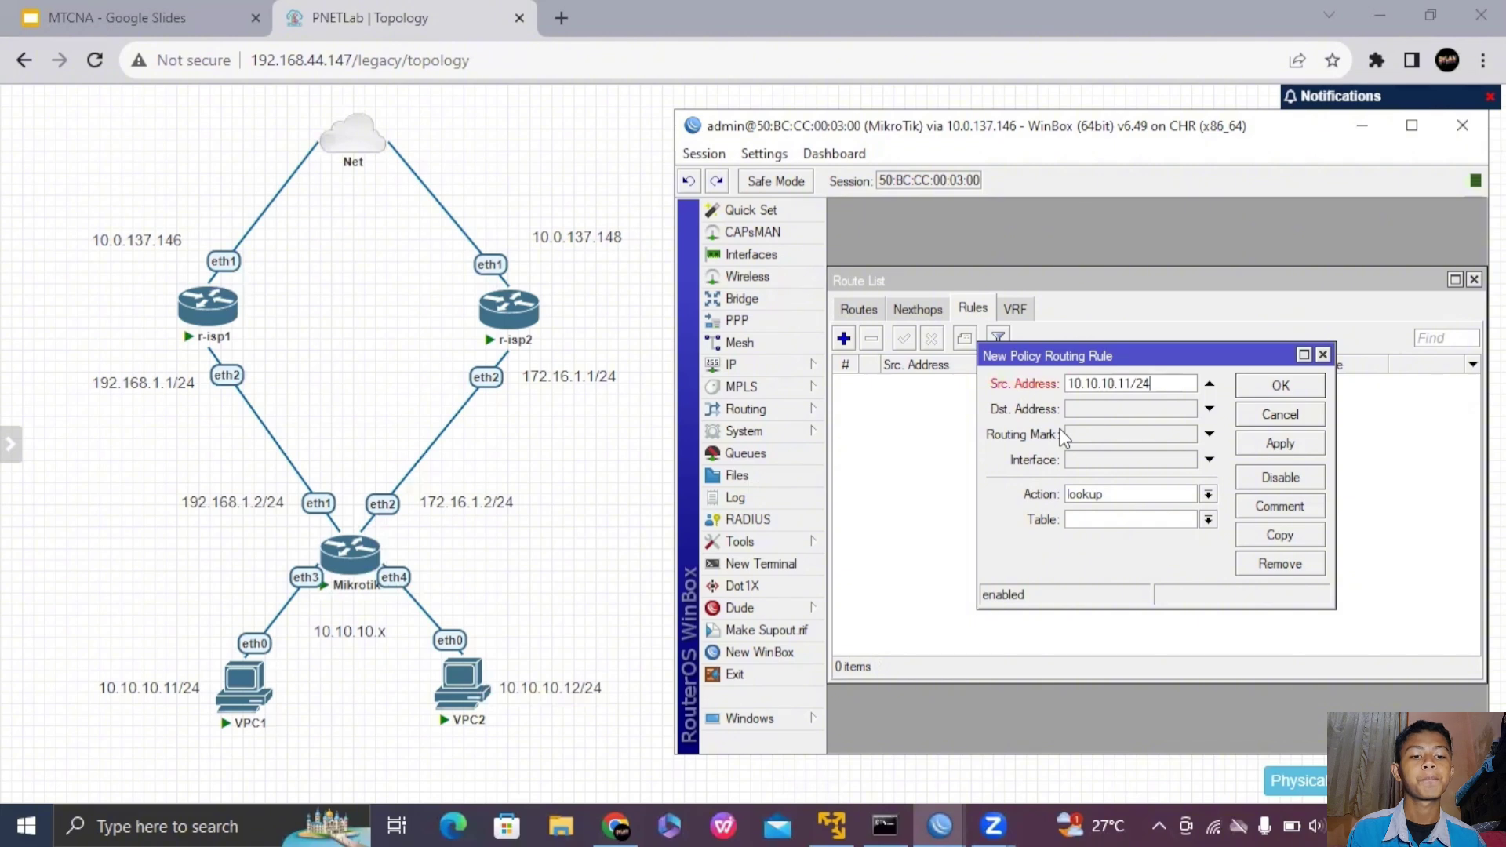
- Set the rule's lookup table to vpc1 and try to apply the rule
click(1153, 519)
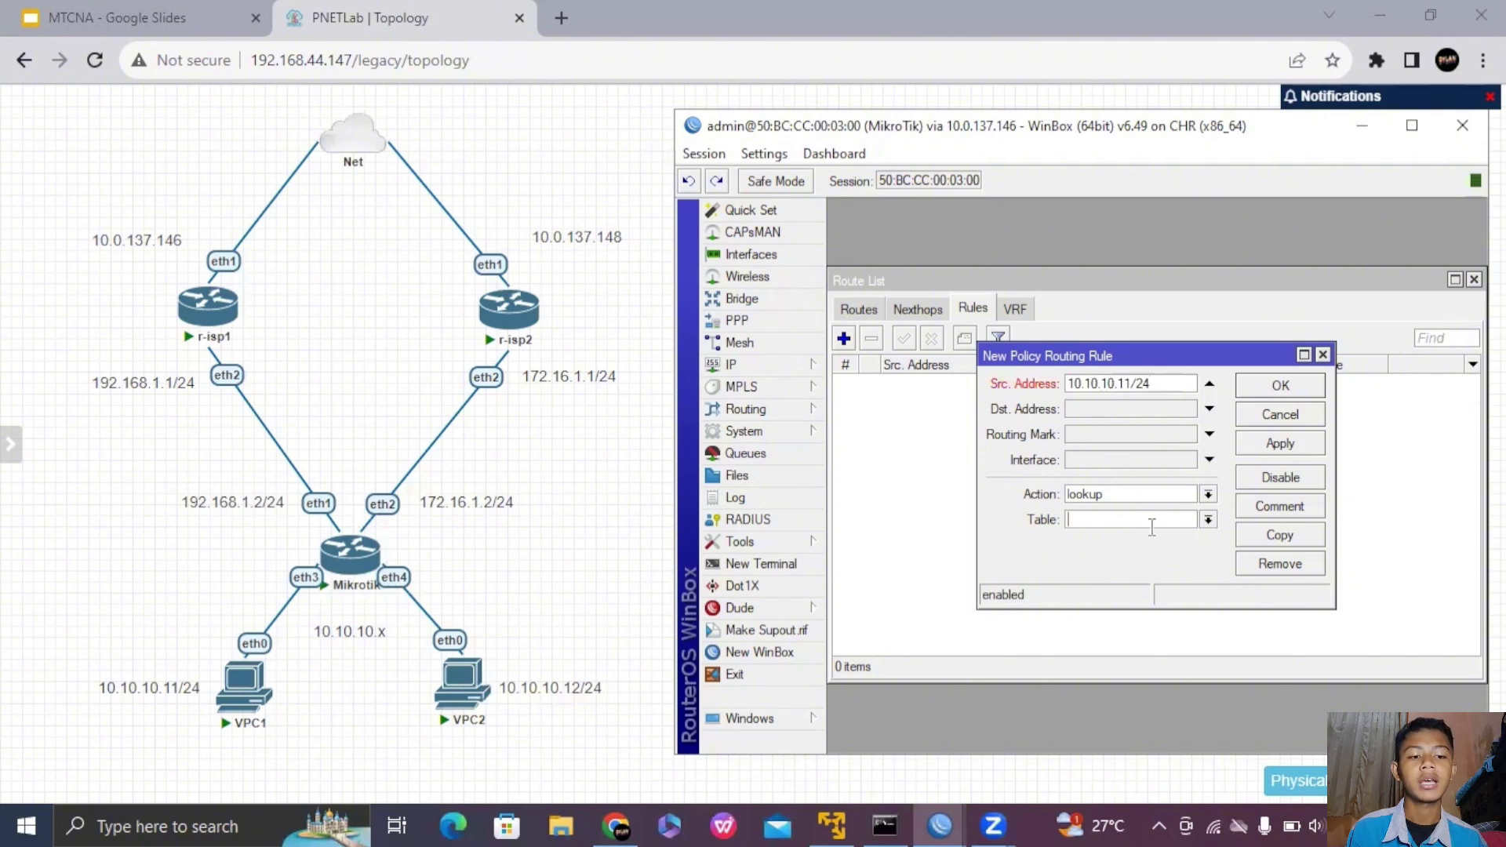
click(1209, 520)
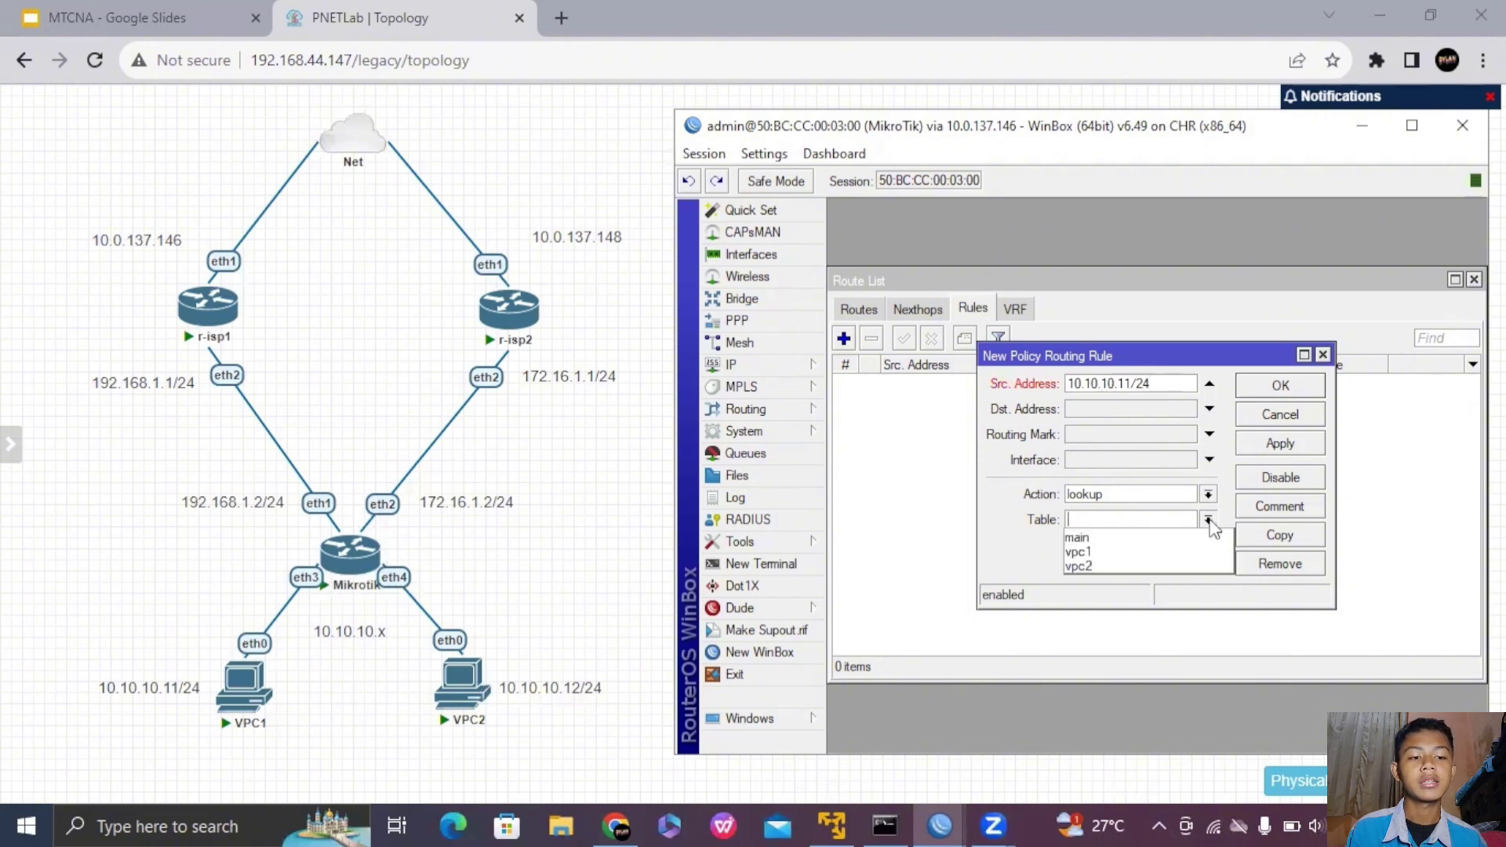
click(1170, 521)
text(vp)
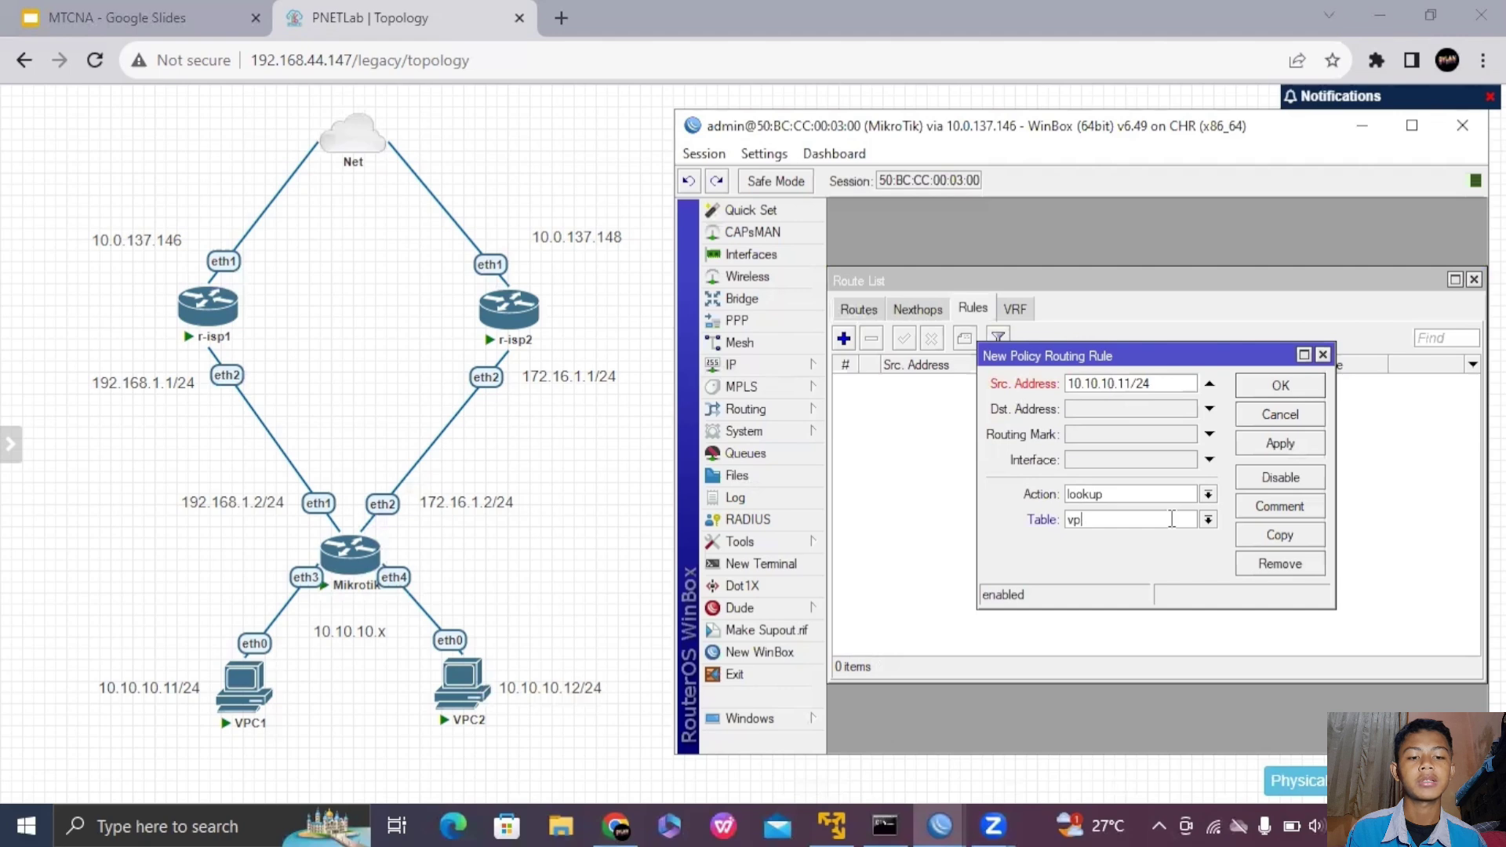
text(c1)
click(1295, 436)
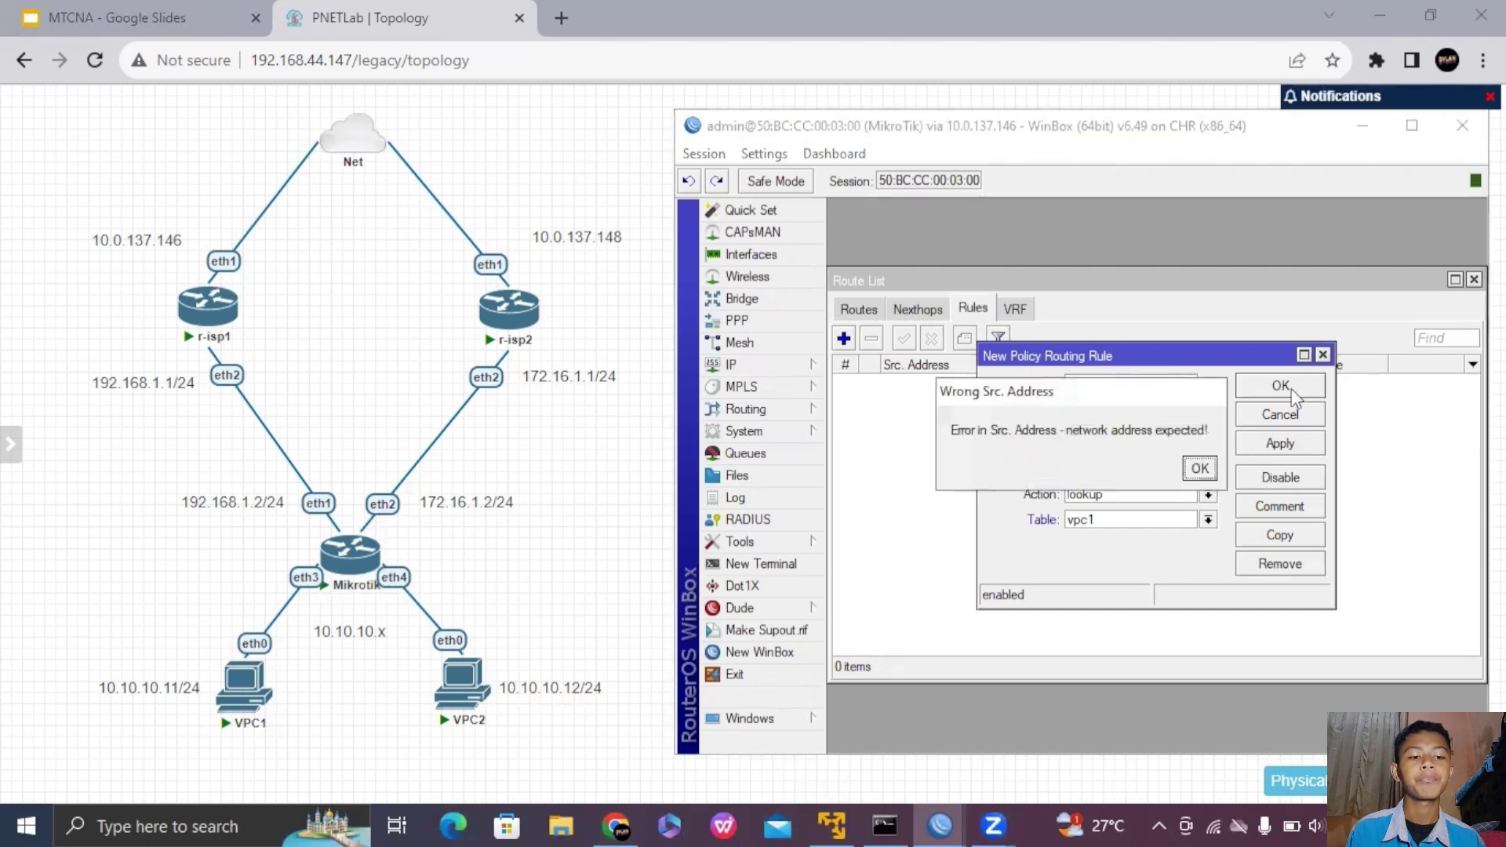
- Correct the rule's source address to 10.10.10.11 without a mask, then apply and close the rule
click(1199, 470)
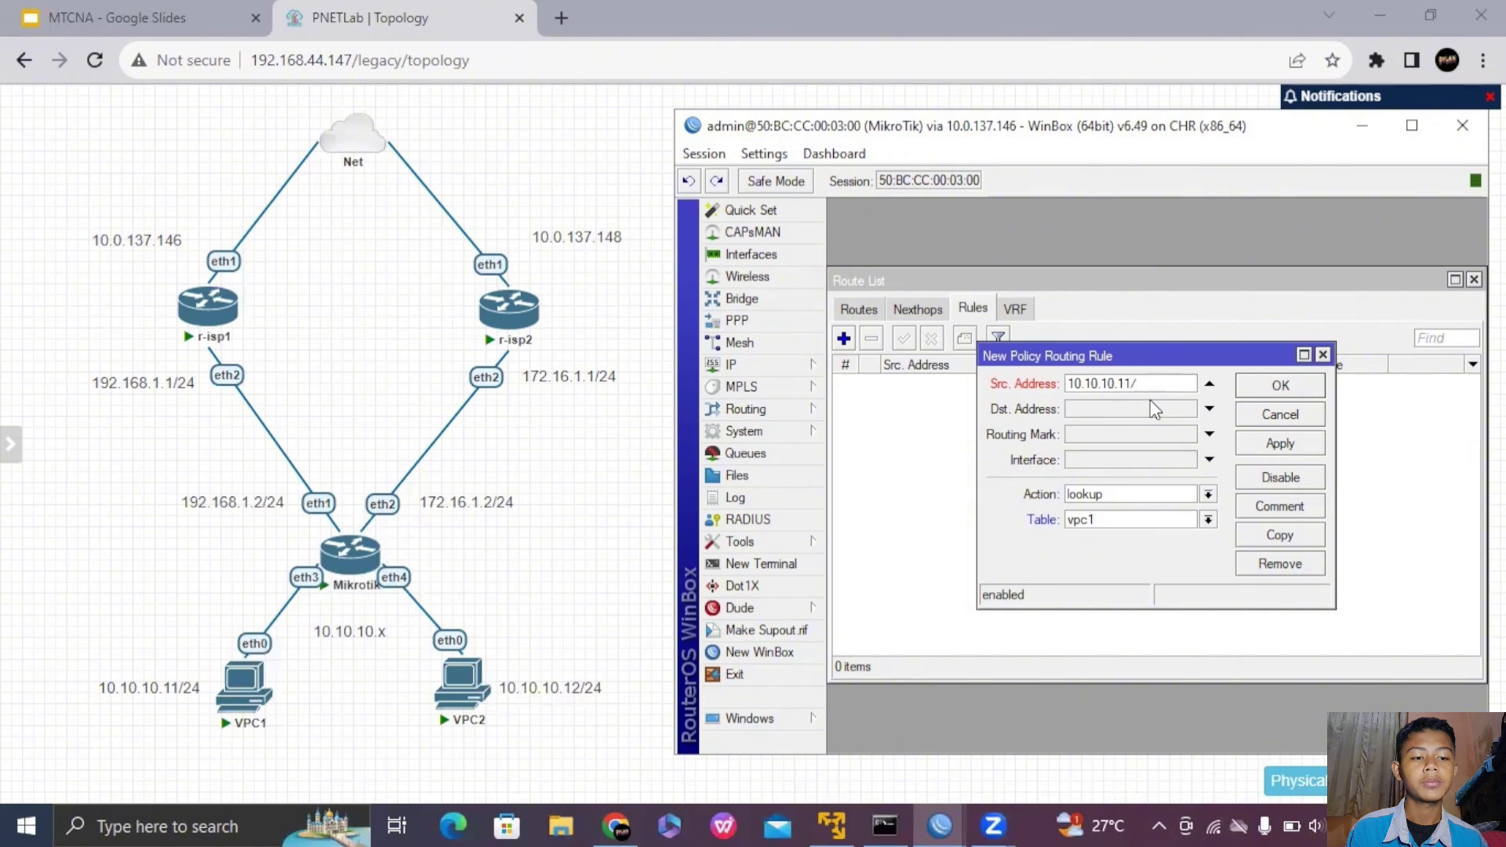
key(BackSpace)
click(1283, 444)
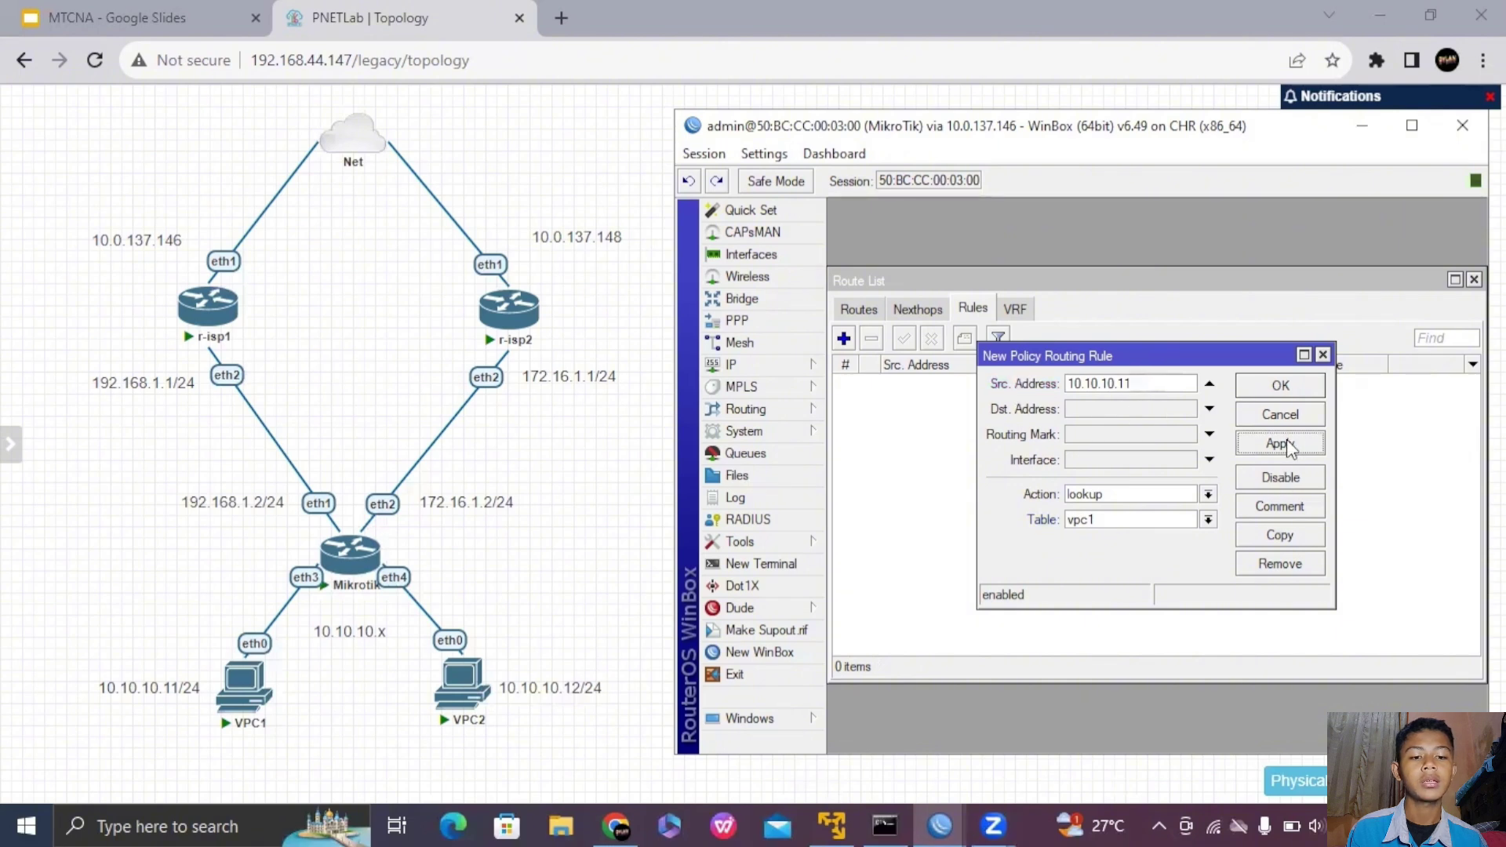
click(1280, 385)
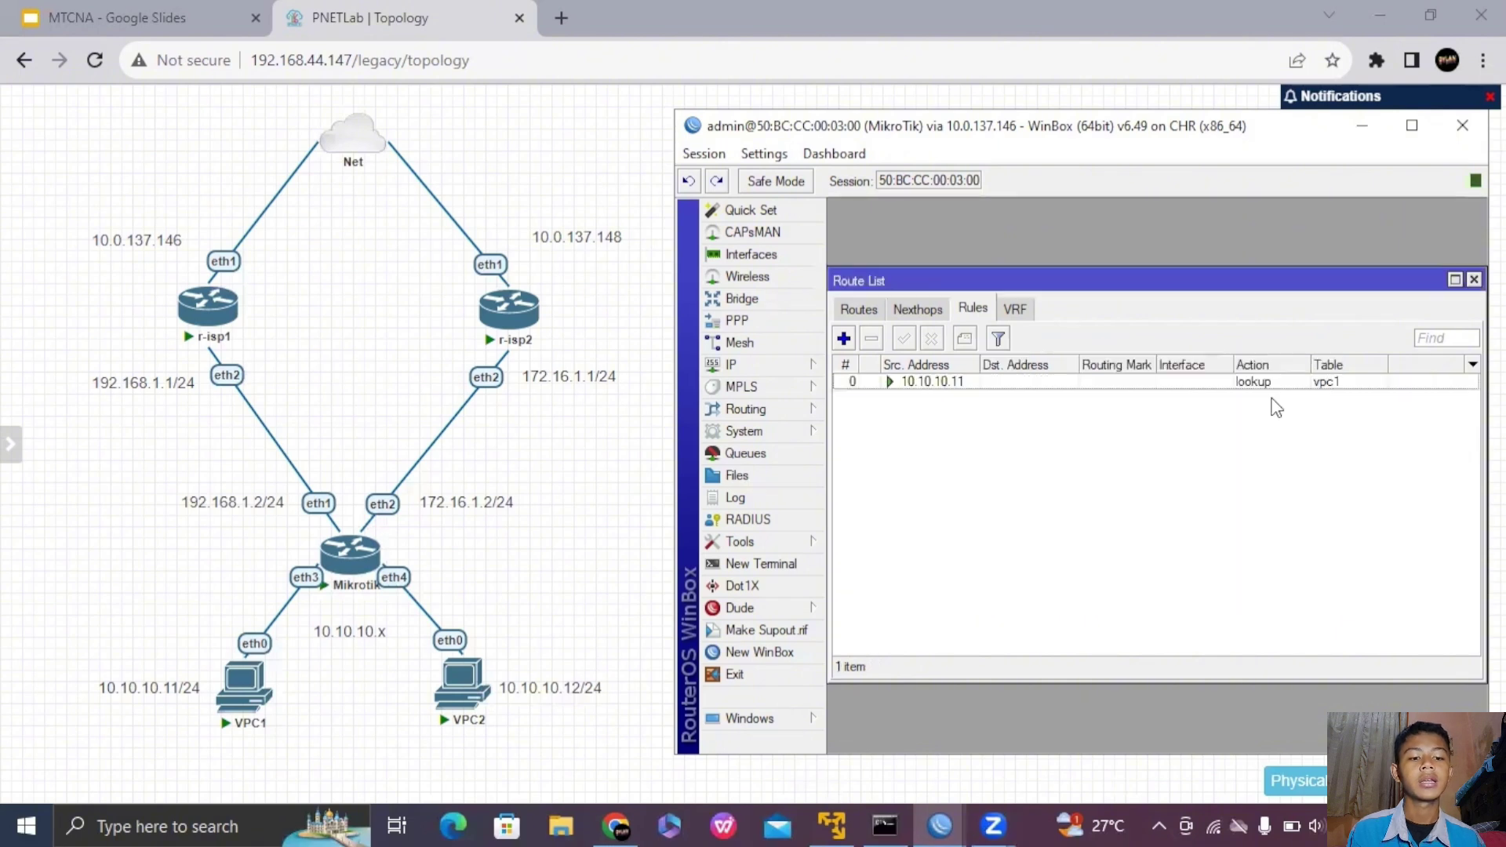
- Add a second policy routing rule for source address 10.10.10.12 with lookup table vpc2 and apply it
click(844, 340)
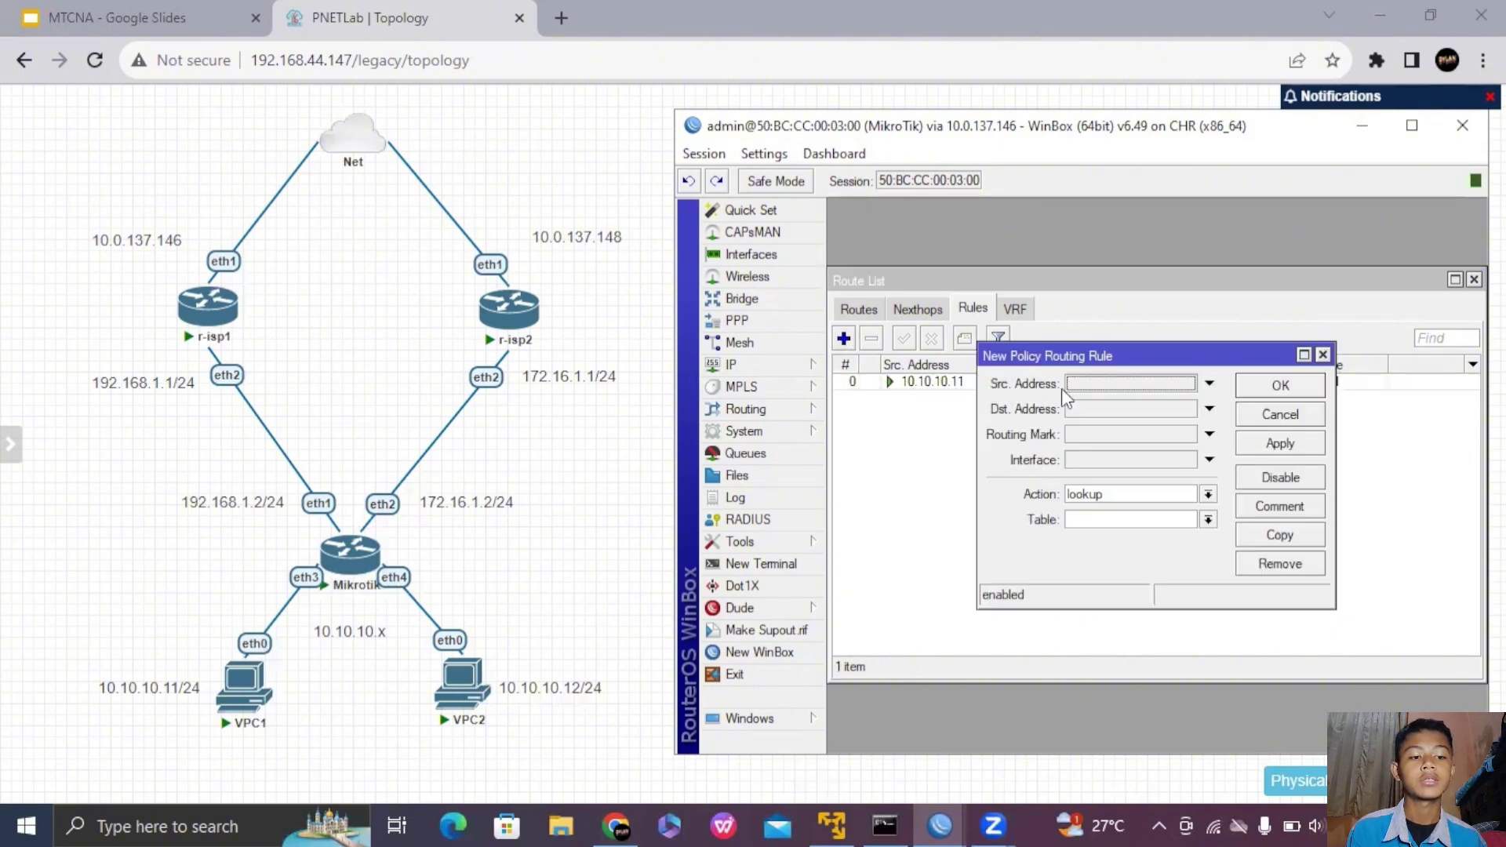
click(1101, 379)
text(10.10.)
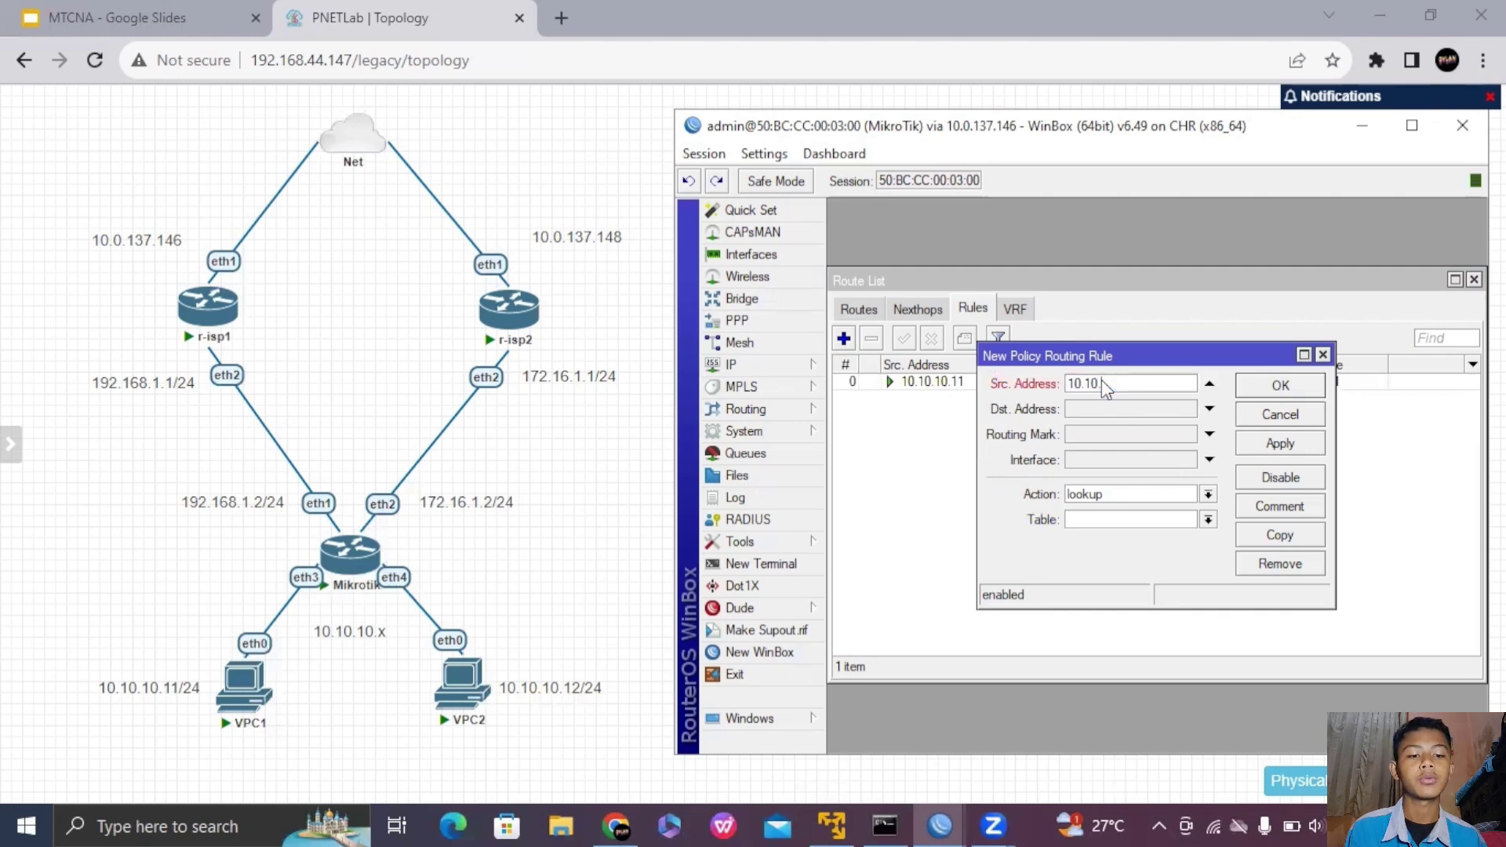
text(10.12)
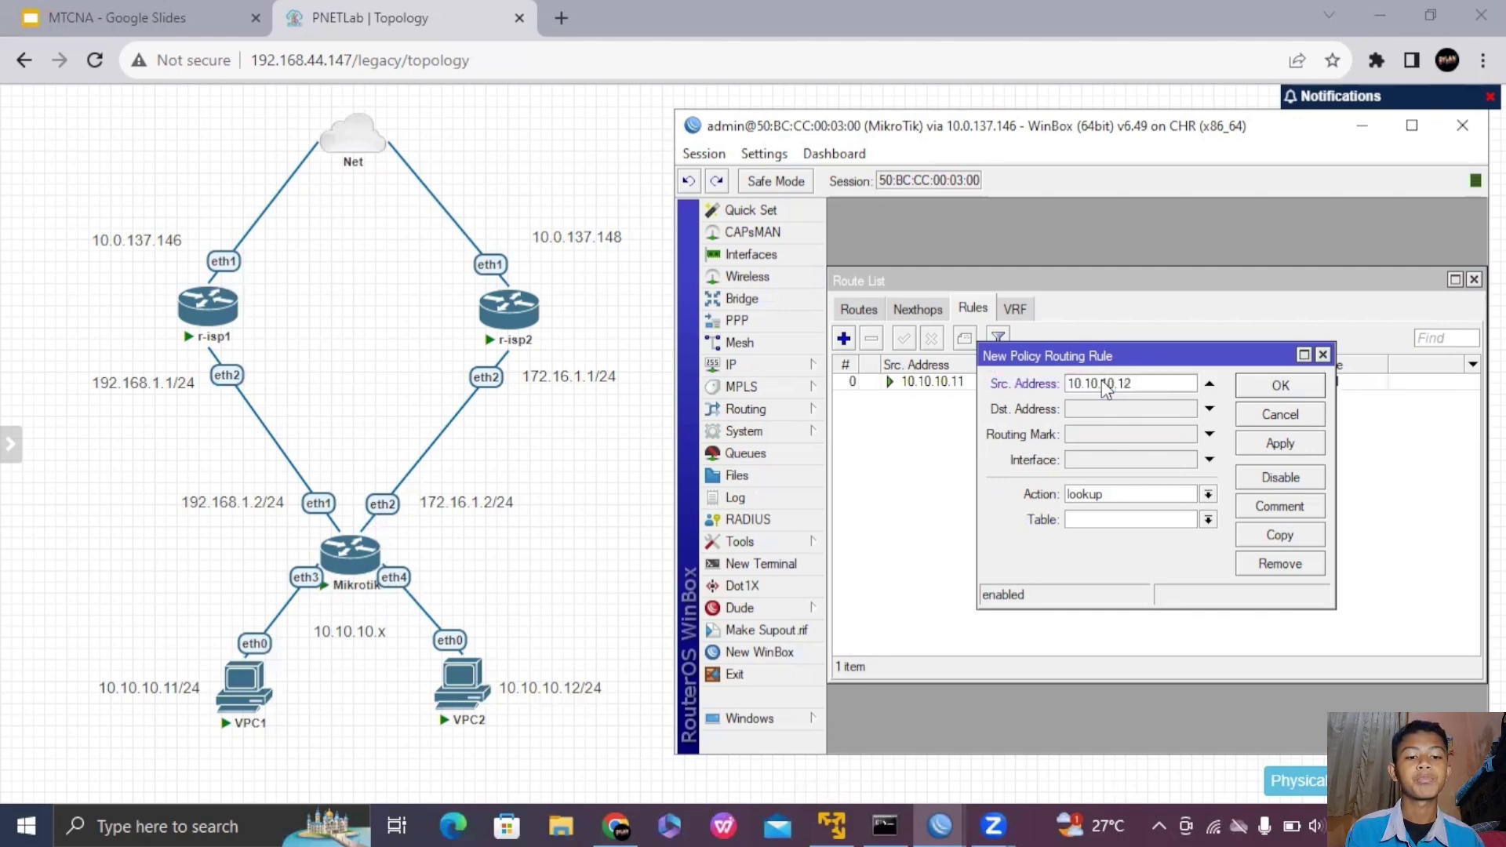
click(1176, 516)
text(vpc2)
click(1280, 443)
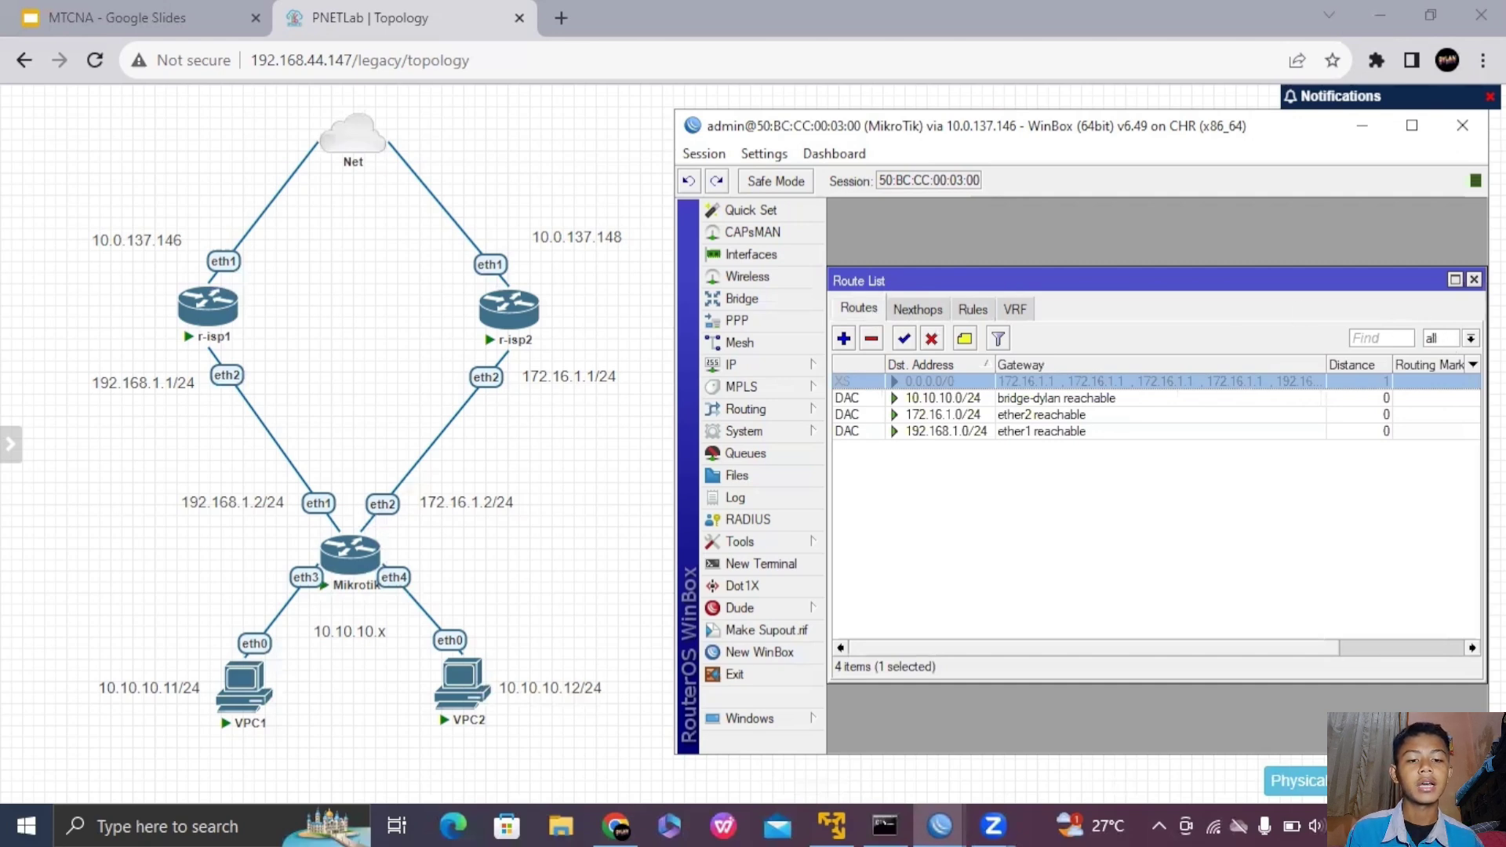
- Filter the route list by the main table, then start a new 0.0.0.0/0 route with gateway 192.168.1.1
click(1470, 338)
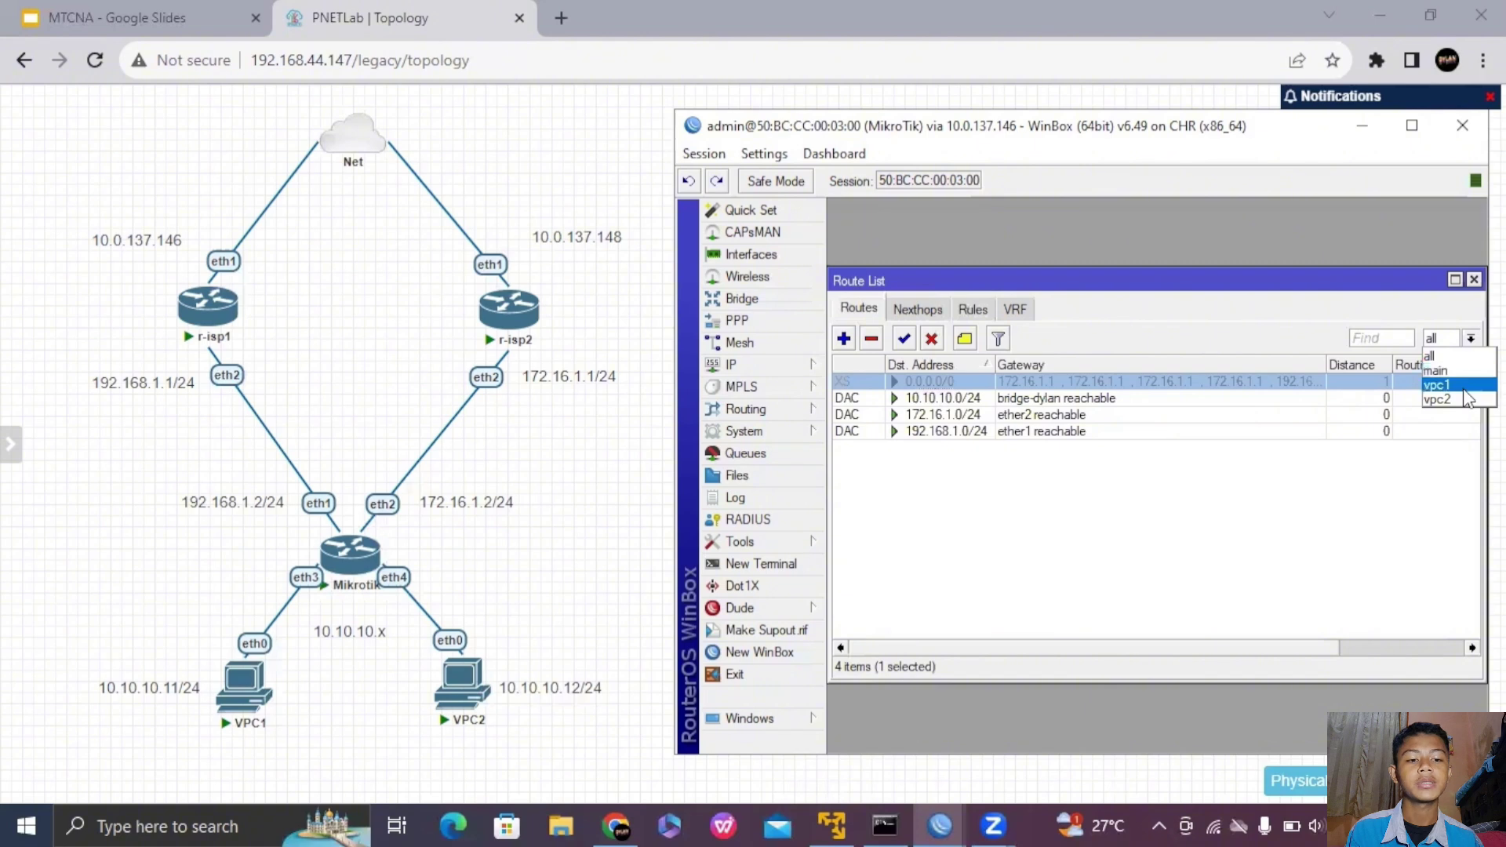
click(1437, 370)
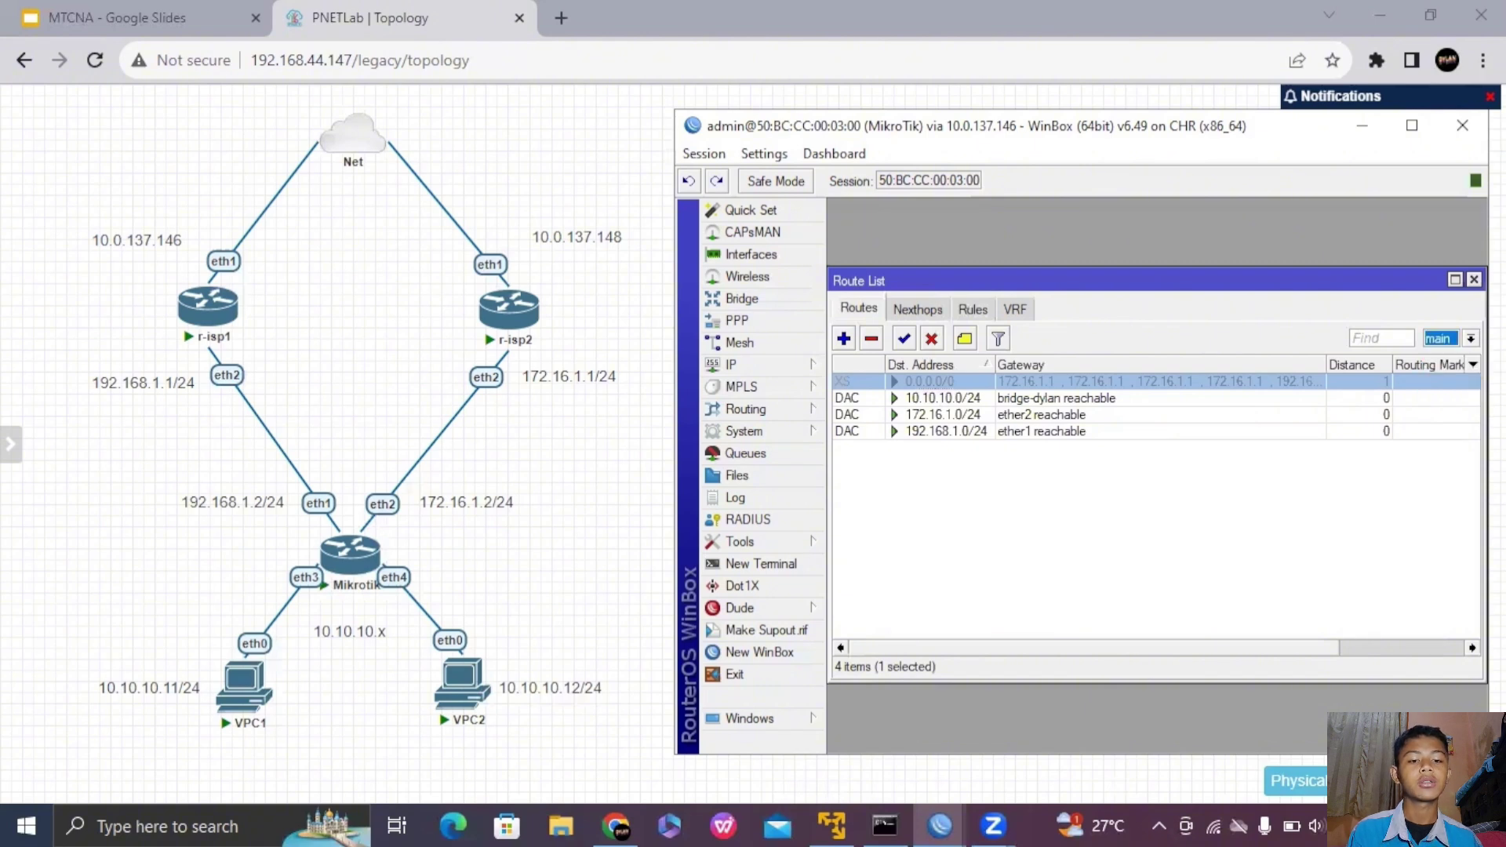
click(843, 339)
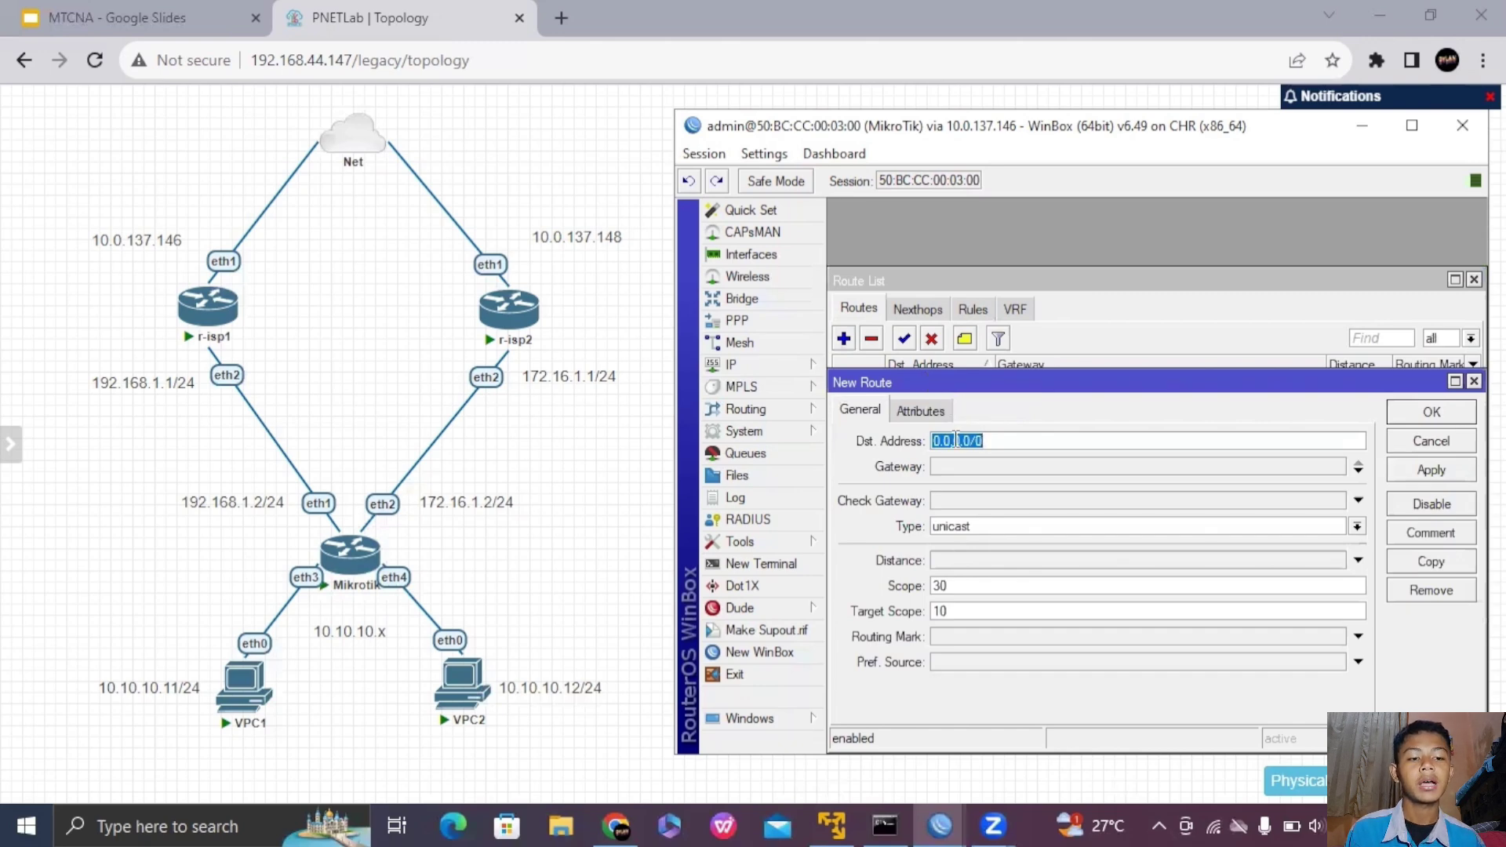
drag(997, 384, 1009, 292)
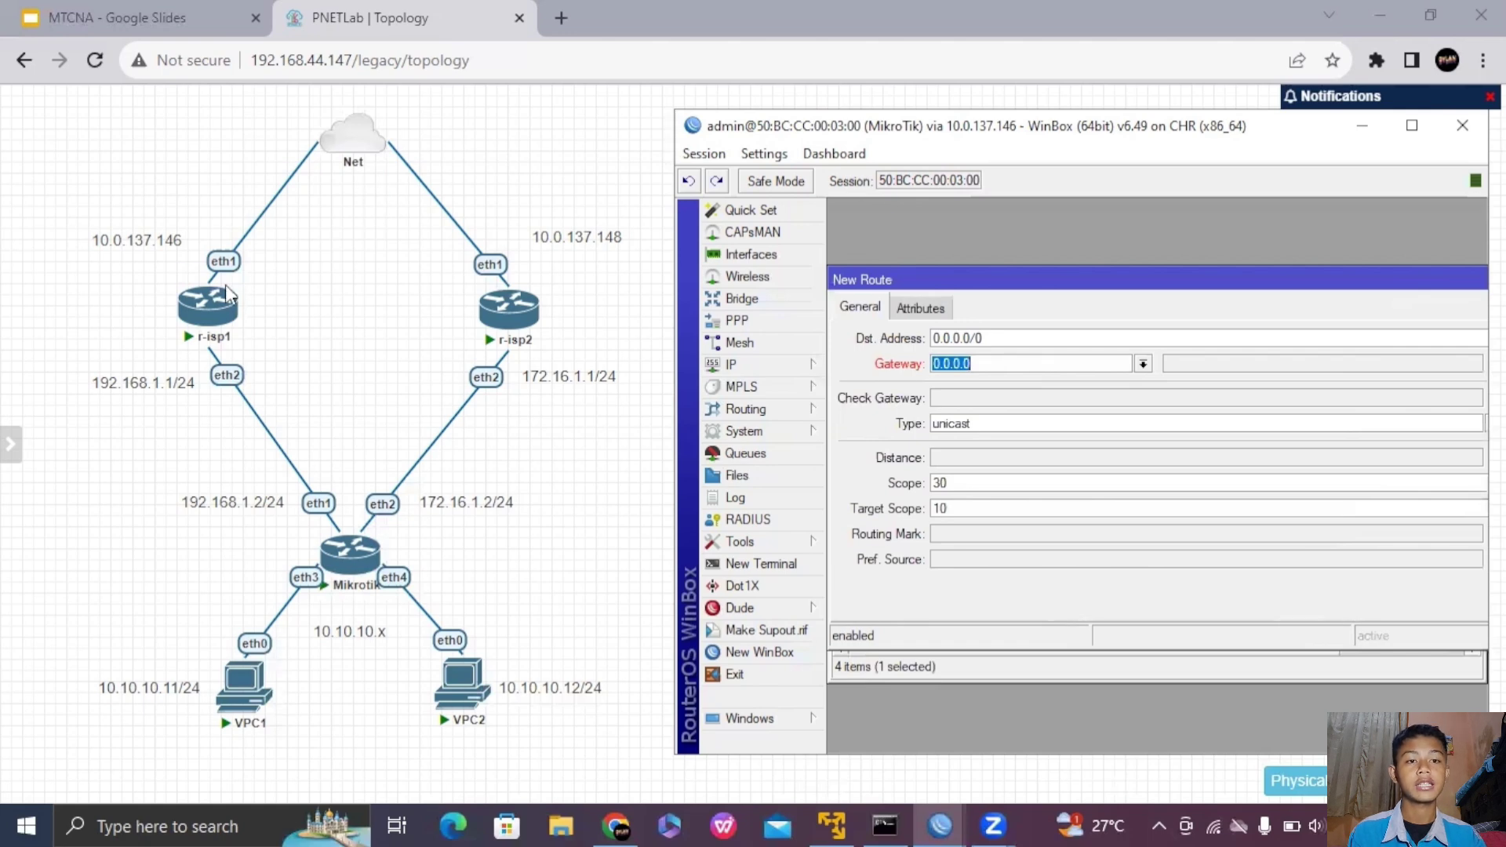
mouse_move(222, 312)
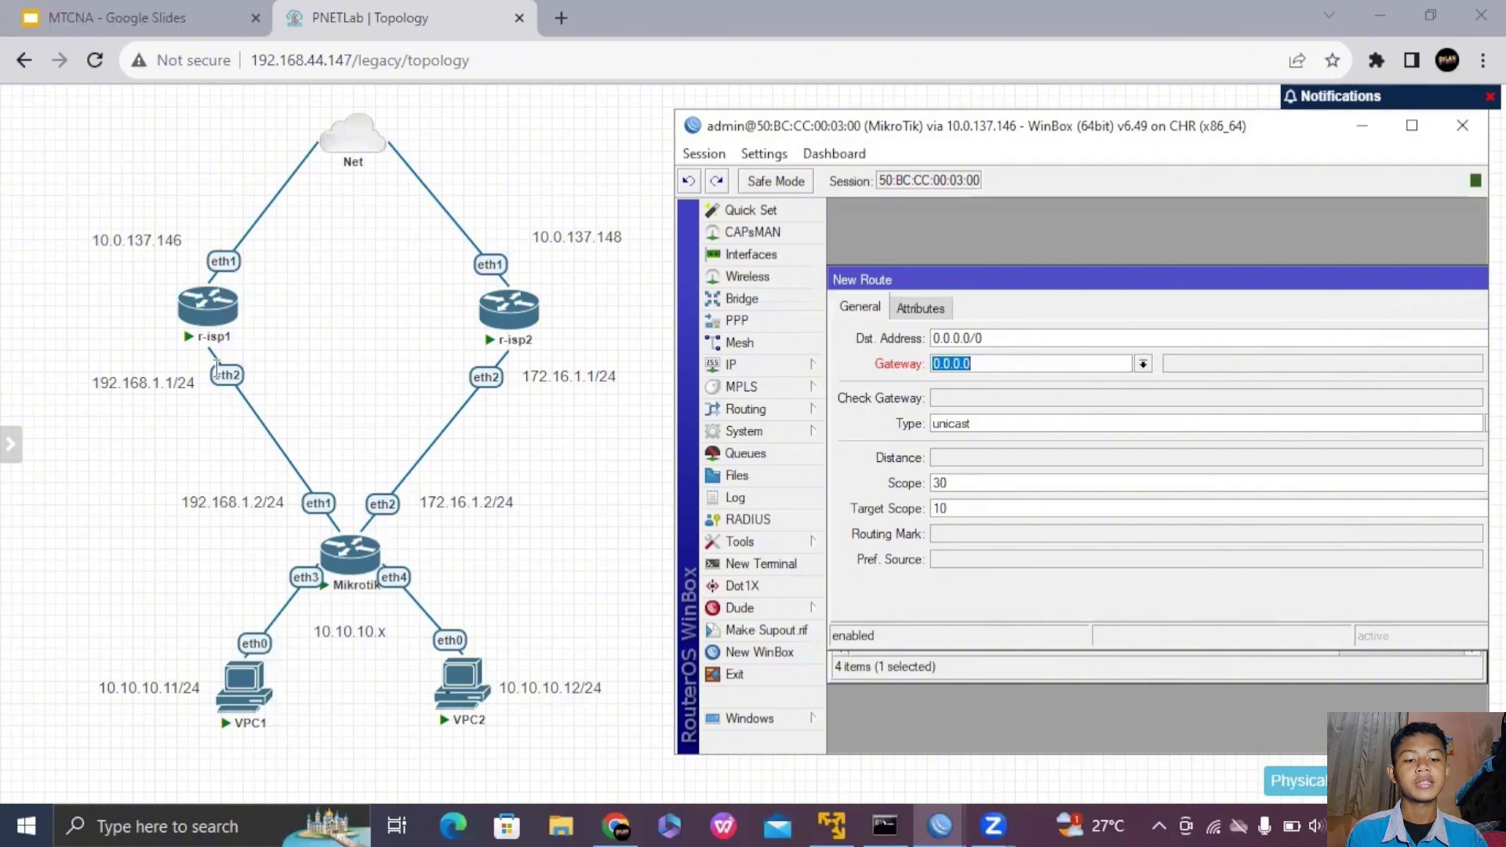
text(192.168.1.1)
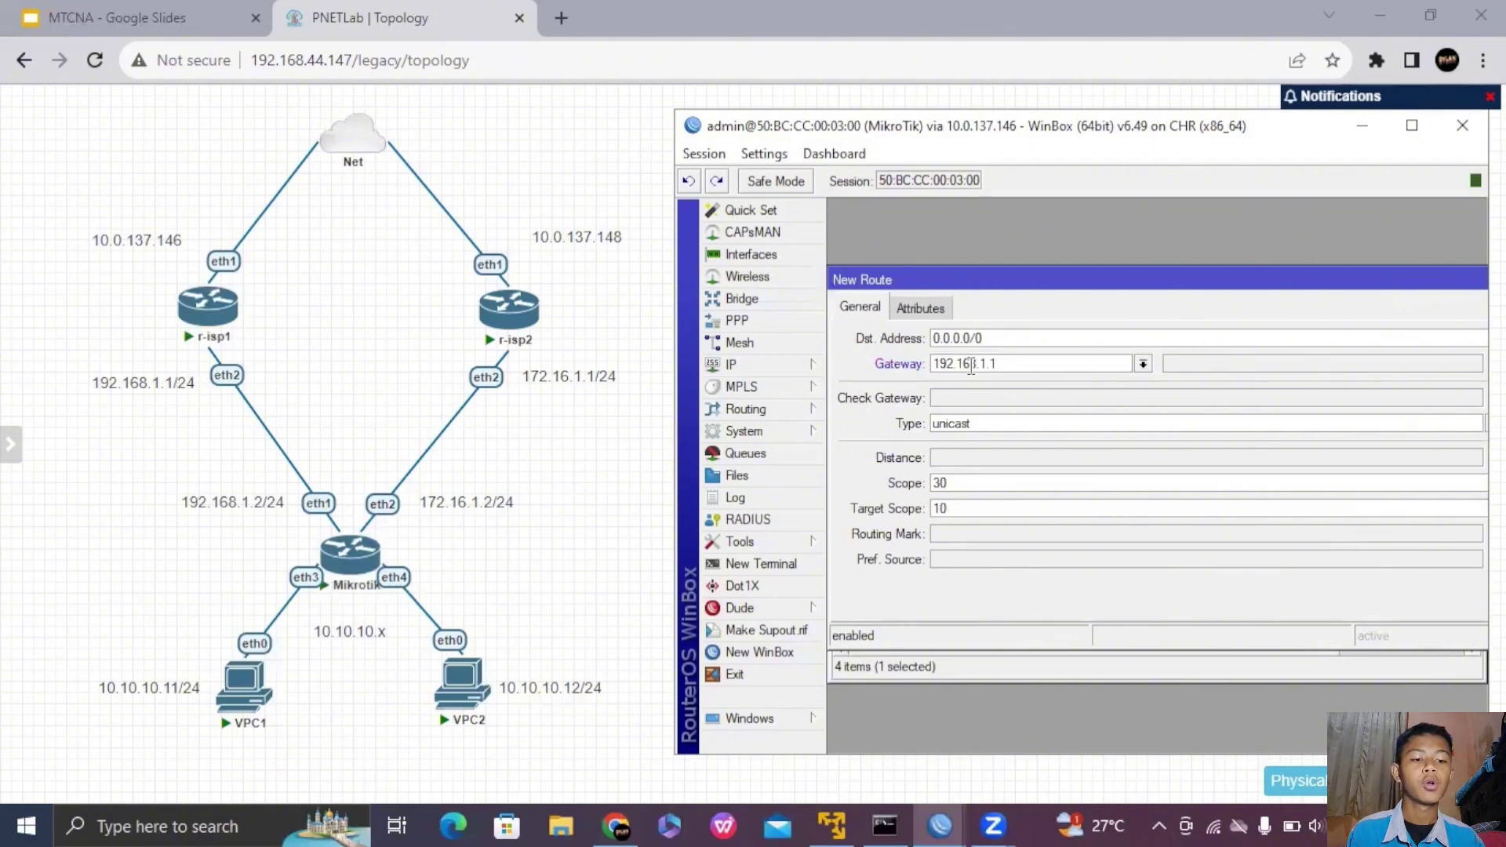
- Set the new route's routing mark to vpc1 and save the route
click(960, 534)
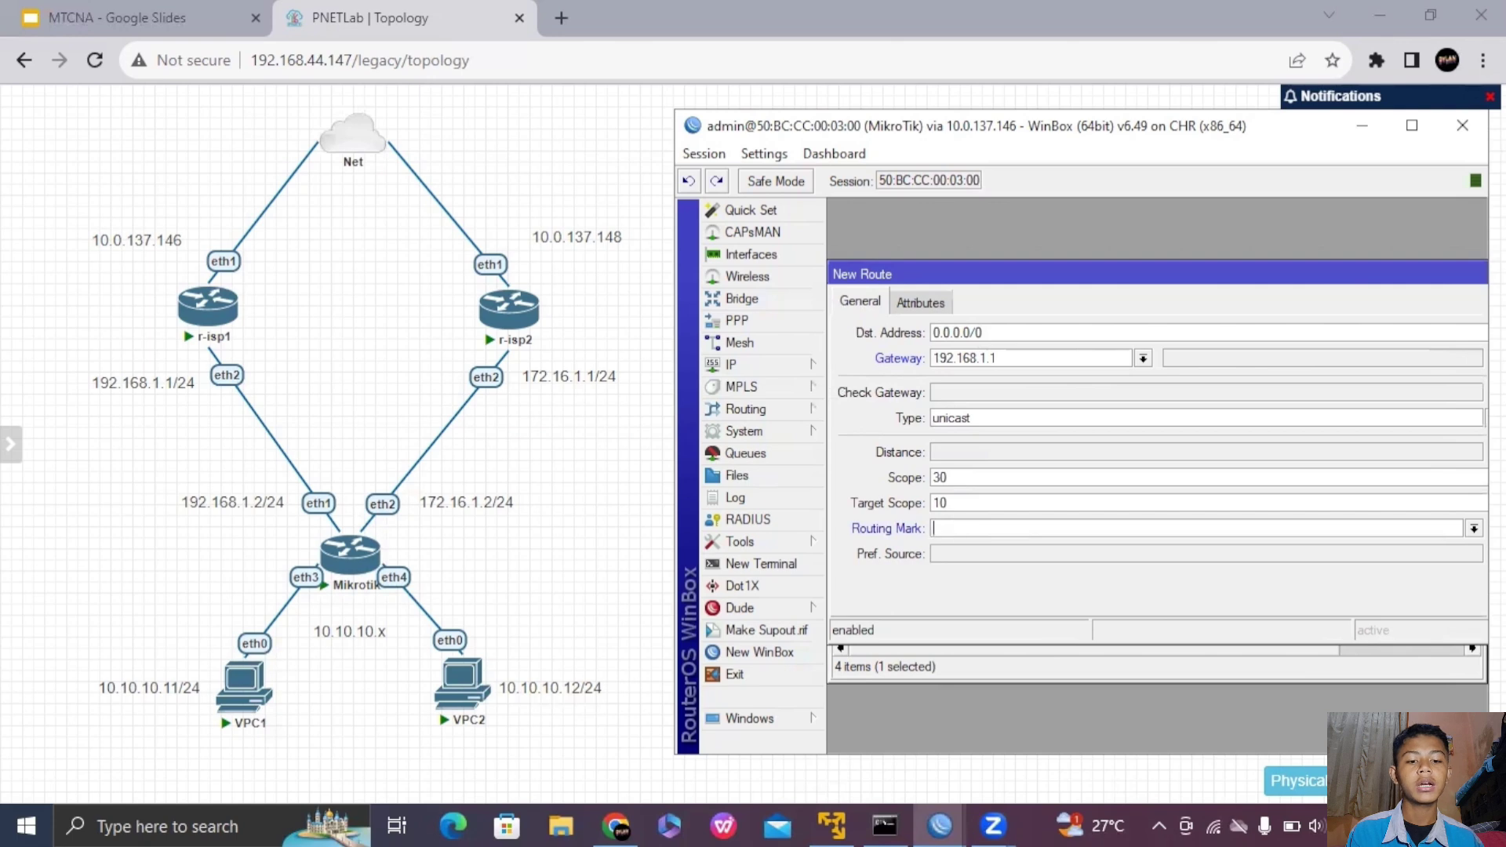
key(Down)
click(1078, 559)
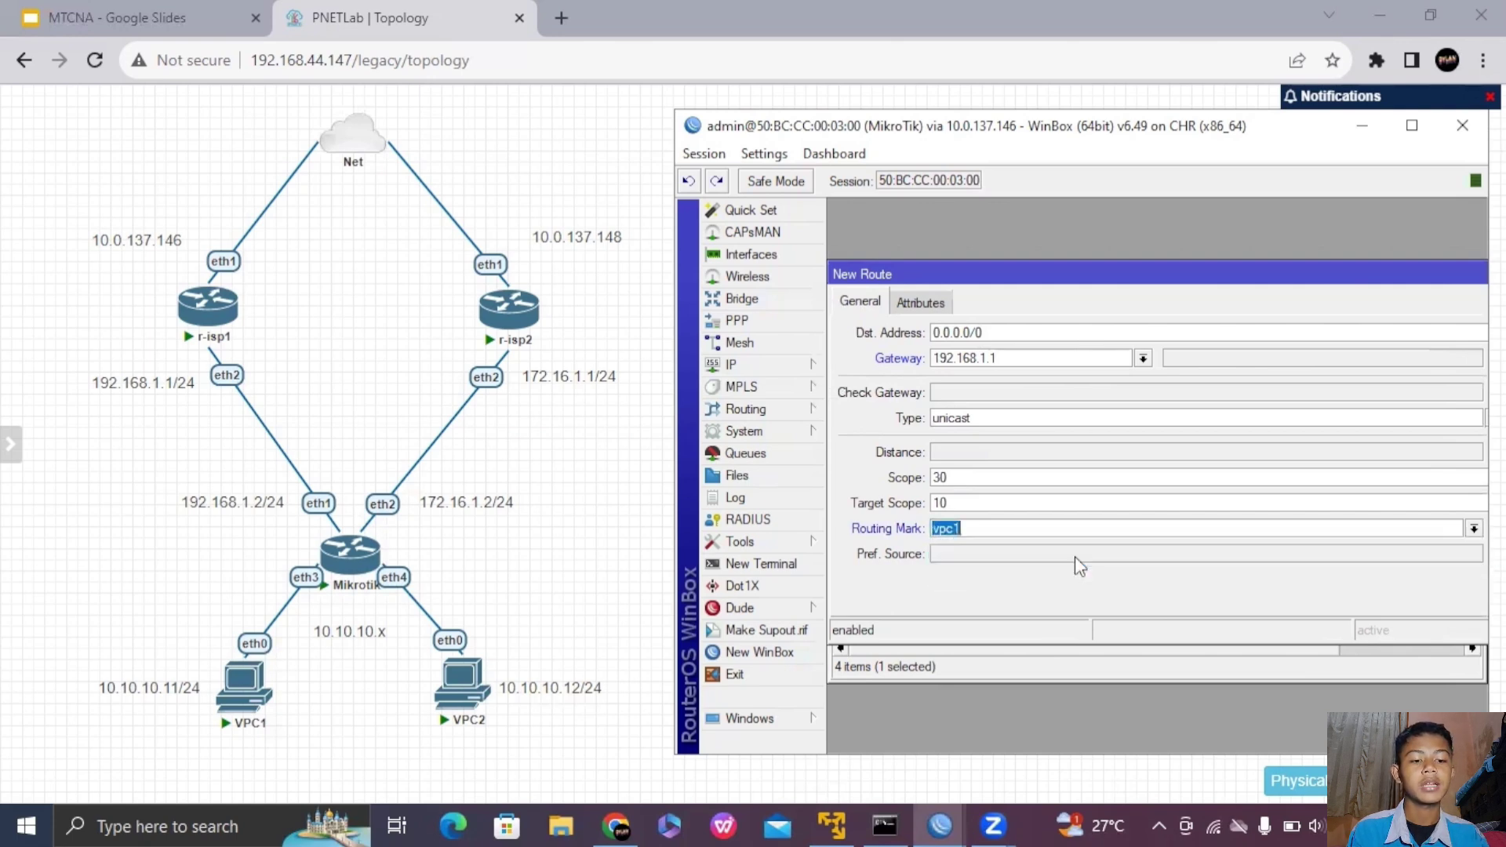
drag(1020, 276, 902, 280)
click(1402, 320)
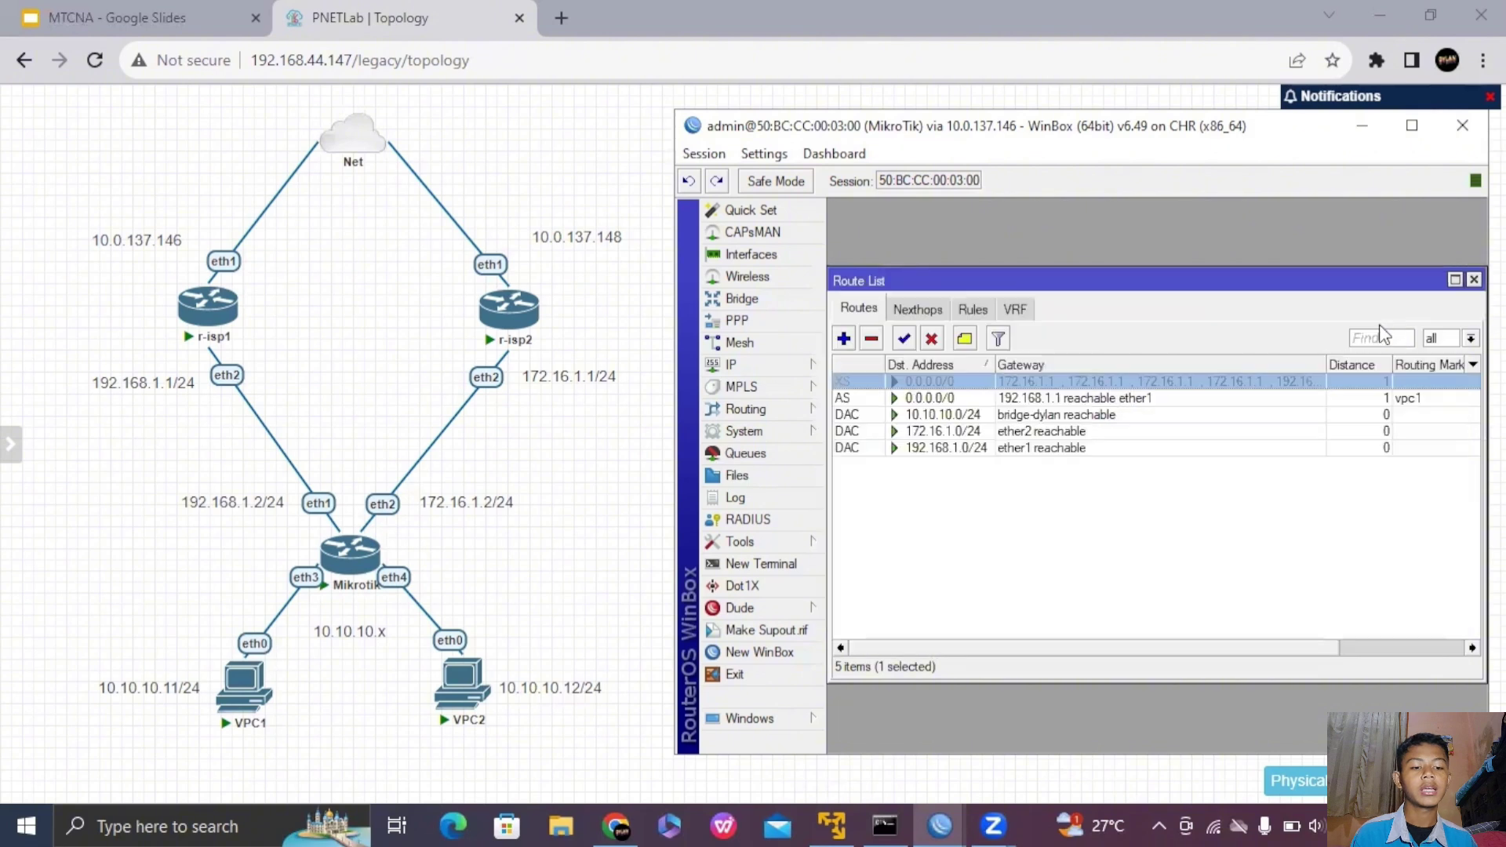
- Add a 0.0.0.0/0 route with gateway 172.16.1.1 and routing mark vpc2, and apply it
click(843, 338)
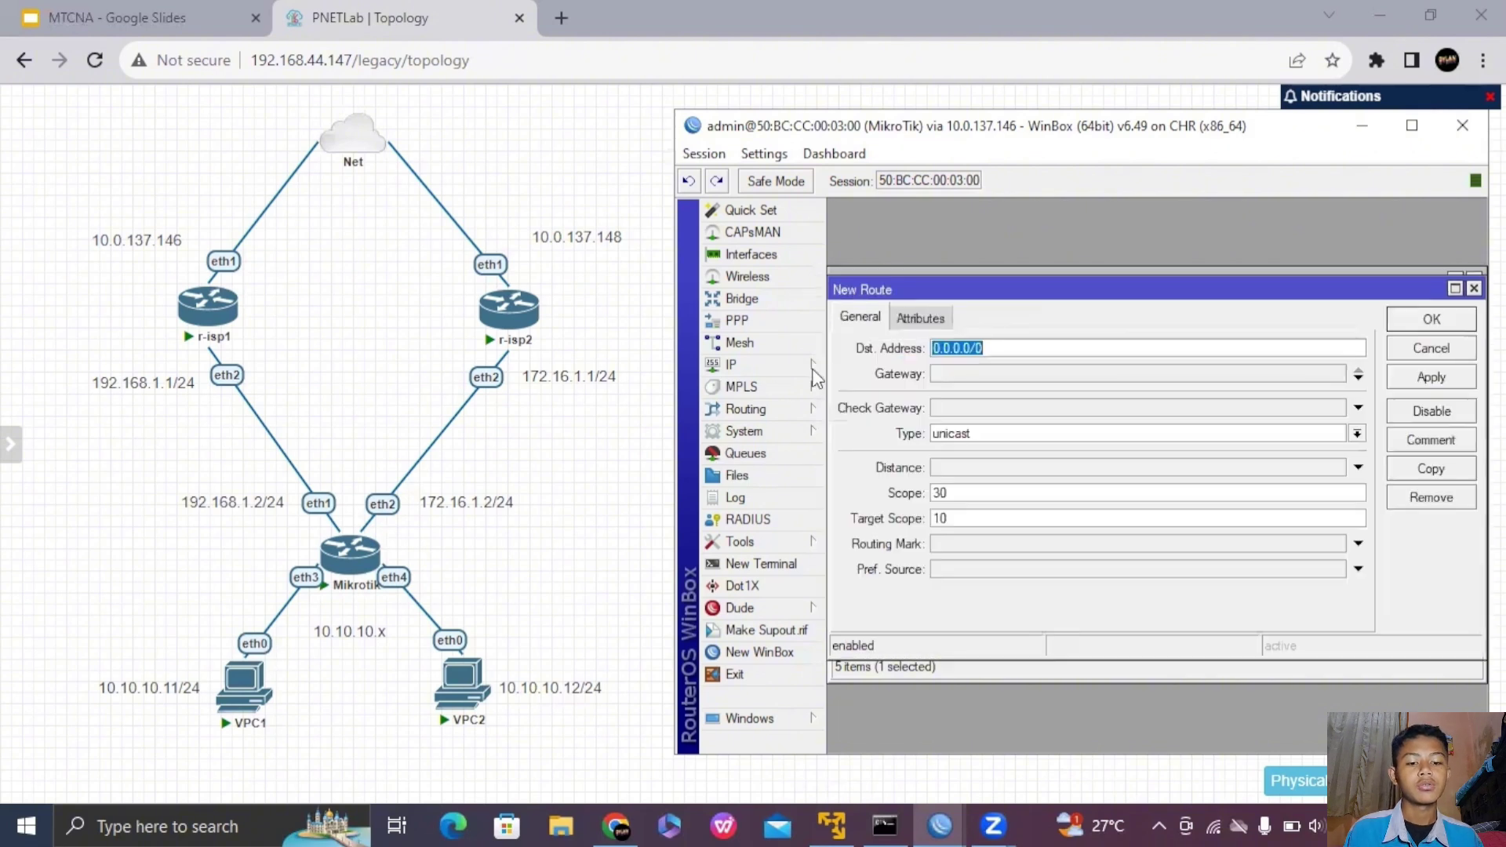
click(993, 375)
text(0.0.0.0)
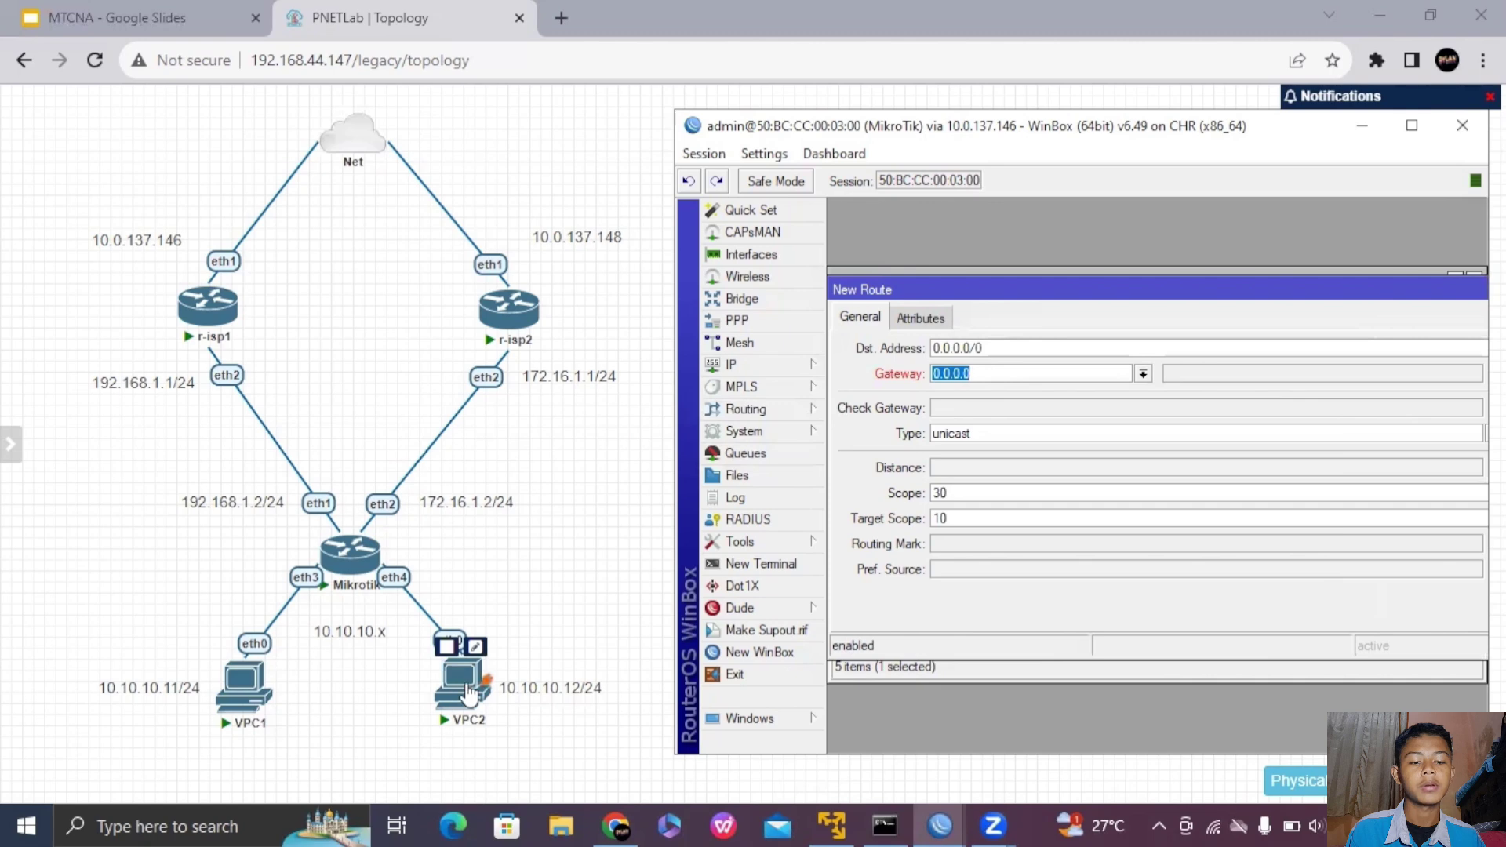
text(172)
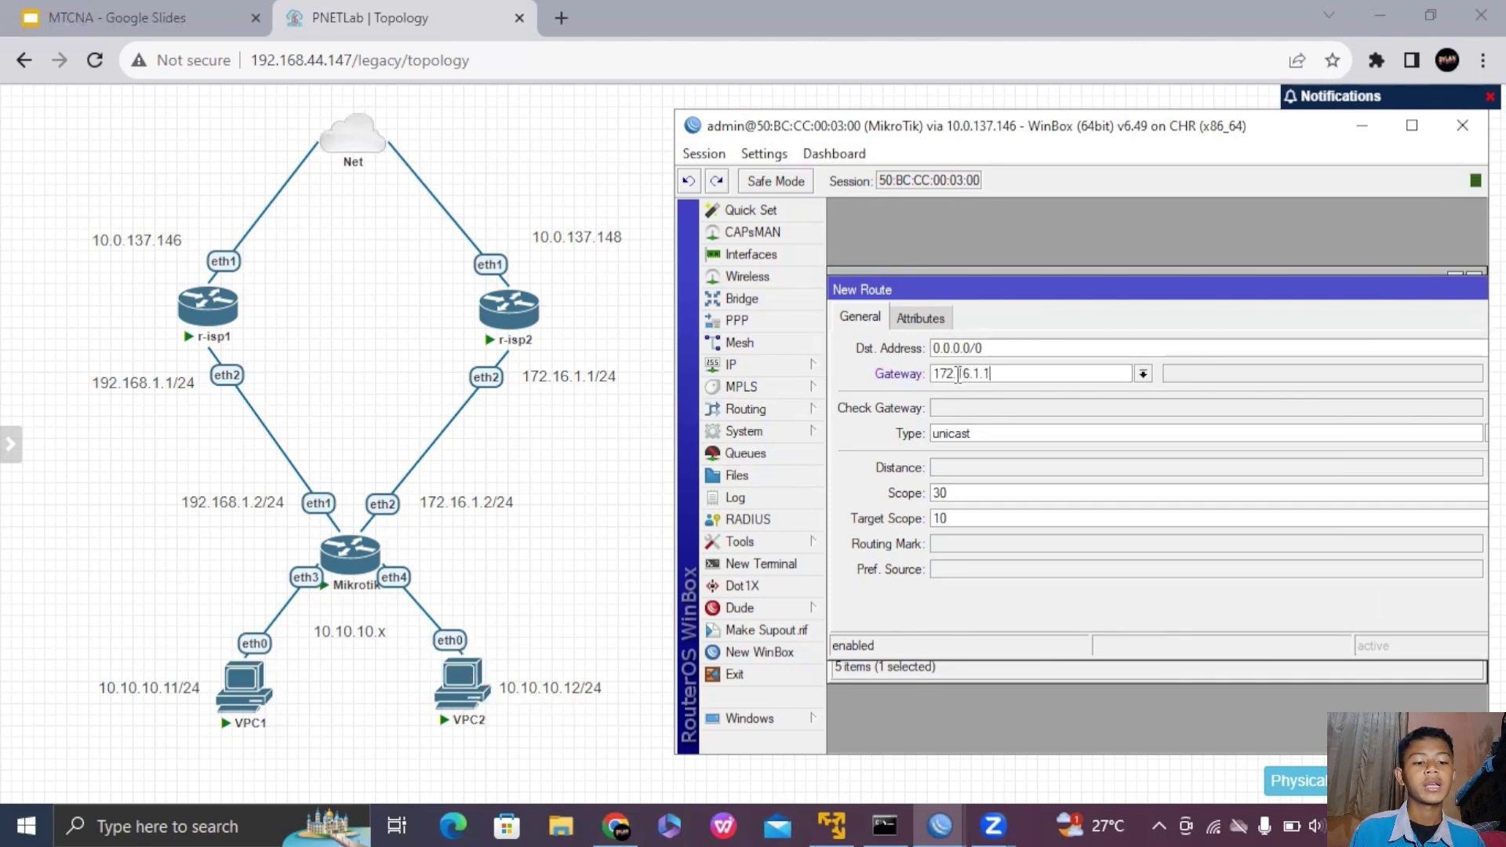
text(.16.1.1)
click(972, 543)
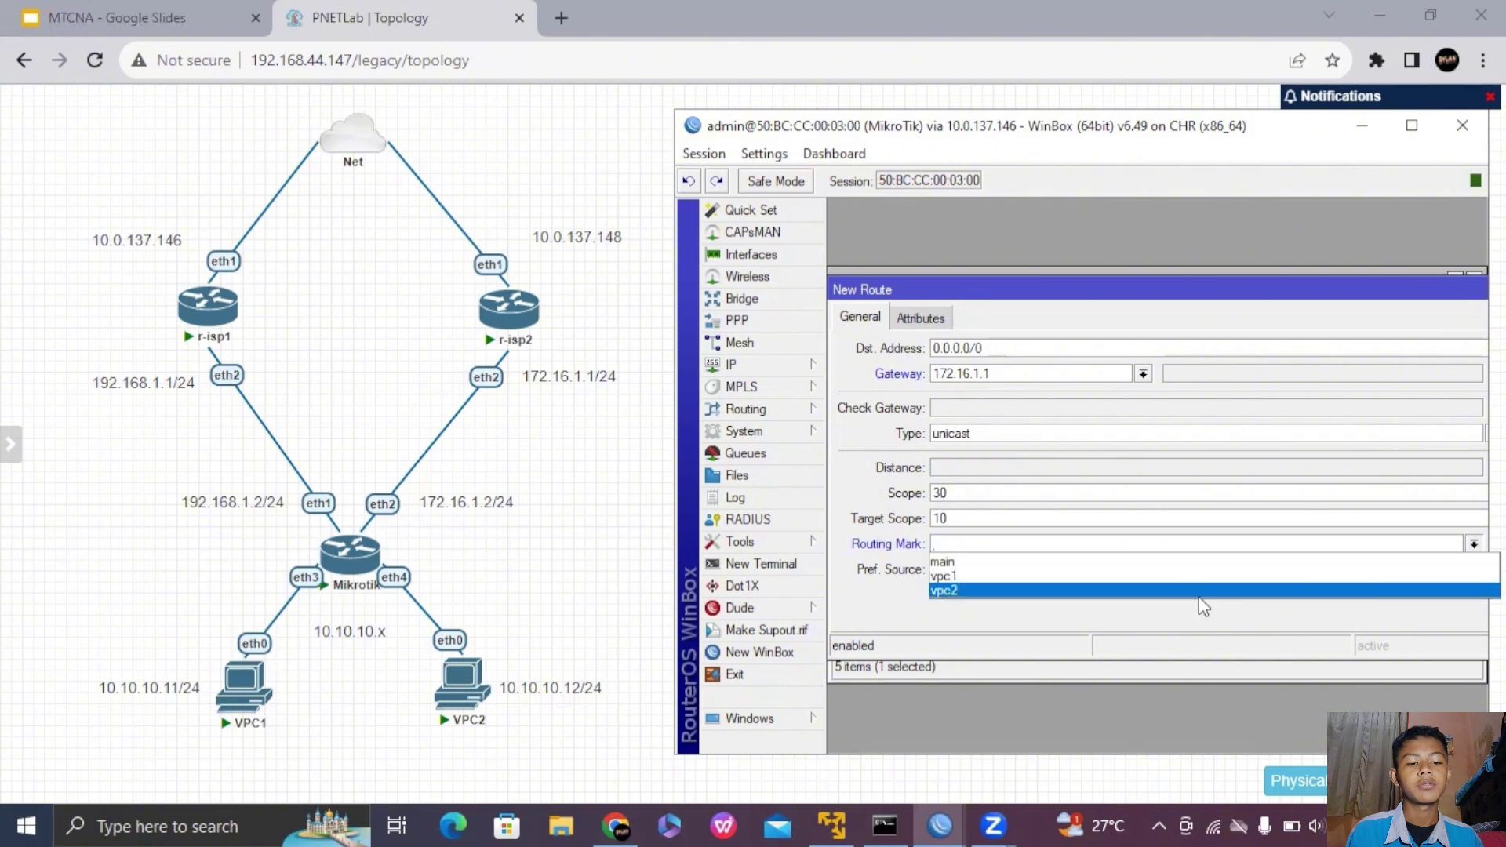
click(981, 591)
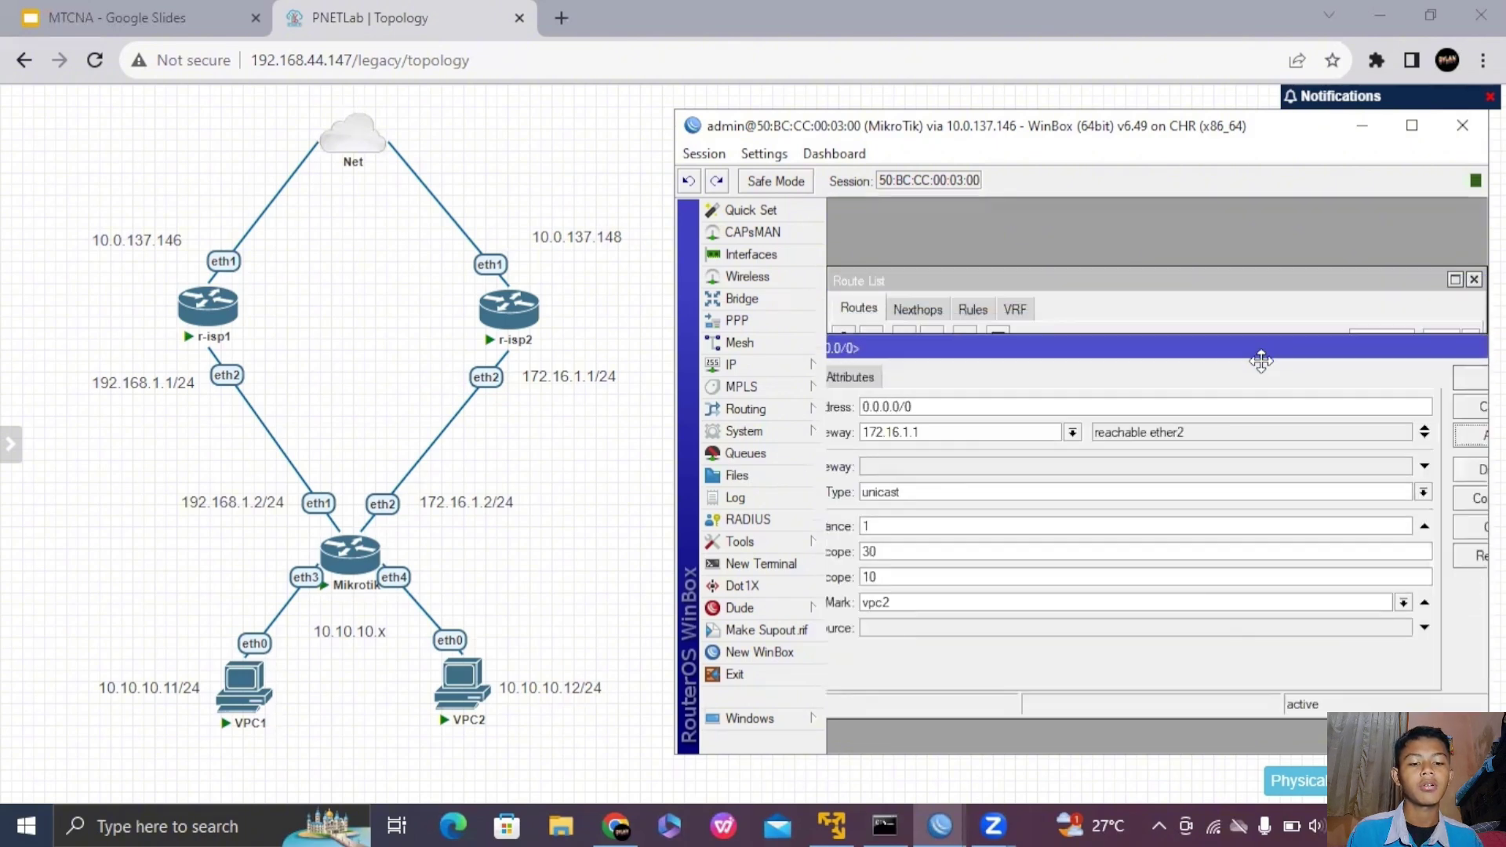
click(1385, 388)
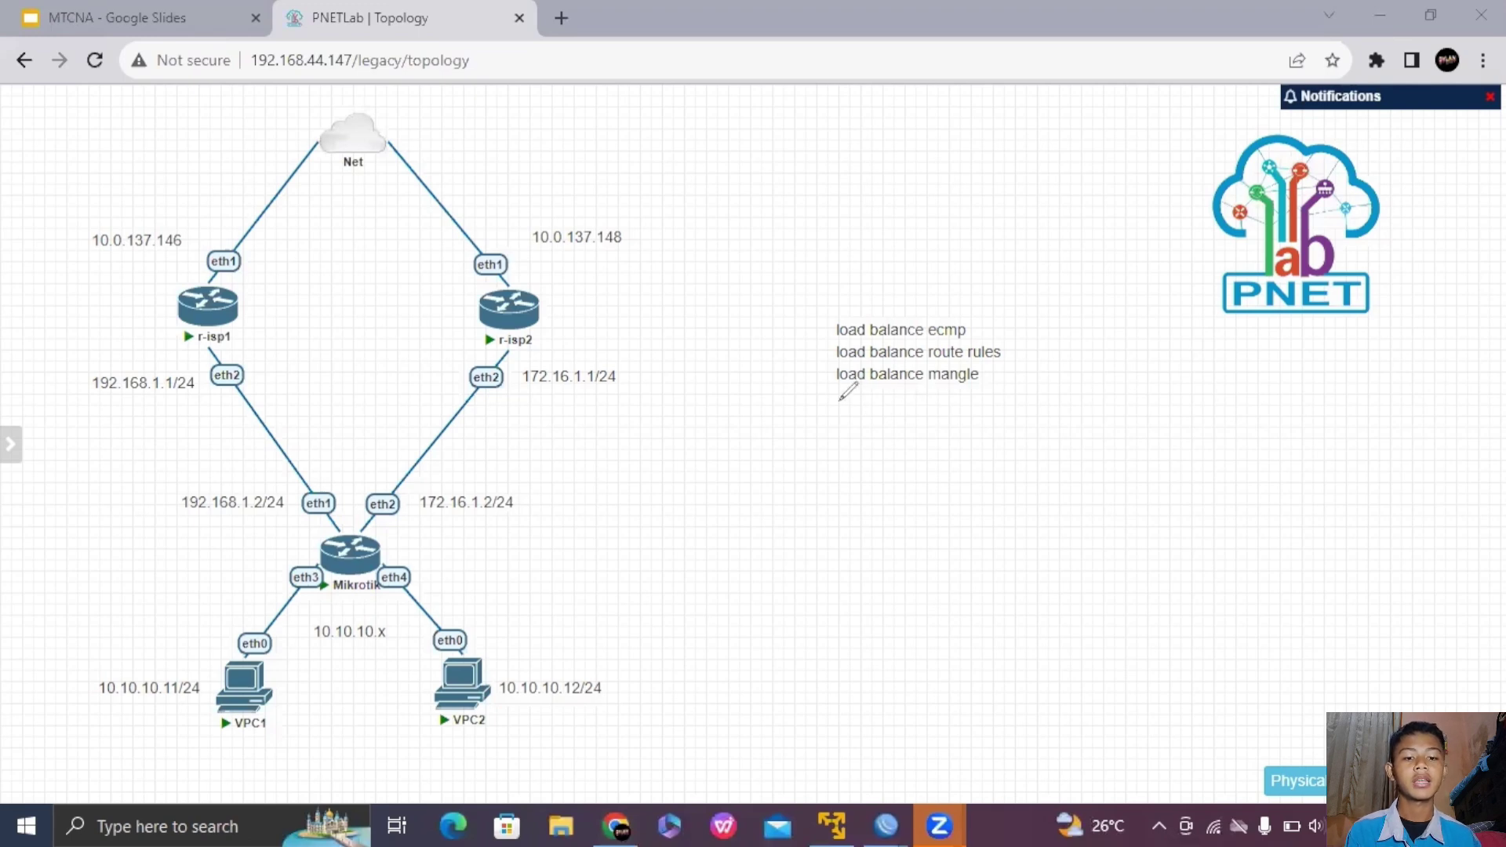
drag(838, 393, 973, 391)
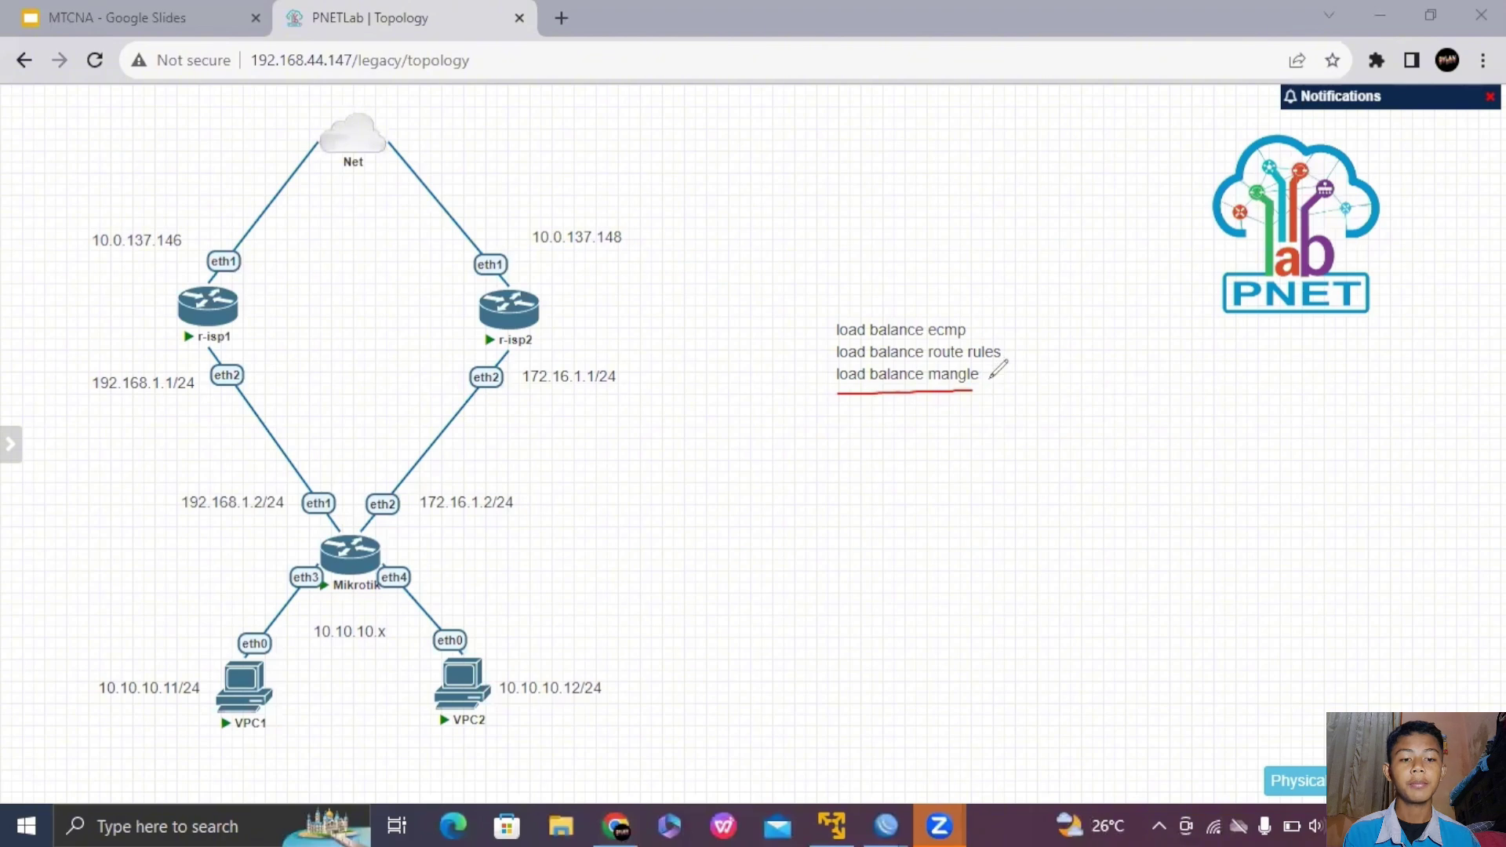
drag(988, 379, 1077, 393)
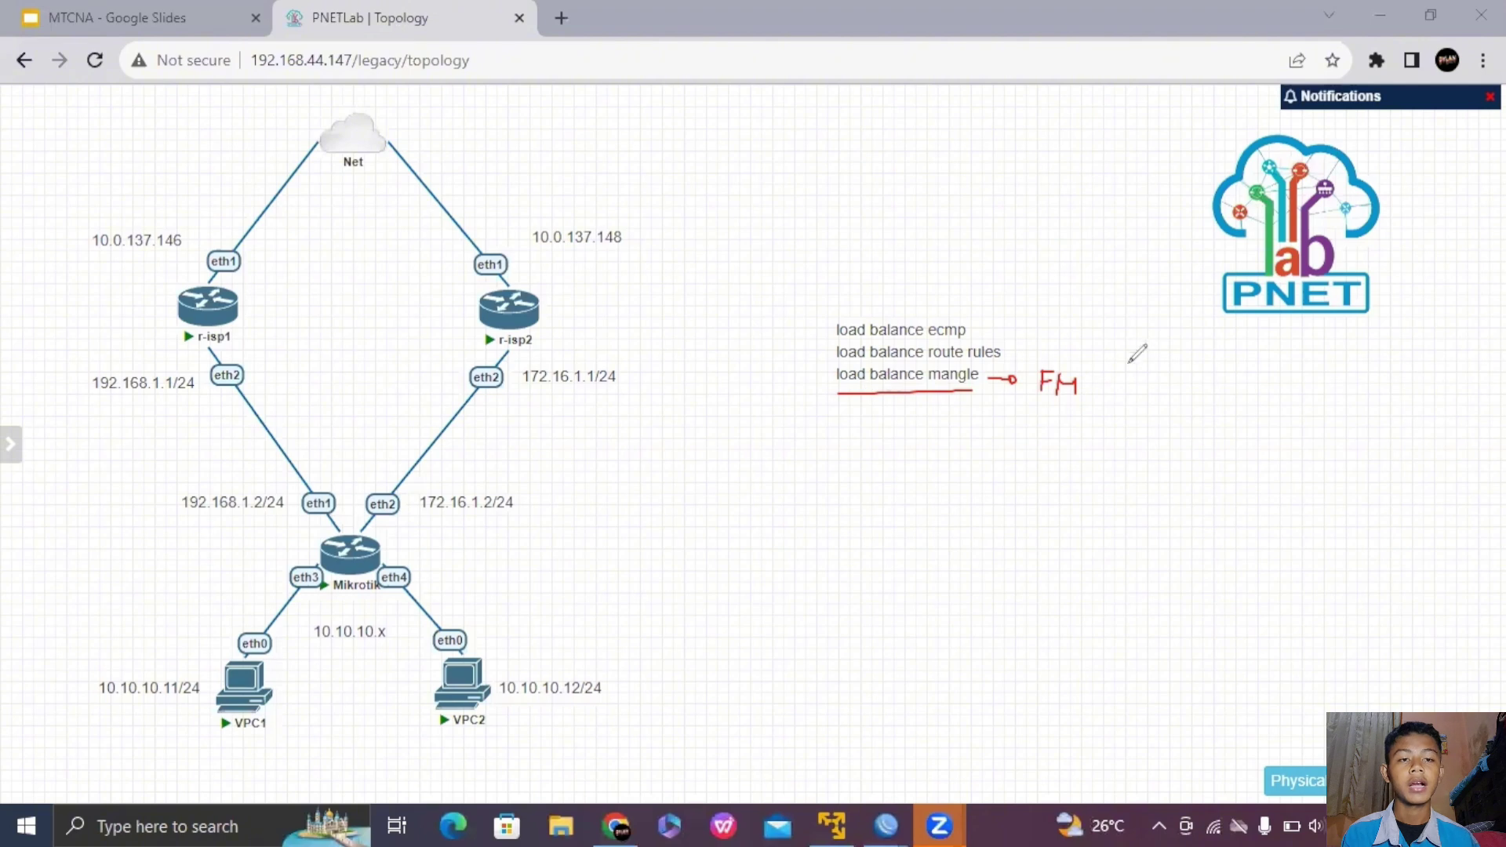
drag(1103, 366, 1117, 395)
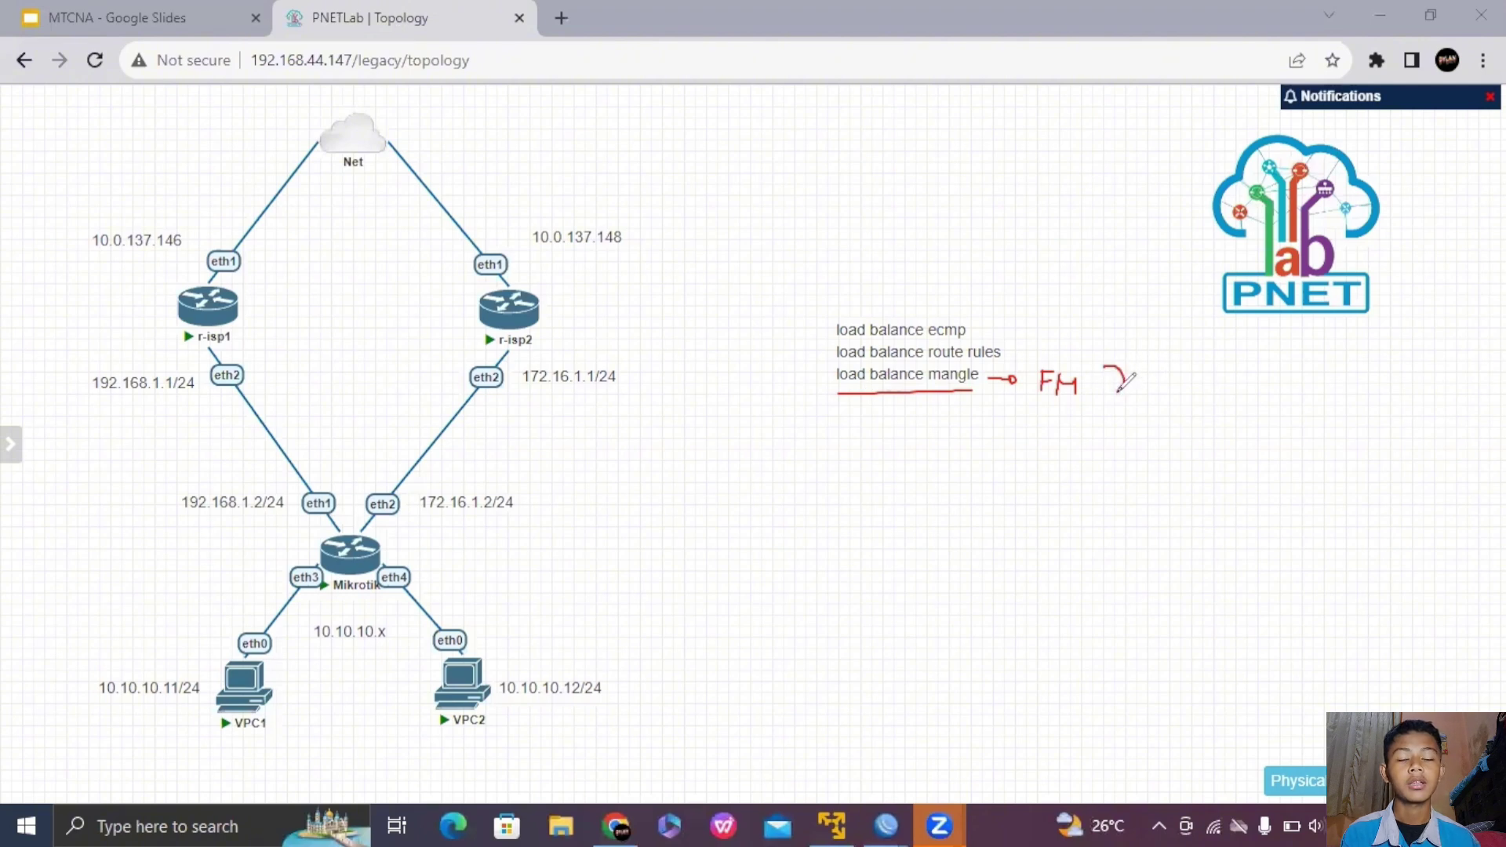
click(1116, 408)
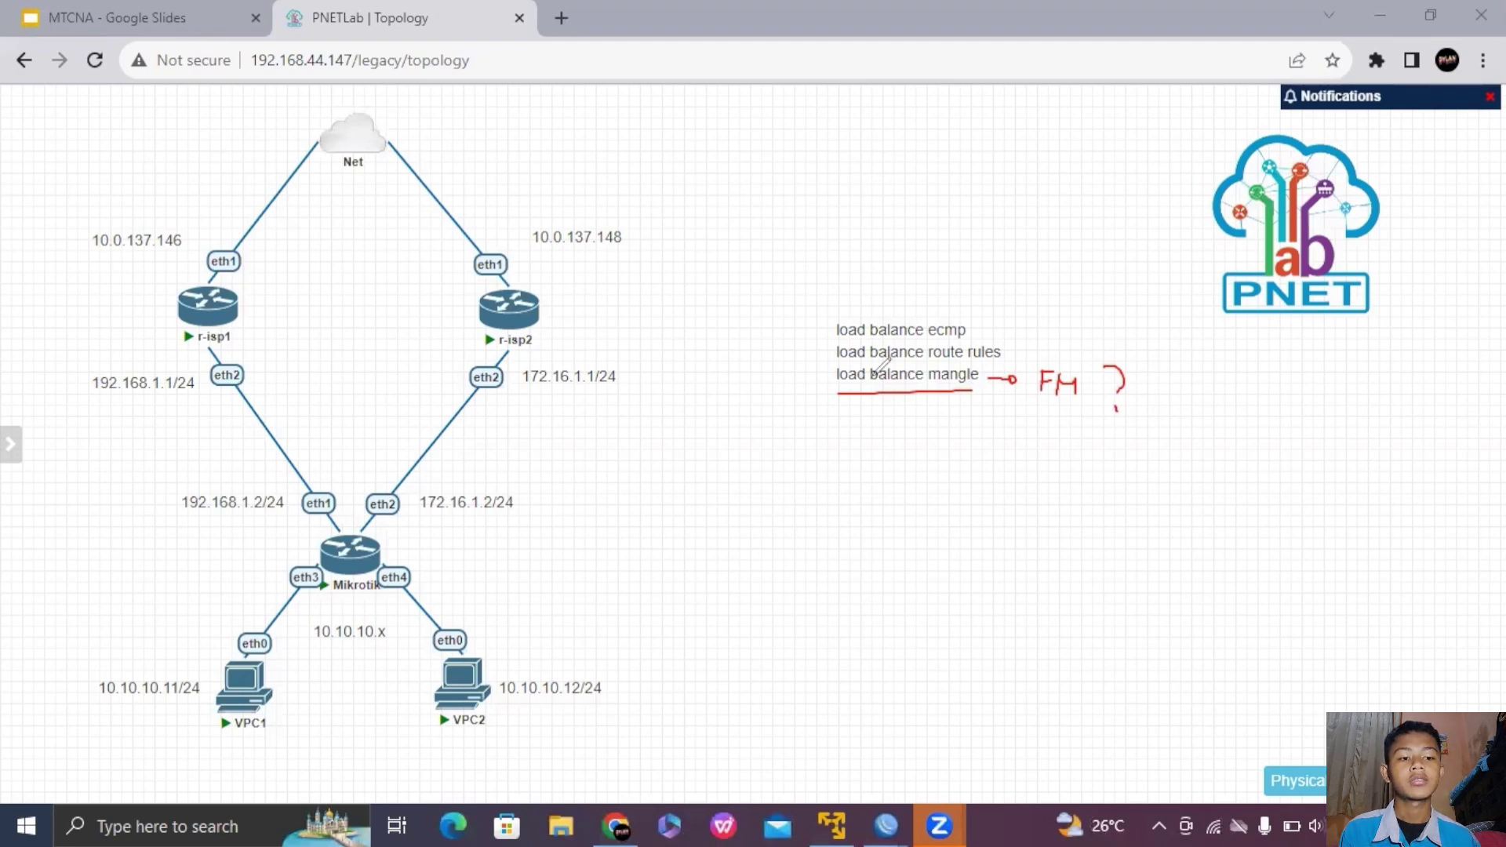
drag(971, 328, 983, 323)
drag(1006, 351, 1015, 348)
drag(785, 380, 817, 380)
- Switch to the Mikrotik's WinBox session and open the firewall's mangle rules
mouse_move(887, 826)
click(1057, 747)
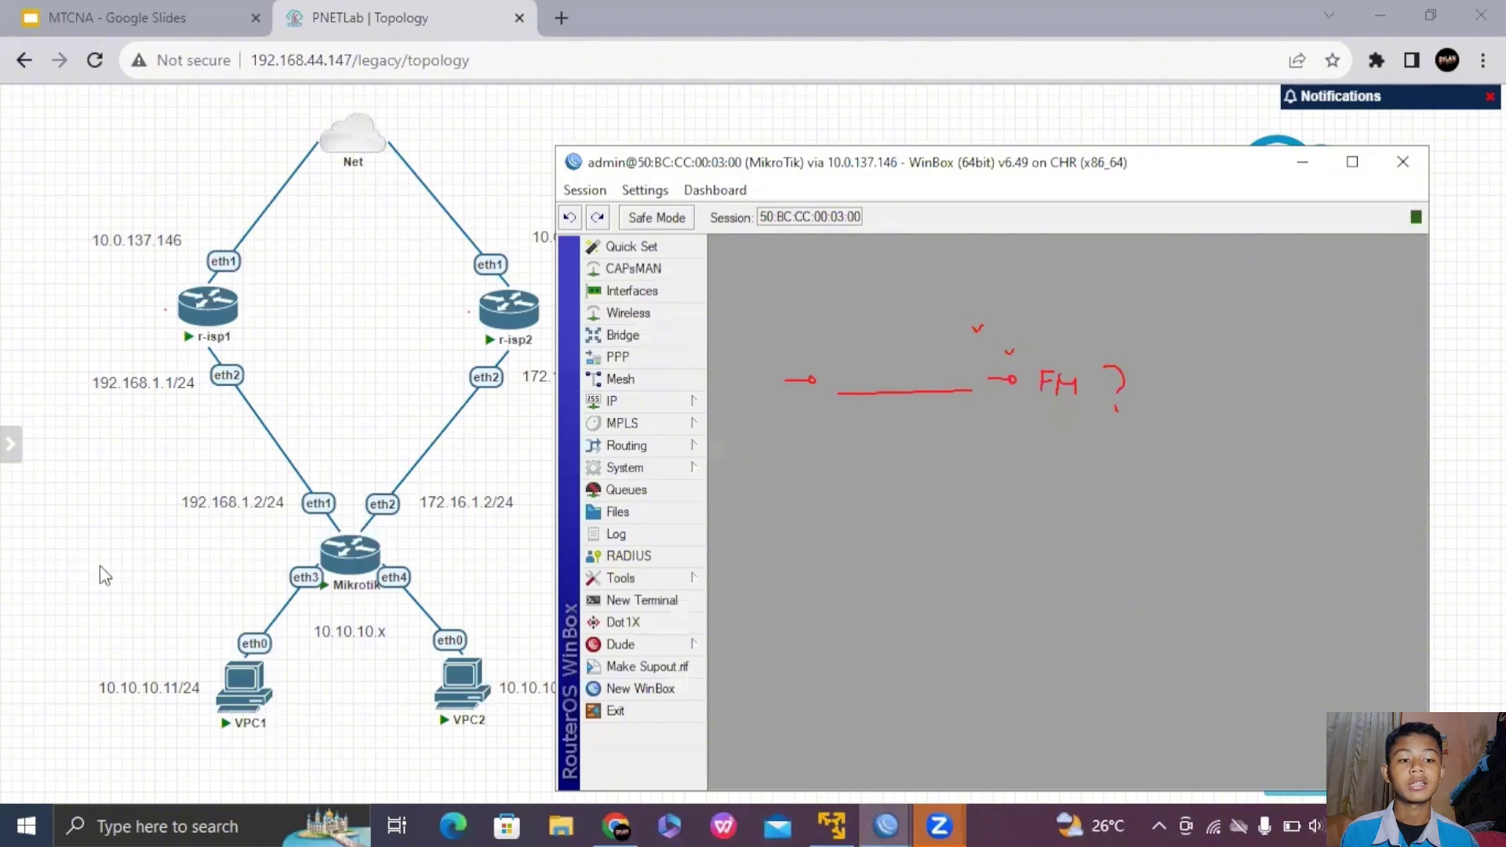
mouse_move(711, 162)
mouse_down()
mouse_move(863, 135)
mouse_move(797, 149)
mouse_up()
click(697, 388)
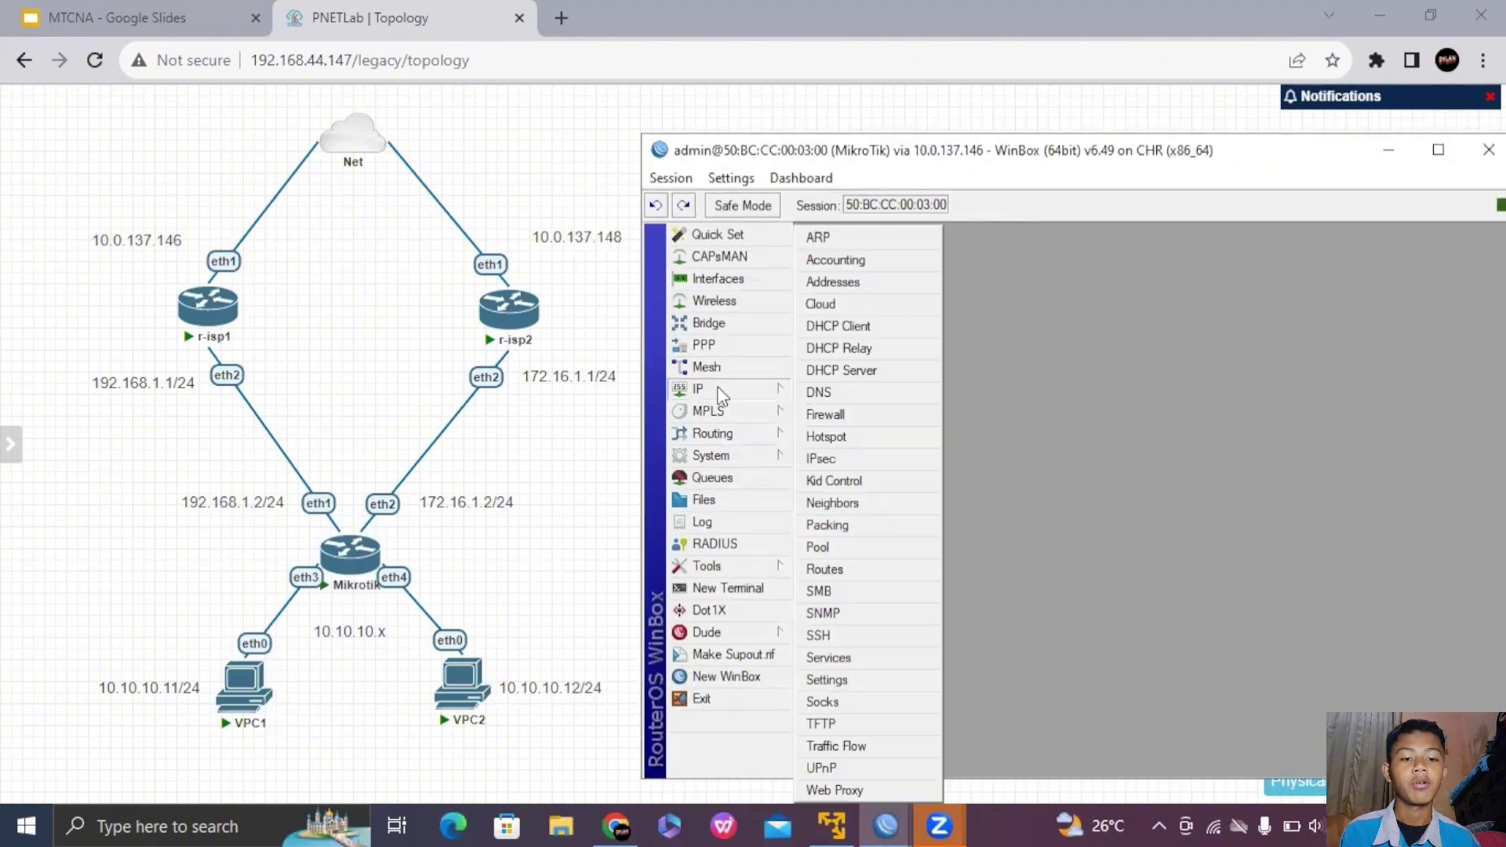
click(826, 414)
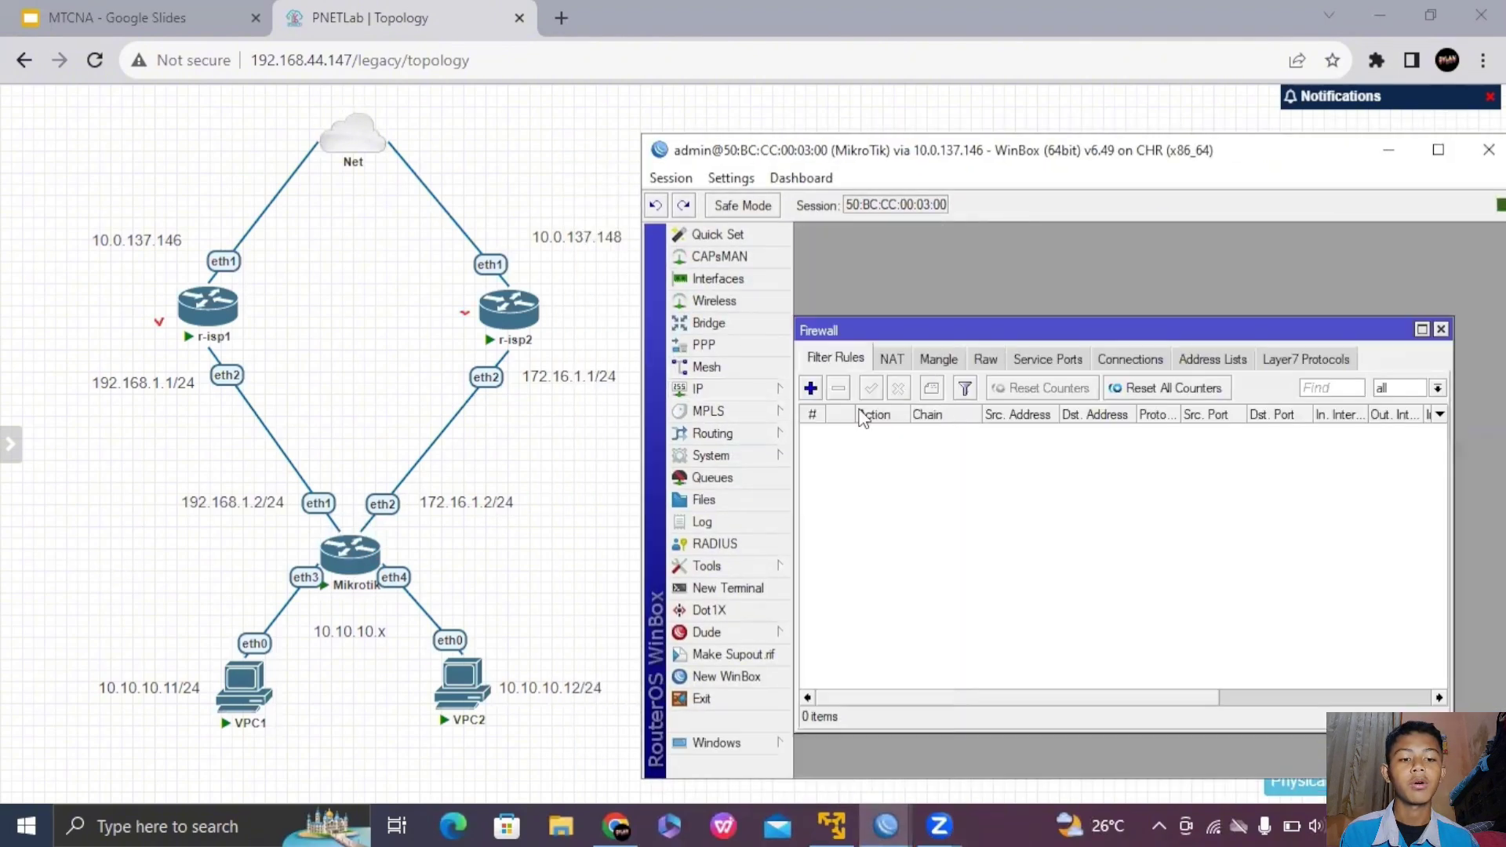
click(944, 358)
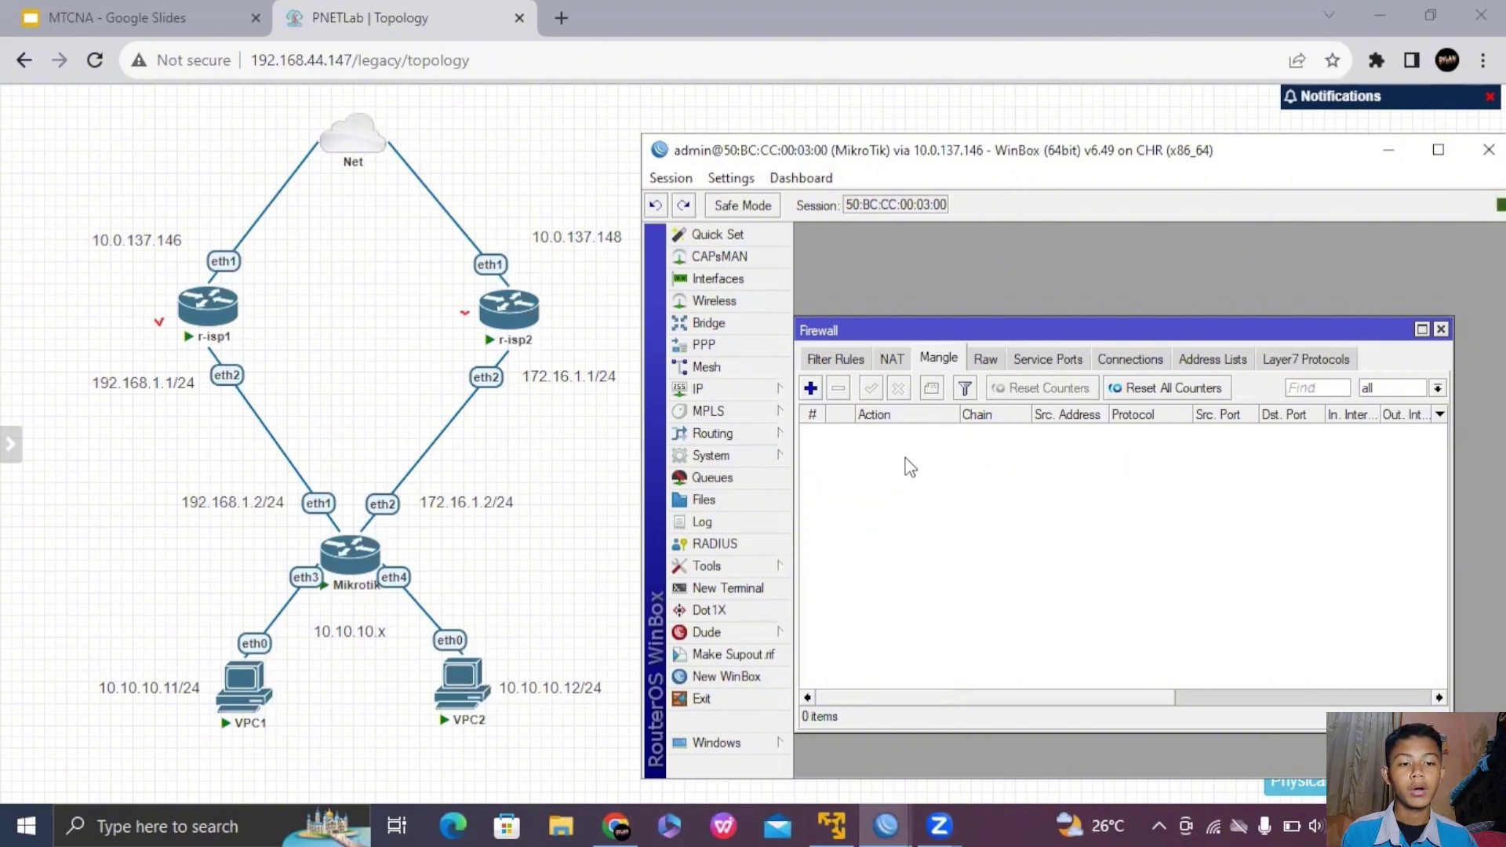
- Start a new mangle rule in the prerouting chain with source address 10.10.10.11
click(811, 388)
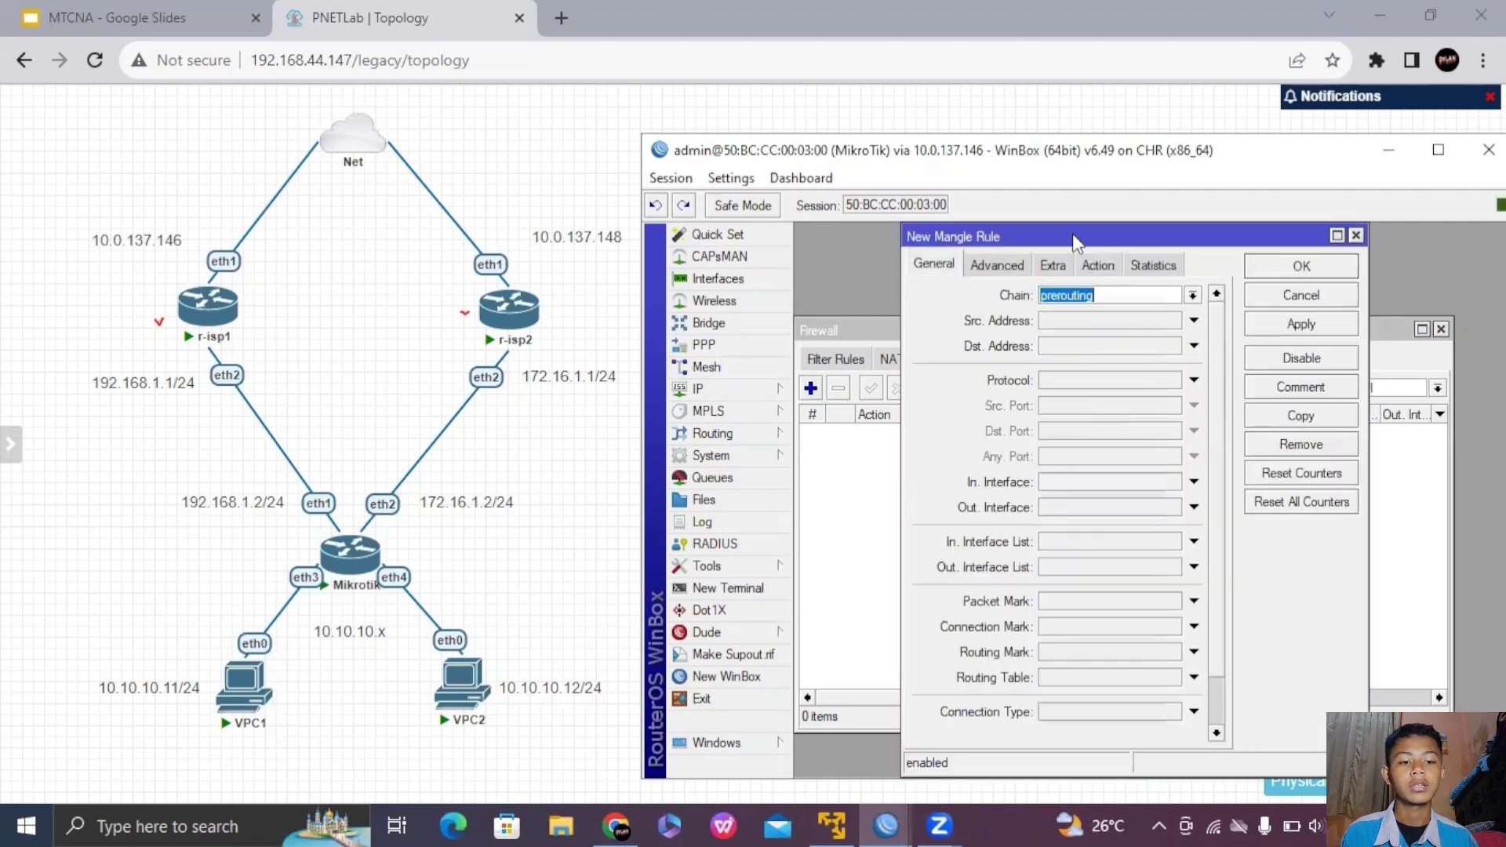
drag(1071, 233, 1042, 262)
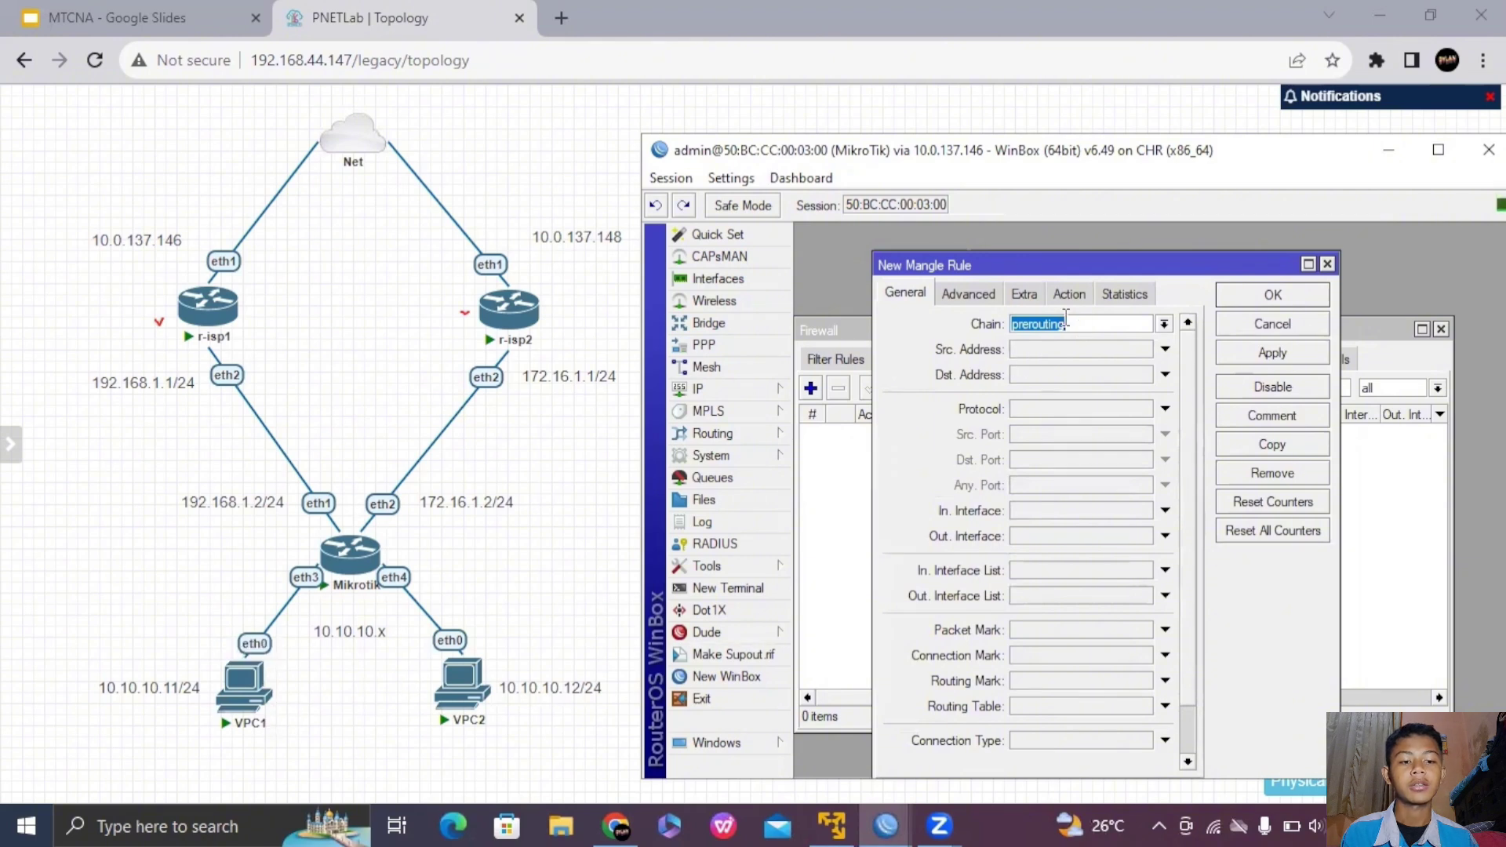
click(1064, 348)
text(10.10.)
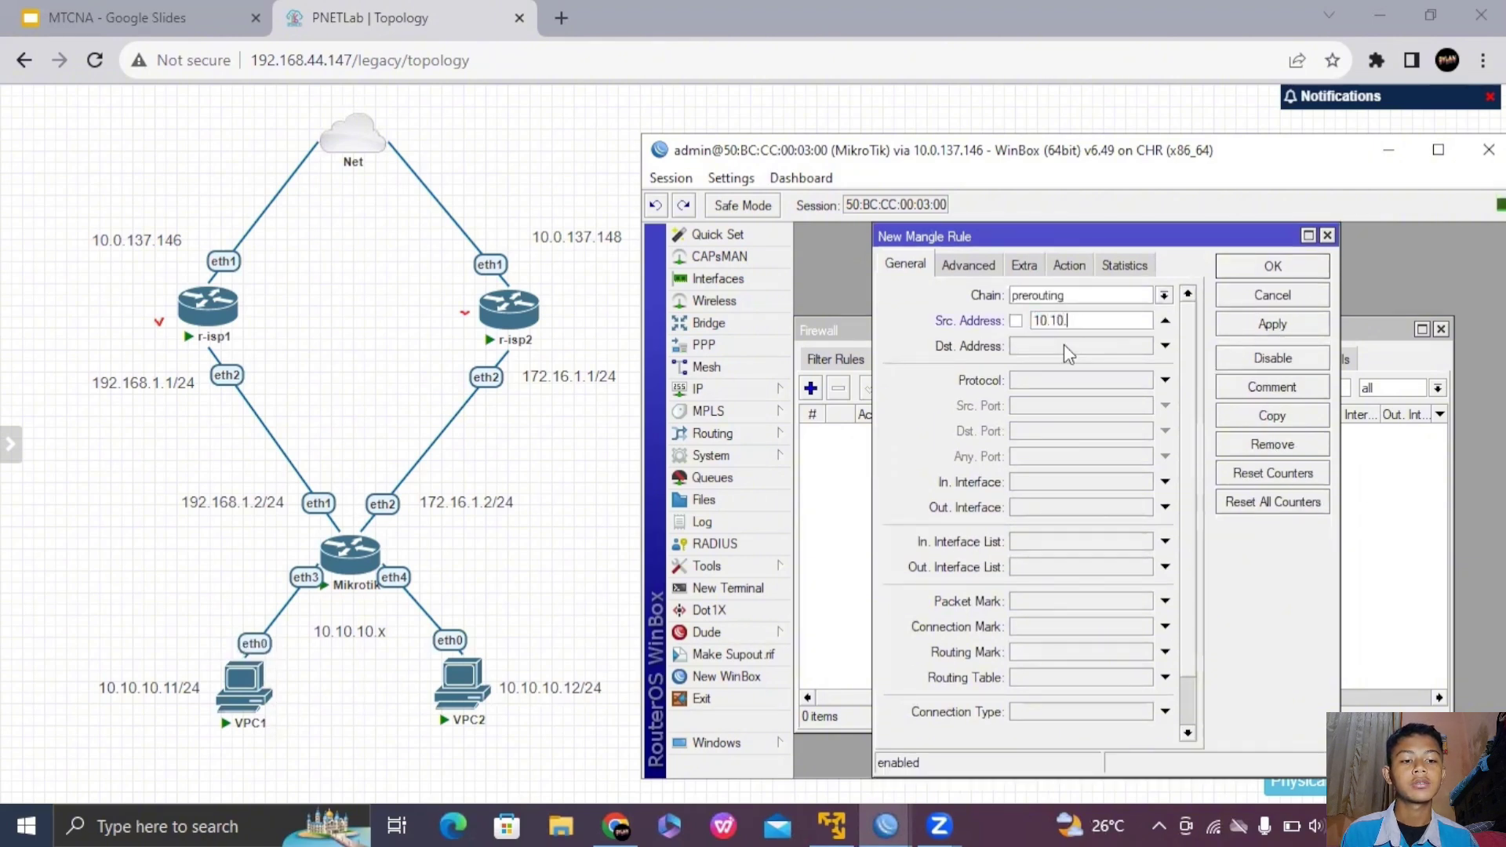
text(10.11)
- Set the rule's action to mark routing with new routing mark mangle-isp-satu, and save the rule
click(1074, 262)
key(m)
click(1092, 296)
click(1098, 490)
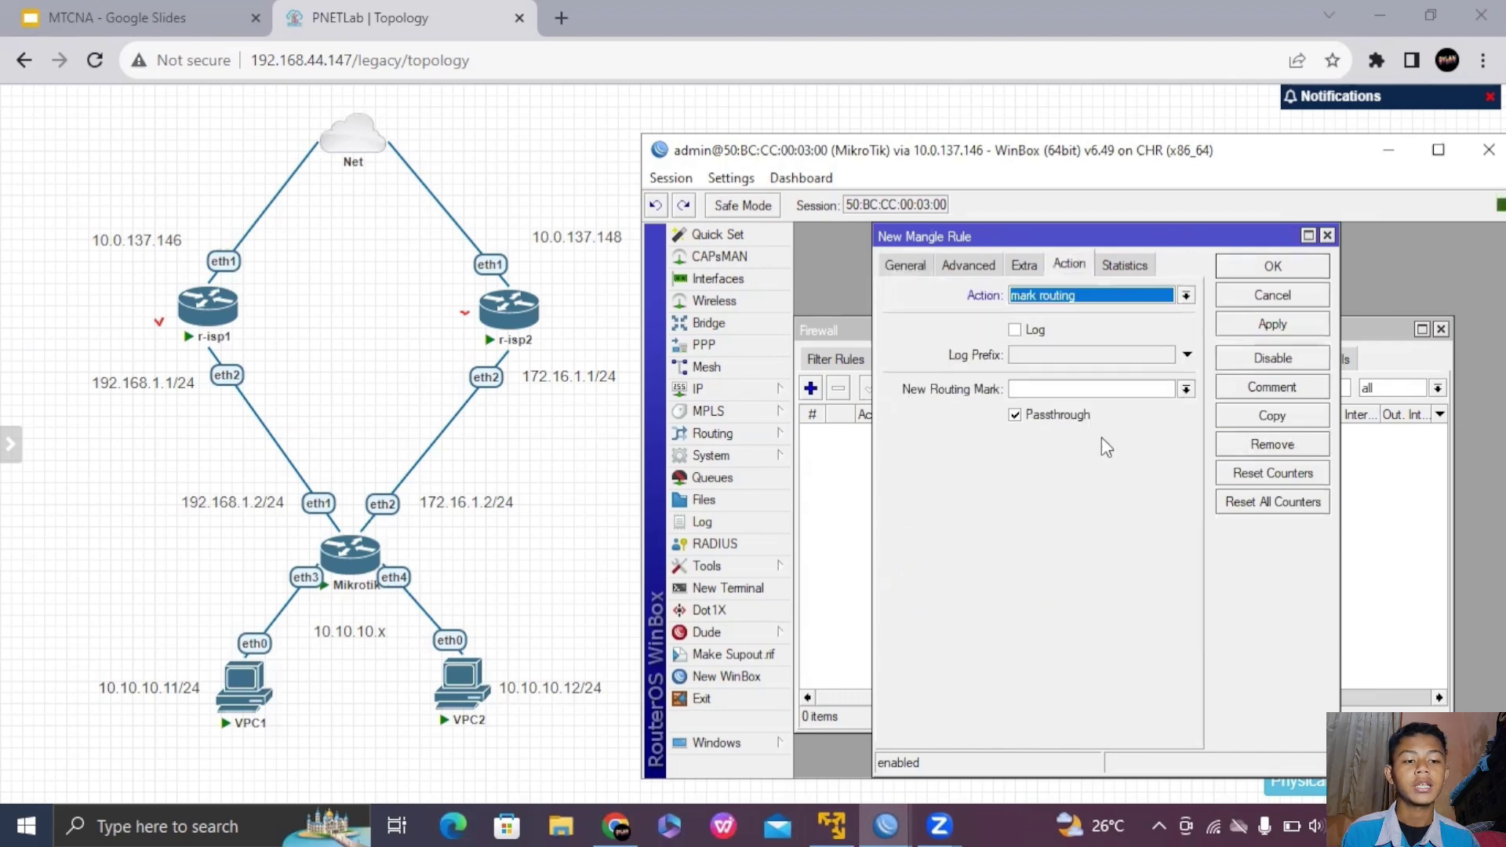
click(1095, 390)
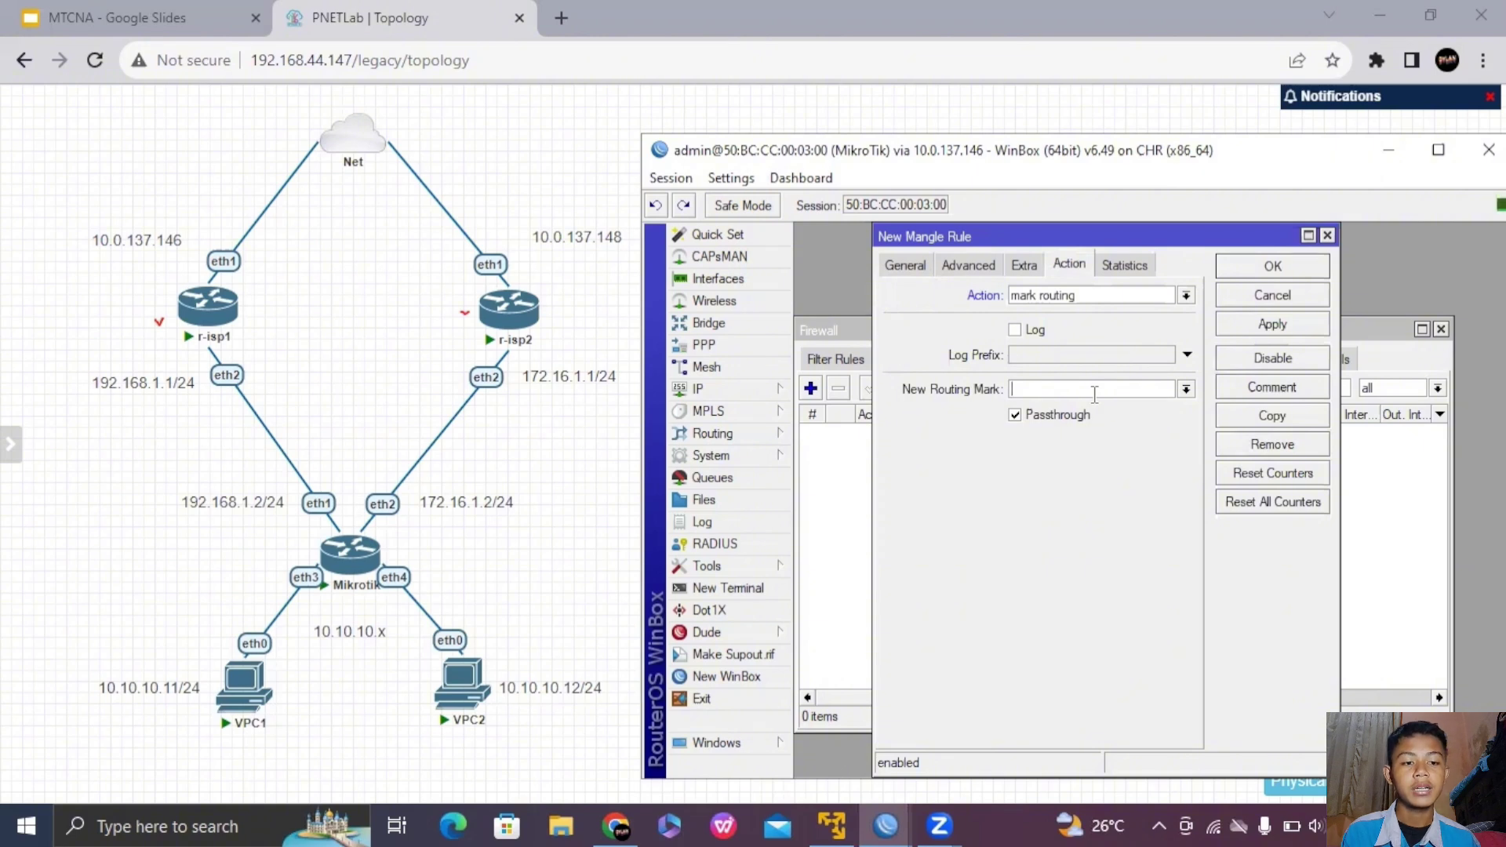
text(mangle-isp-satu)
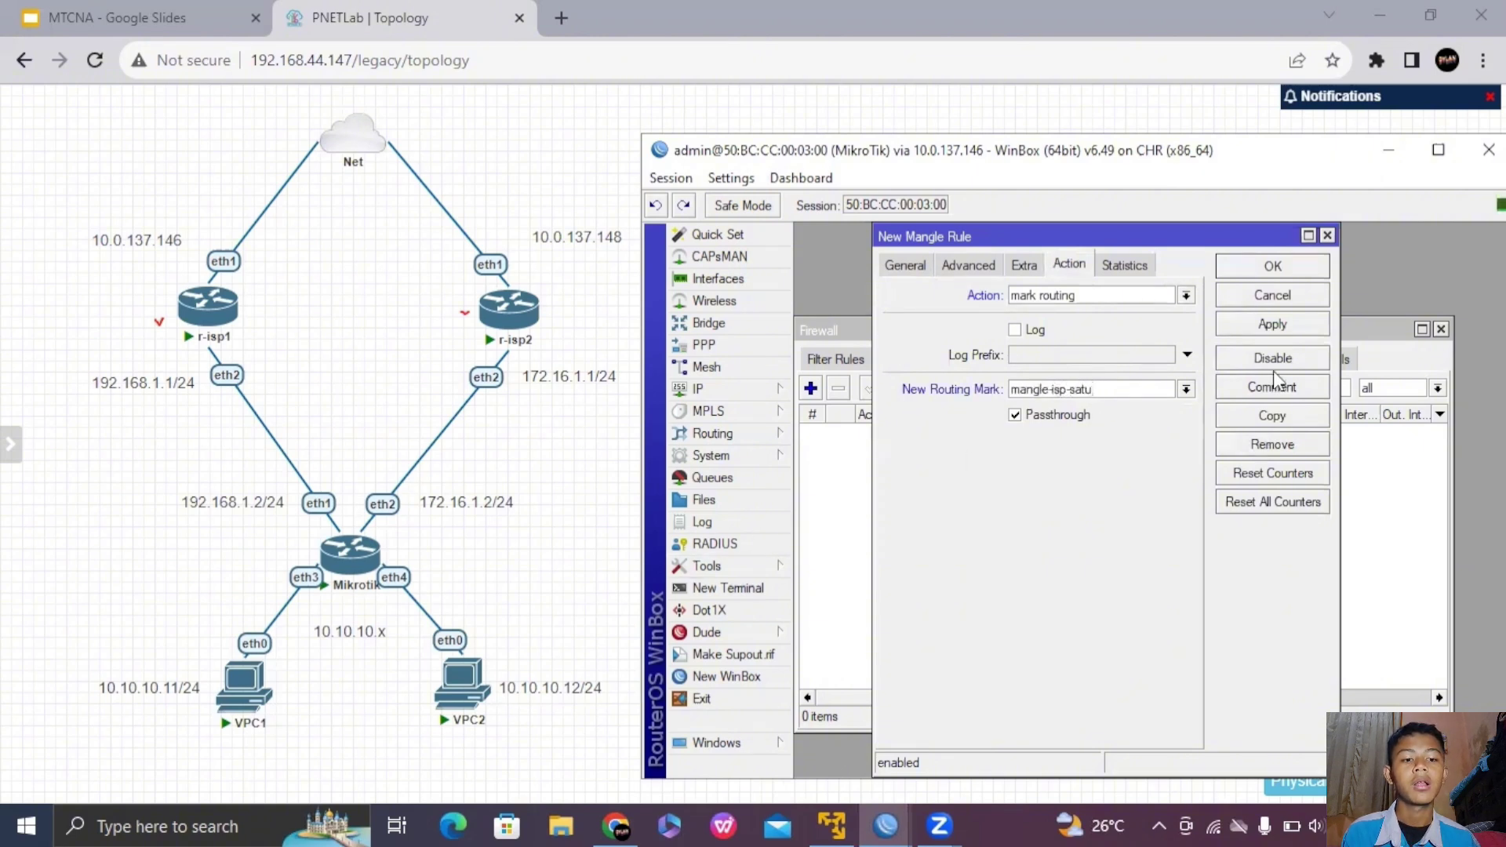
click(1272, 324)
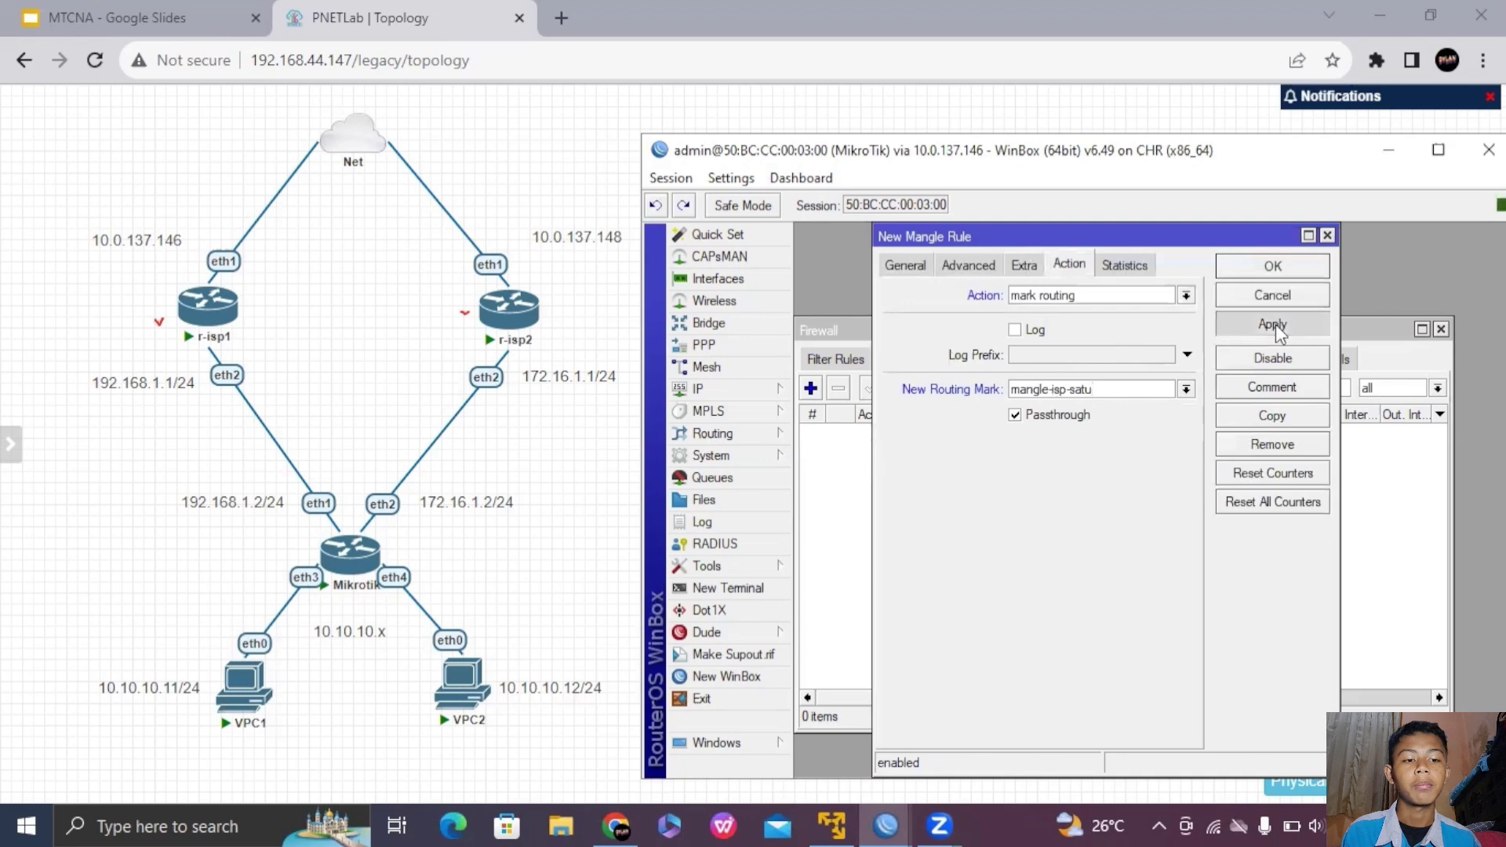
click(1293, 267)
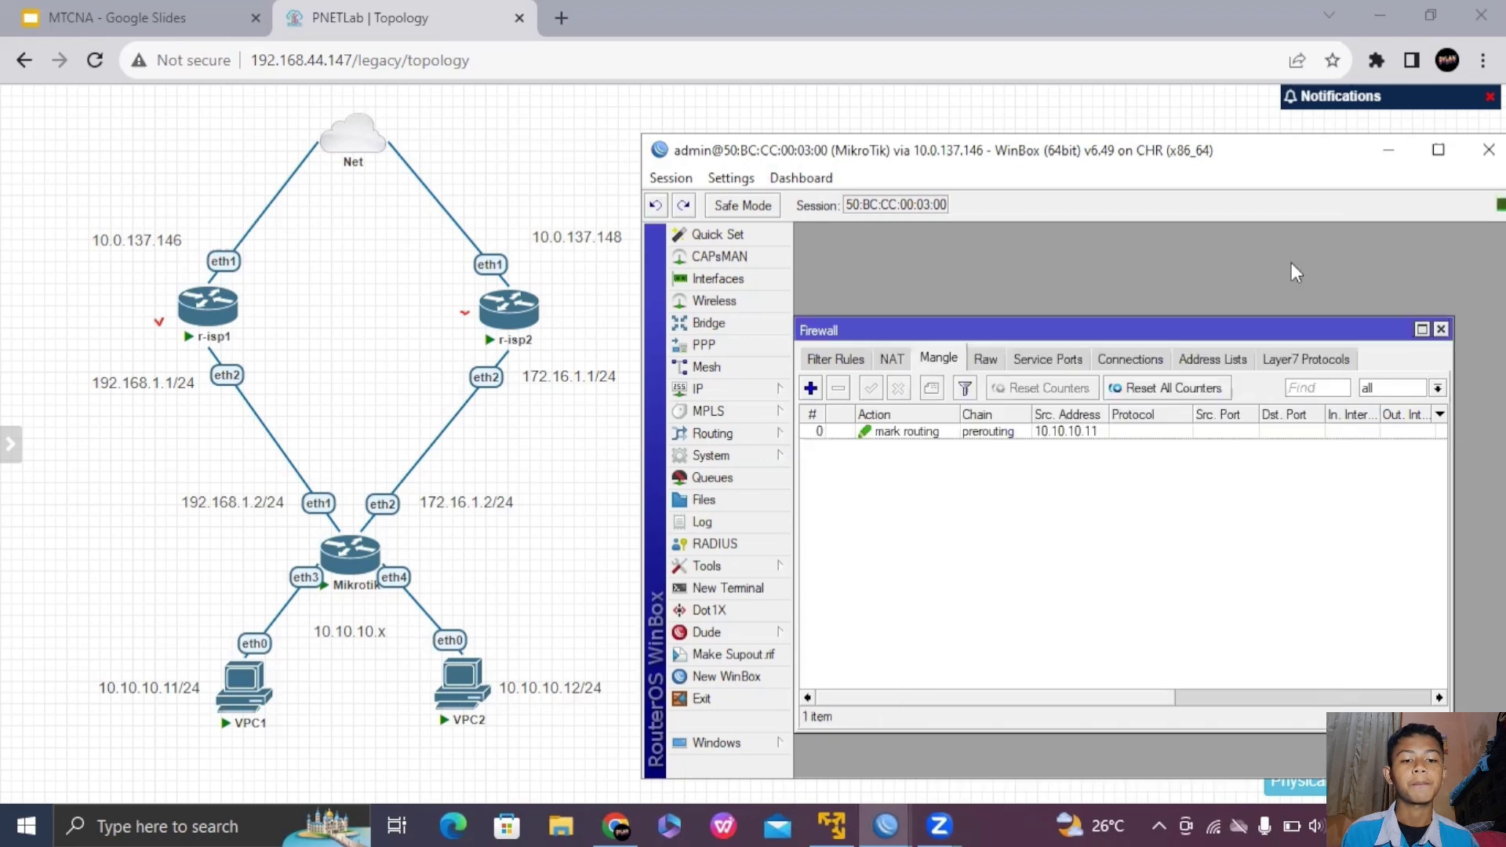
- Start a second mangle rule in the prerouting chain with source address 10.10.10.12
click(811, 388)
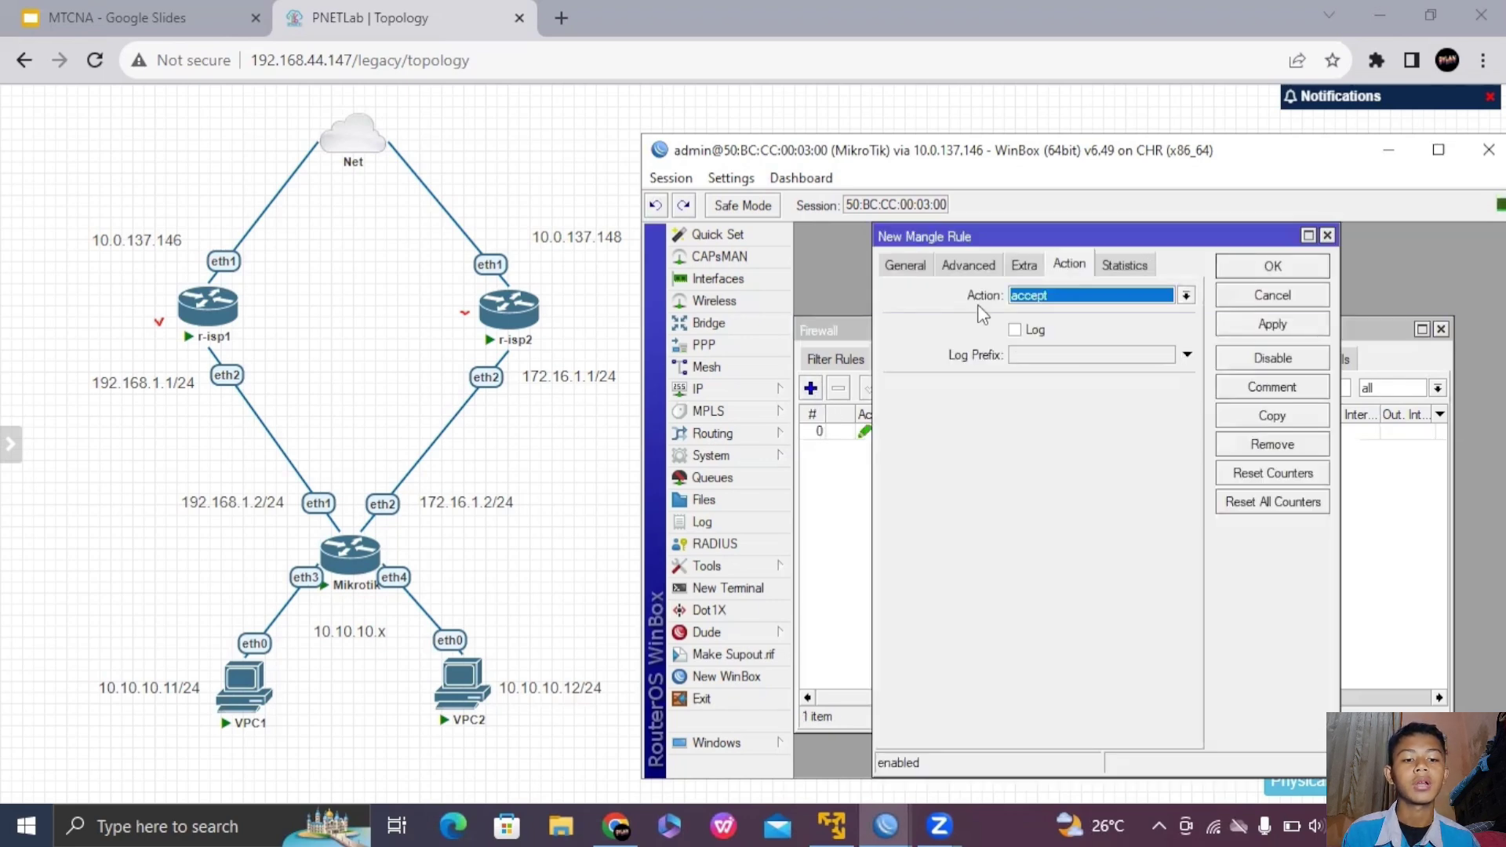
click(910, 267)
click(1113, 302)
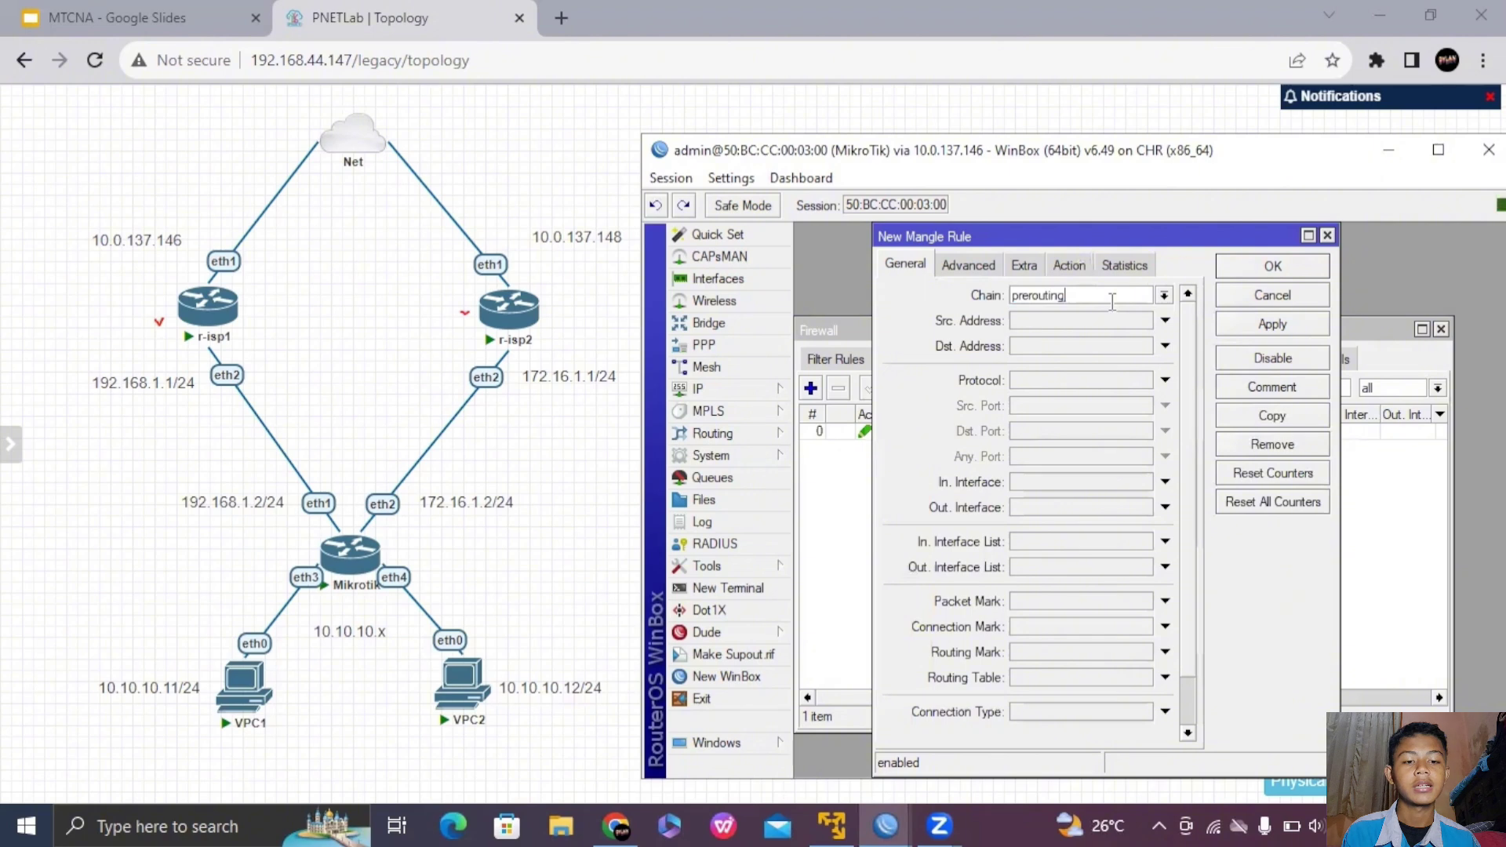
click(1115, 330)
text(1)
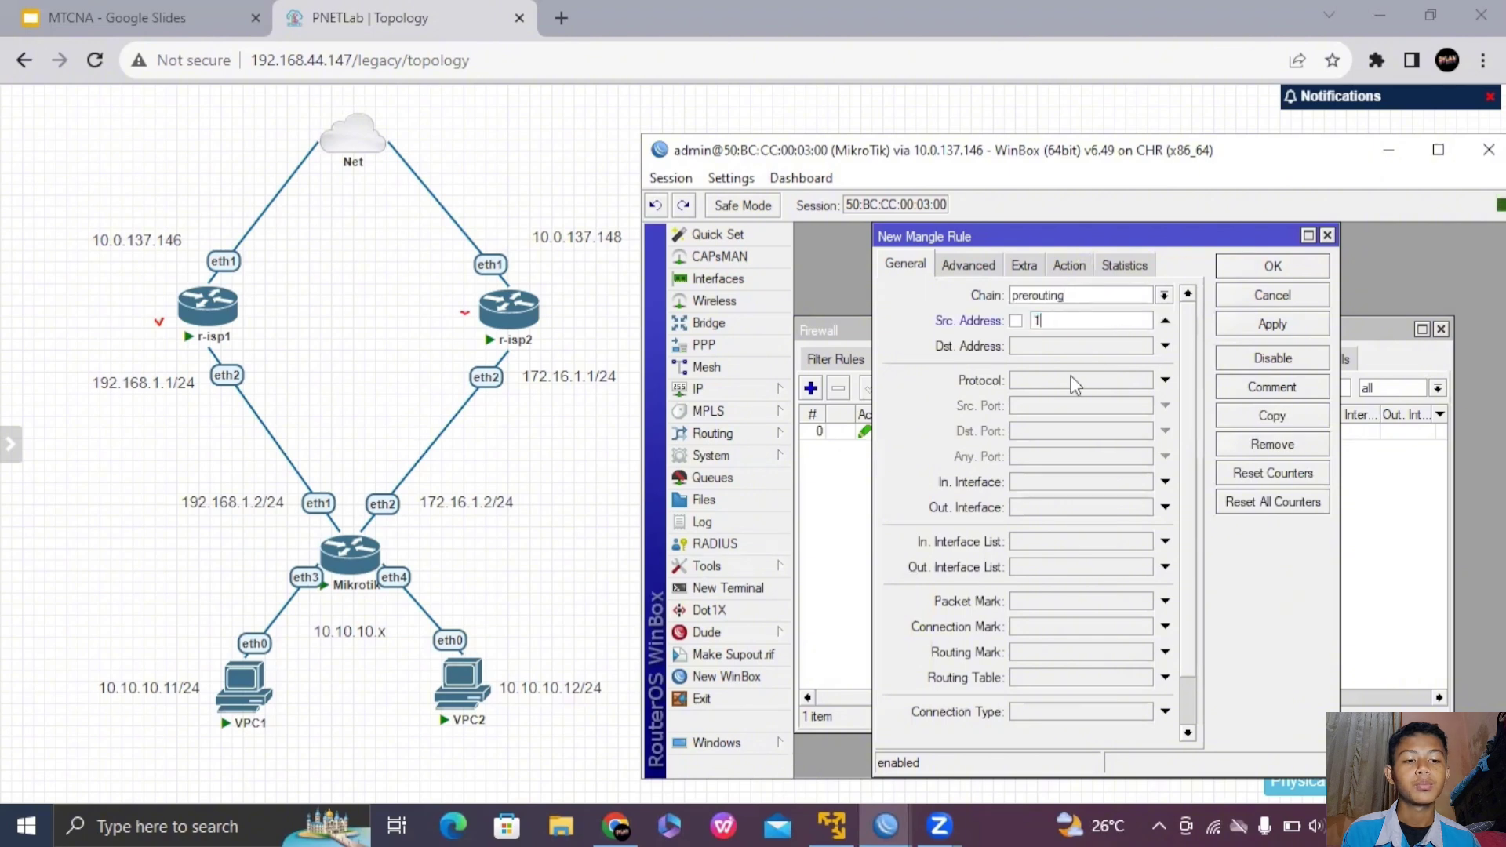
text(0.10.10)
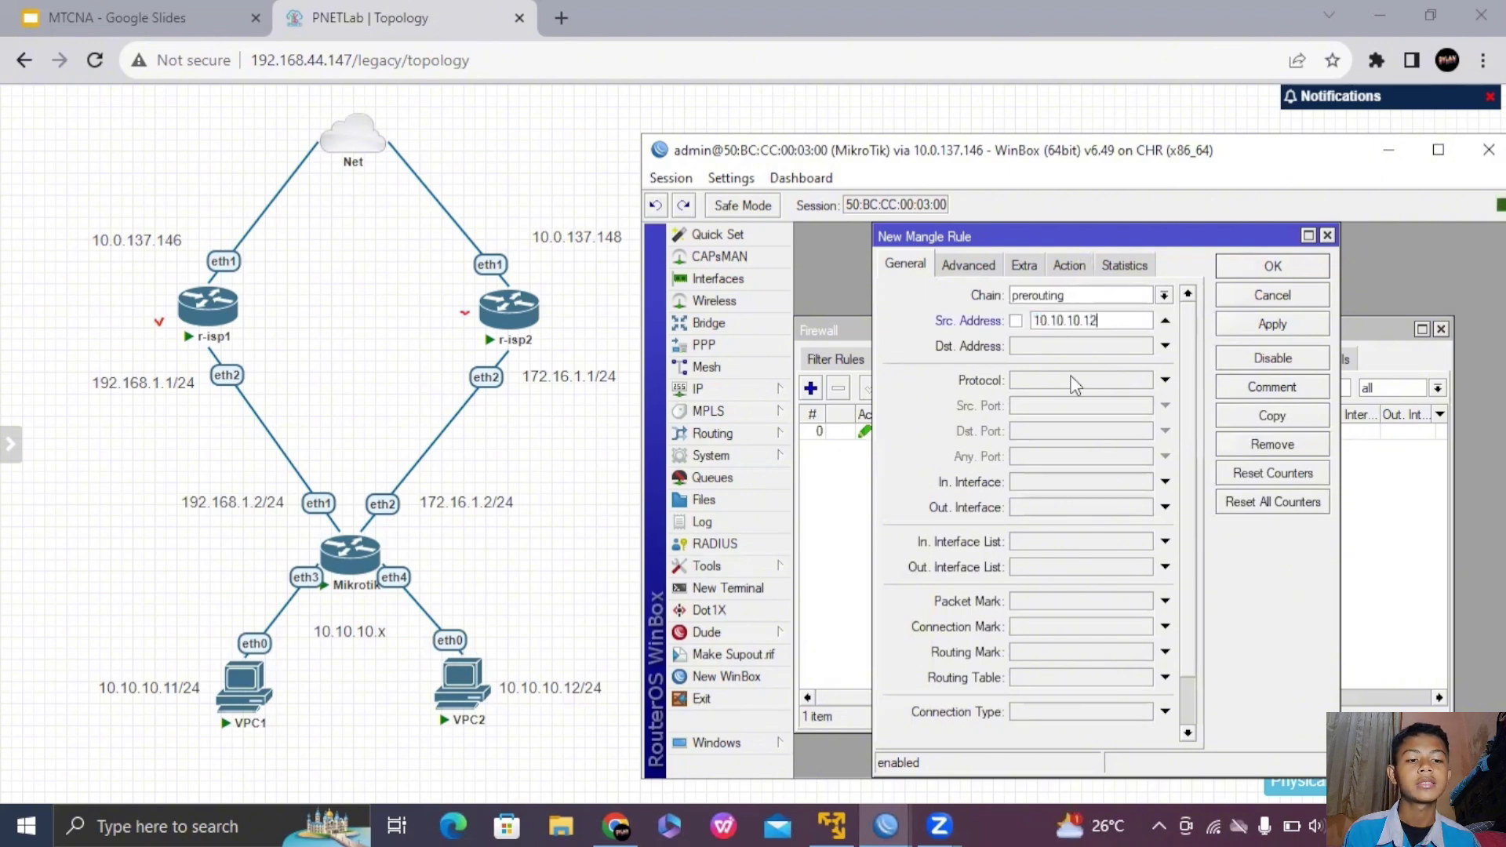
- Set the second rule's action to mark routing with new routing mark mangle-isp-dua, and save the rule
click(1069, 265)
click(1106, 295)
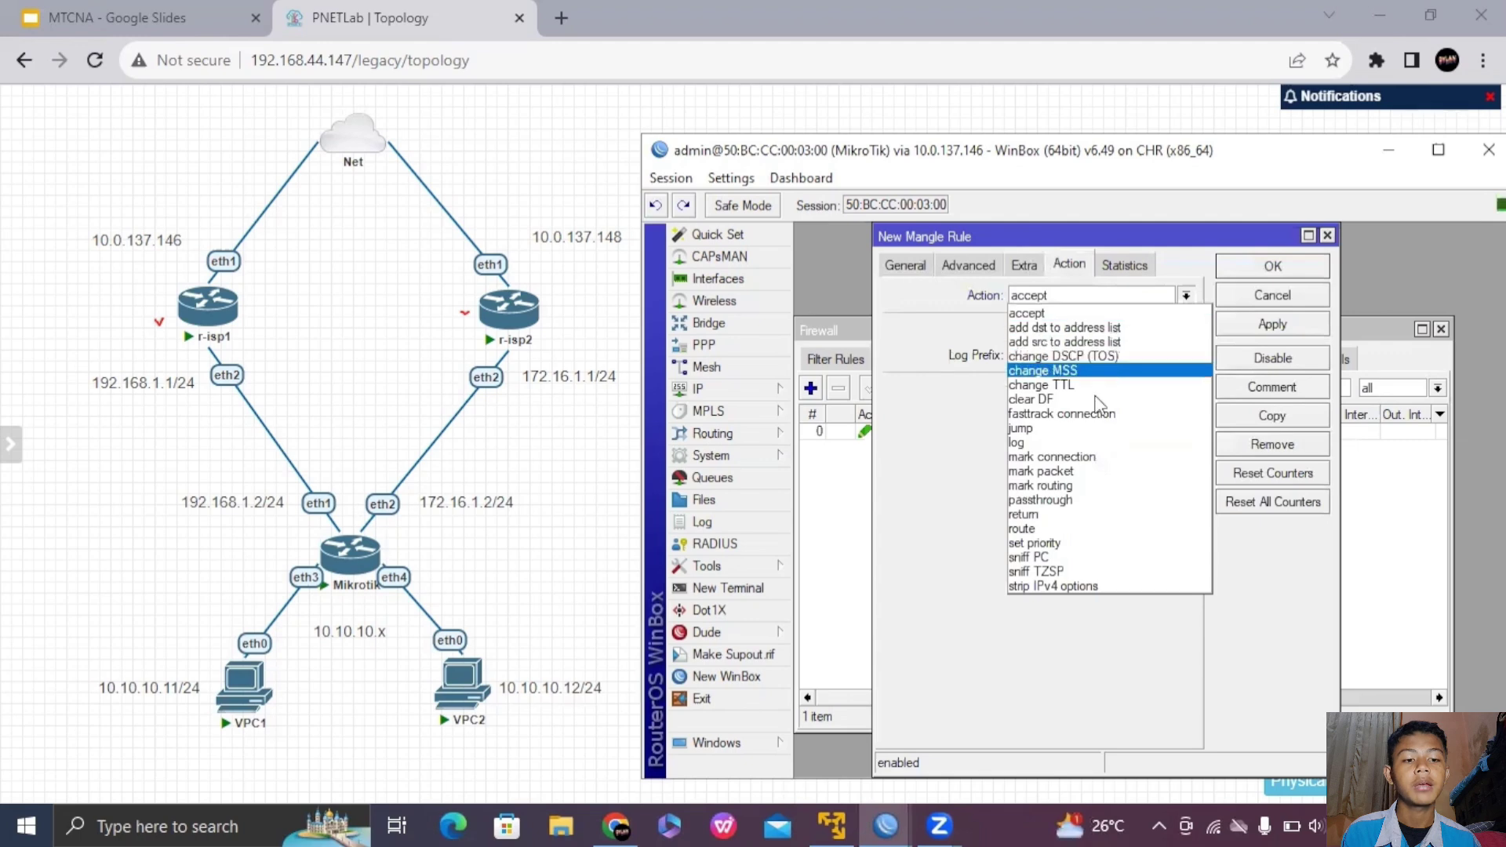
click(1082, 485)
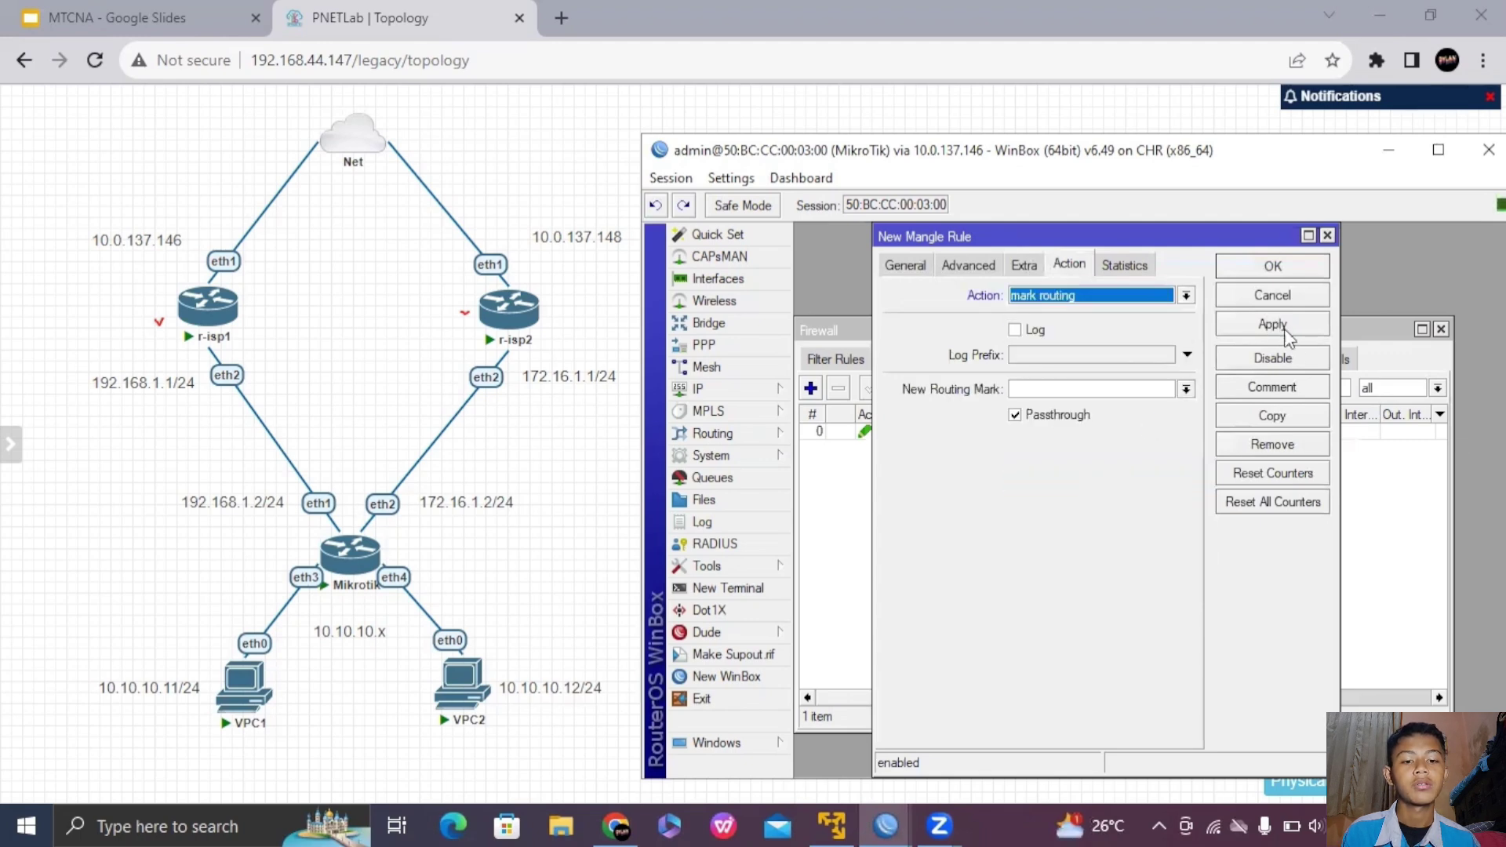
click(1158, 389)
text(mangle-isp-d)
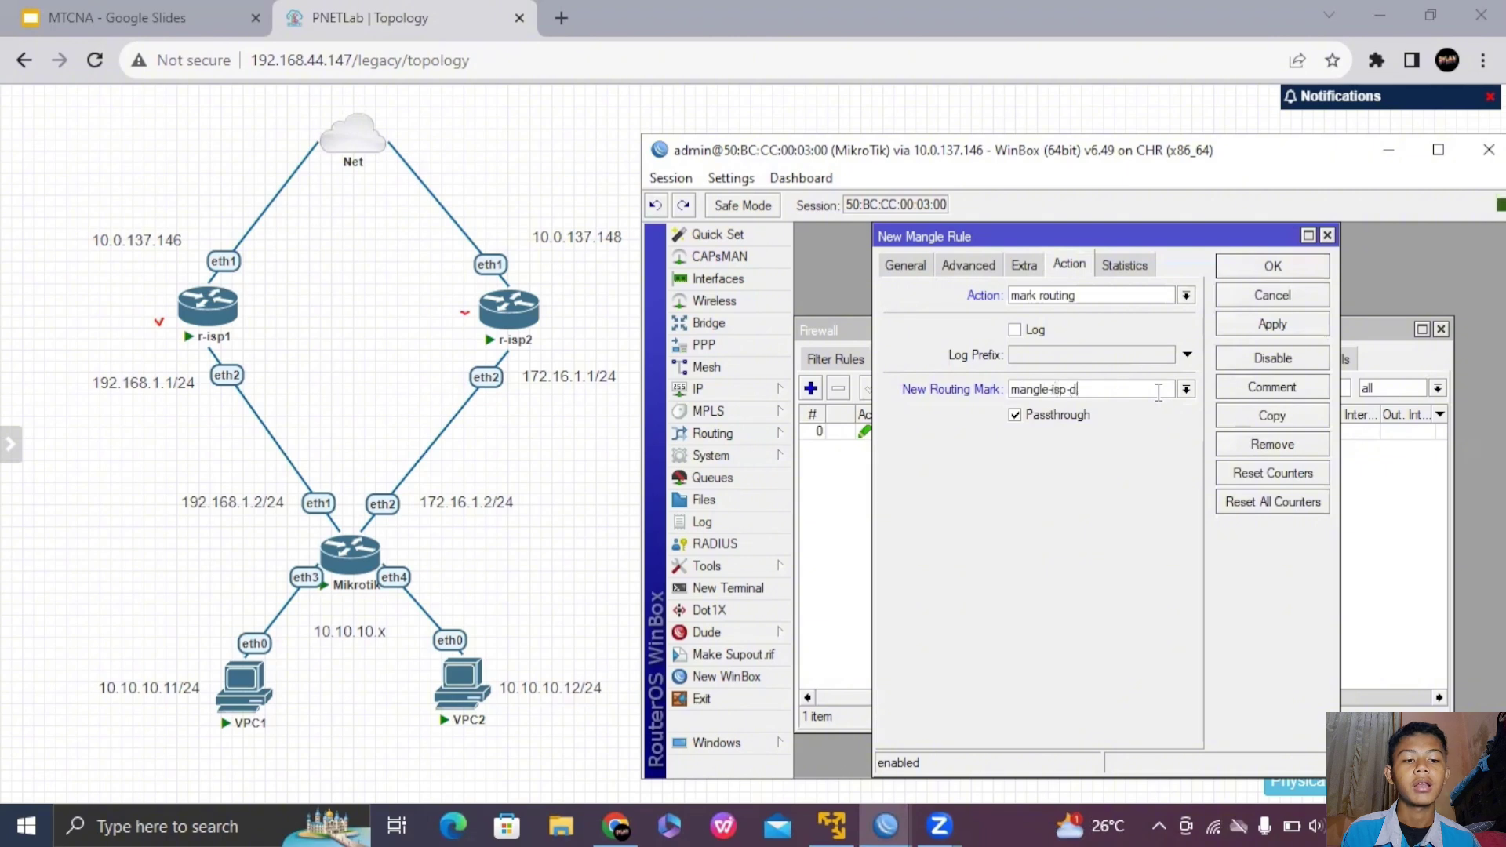
text(ua)
click(1272, 324)
click(1272, 266)
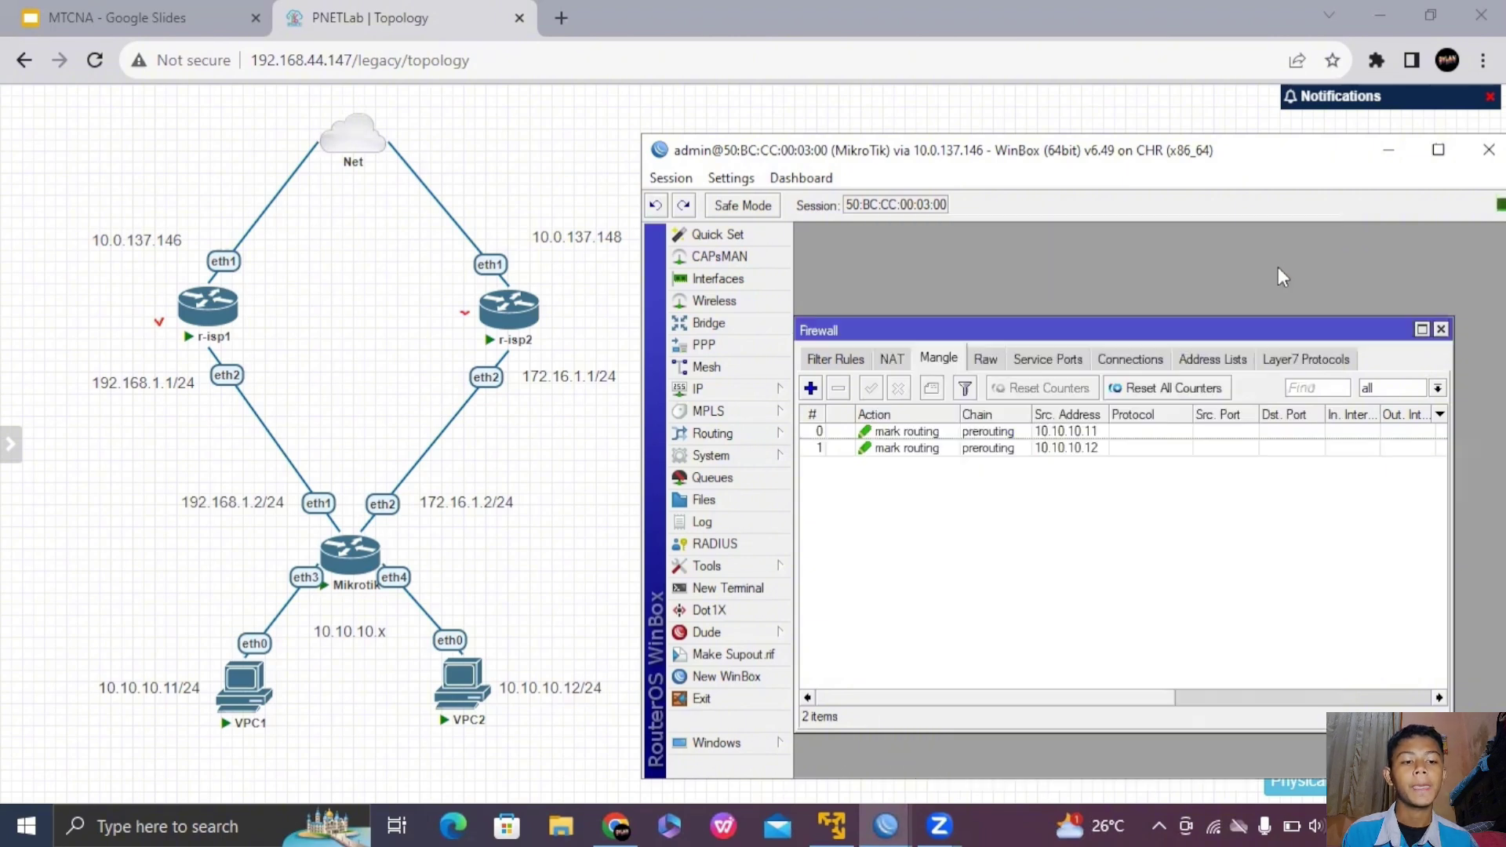
- Add a 0.0.0.0/0 route through gateway 192.168.1.1 with routing mark mangle-isp-satu and save it
click(706, 389)
click(862, 580)
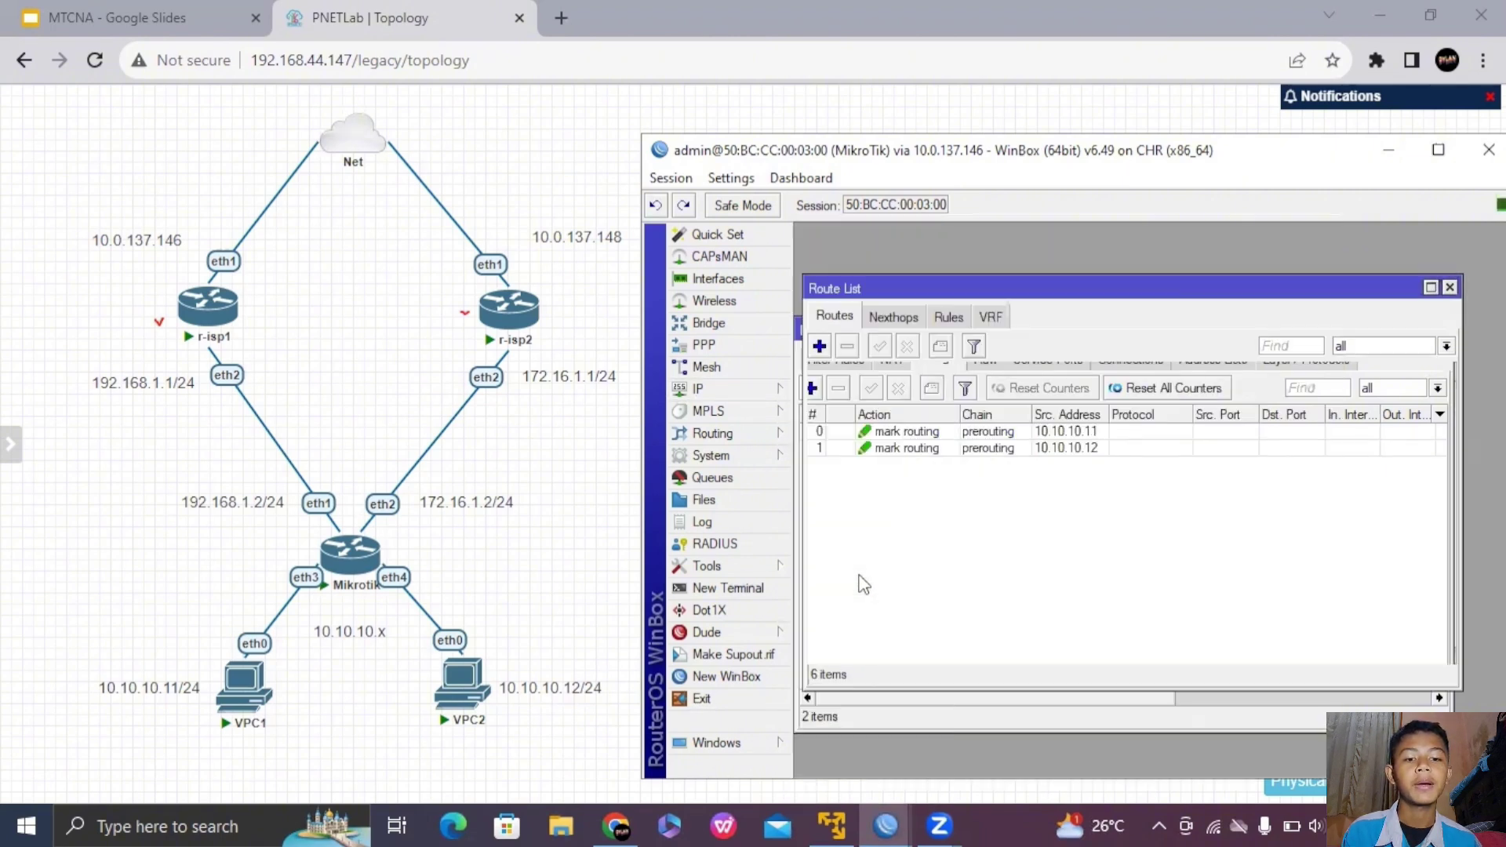
click(819, 346)
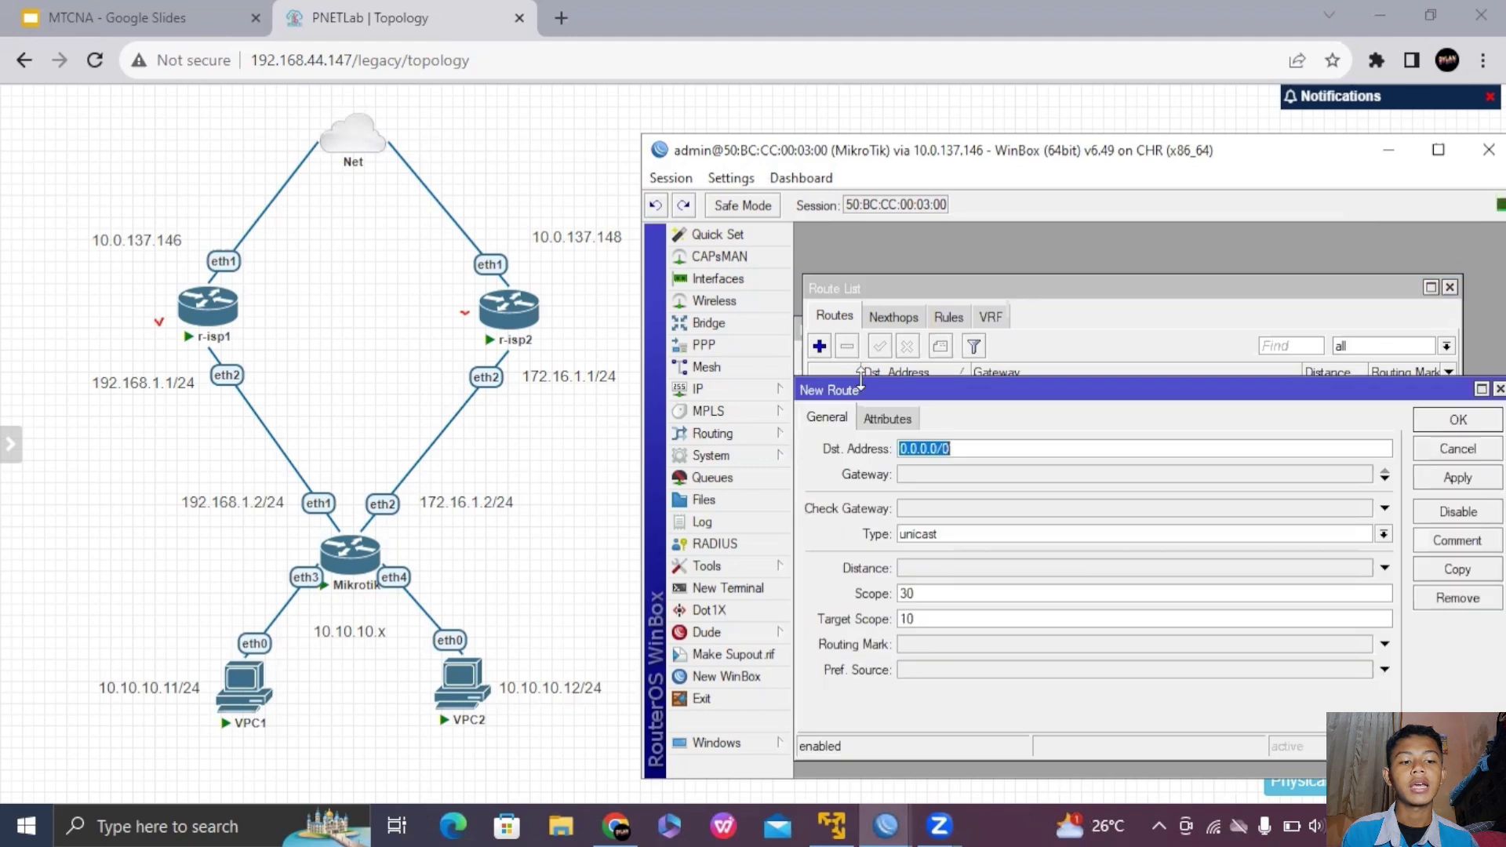
click(1004, 472)
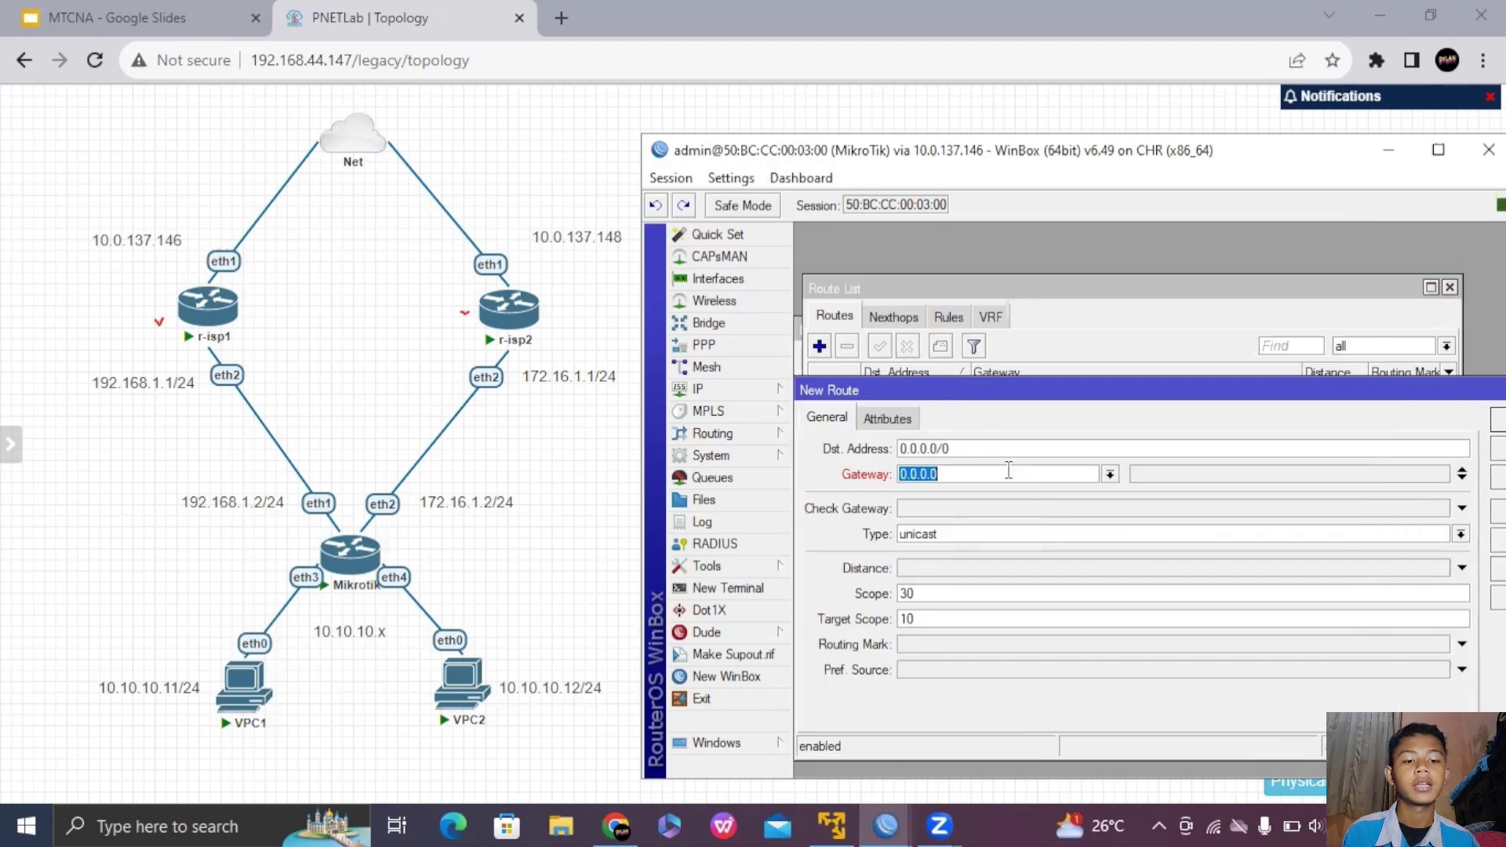
text(192.168.1.1)
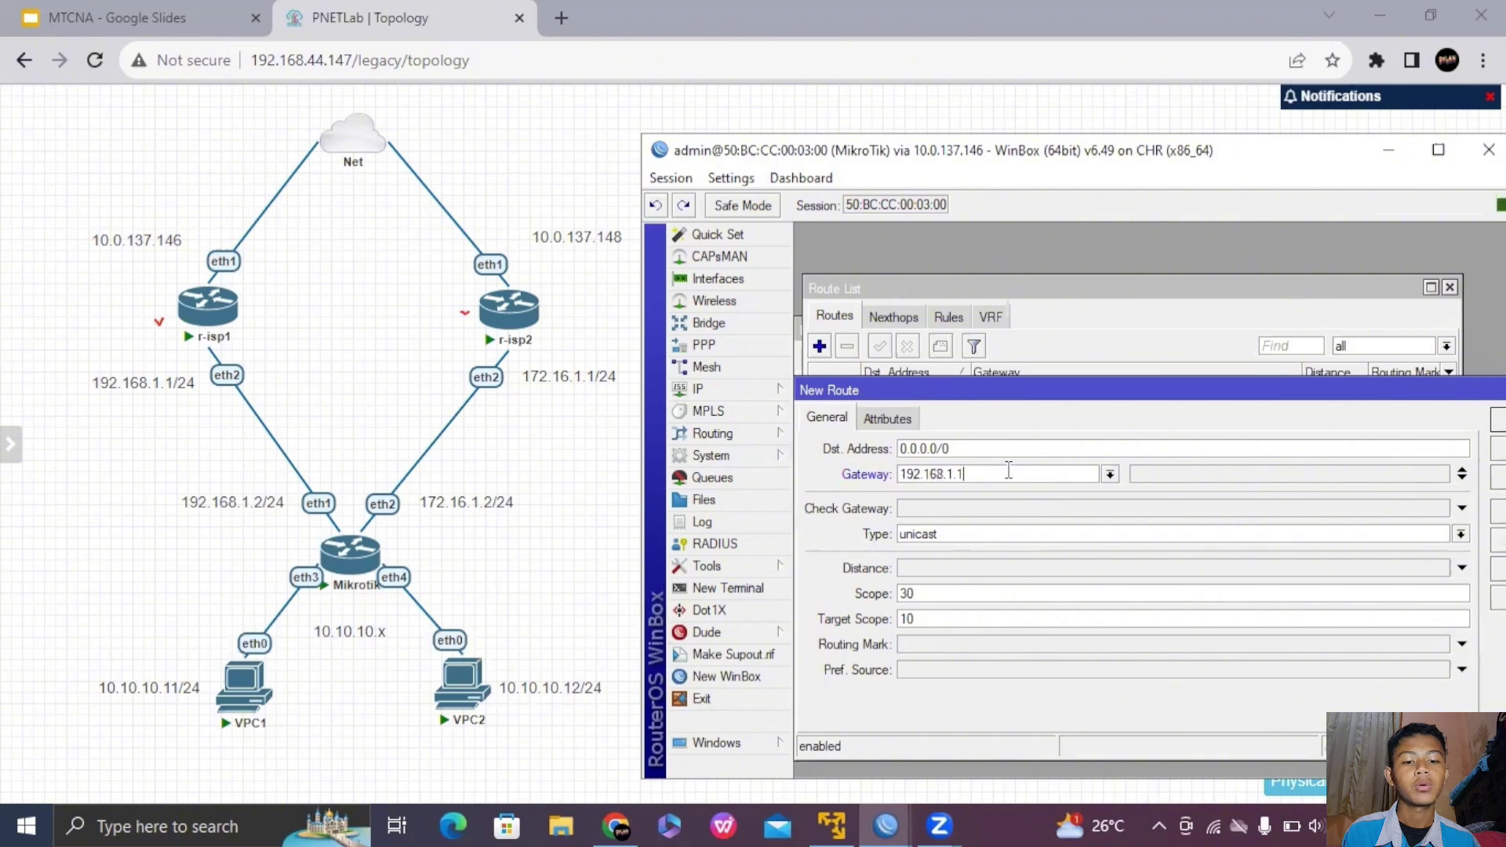
click(1462, 644)
click(1442, 645)
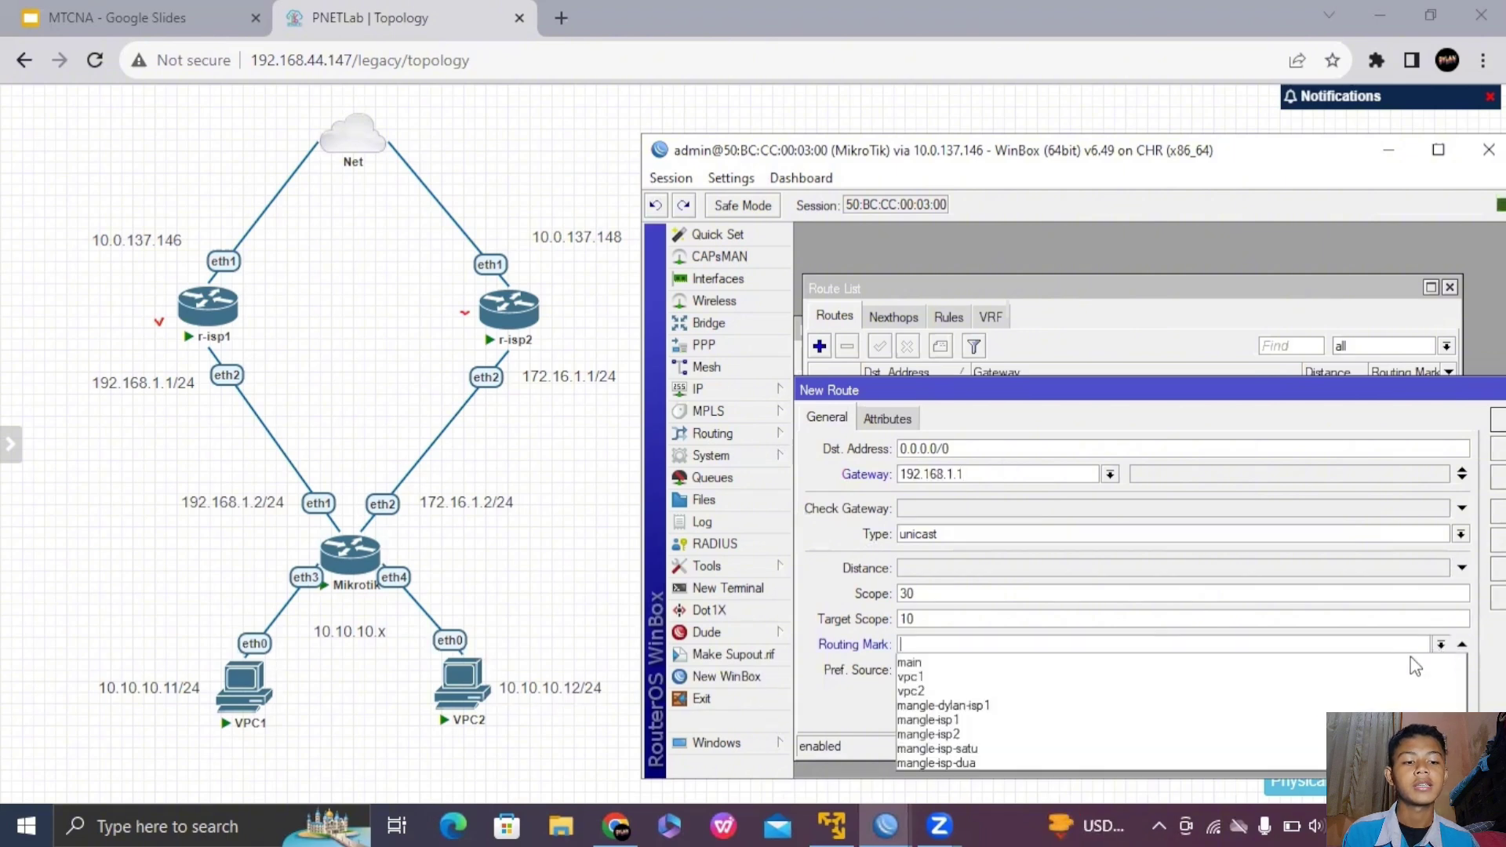
click(1011, 750)
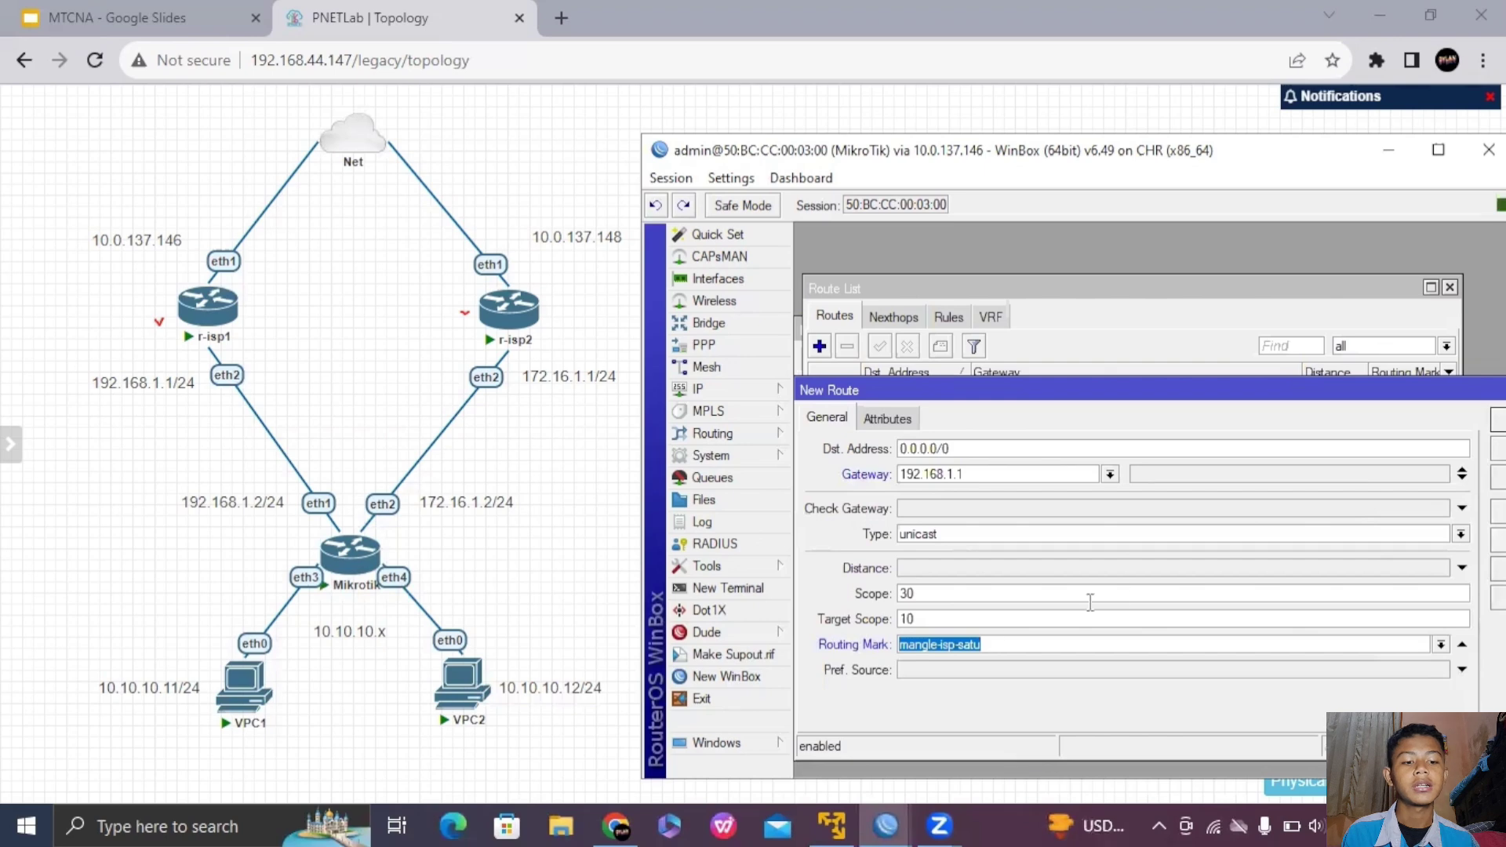
drag(1221, 403, 1027, 431)
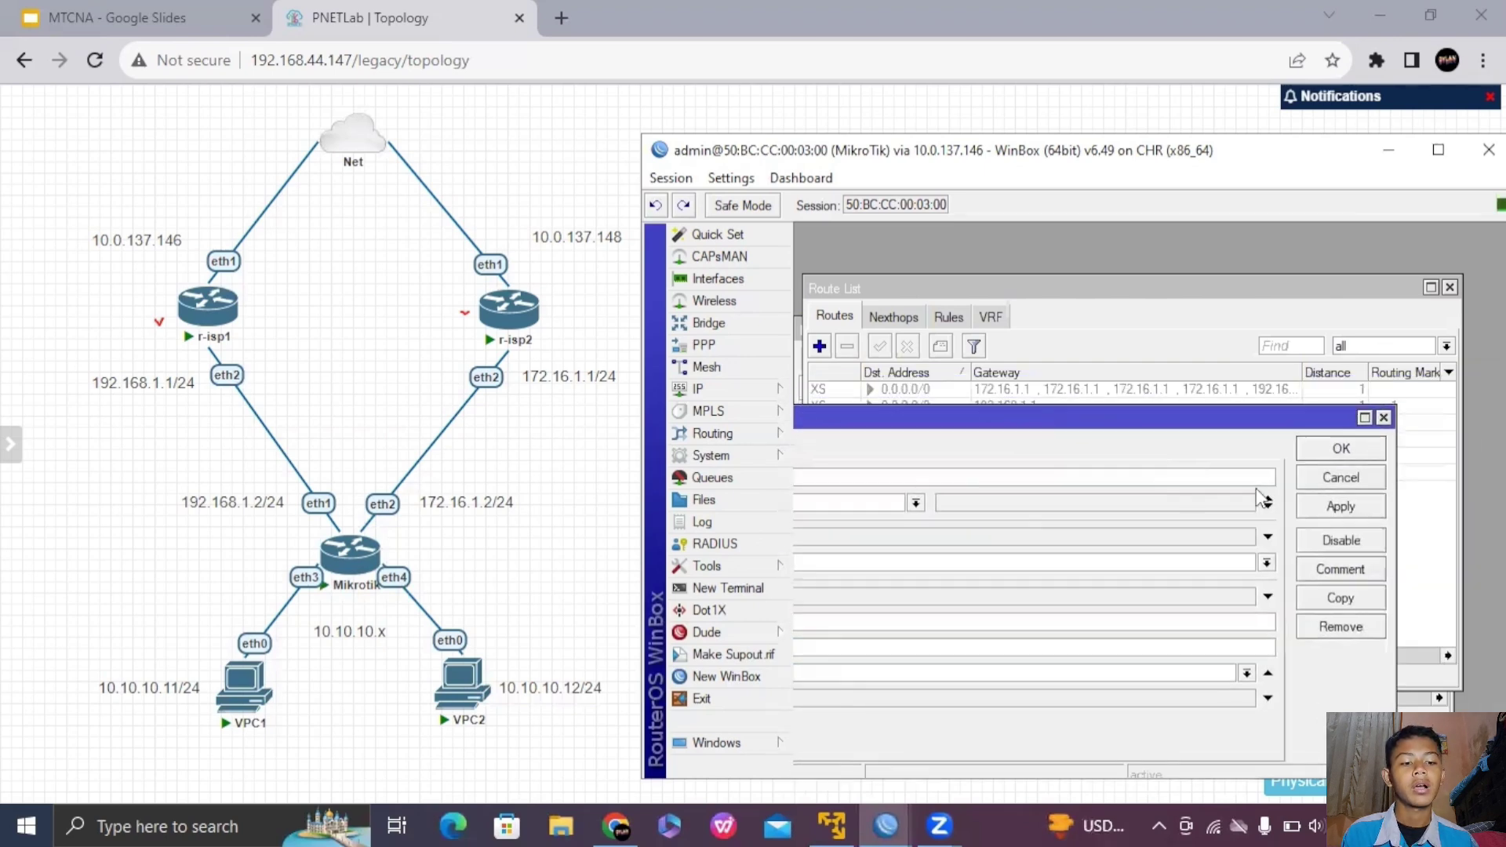
click(1324, 507)
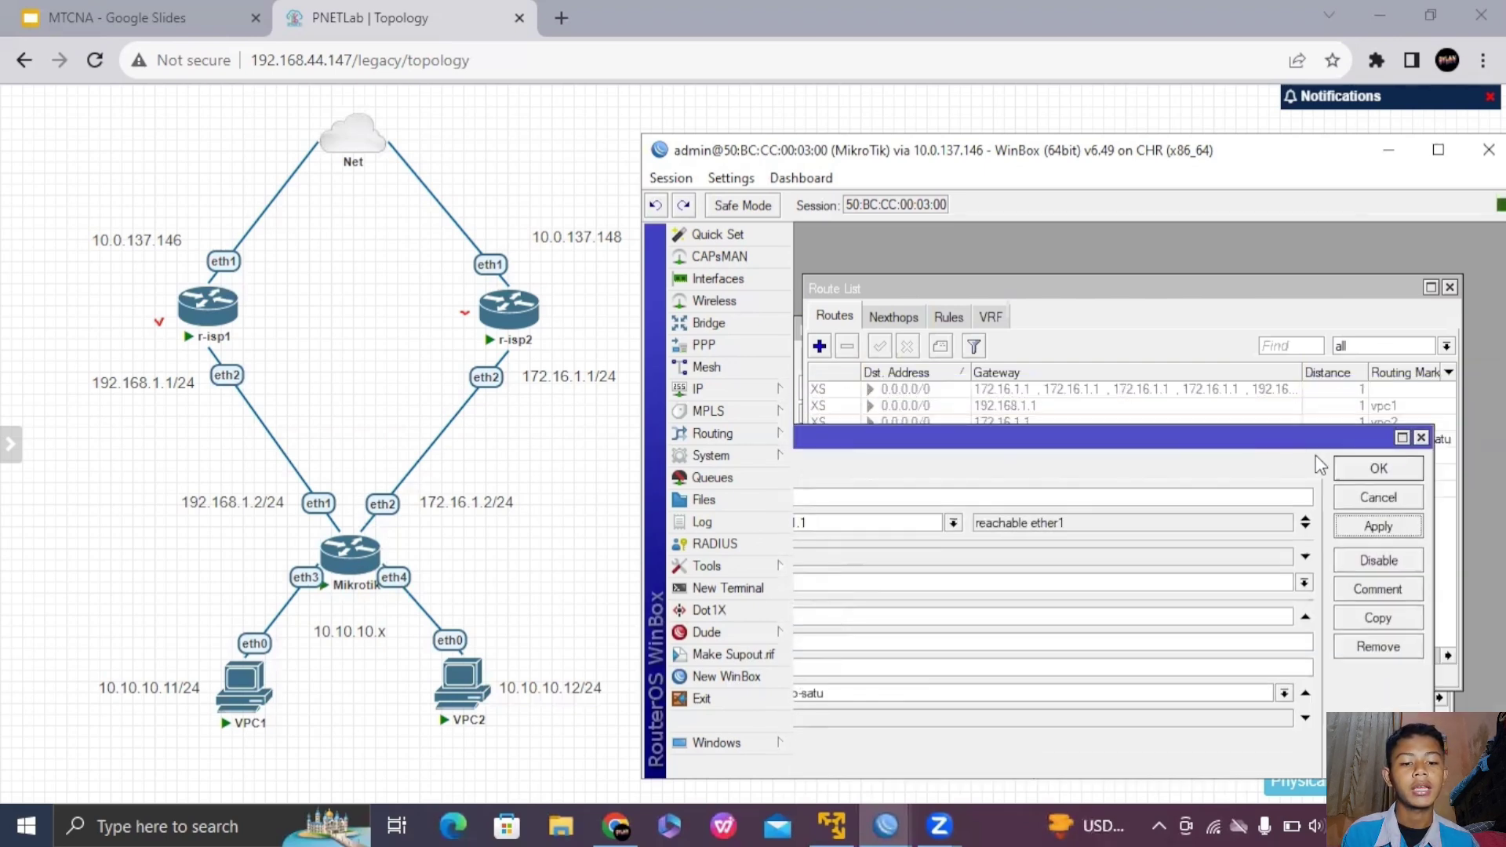
click(1334, 448)
- Add a second 0.0.0.0/0 route through gateway 172.16.1.1 with routing mark mangle-isp-dua and save it
click(819, 347)
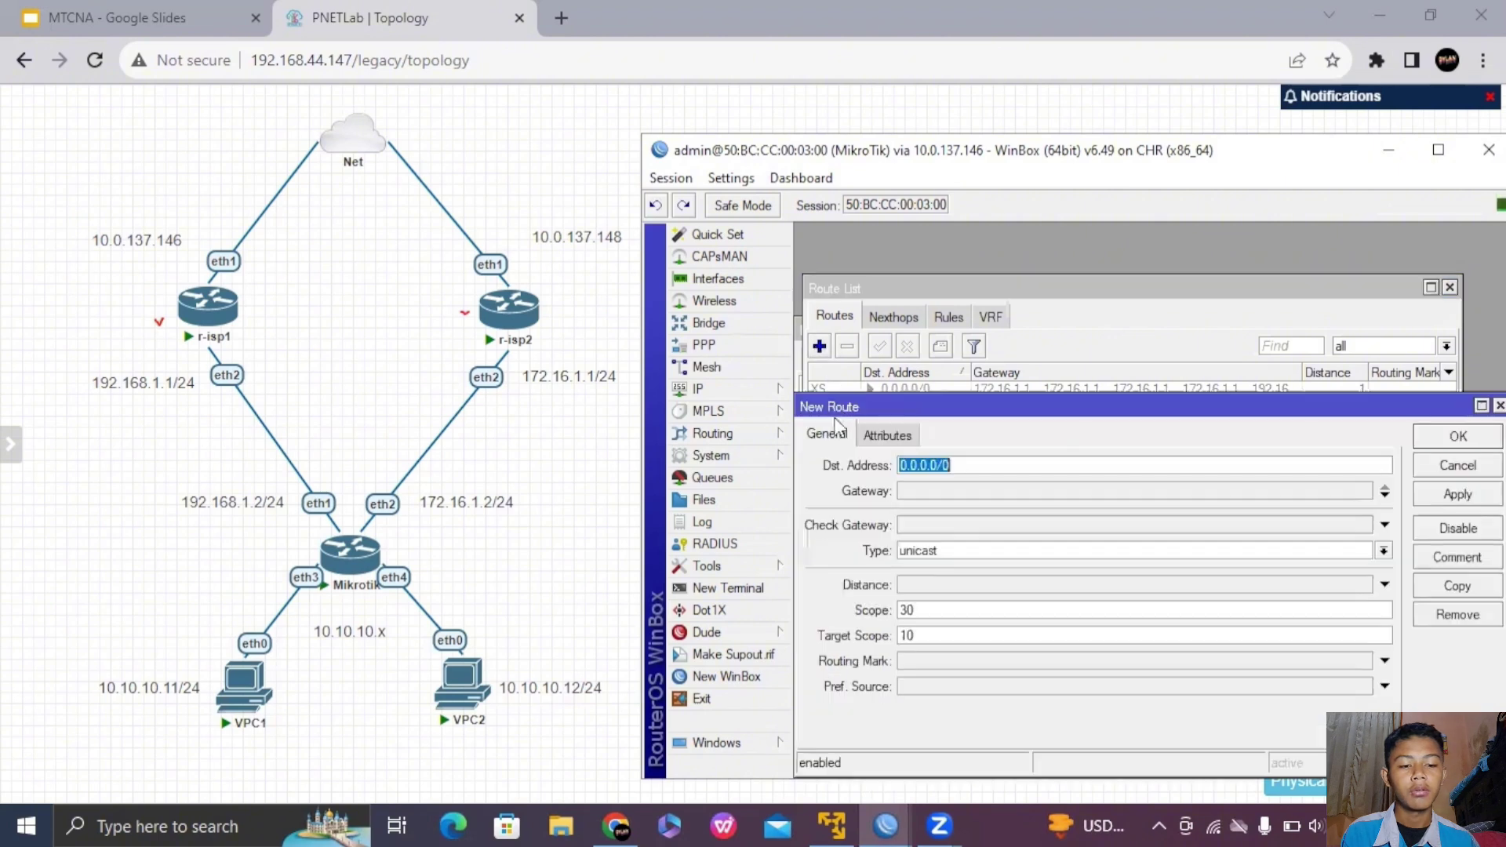
click(936, 491)
text(172.16.1.1)
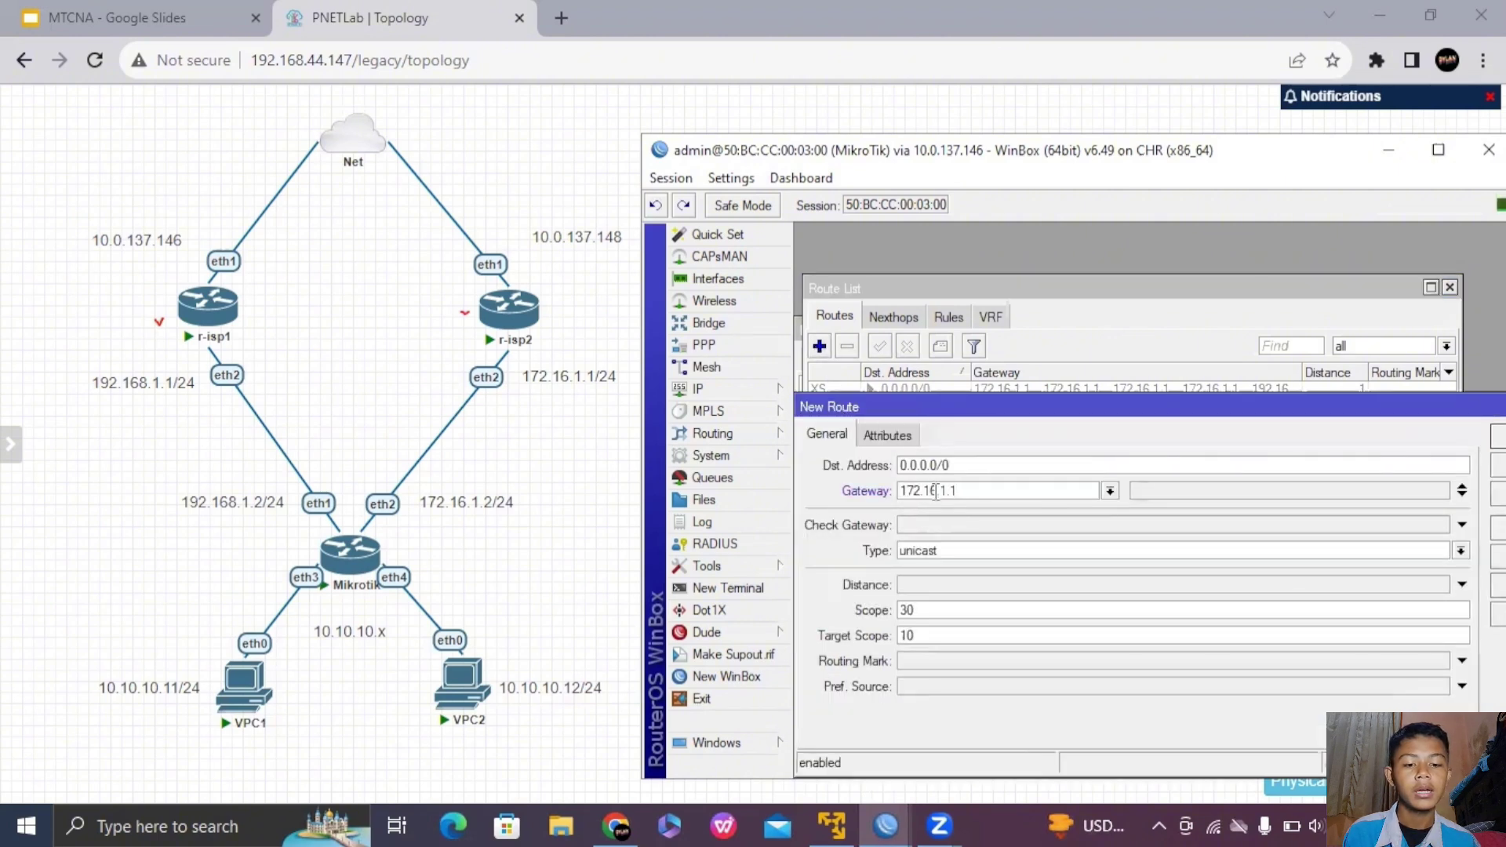
click(921, 659)
click(1253, 785)
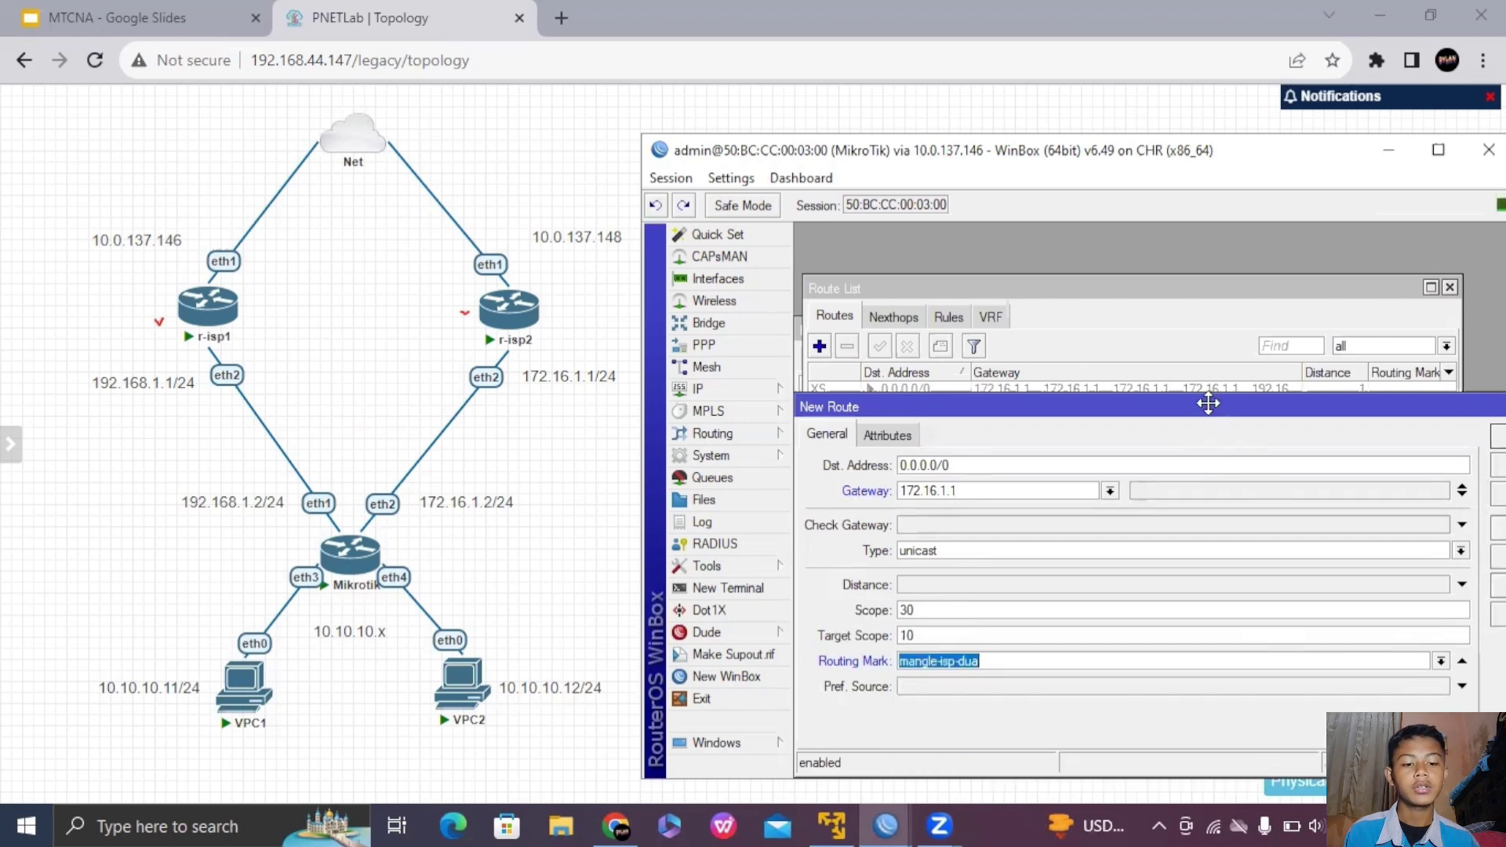
drag(1204, 402, 1045, 422)
click(1363, 507)
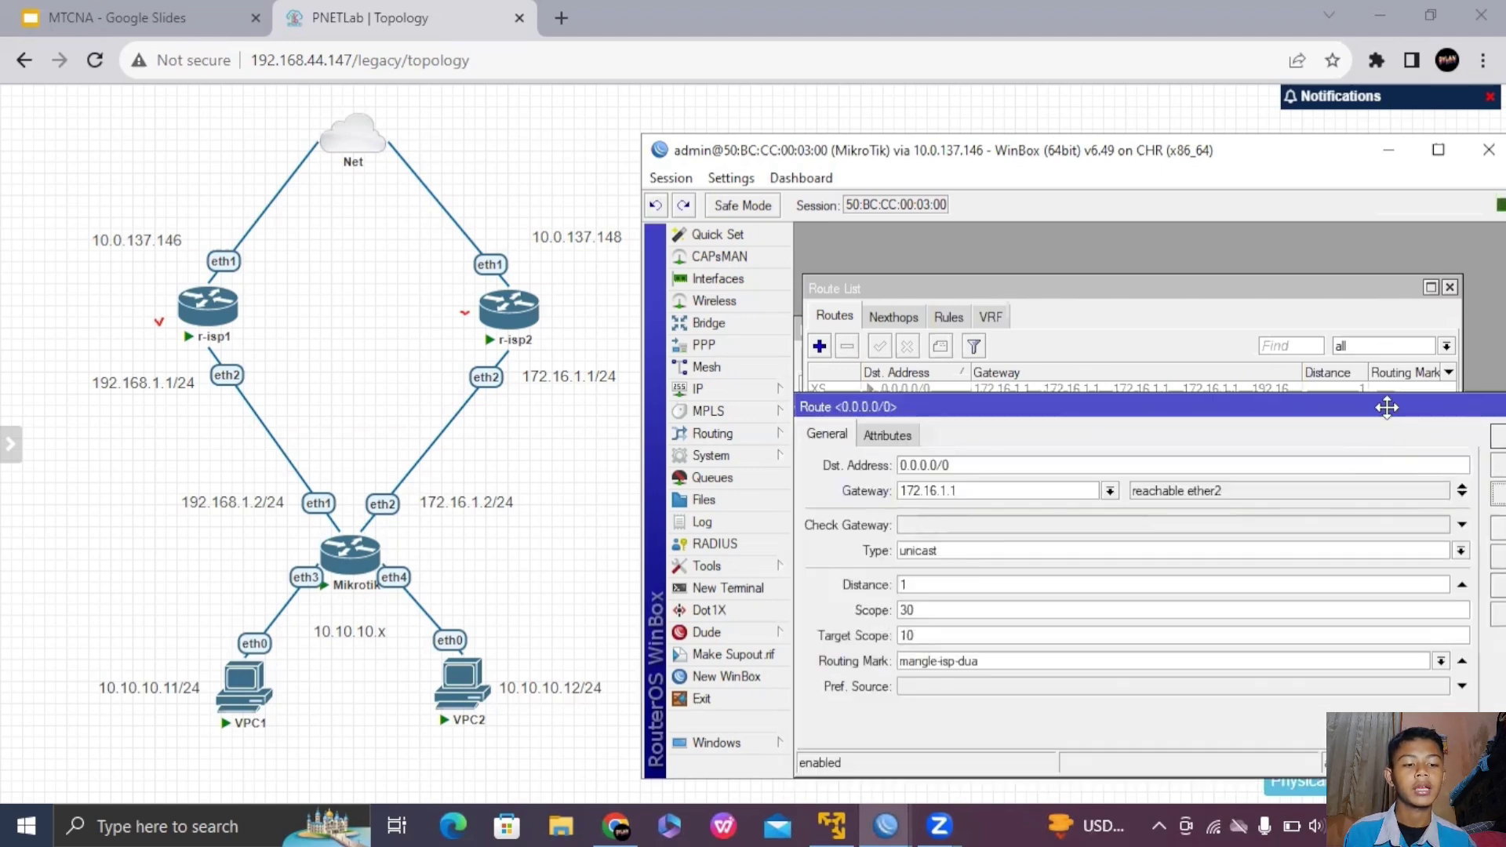
click(1382, 476)
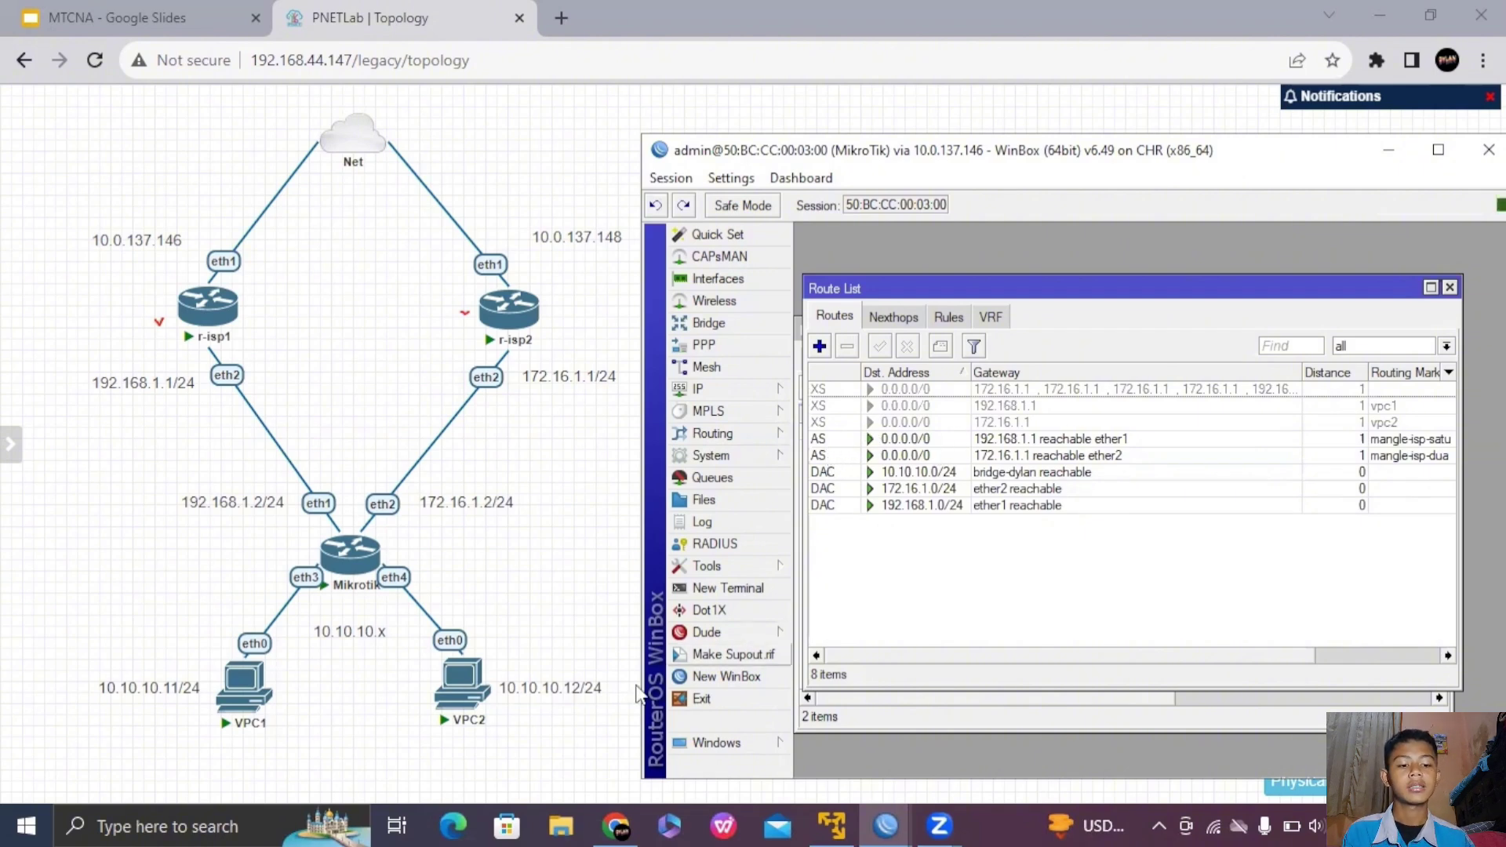
- Switch to the PNETLab topology and open VPC1's terminal
click(240, 698)
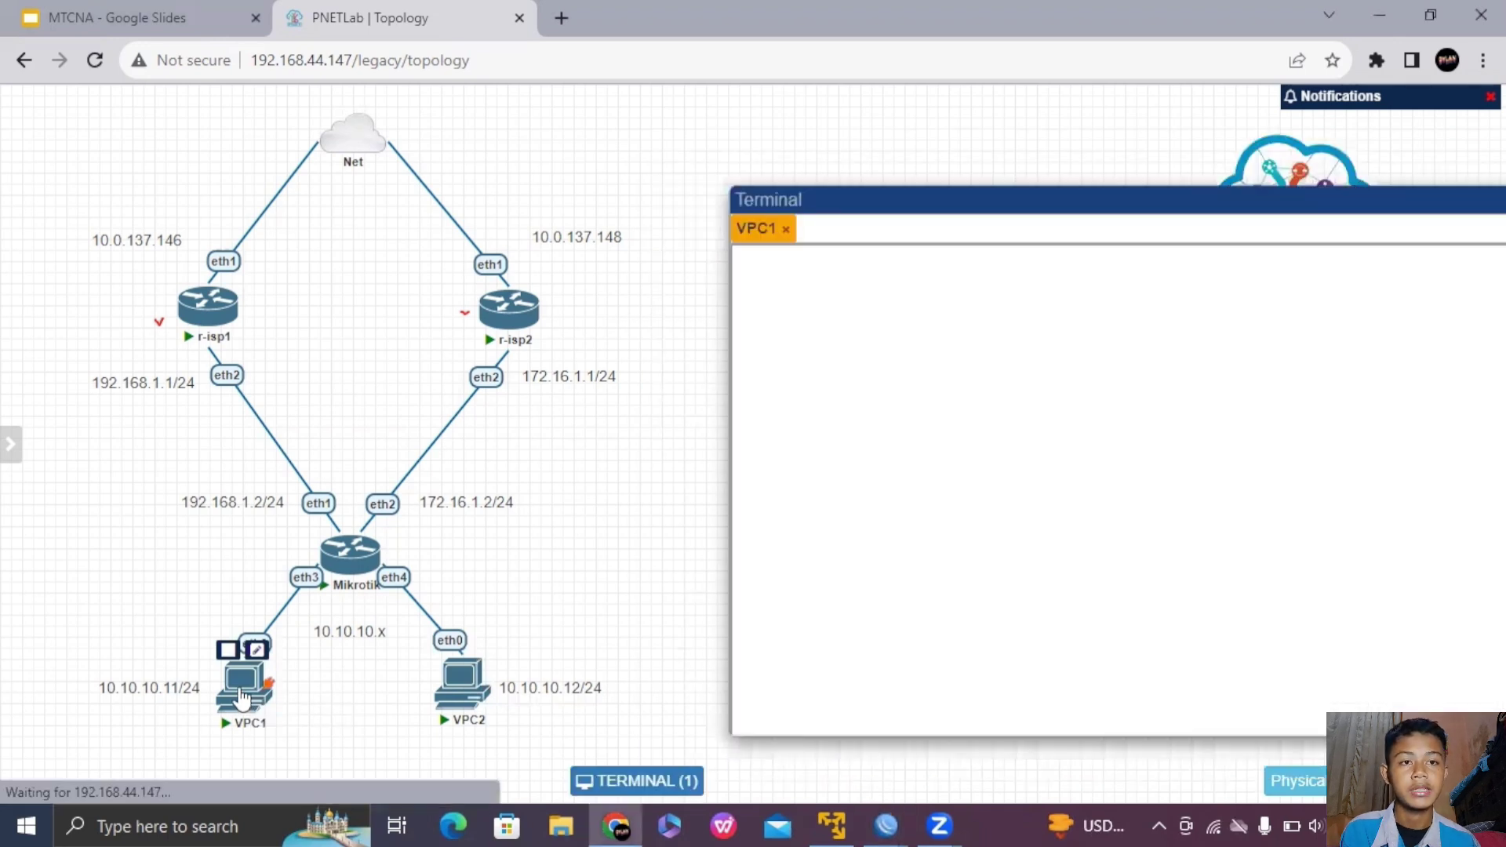